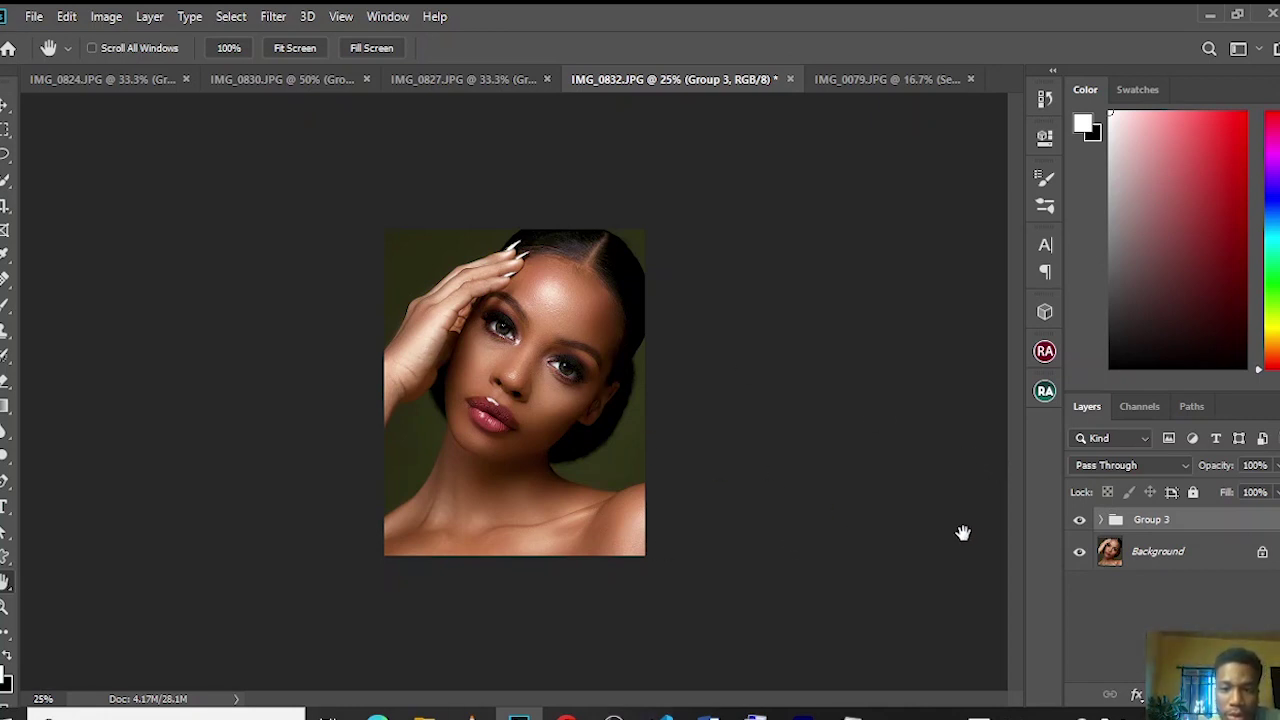
# - Toggle Group 3 off and on to compare the original face with the retouched version
pyautogui.click(1080, 522)
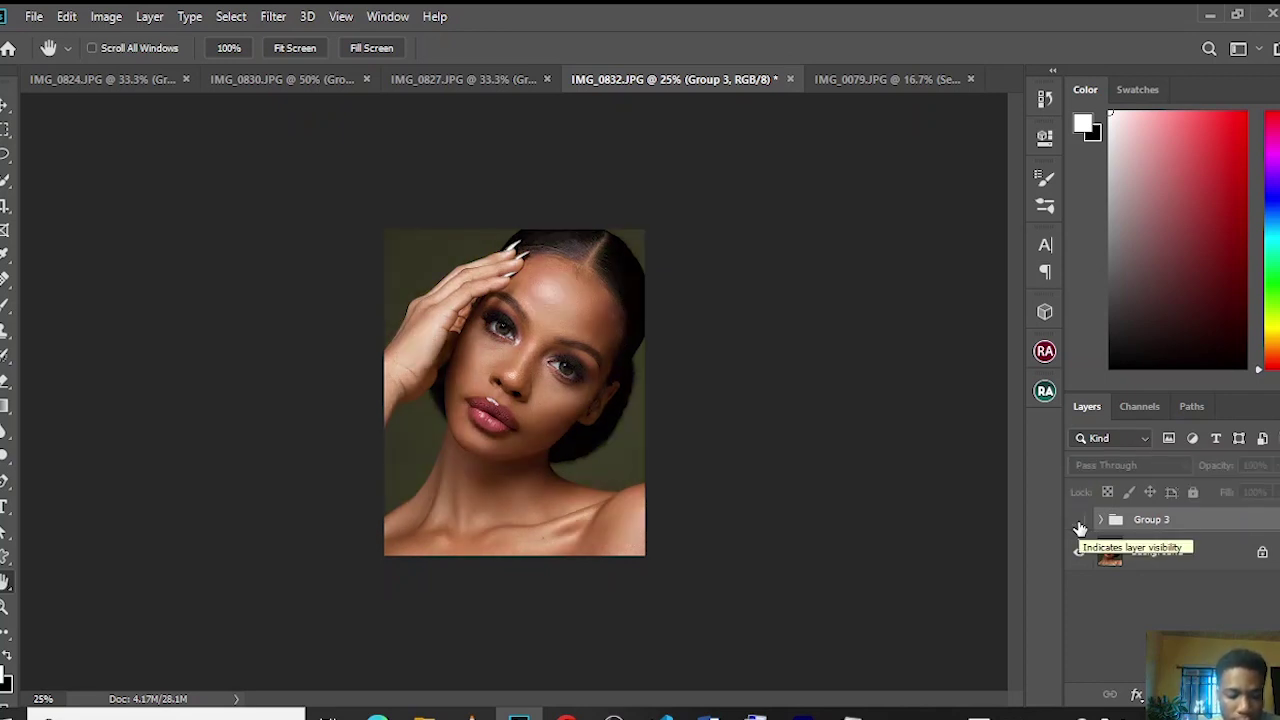
pyautogui.hotkey('ctrl', '+')
pyautogui.hotkey('ctrl', '+')
pyautogui.hotkey('ctrl', '+')
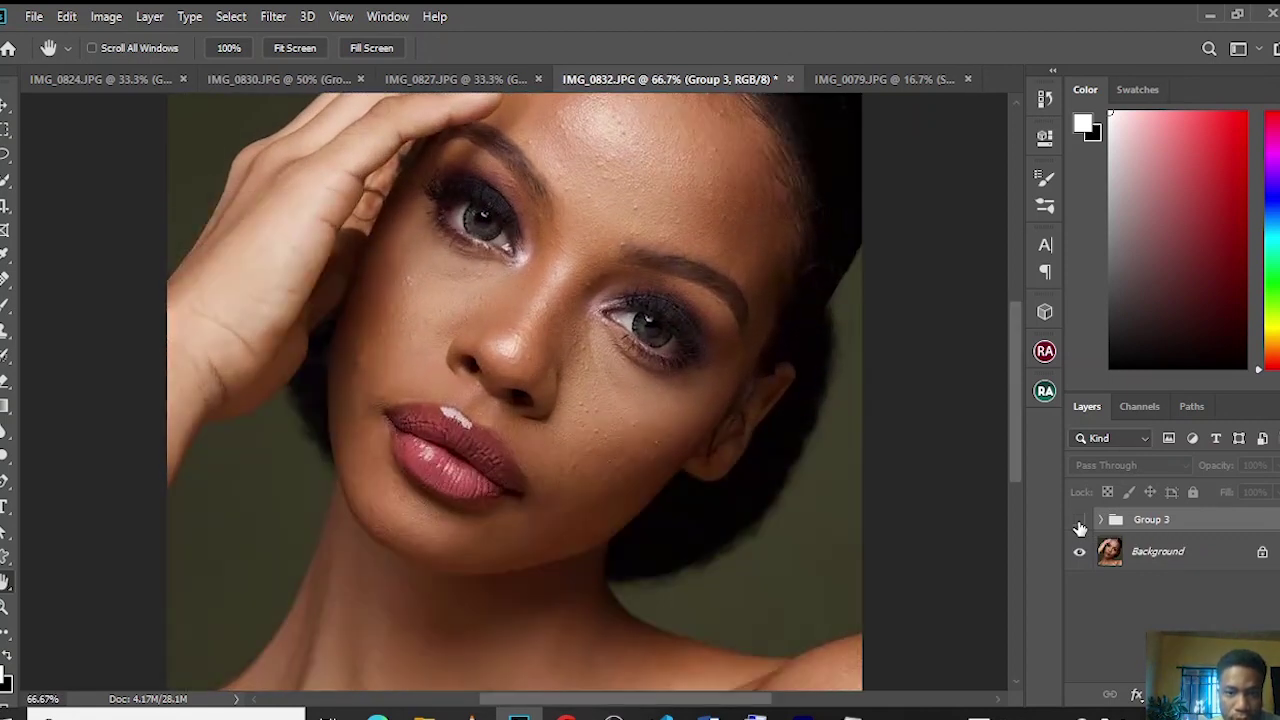
pyautogui.click(1080, 522)
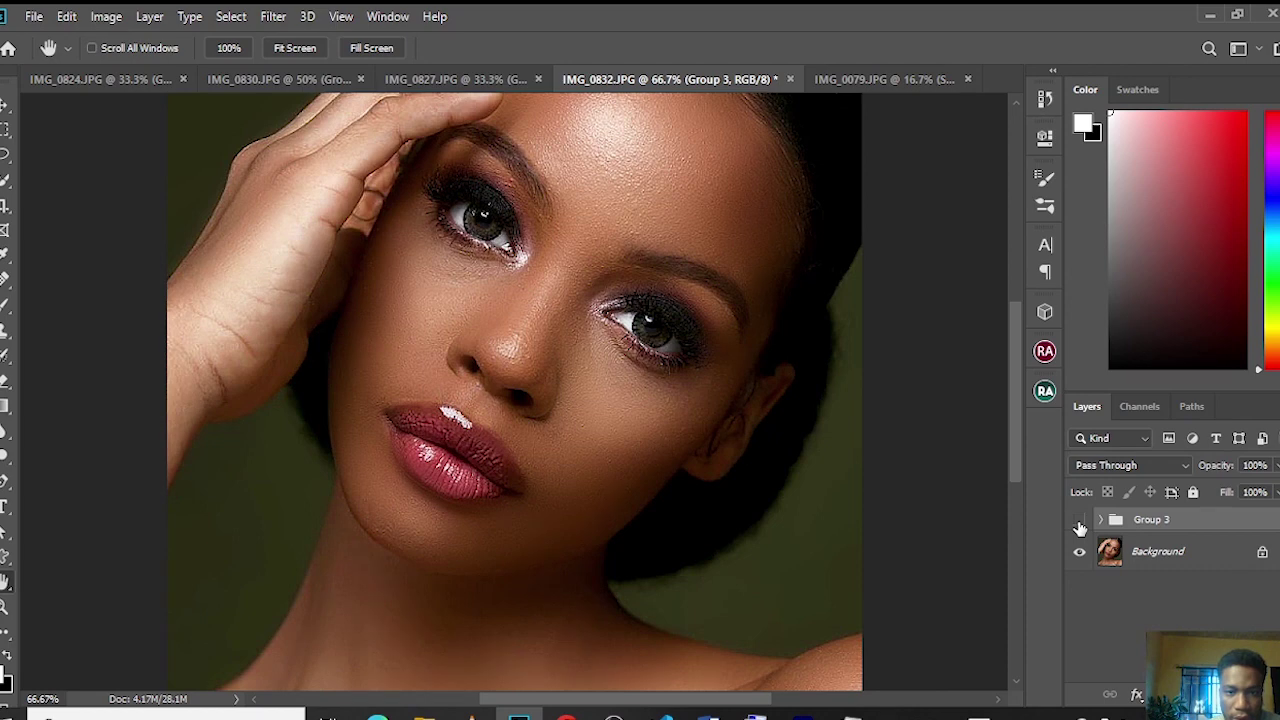
pyautogui.click(1080, 522)
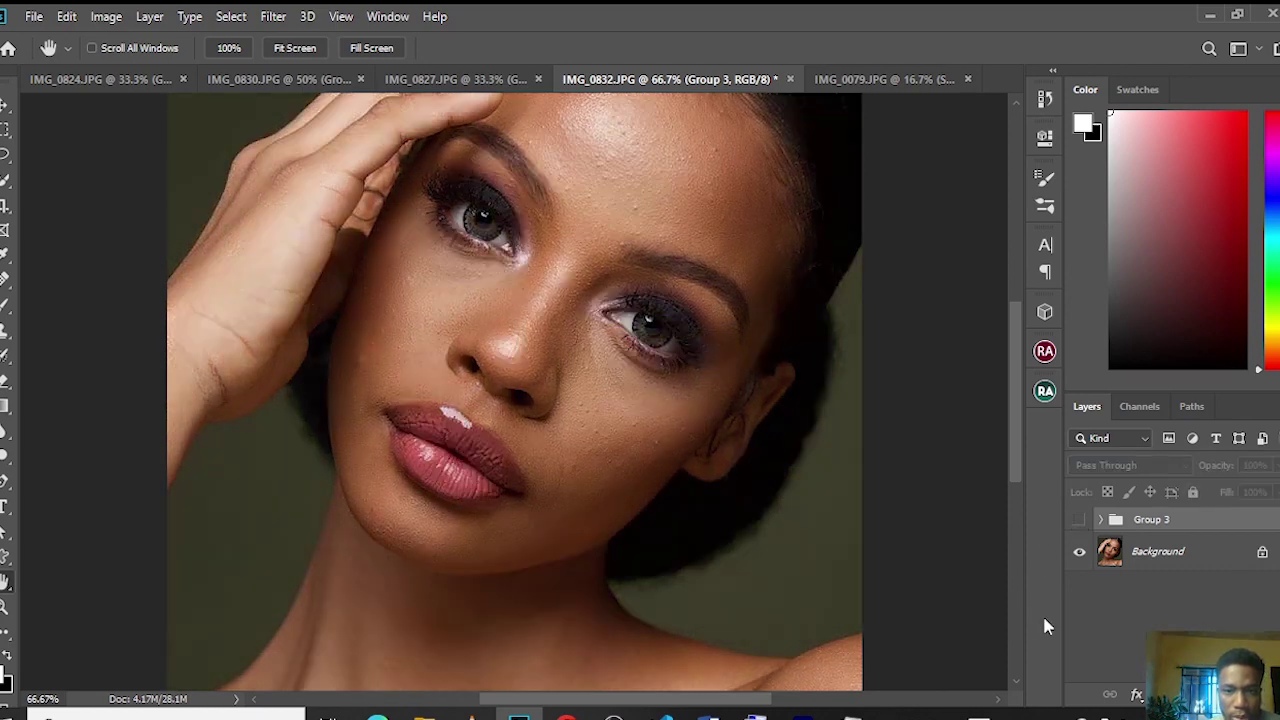
pyautogui.click(1080, 522)
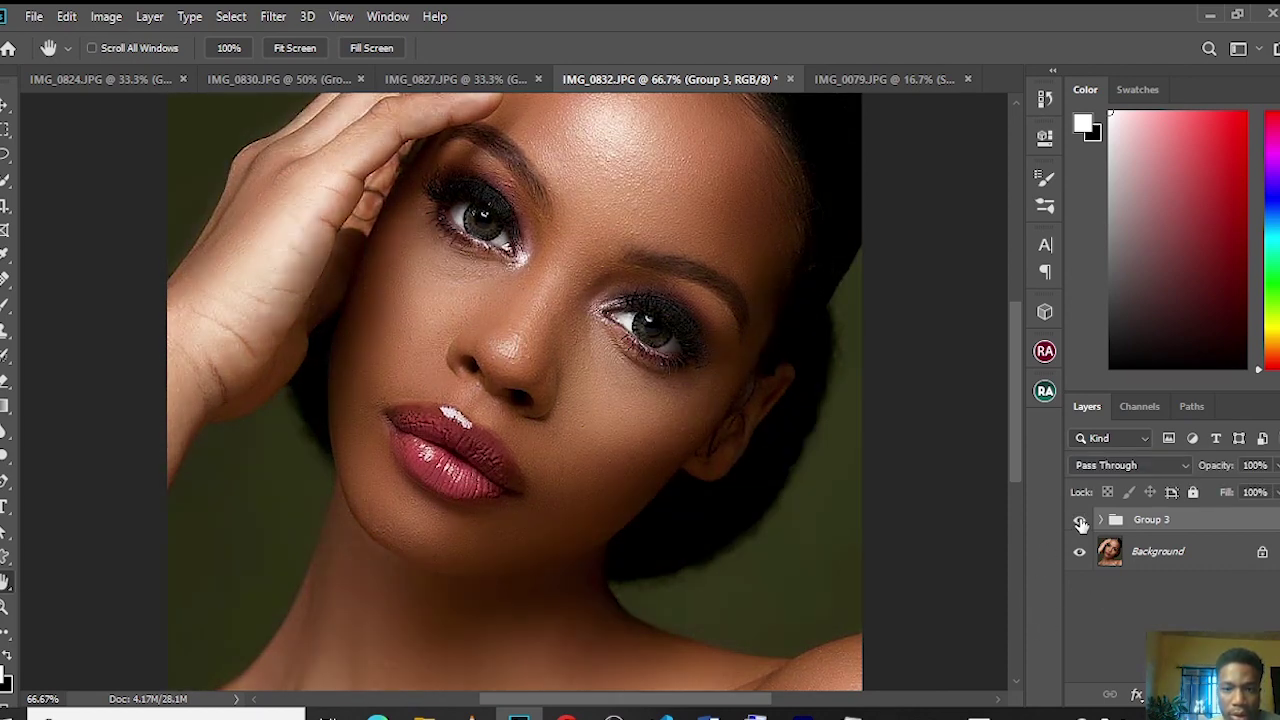
pyautogui.hotkey('ctrl', '-')
pyautogui.hotkey('ctrl', '-')
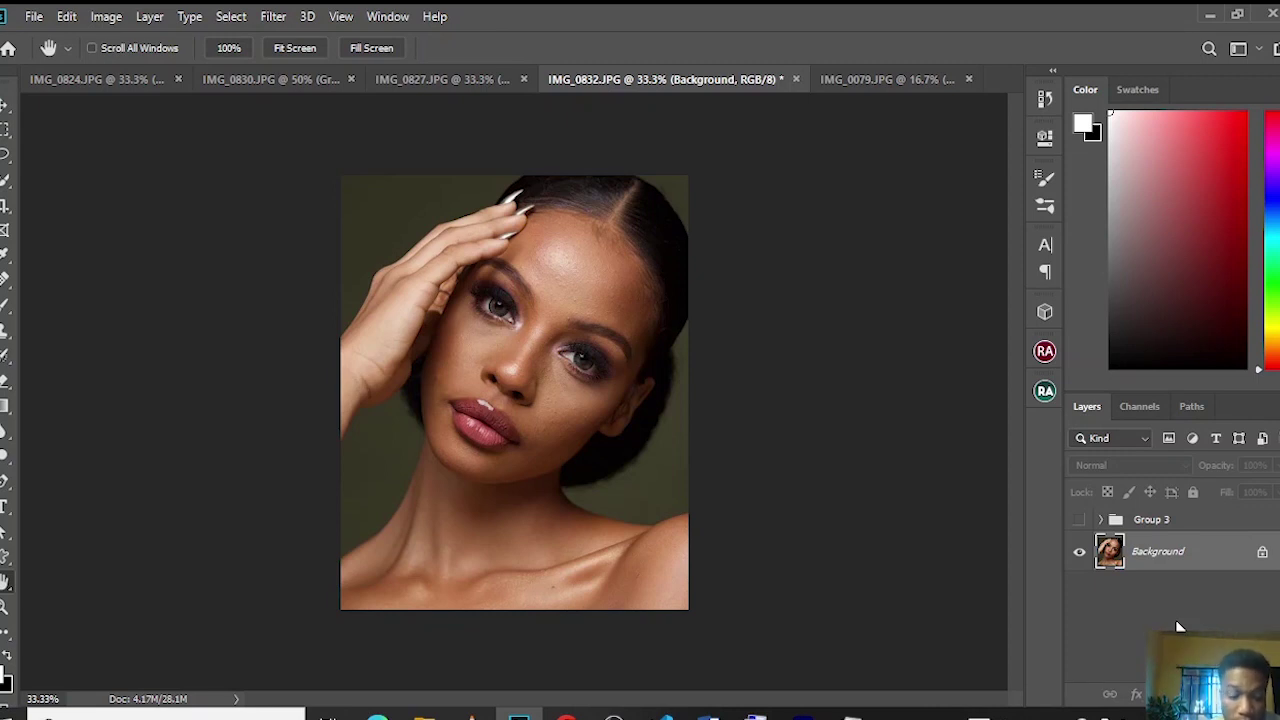
# - Duplicate the Background layer and zoom to 100% on the face
pyautogui.hotkey('ctrl', 'j')
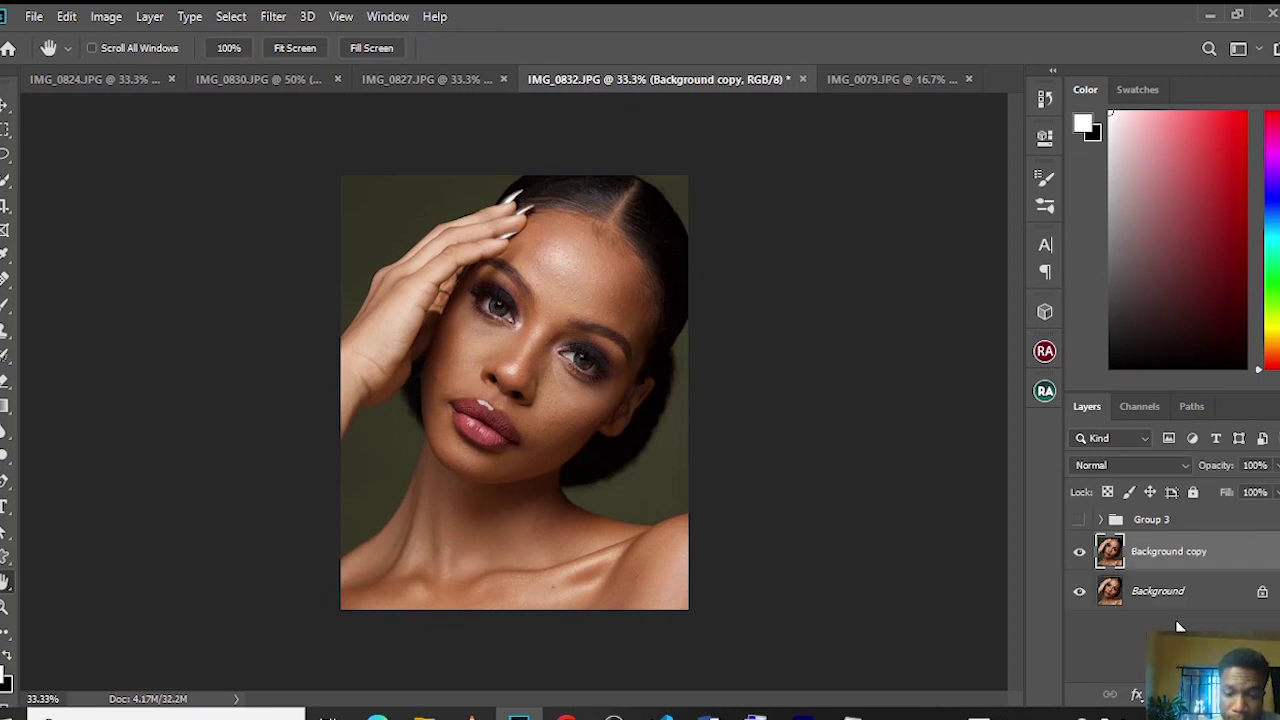
pyautogui.keyDown('ctrl'); pyautogui.click(757, 477); pyautogui.keyUp('ctrl')
pyautogui.keyDown('ctrl'); pyautogui.click(759, 479); pyautogui.keyUp('ctrl')
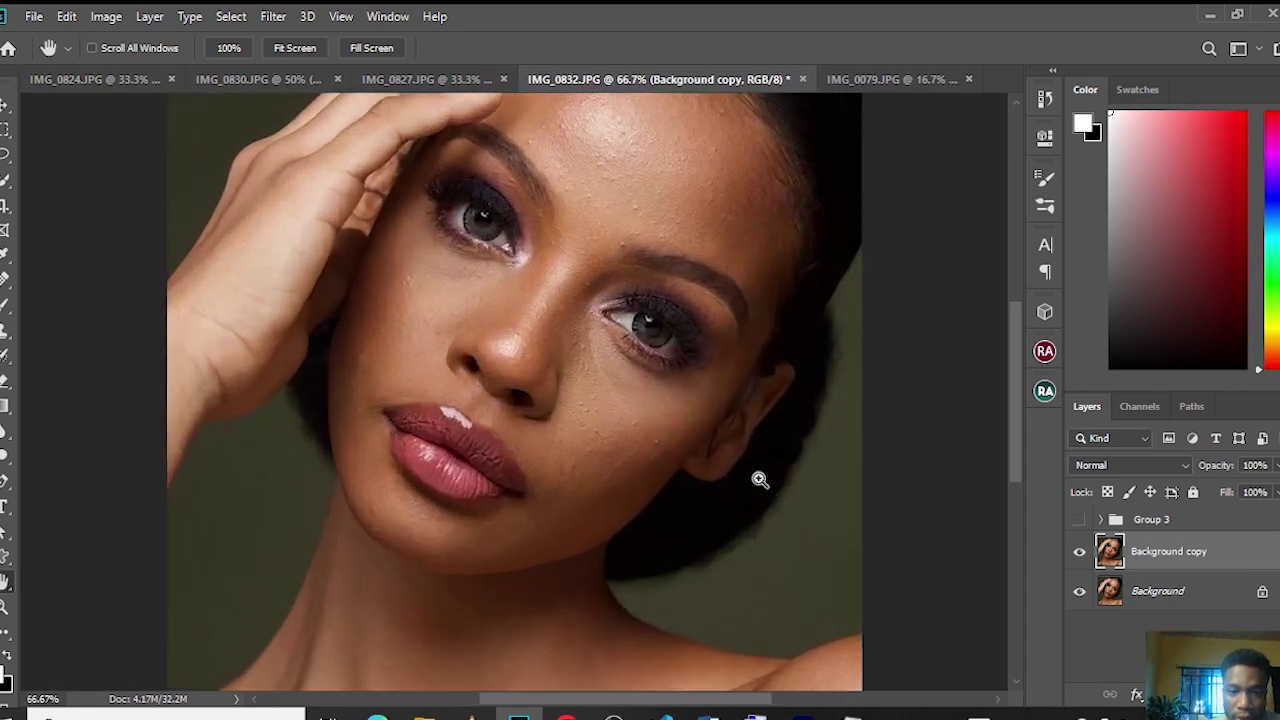
pyautogui.hotkey('ctrl', '+')
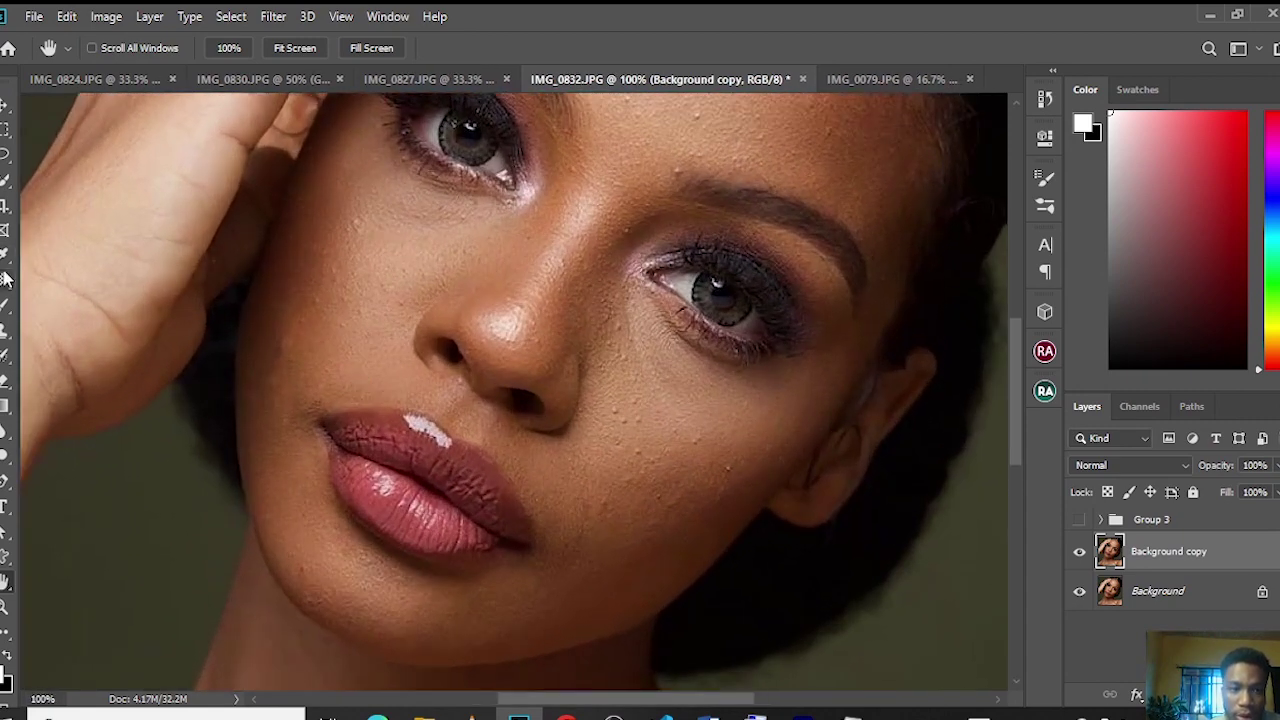
# - Try a smaller Spot Healing Brush, then set a Clone Stamp source on the cheek
pyautogui.click(5, 280)
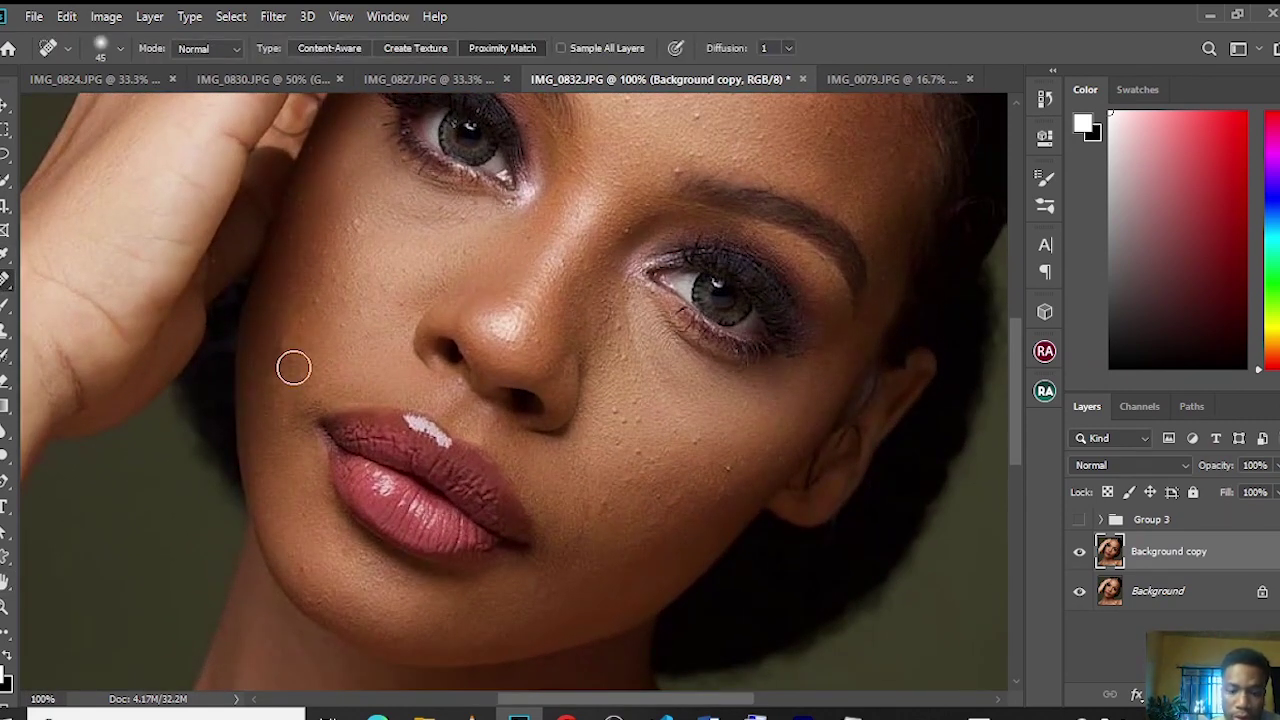
pyautogui.press('[')
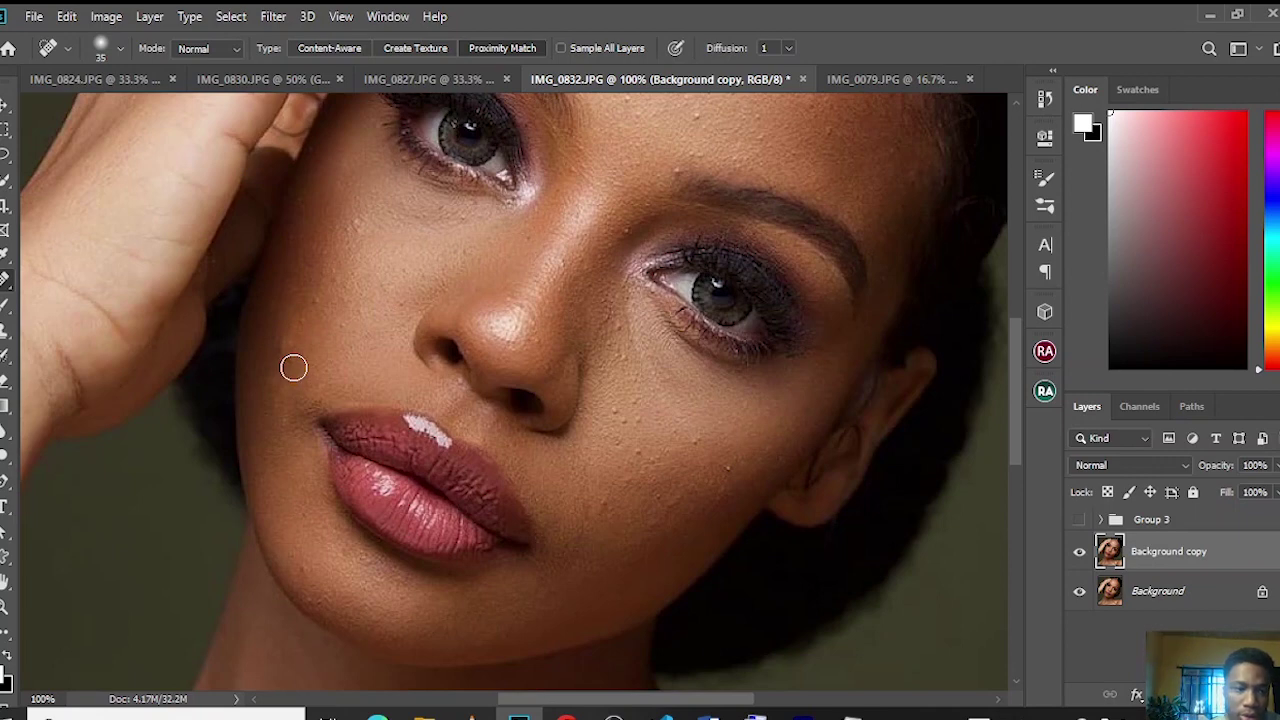
pyautogui.click(5, 330)
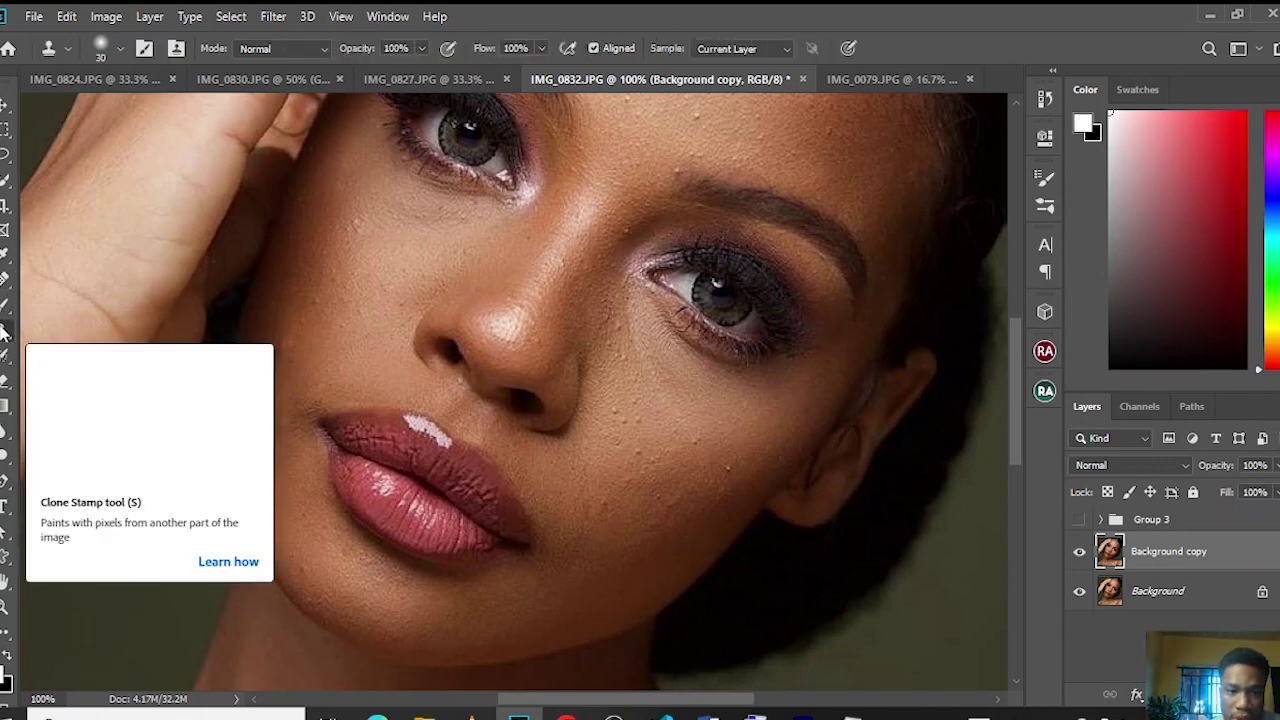
pyautogui.keyDown('alt'); pyautogui.click(283, 350); pyautogui.keyUp('alt')
# - Spot-heal the left-cheek blemish and three spots beside the nose with a smaller brush
pyautogui.click(6, 280)
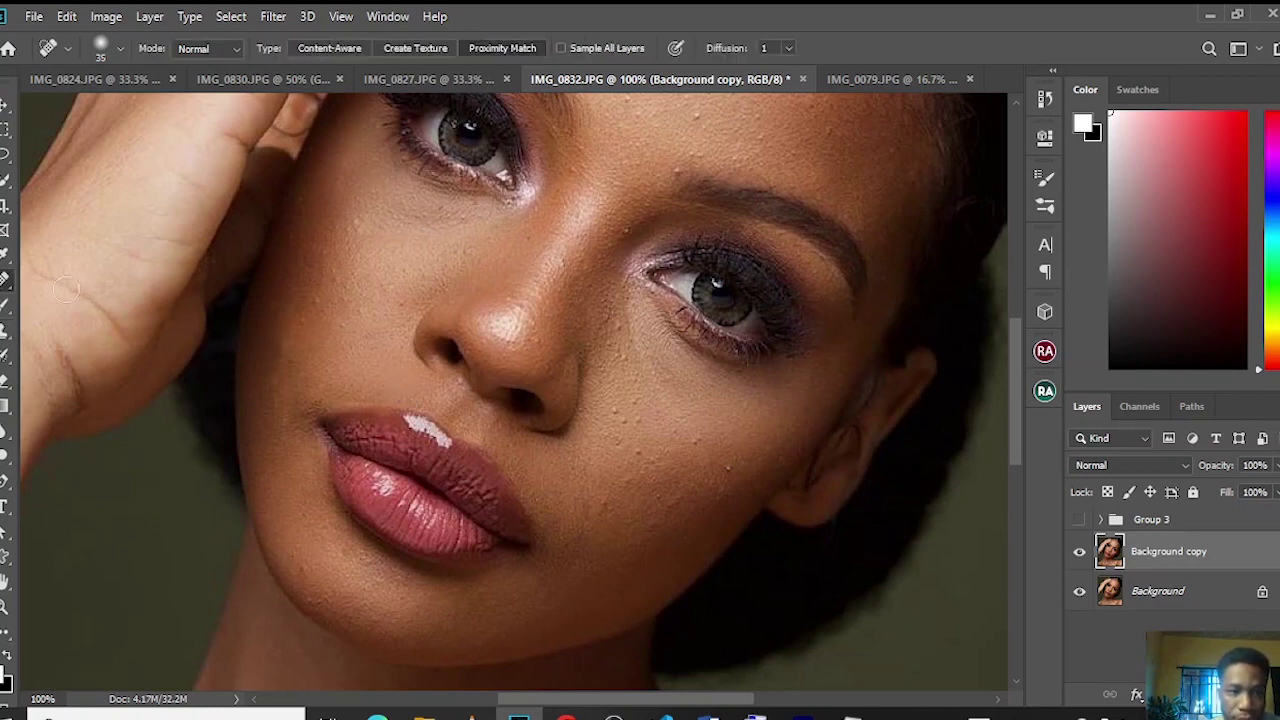
pyautogui.moveTo(286, 346); pyautogui.dragTo(281, 350)
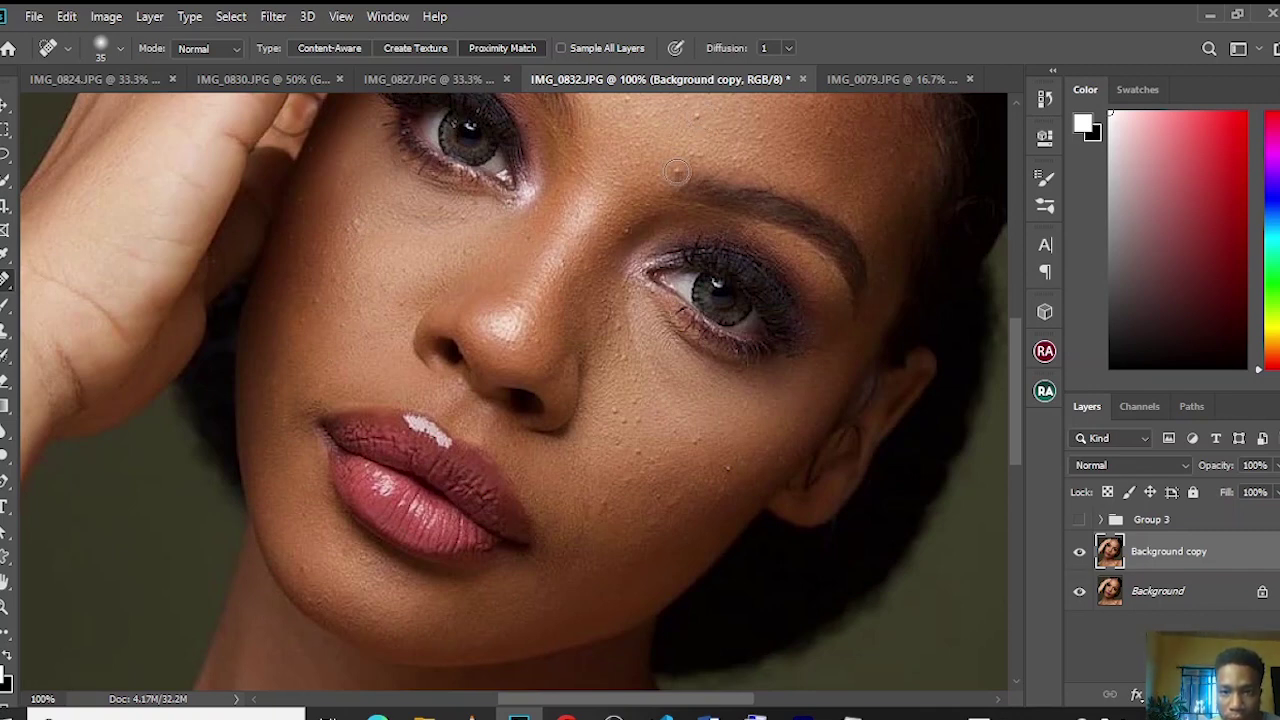
pyautogui.press('[')
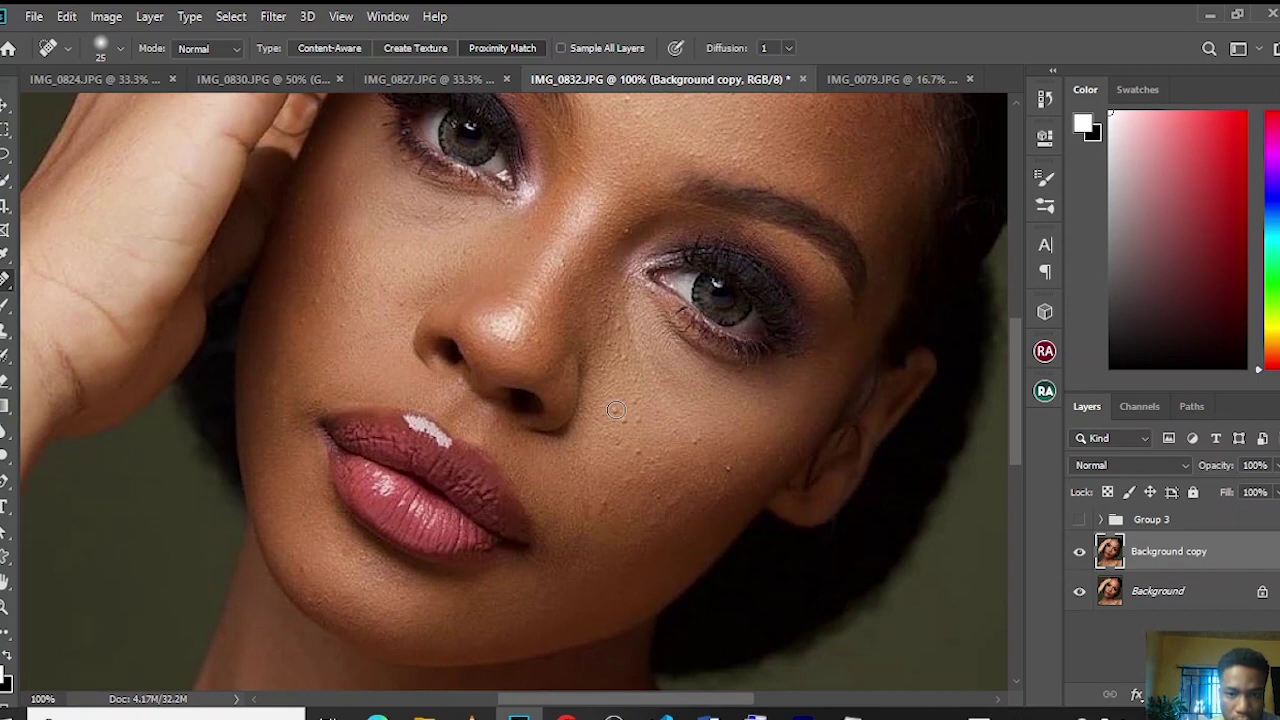
pyautogui.click(616, 410)
pyautogui.click(630, 399)
pyautogui.click(624, 419)
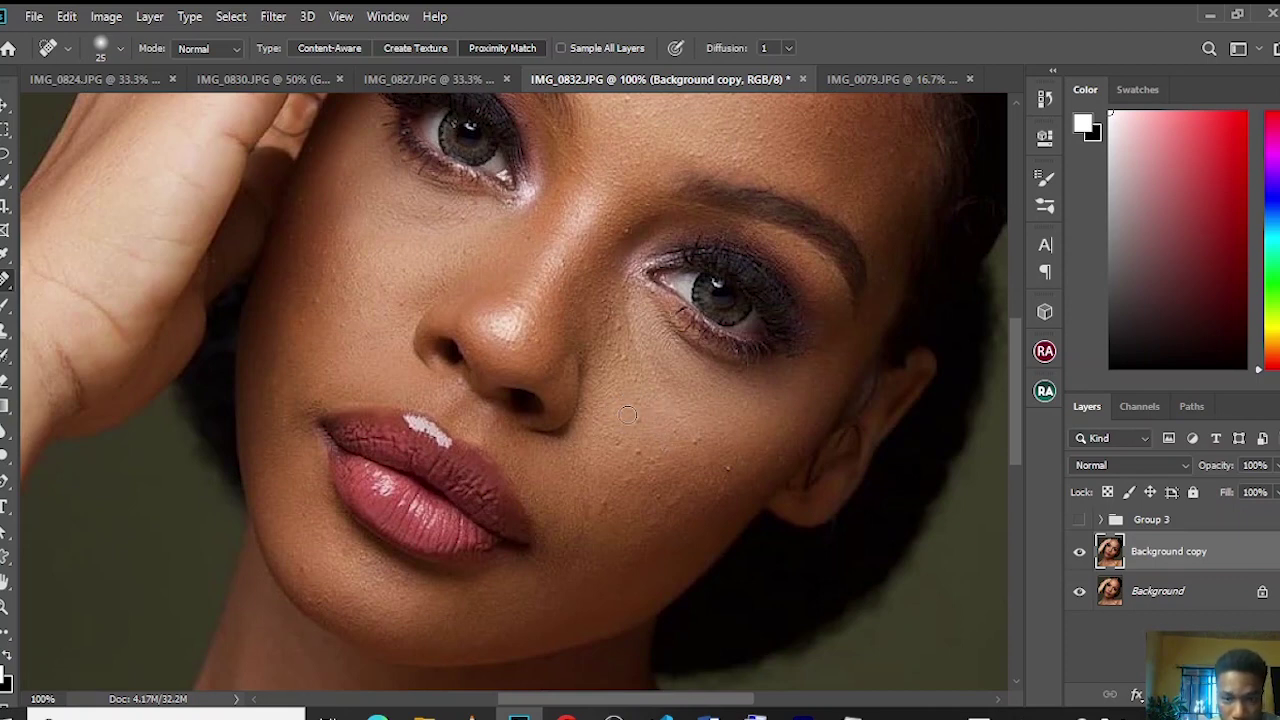
# - Spot-heal the bumps and spots on the right cheek and lower cheek
pyautogui.click(638, 419)
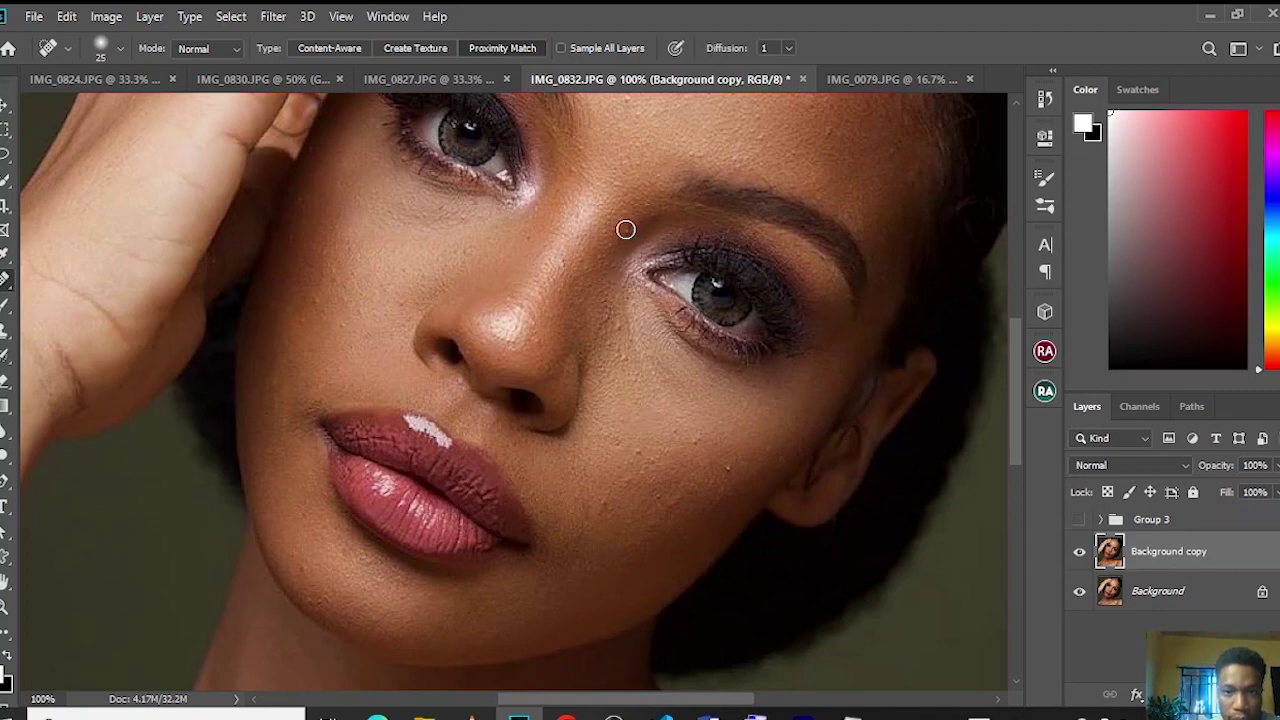
pyautogui.click(637, 454)
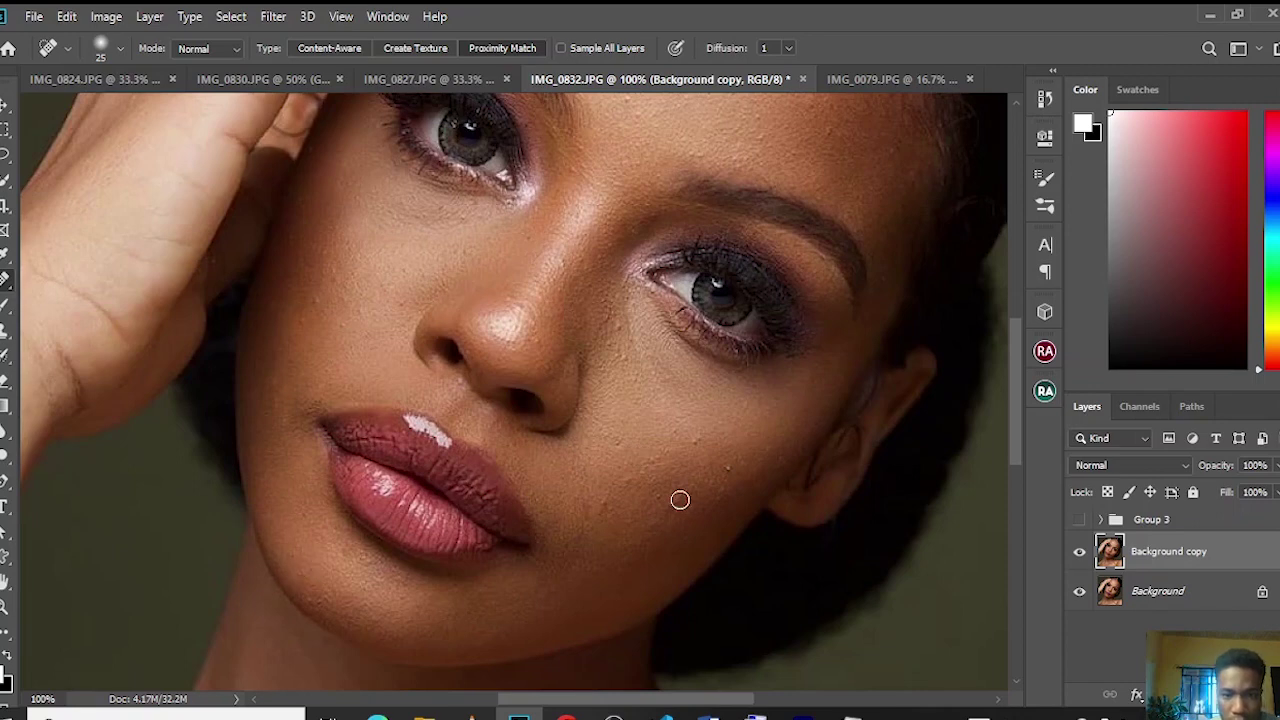
pyautogui.click(603, 504)
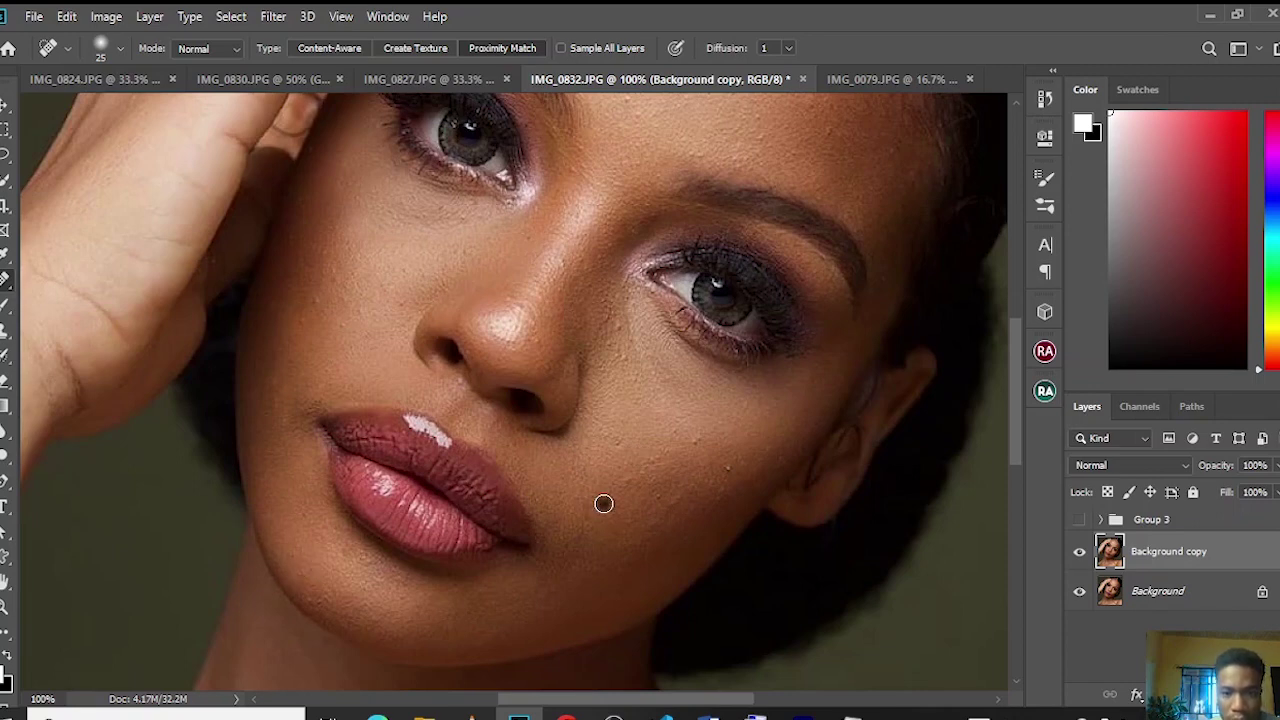
pyautogui.click(728, 468)
pyautogui.click(698, 440)
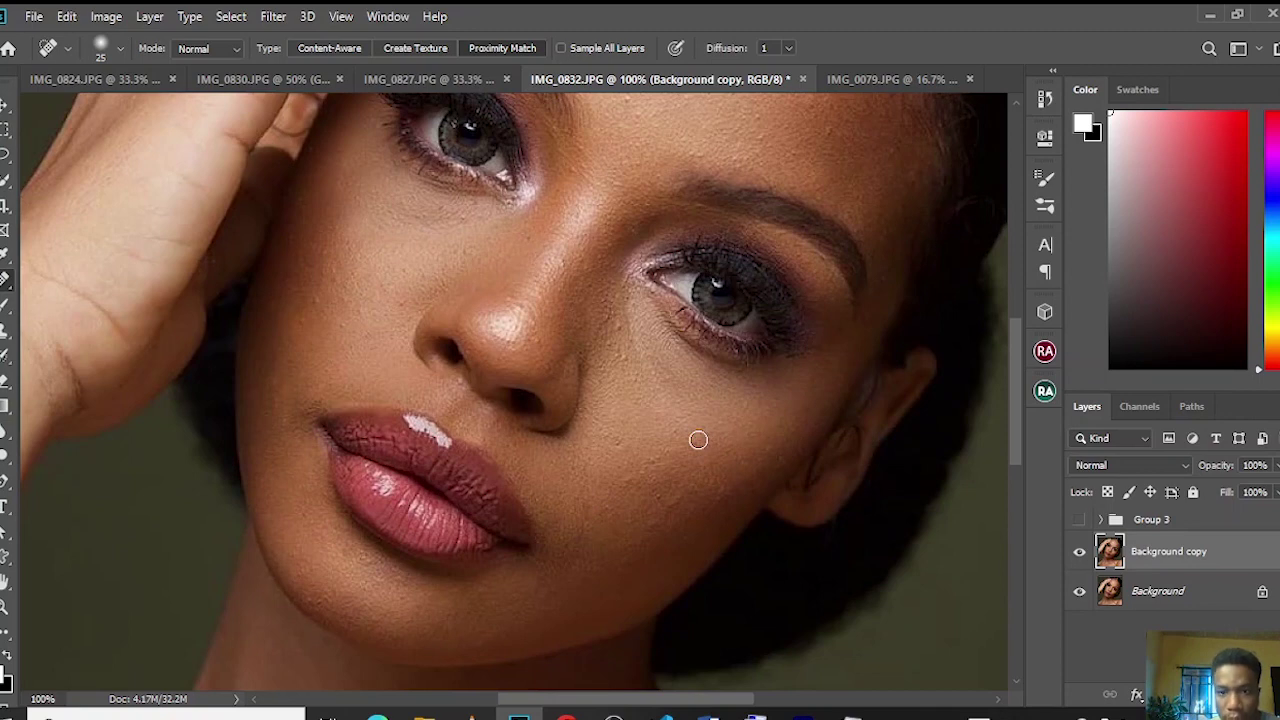
pyautogui.press('space')
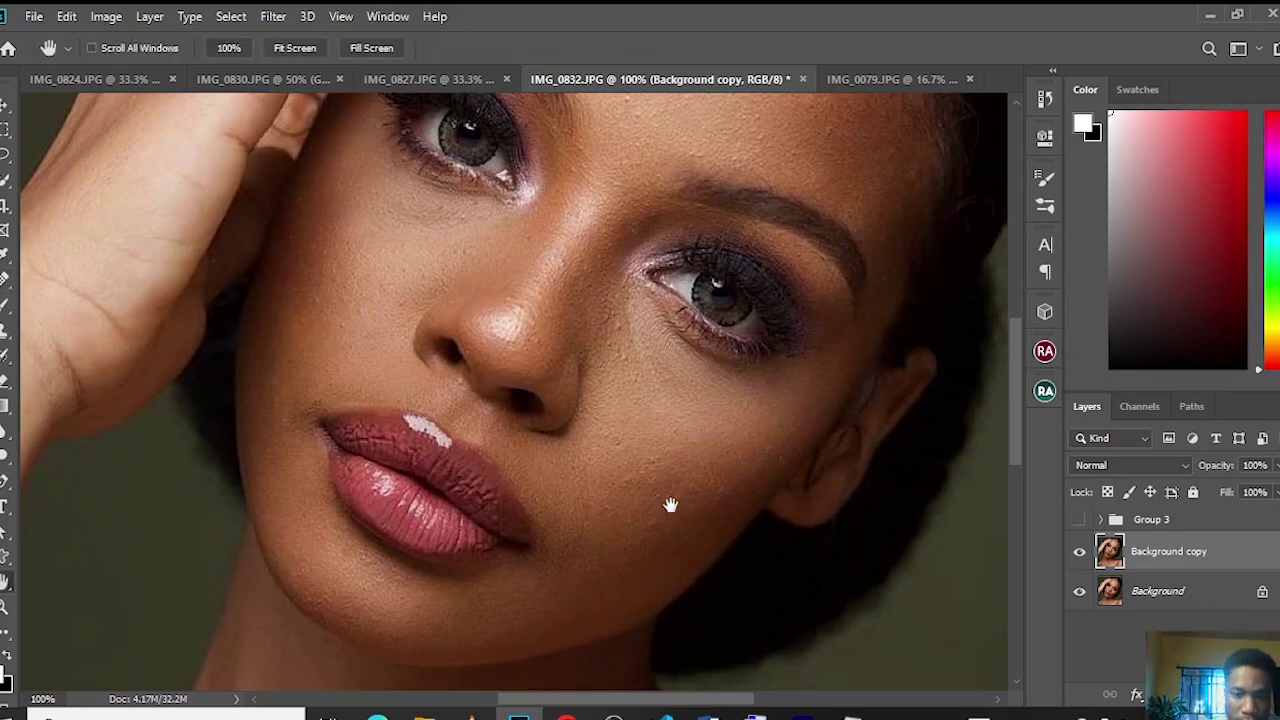
# - Pan up and spot-heal eight forehead bumps and spots, including the mole near the brow
pyautogui.moveTo(591, 266); pyautogui.dragTo(561, 531)
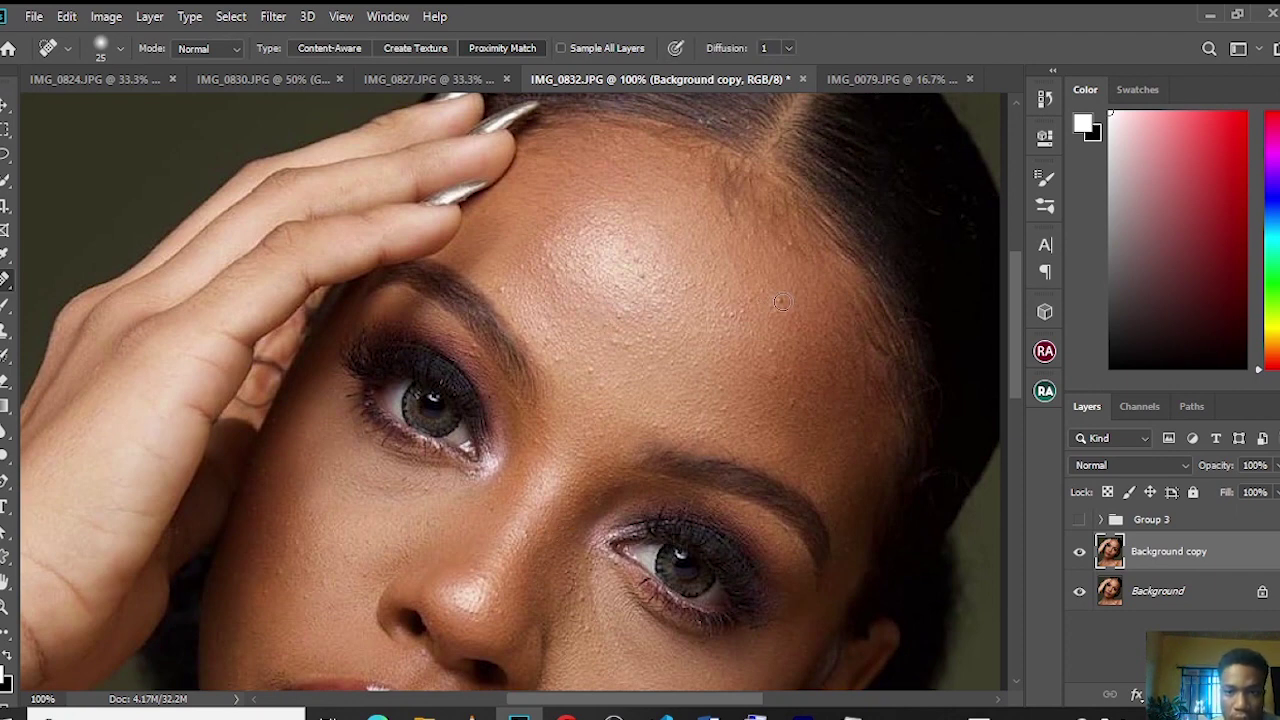
pyautogui.click(772, 352)
pyautogui.click(561, 359)
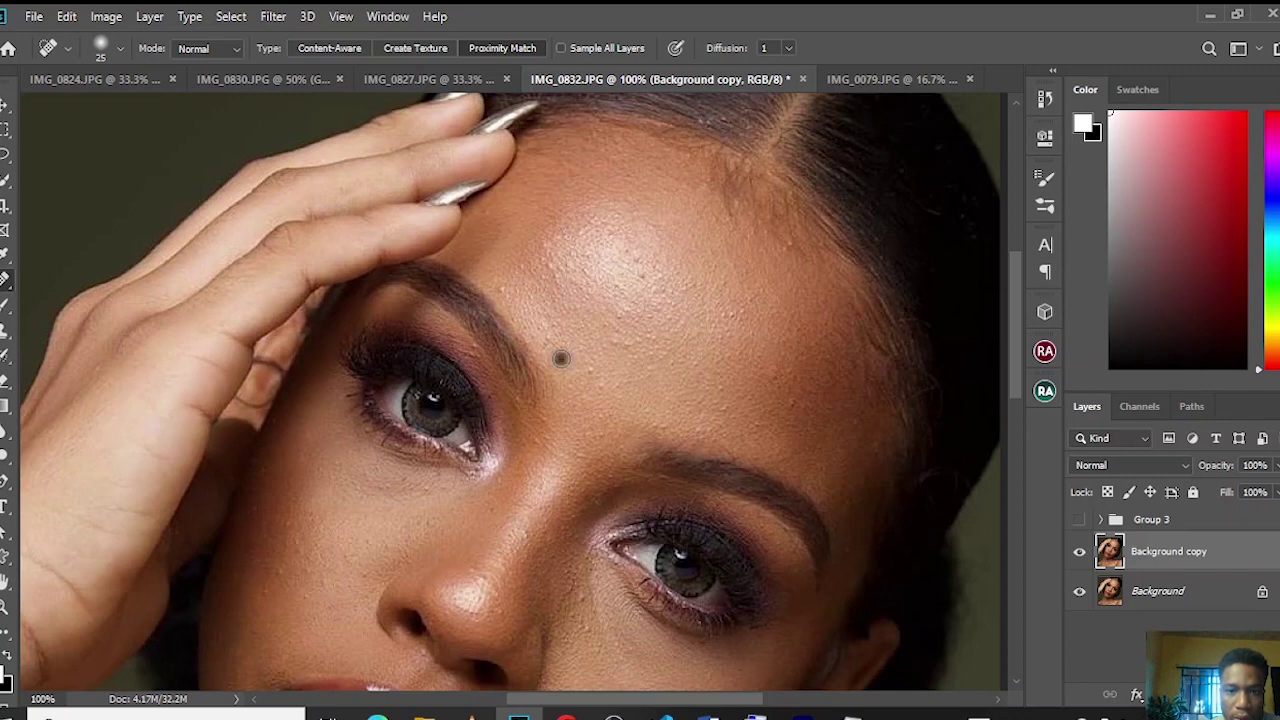
pyautogui.click(503, 292)
pyautogui.click(554, 267)
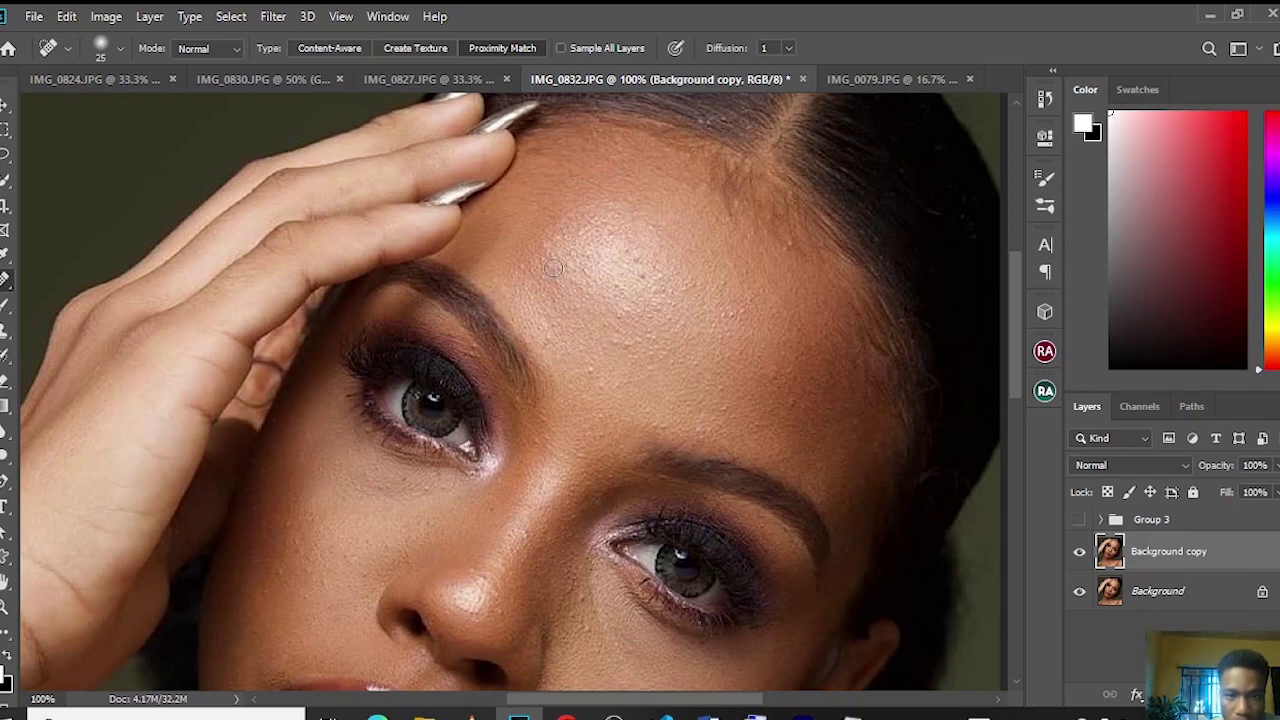
pyautogui.click(617, 344)
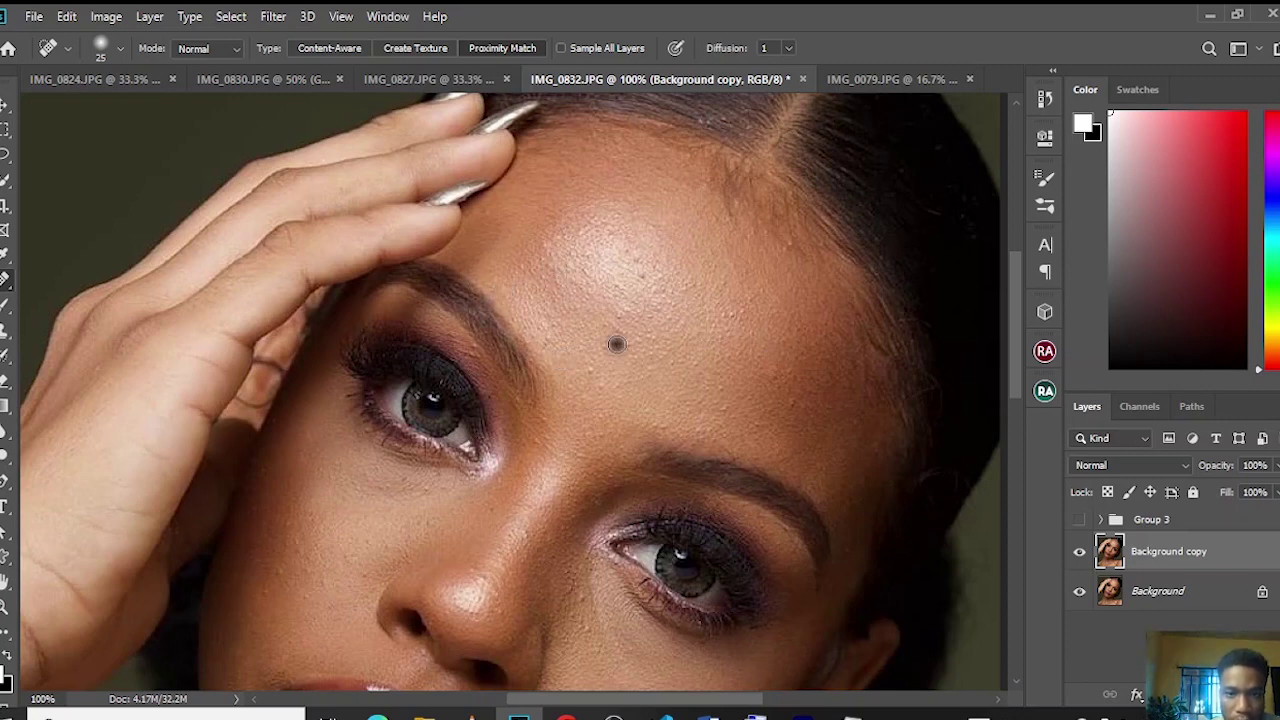
pyautogui.click(641, 274)
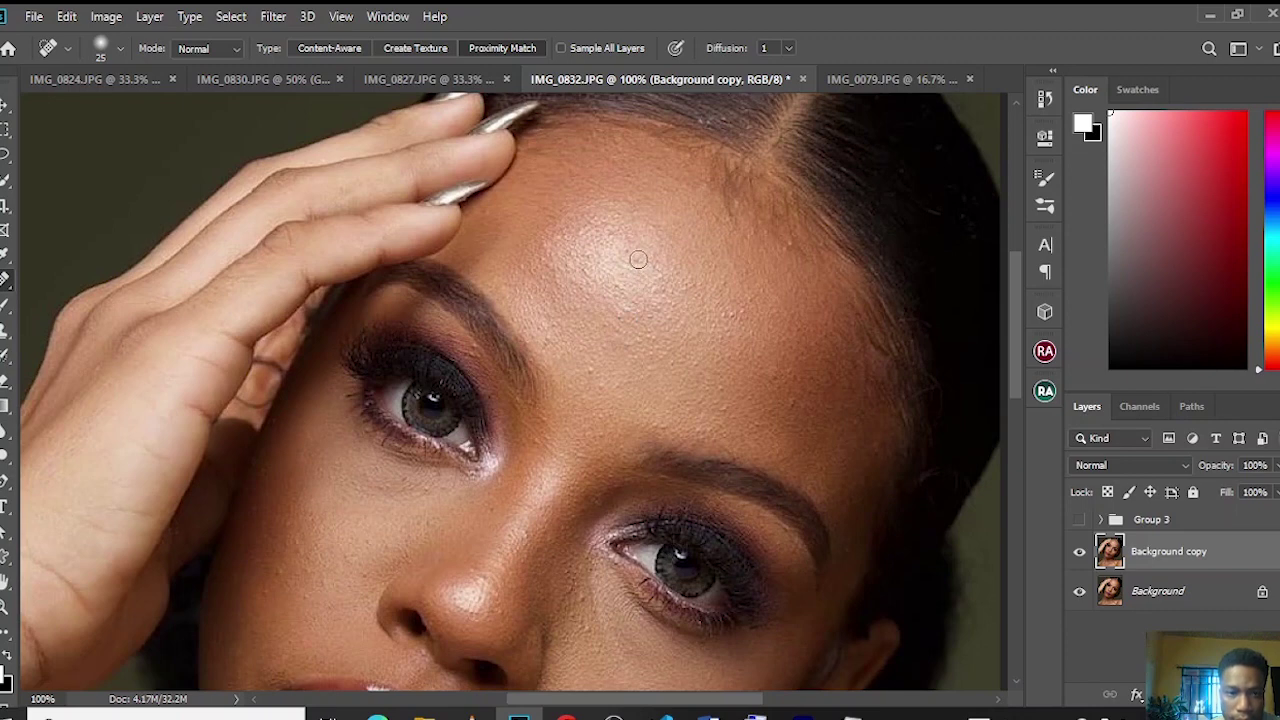
pyautogui.click(638, 266)
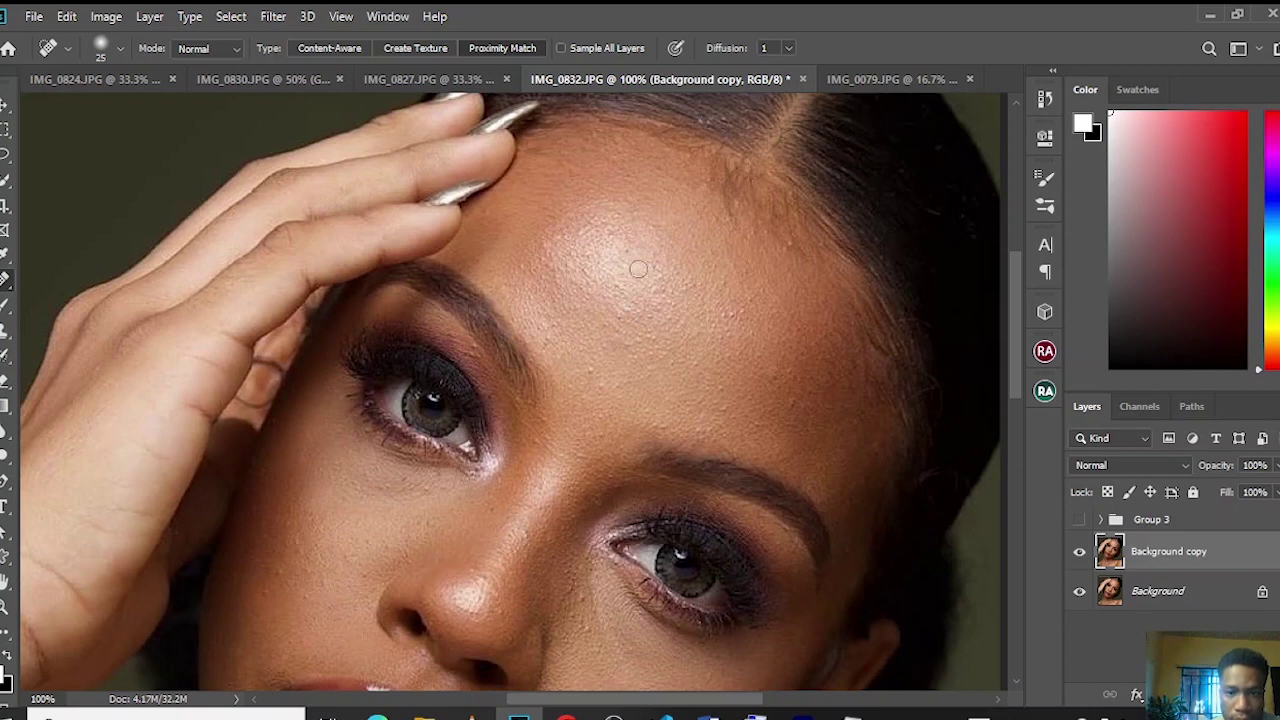
pyautogui.click(792, 400)
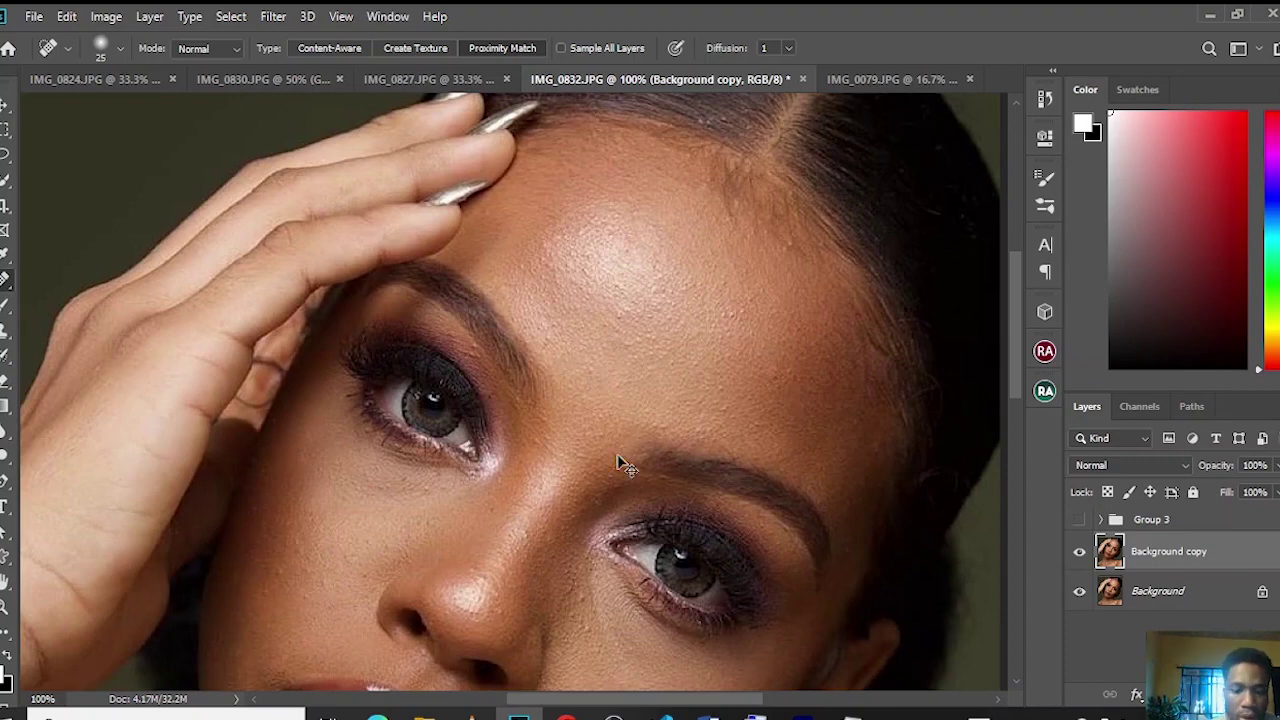
pyautogui.hotkey('ctrl', '-')
pyautogui.hotkey('ctrl', '-')
pyautogui.hotkey('ctrl', '-')
pyautogui.hotkey('ctrl', '-')
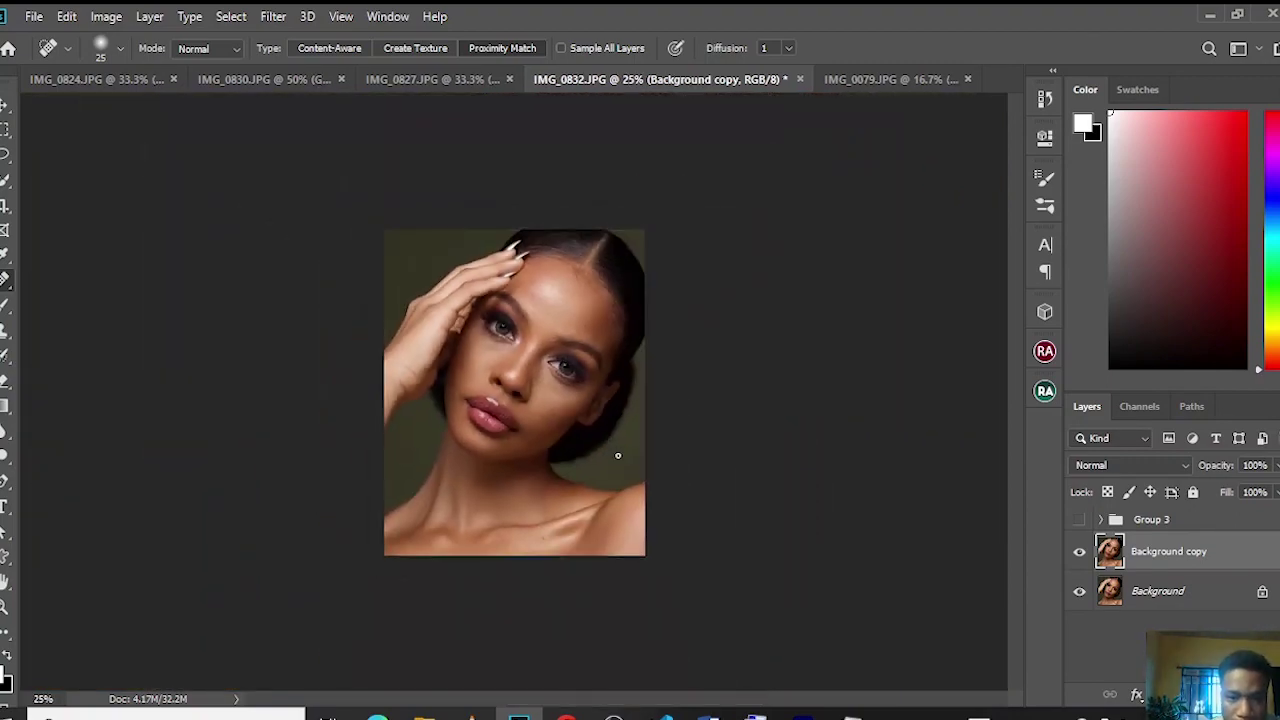
pyautogui.hotkey('ctrl', '+')
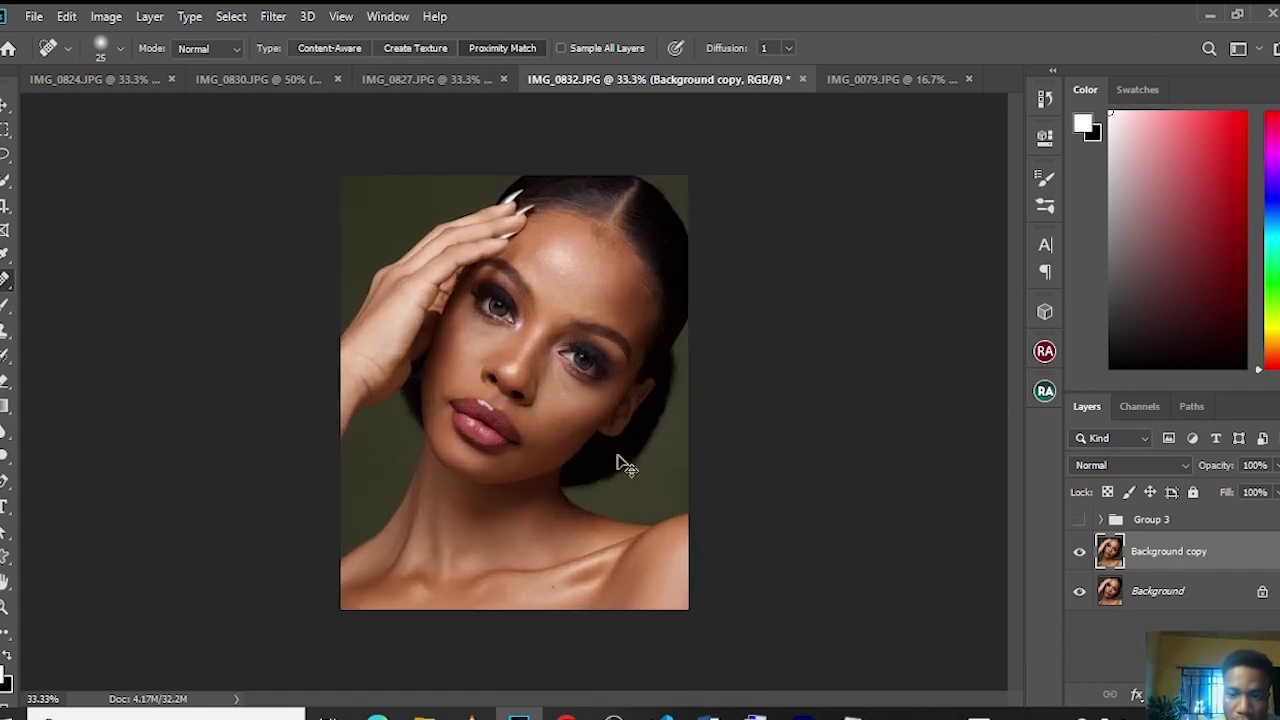
pyautogui.hotkey('ctrl', '+')
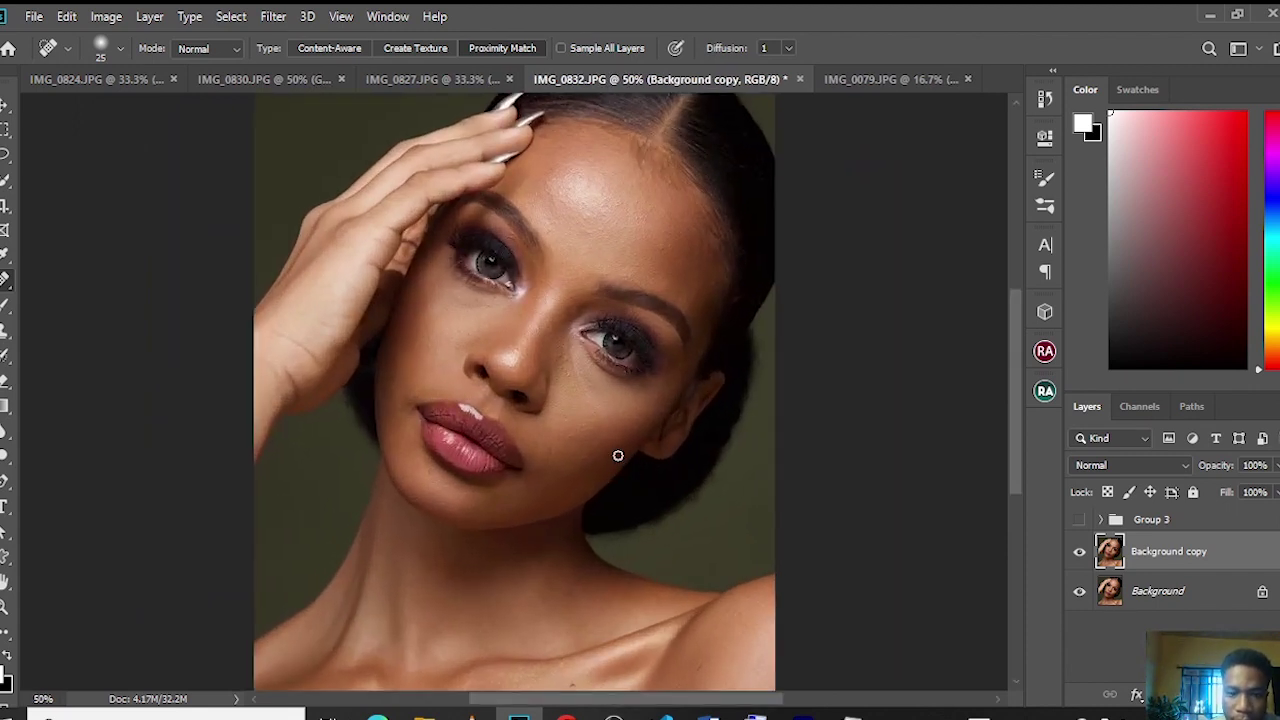
pyautogui.press('space')
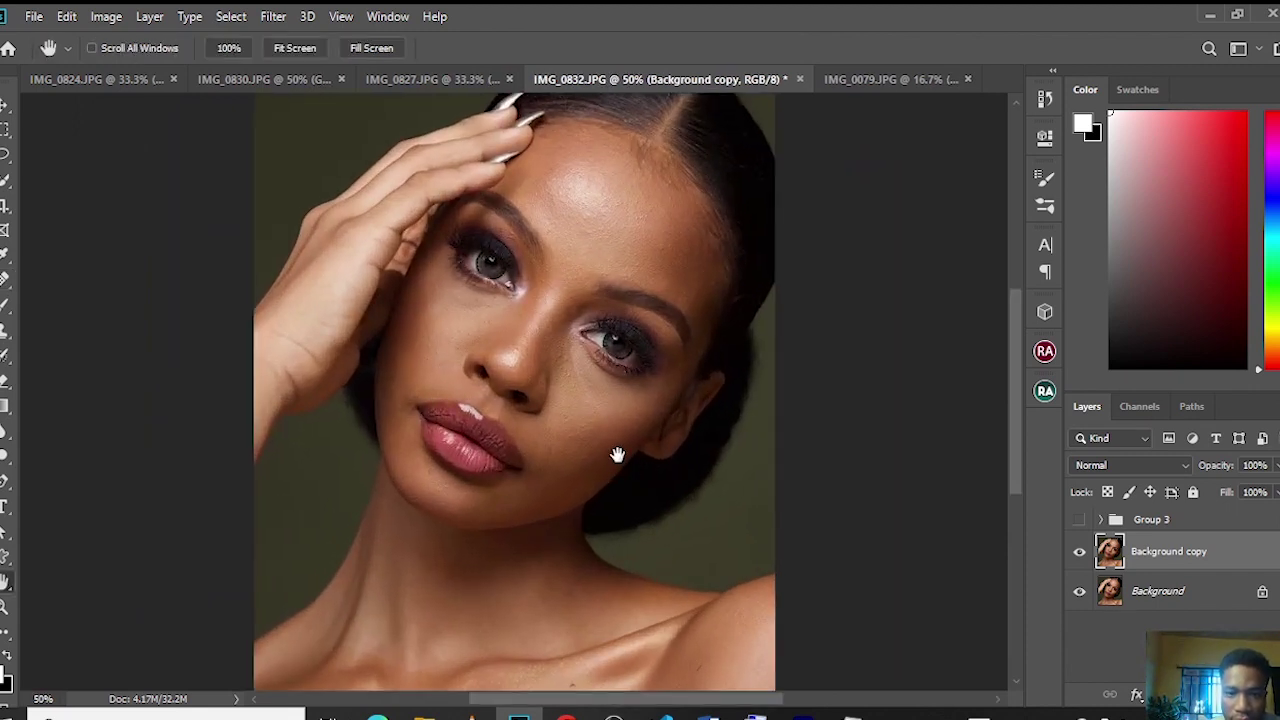
pyautogui.click(1080, 556)
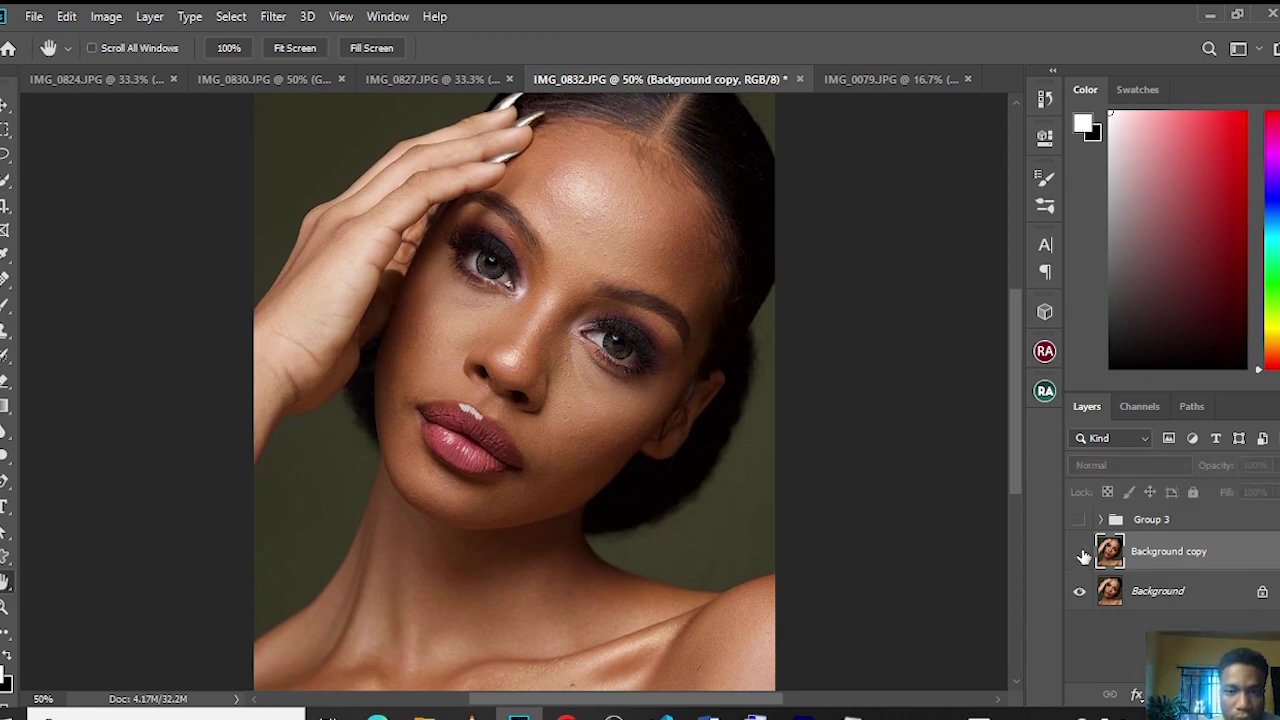
pyautogui.click(1080, 556)
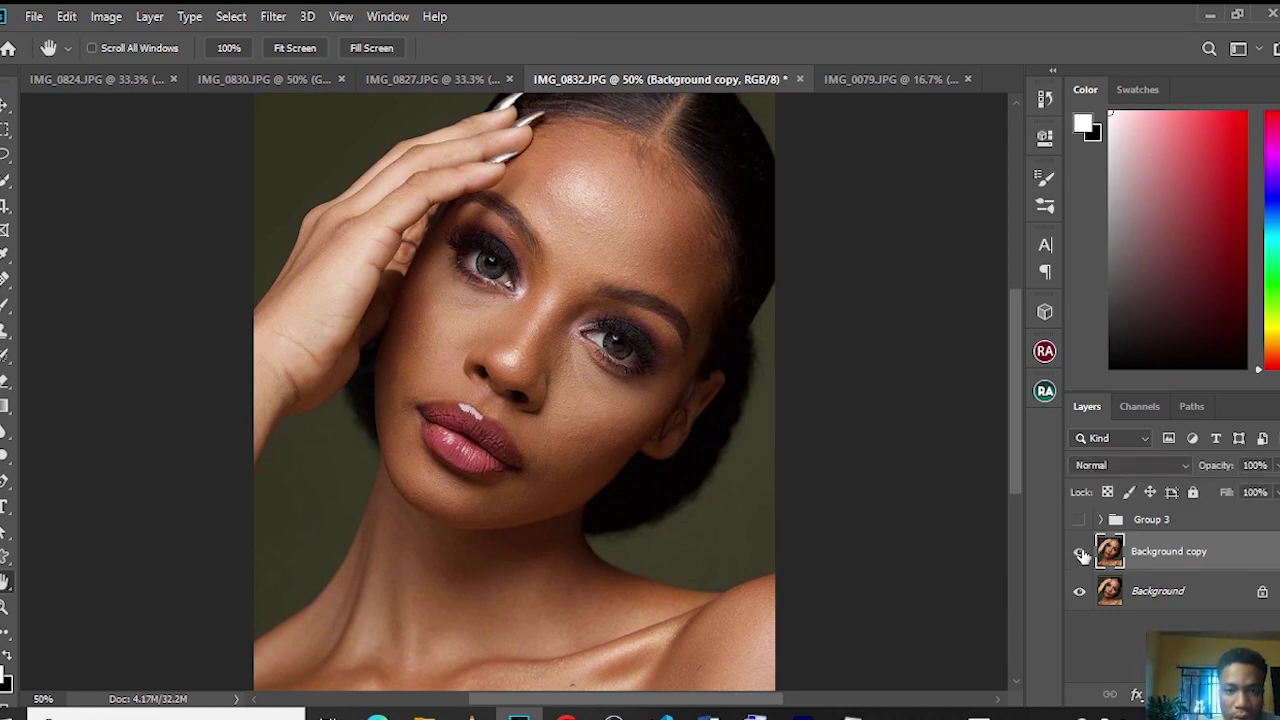
pyautogui.hotkey('ctrl', '+')
pyautogui.hotkey('ctrl', '+')
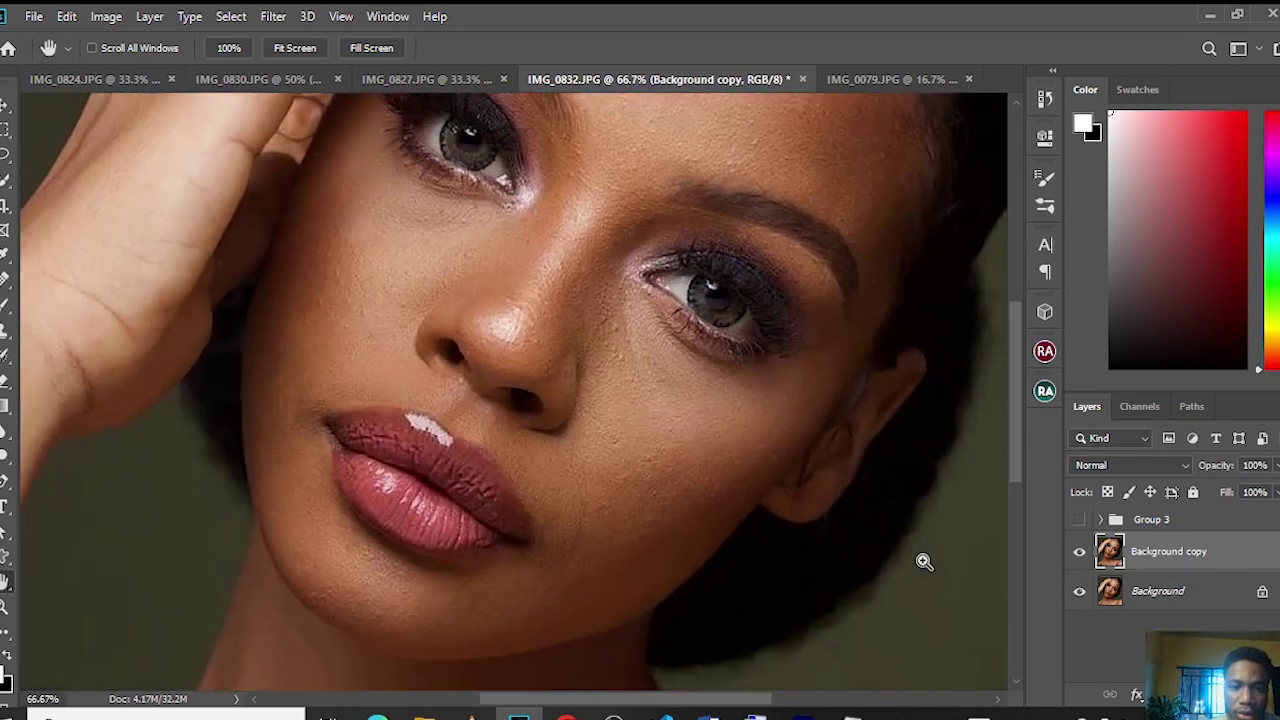
pyautogui.moveTo(640, 348); pyautogui.dragTo(596, 568)
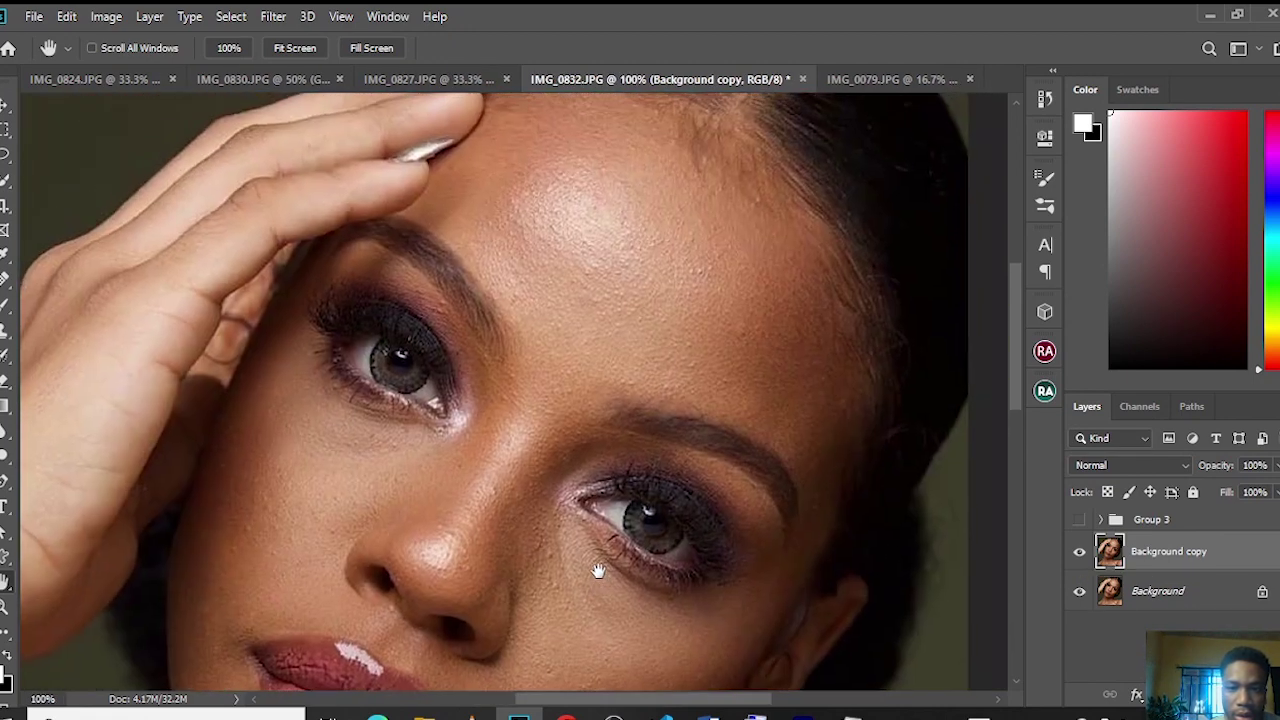
pyautogui.click(1078, 556)
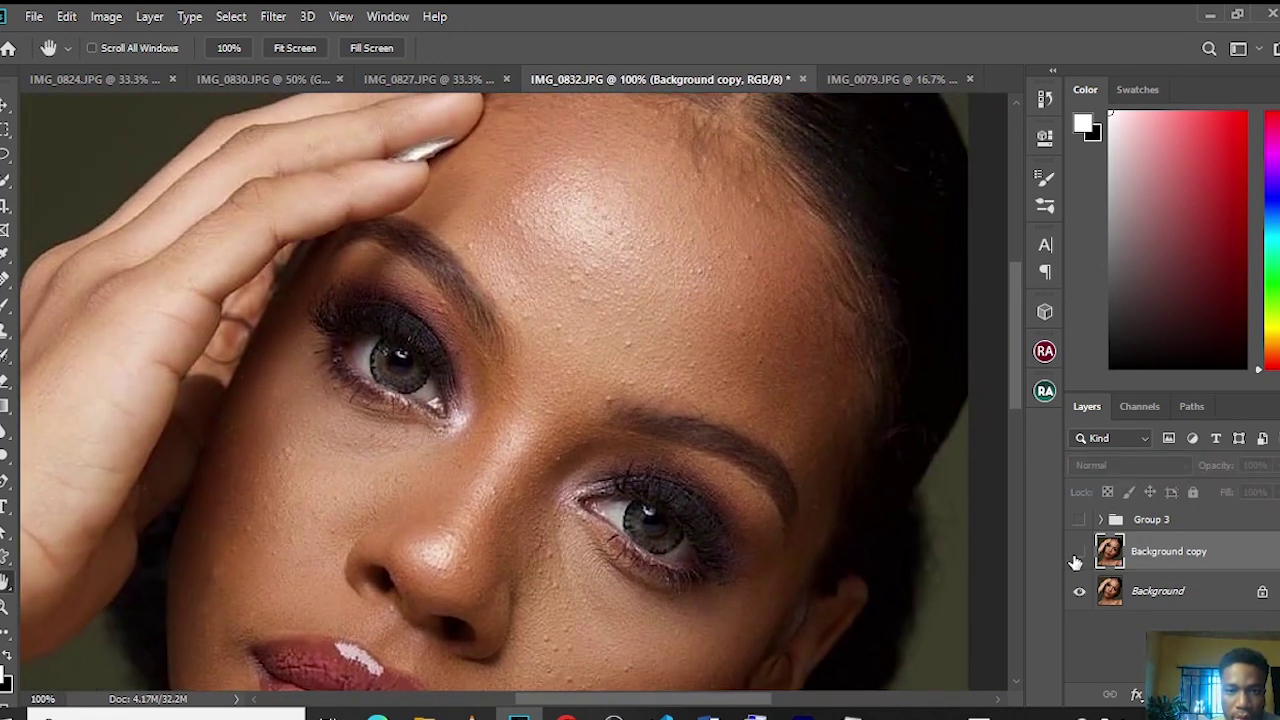
pyautogui.click(1078, 554)
pyautogui.hotkey('ctrl', '-')
pyautogui.hotkey('ctrl', '-')
pyautogui.hotkey('ctrl', '-')
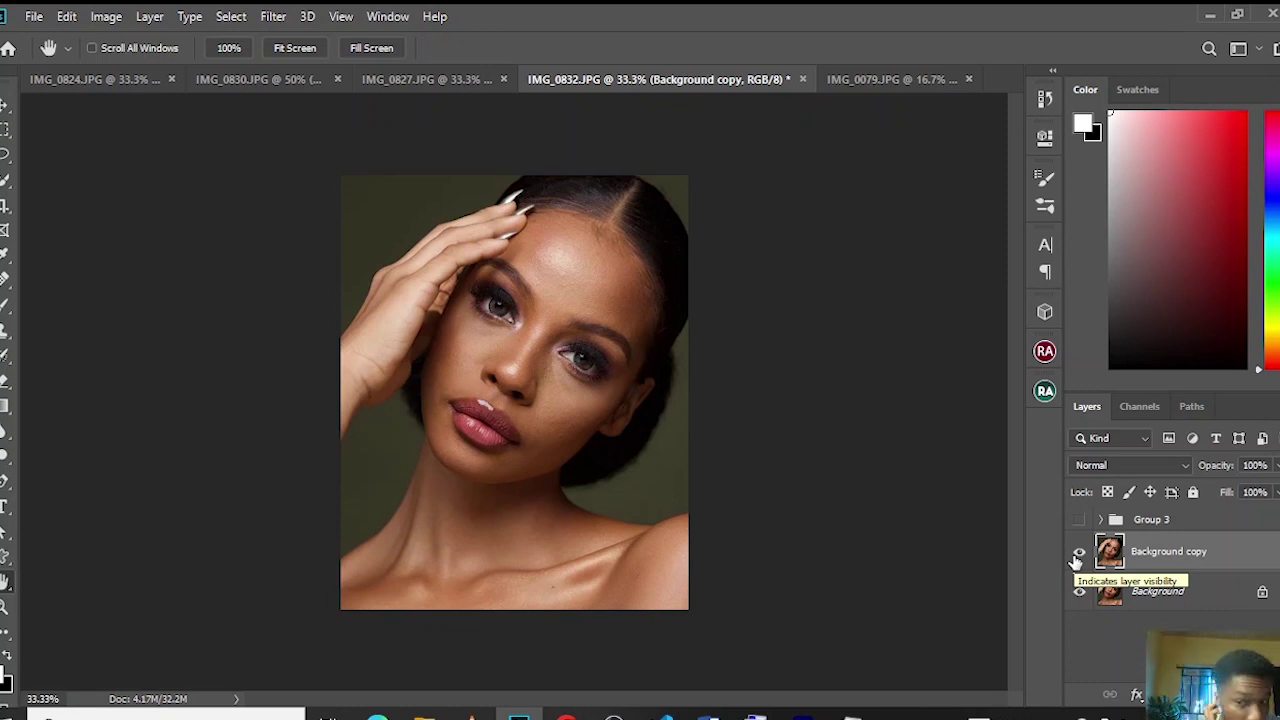
# - Duplicate the layer again, hide Background copy 3 and select Background copy 2
pyautogui.hotkey('ctrl', 'j')
pyautogui.hotkey('ctrl', 'j')
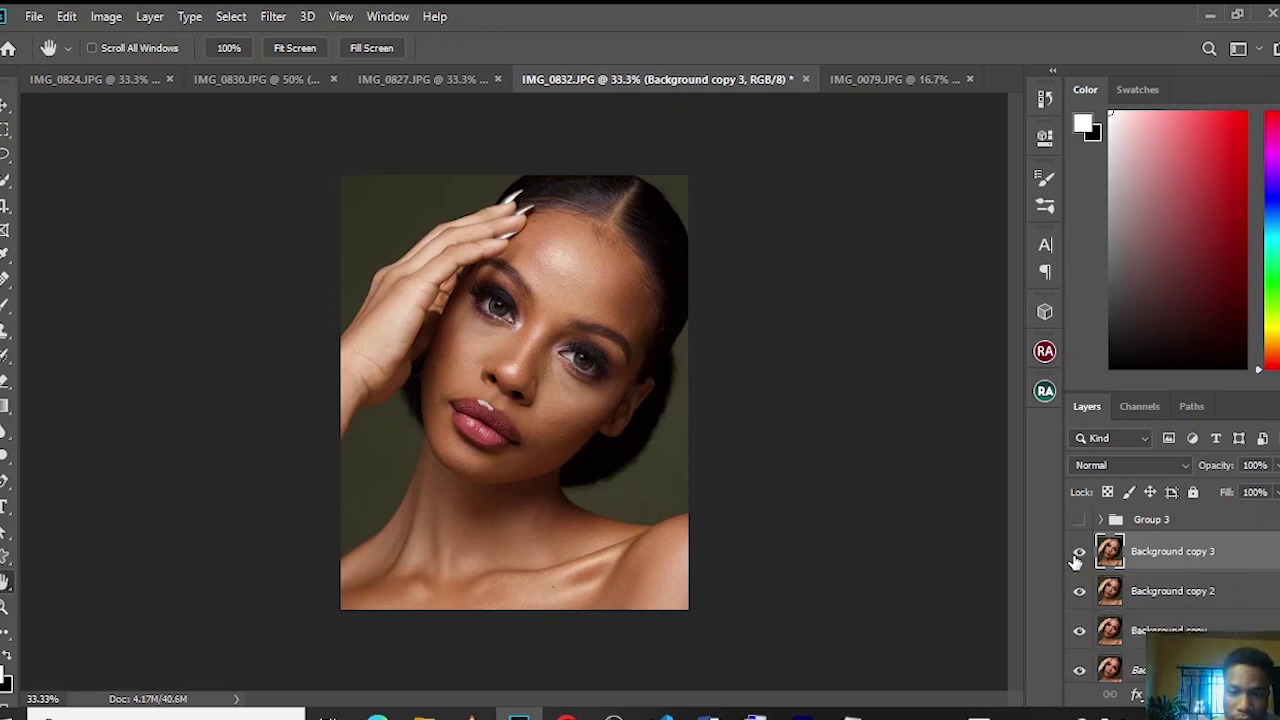
pyautogui.click(1079, 556)
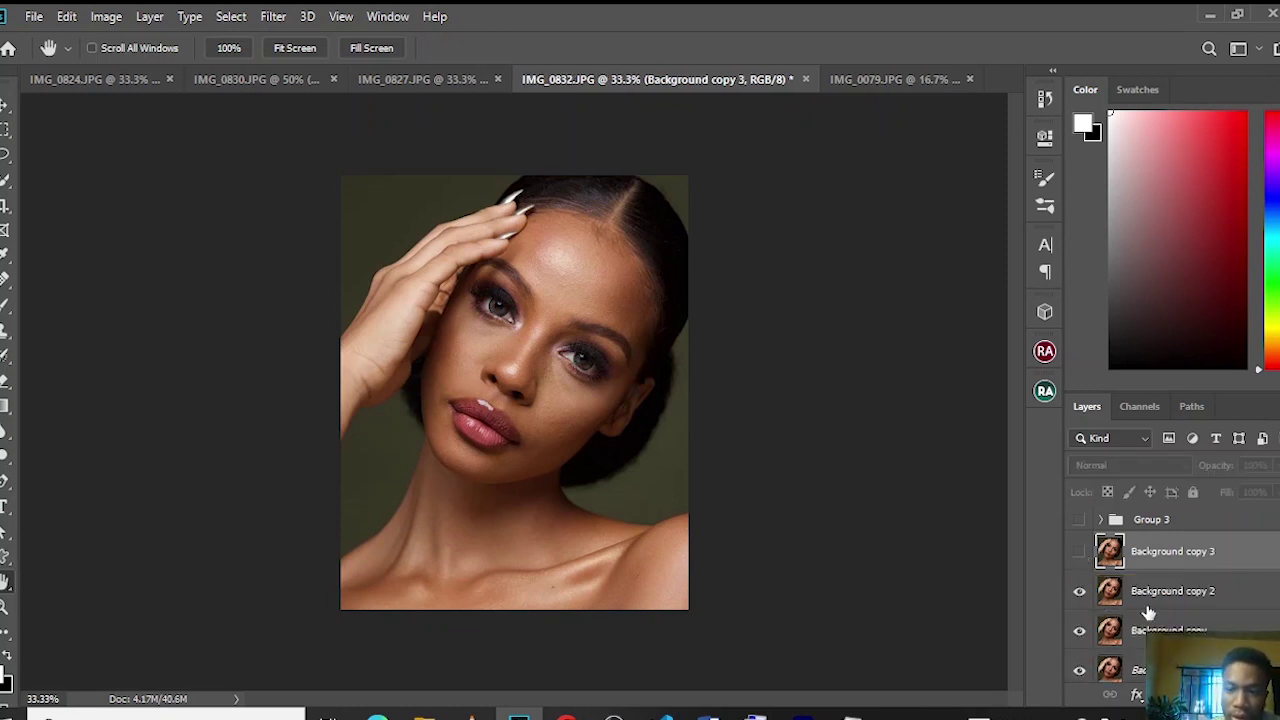
pyautogui.click(1148, 606)
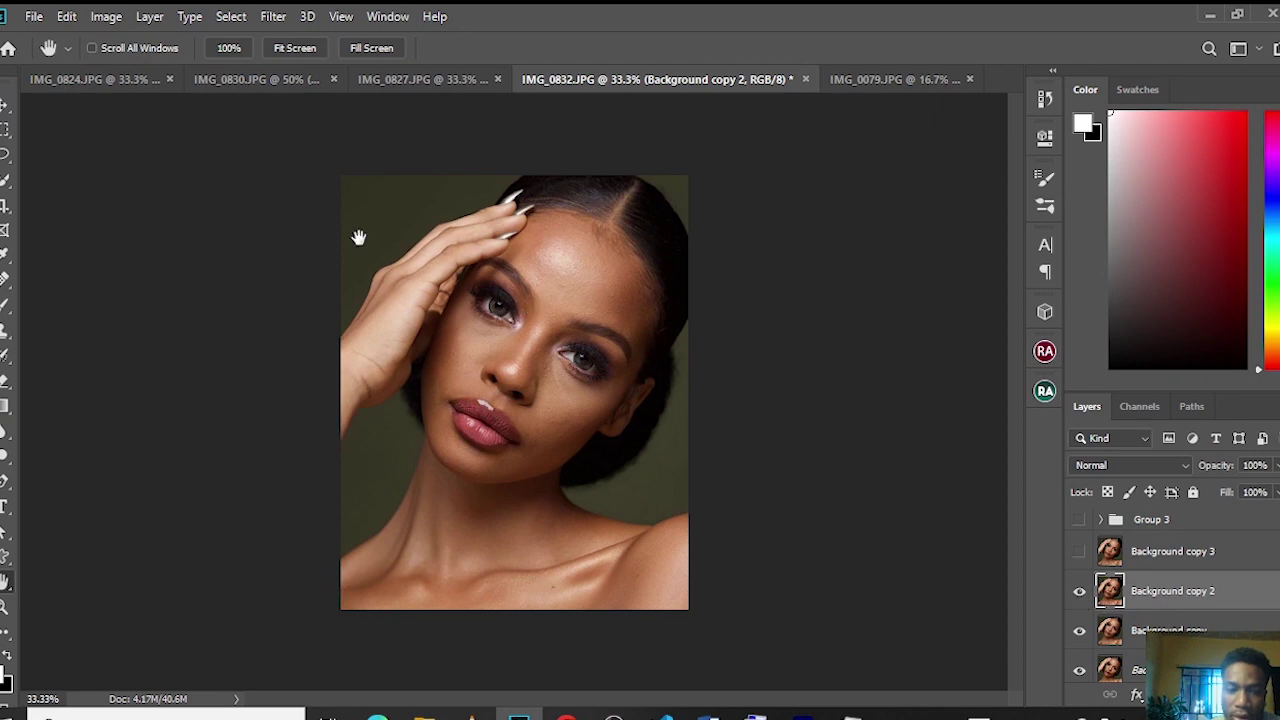
# - Apply Dust & Scratches at radius 23 to Background copy 2, then show Background copy 3
pyautogui.click(280, 20)
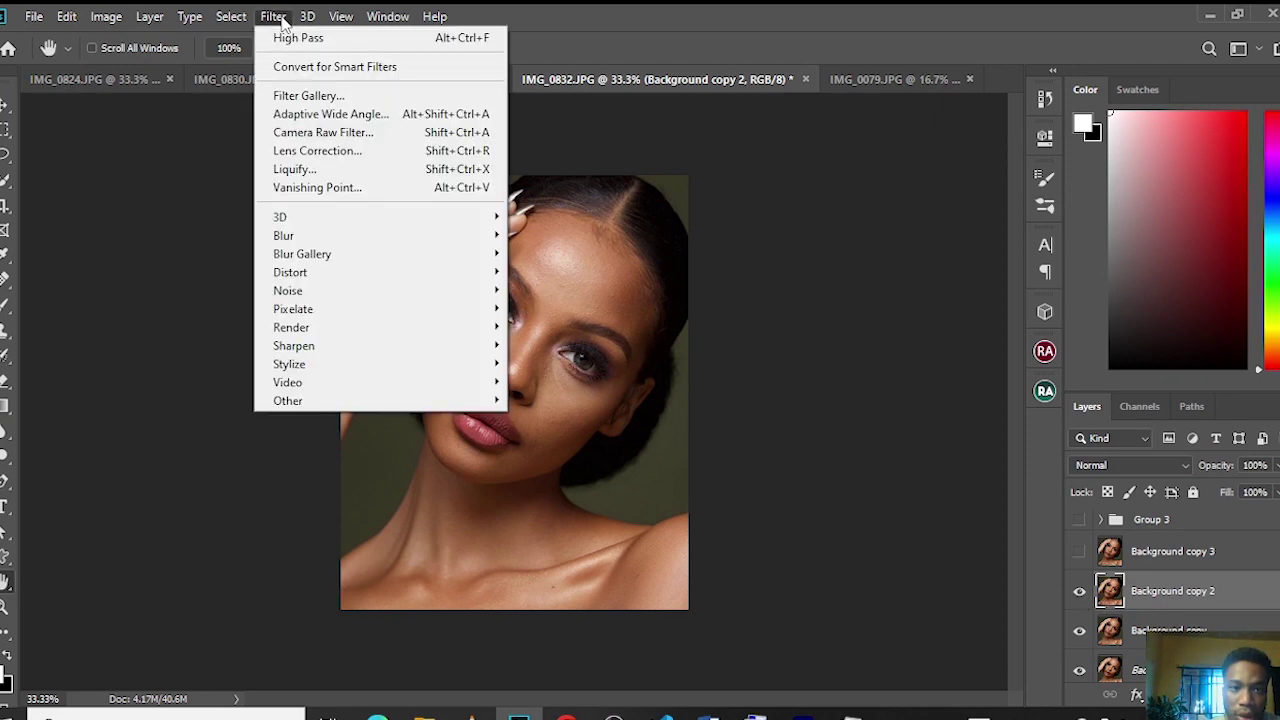
pyautogui.moveTo(471, 298)
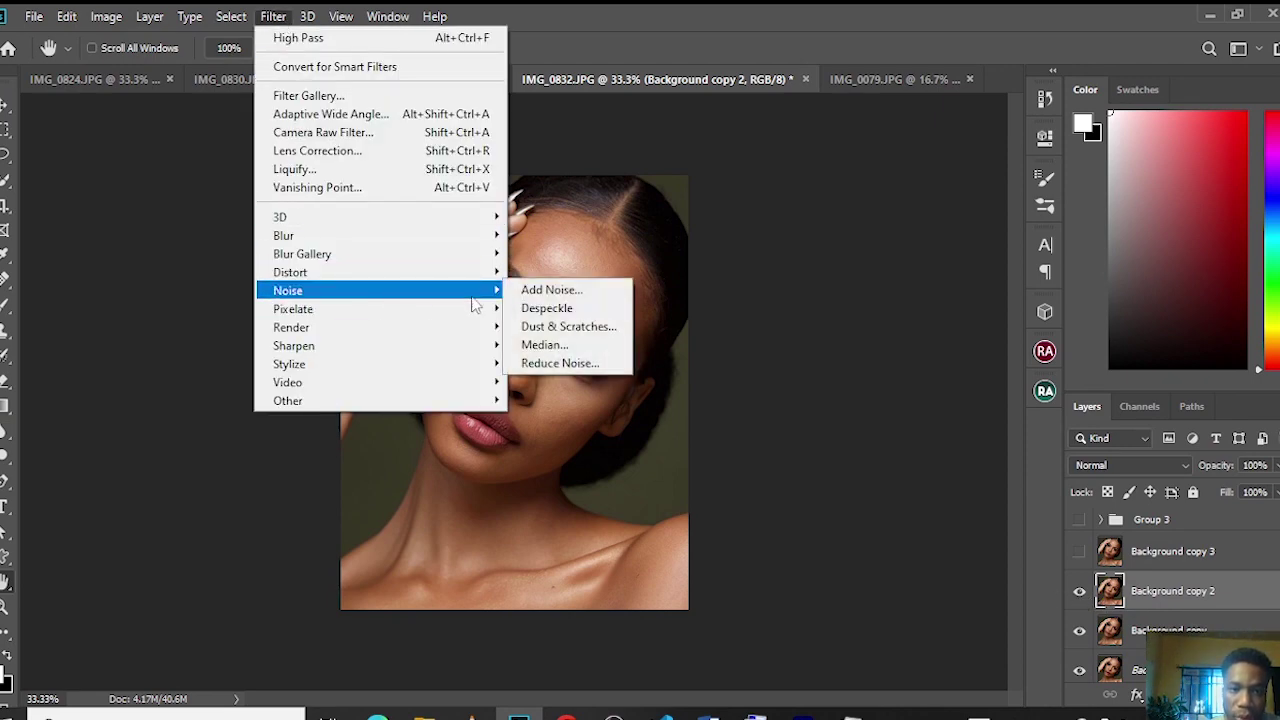
pyautogui.click(565, 326)
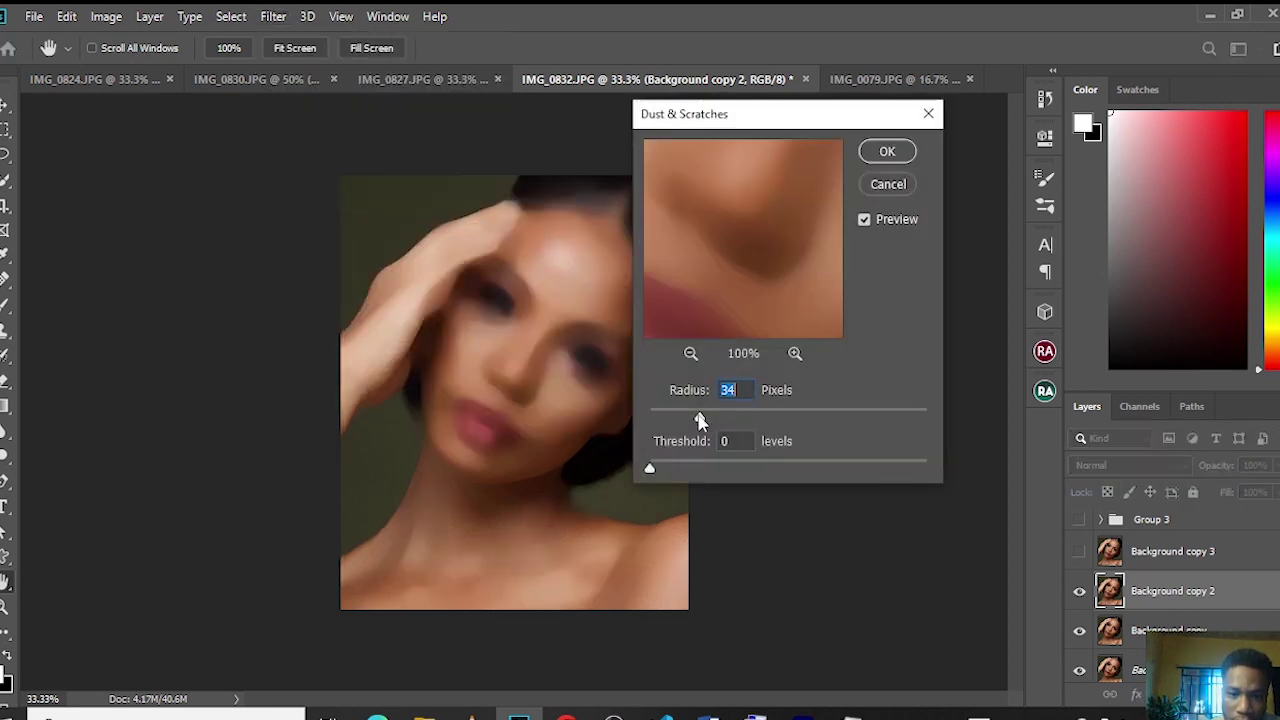
pyautogui.moveTo(700, 420); pyautogui.dragTo(684, 418)
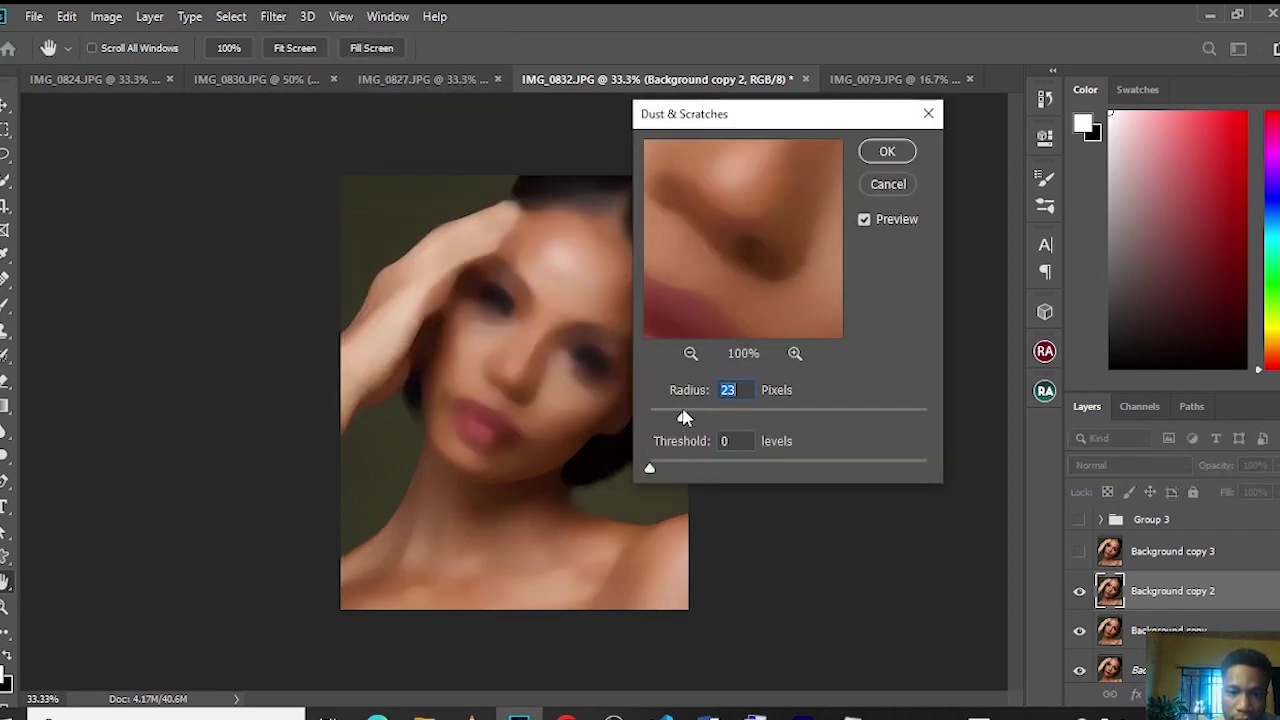
pyautogui.hotkey('ctrl', '+')
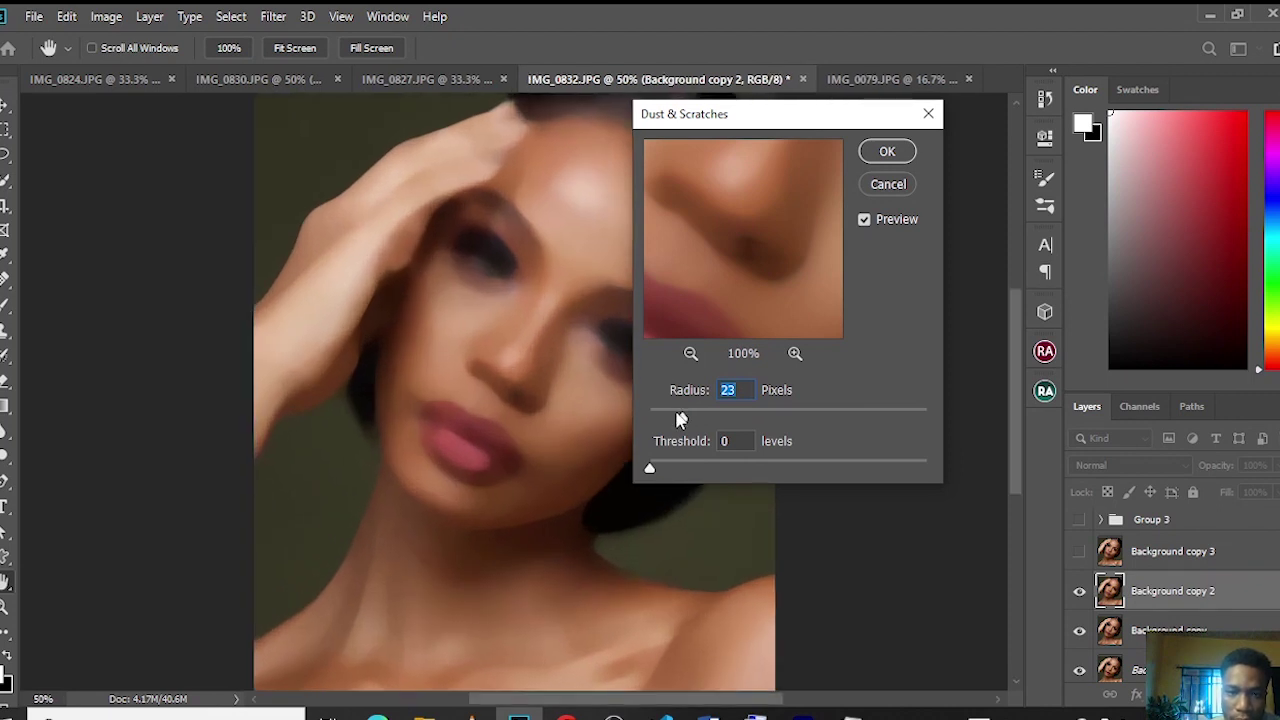
pyautogui.click(686, 421)
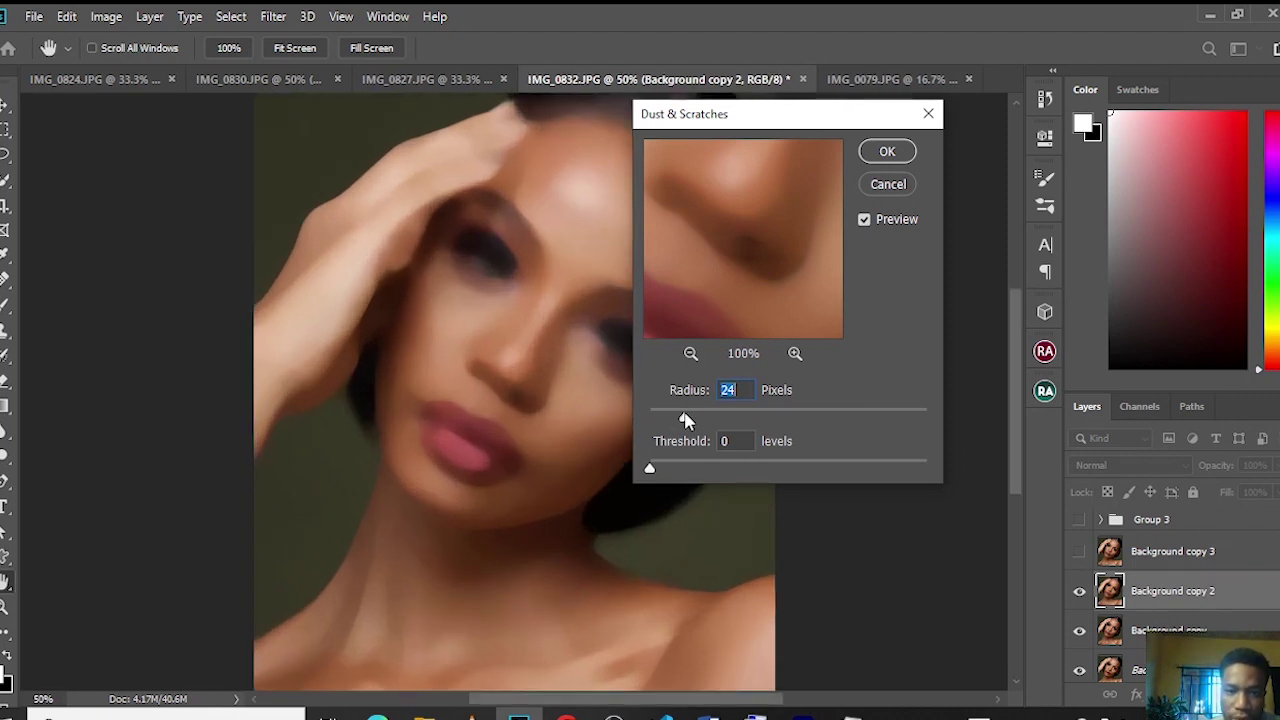
pyautogui.moveTo(686, 421)
pyautogui.mouseDown()
pyautogui.moveTo(634, 420)
pyautogui.moveTo(681, 421)
pyautogui.mouseUp()
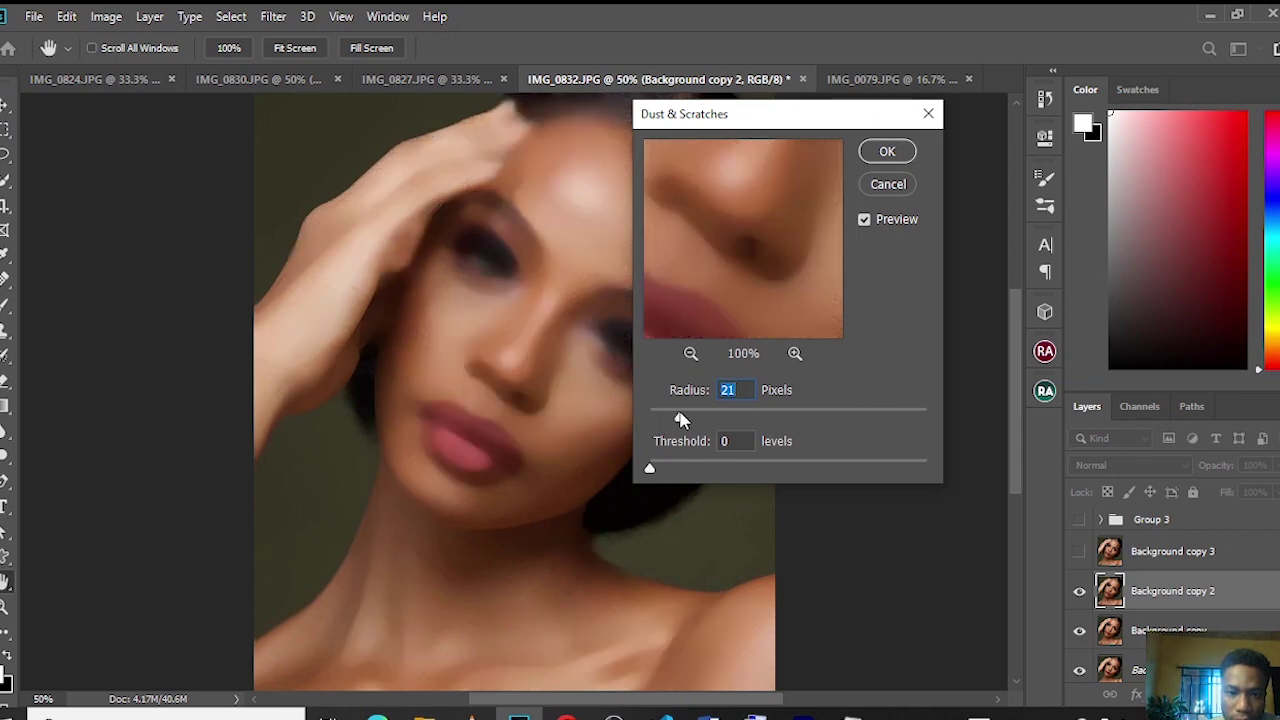
pyautogui.moveTo(681, 420); pyautogui.dragTo(684, 420)
pyautogui.click(887, 153)
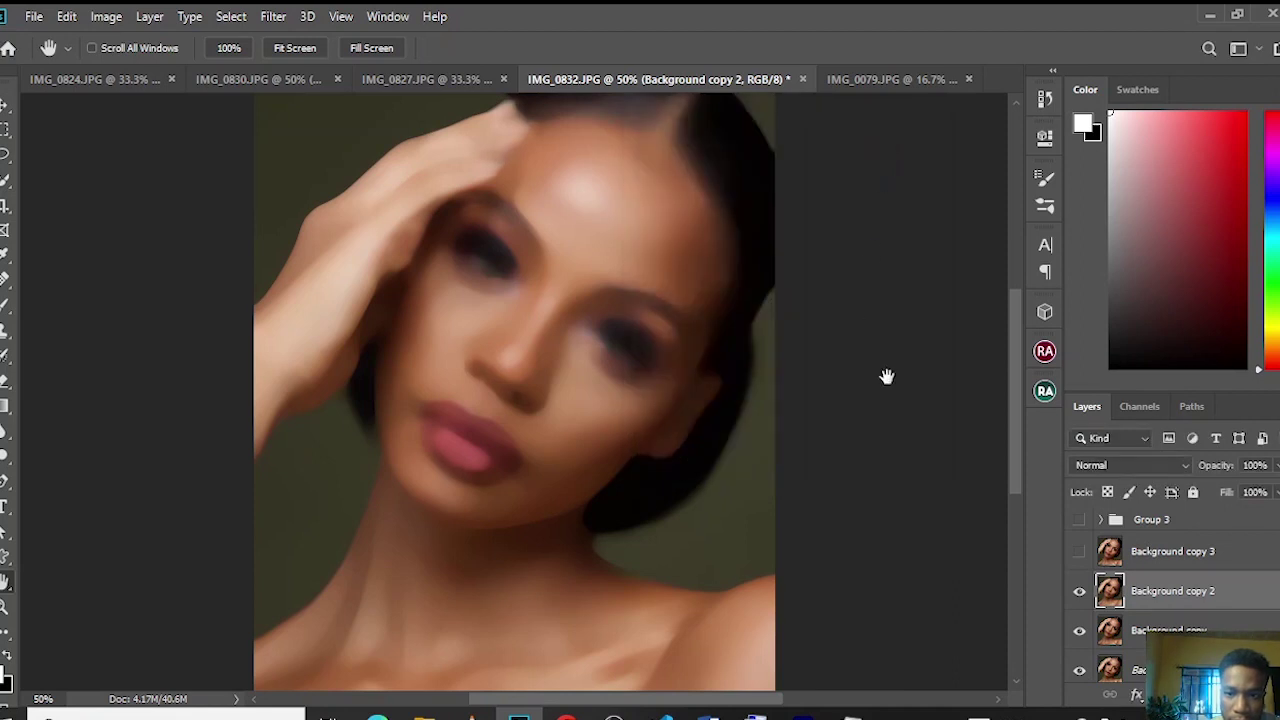
pyautogui.click(1163, 557)
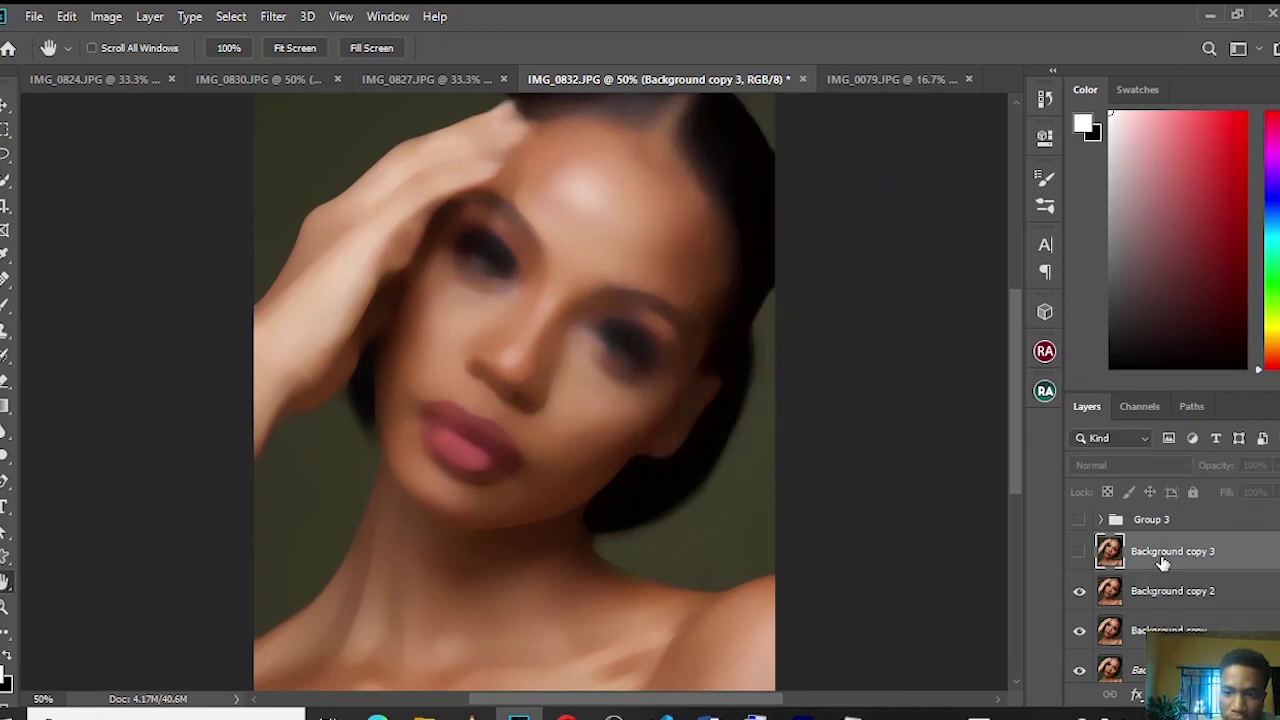
pyautogui.click(1080, 552)
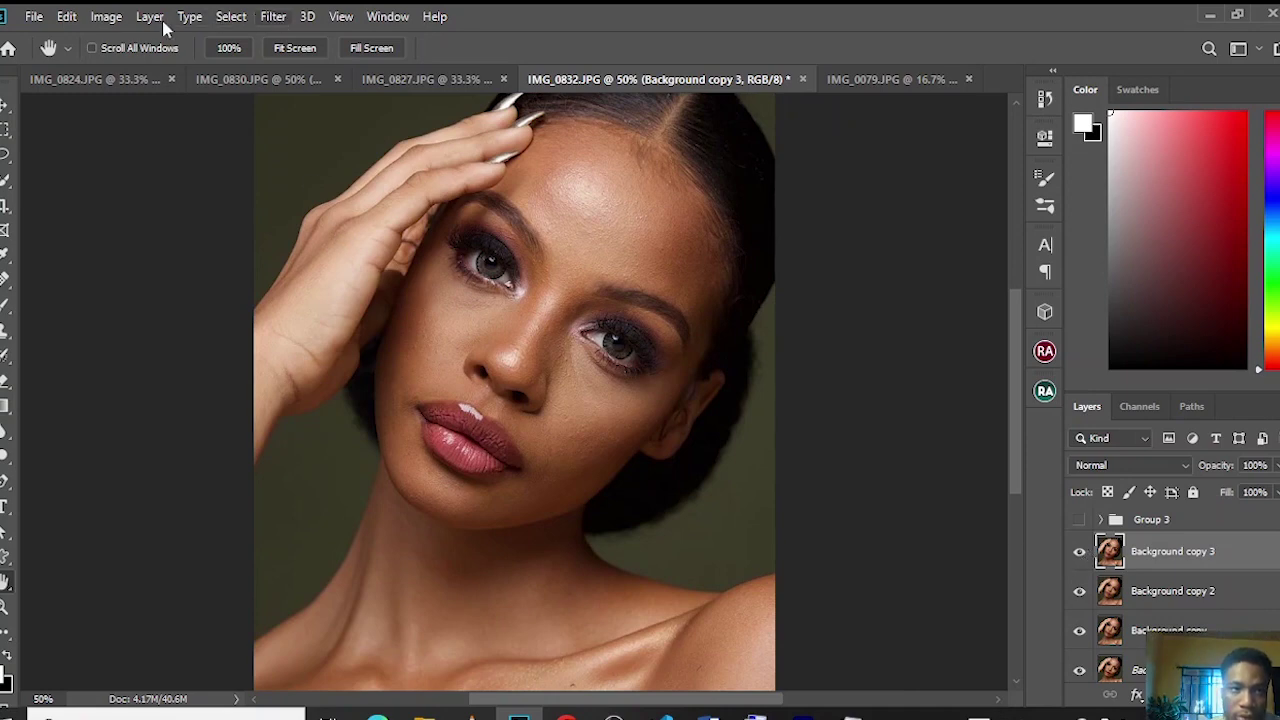
# - Apply Image to Background copy 3: source Background copy 2, Subtract, scale 2, offset 128
pyautogui.click(120, 18)
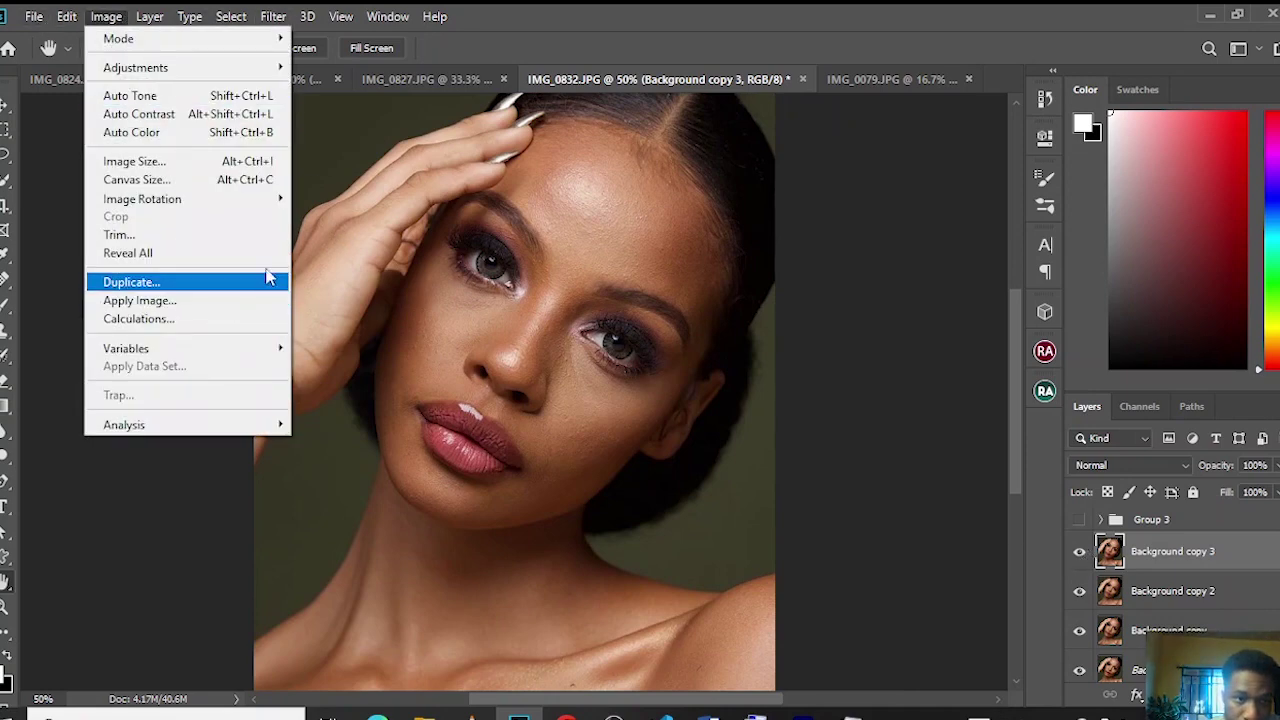
pyautogui.click(140, 300)
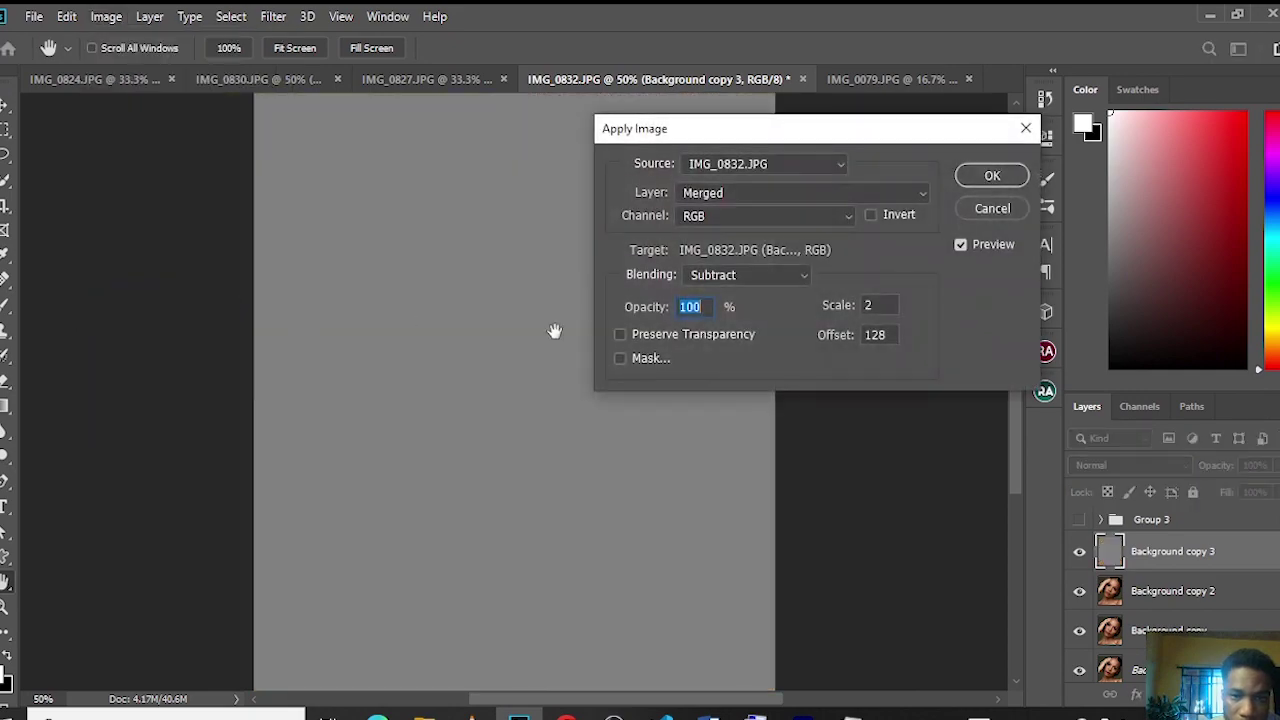
pyautogui.click(794, 197)
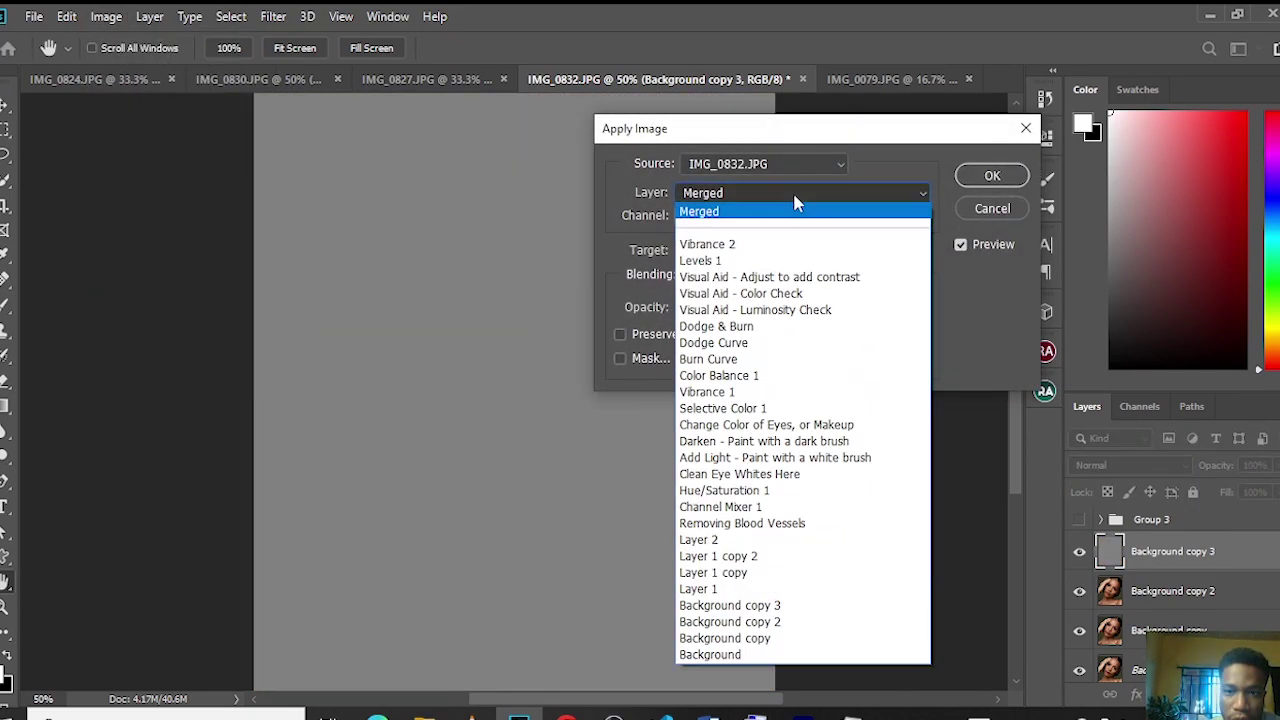
pyautogui.click(962, 282)
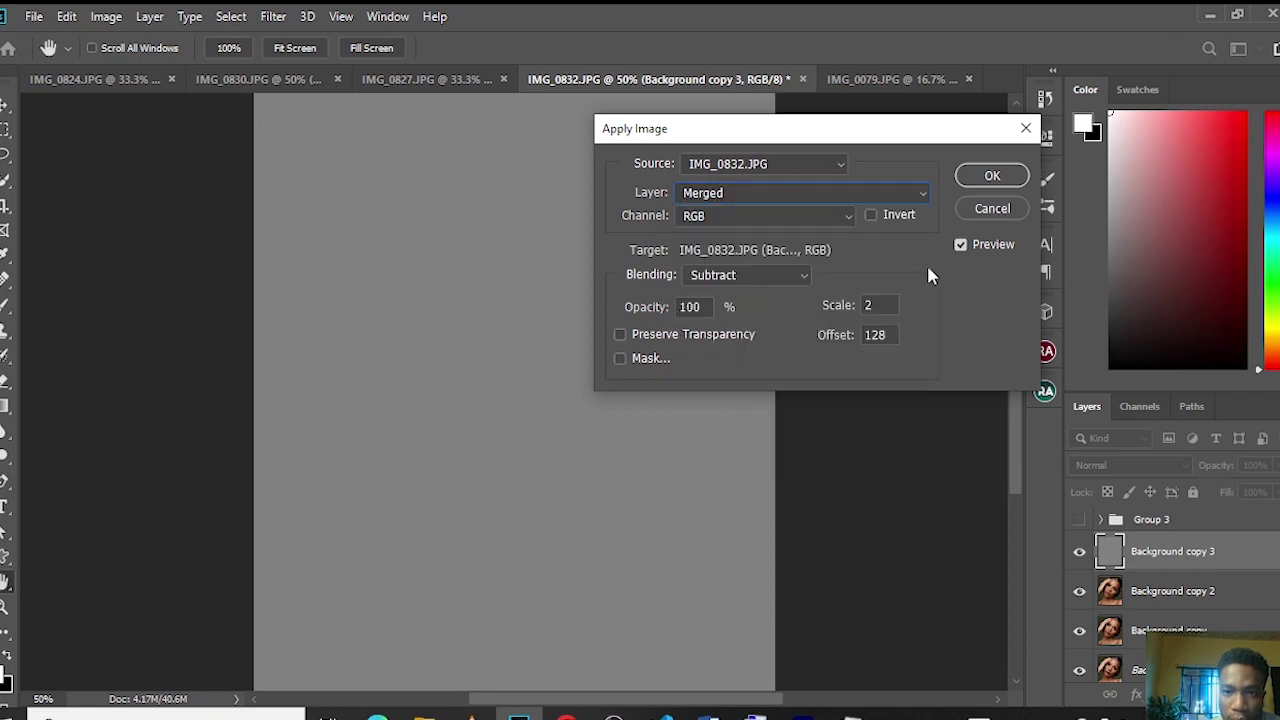
pyautogui.click(862, 194)
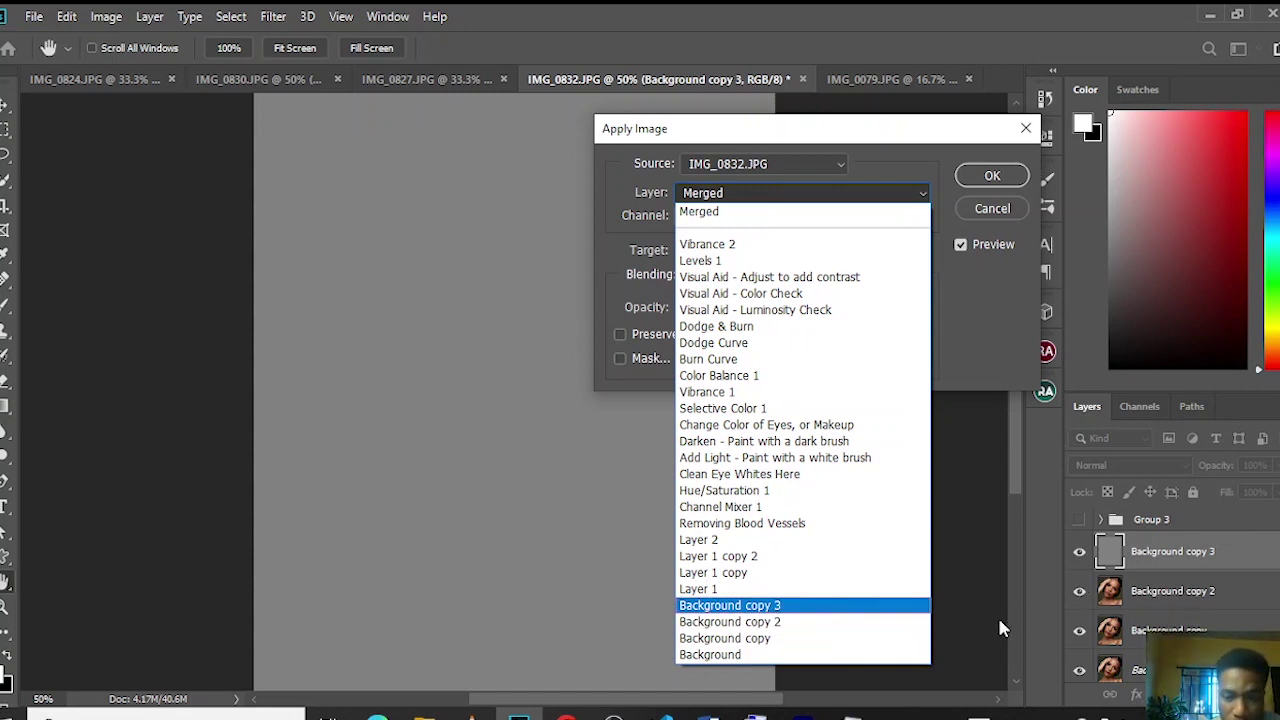
pyautogui.click(776, 622)
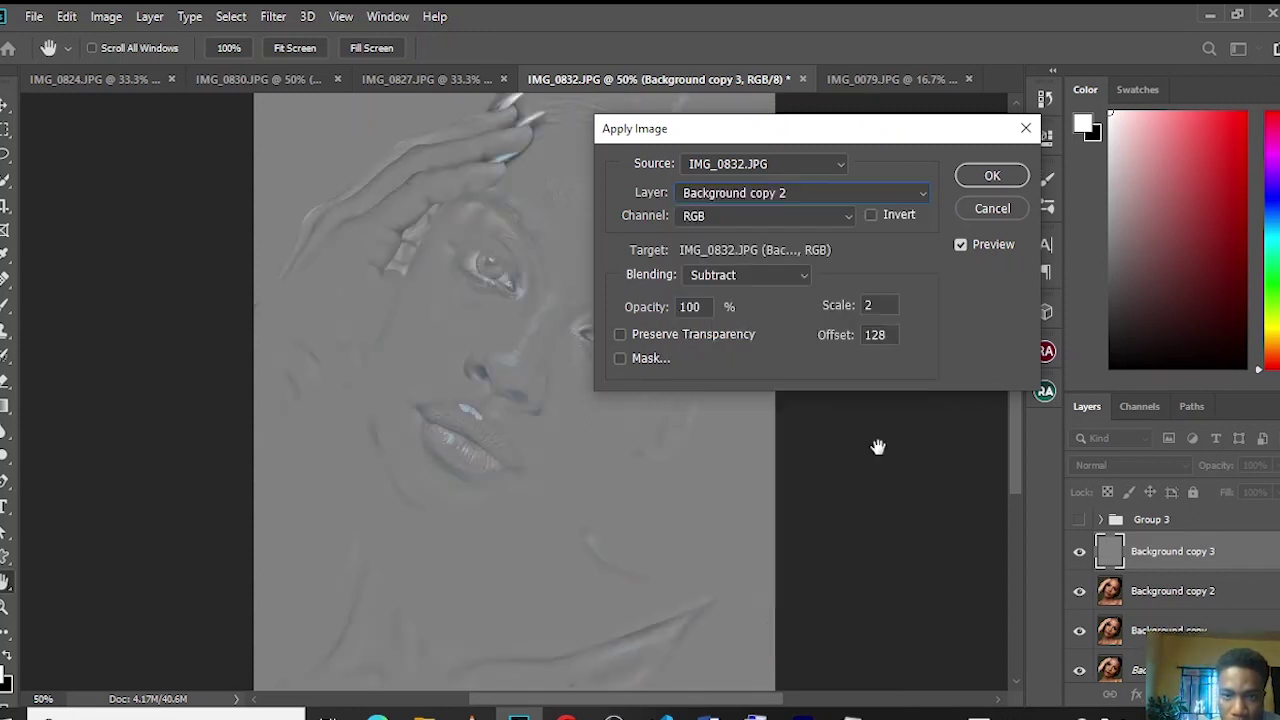
pyautogui.click(804, 280)
pyautogui.click(868, 257)
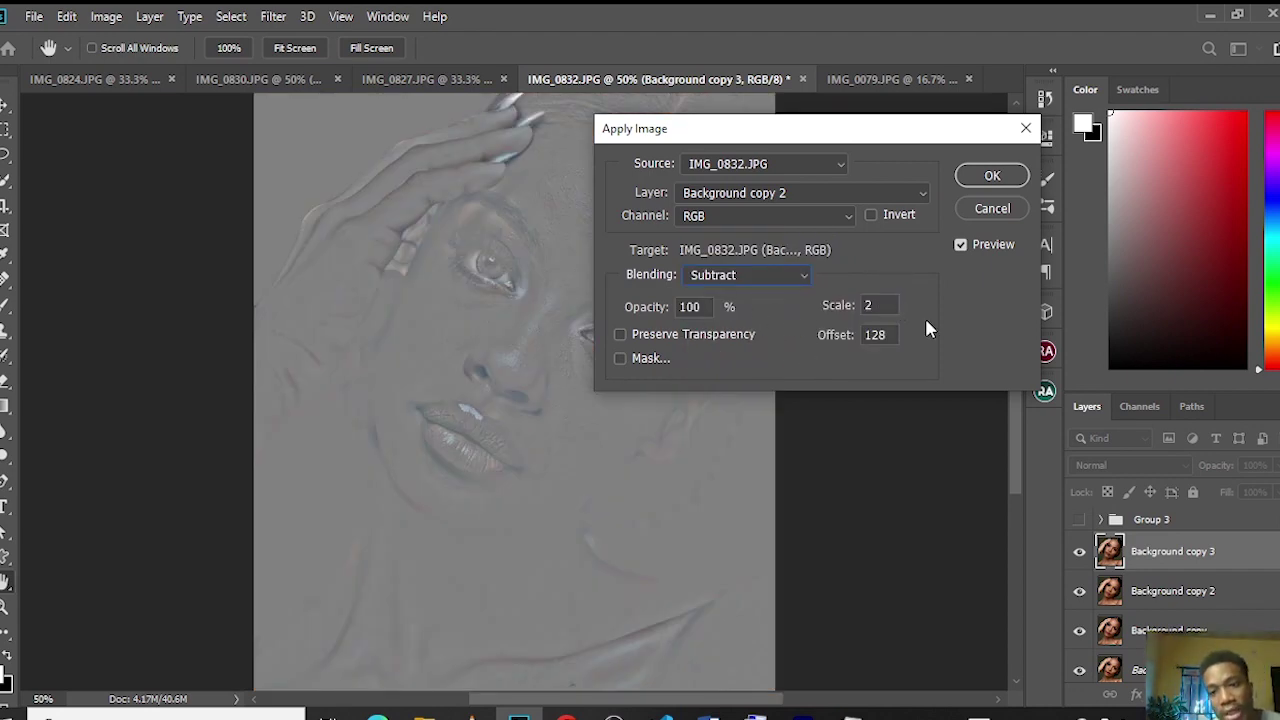
pyautogui.click(992, 176)
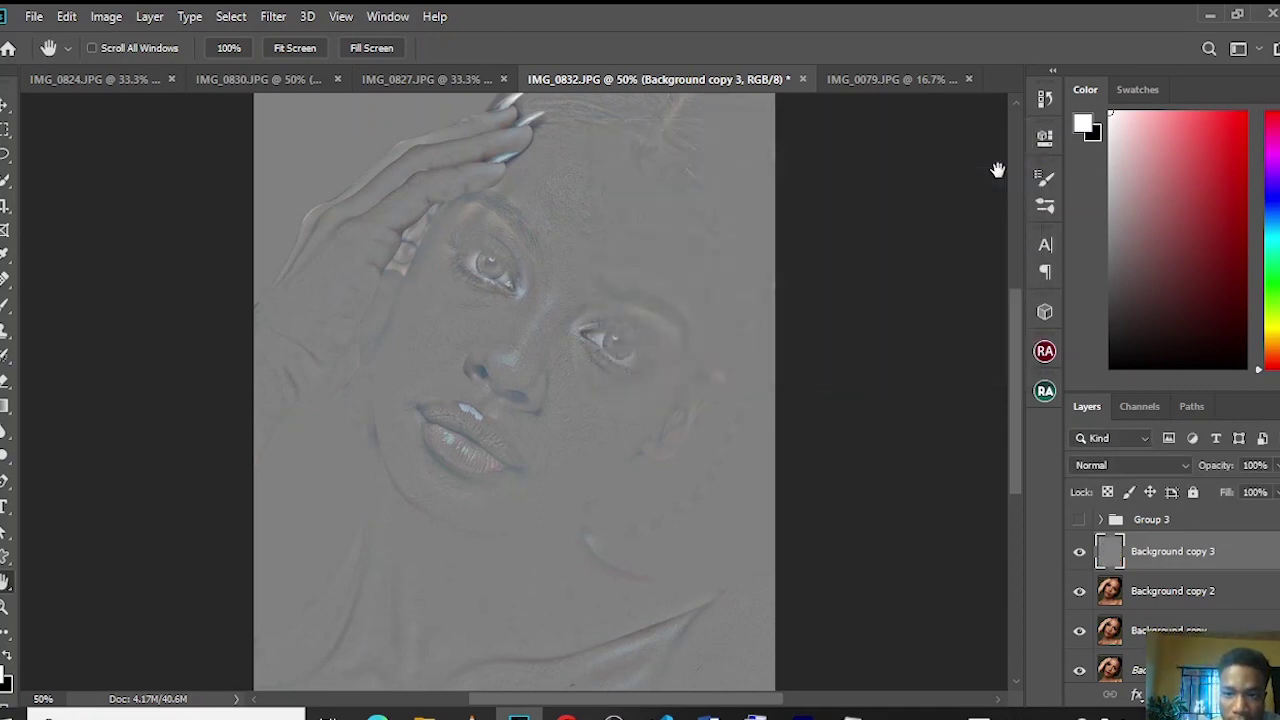
# - Blend Background copy 3 in Linear Light, group both copies into Group 4, and select Background copy 2
pyautogui.click(1130, 467)
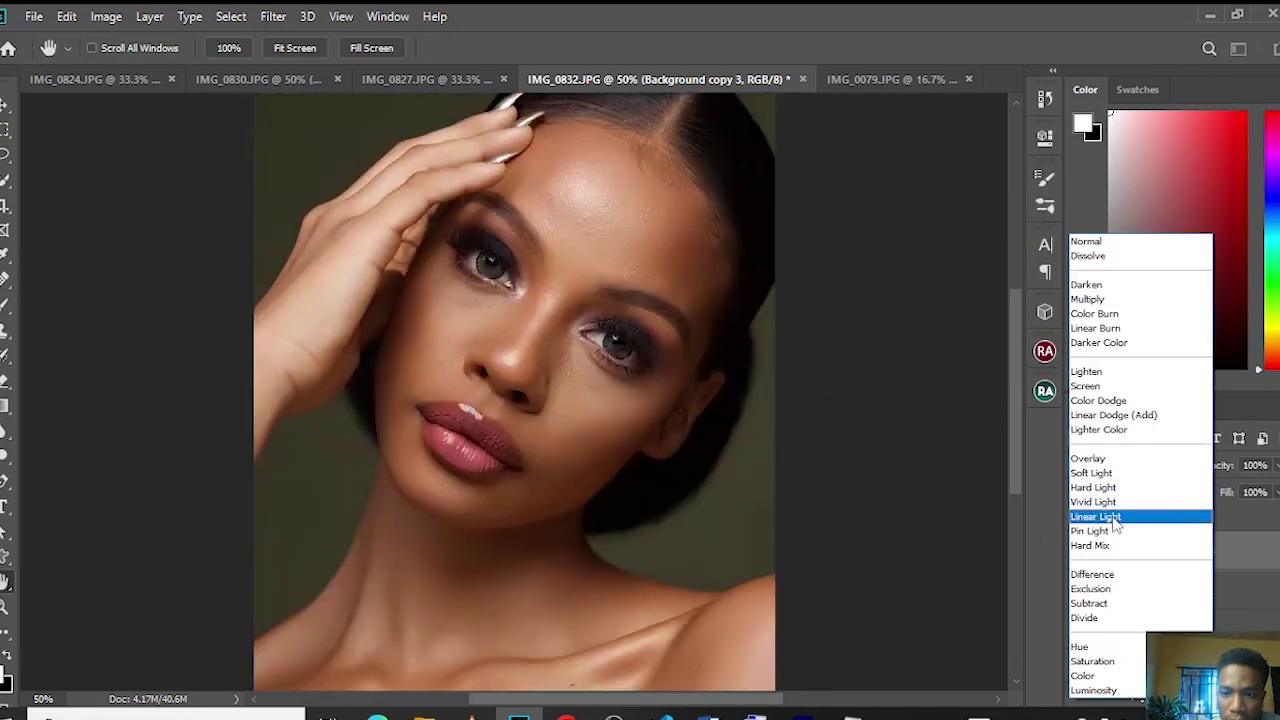
pyautogui.click(1118, 518)
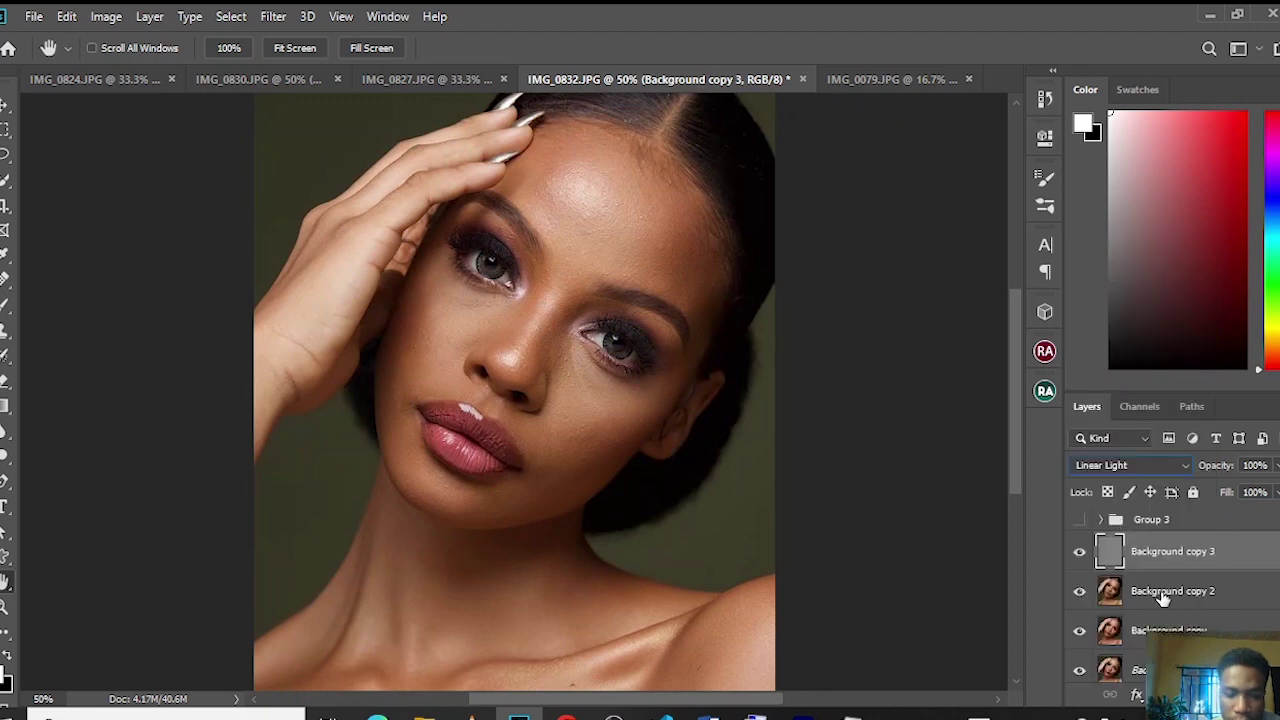
pyautogui.keyDown('shift'); pyautogui.click(1163, 591); pyautogui.keyUp('shift')
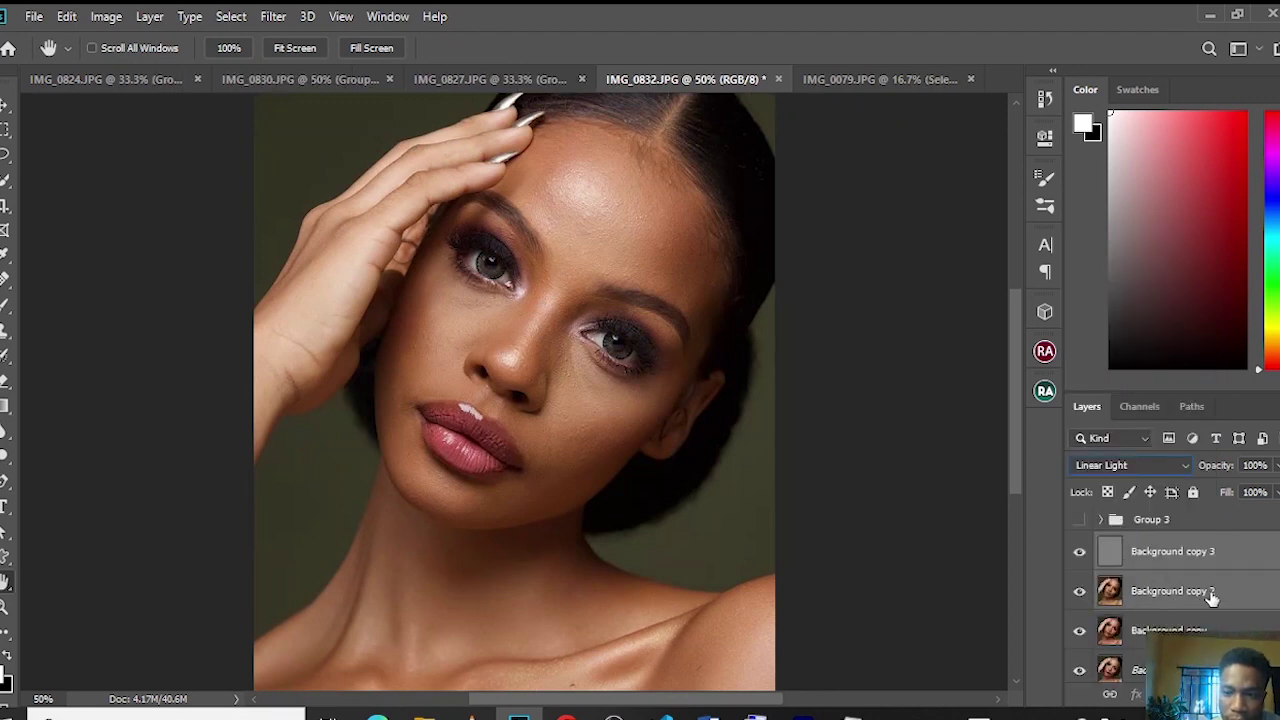
pyautogui.hotkey('ctrl', 'g')
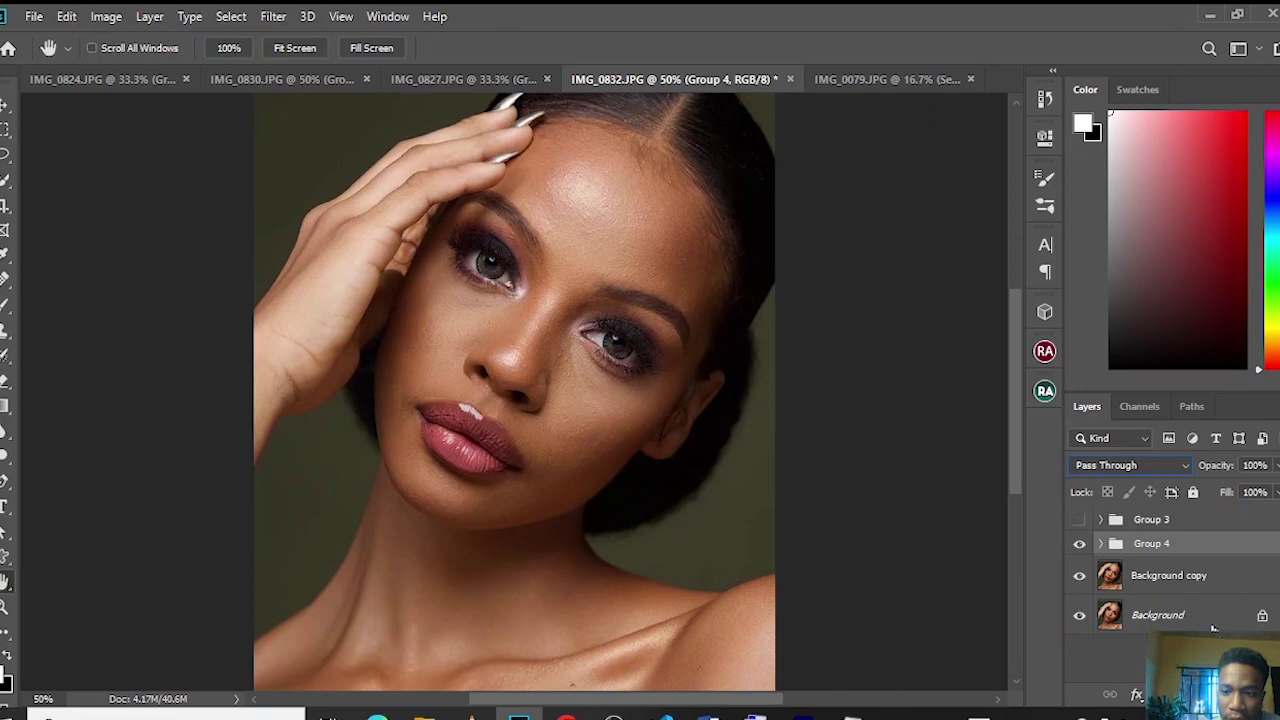
pyautogui.click(1101, 544)
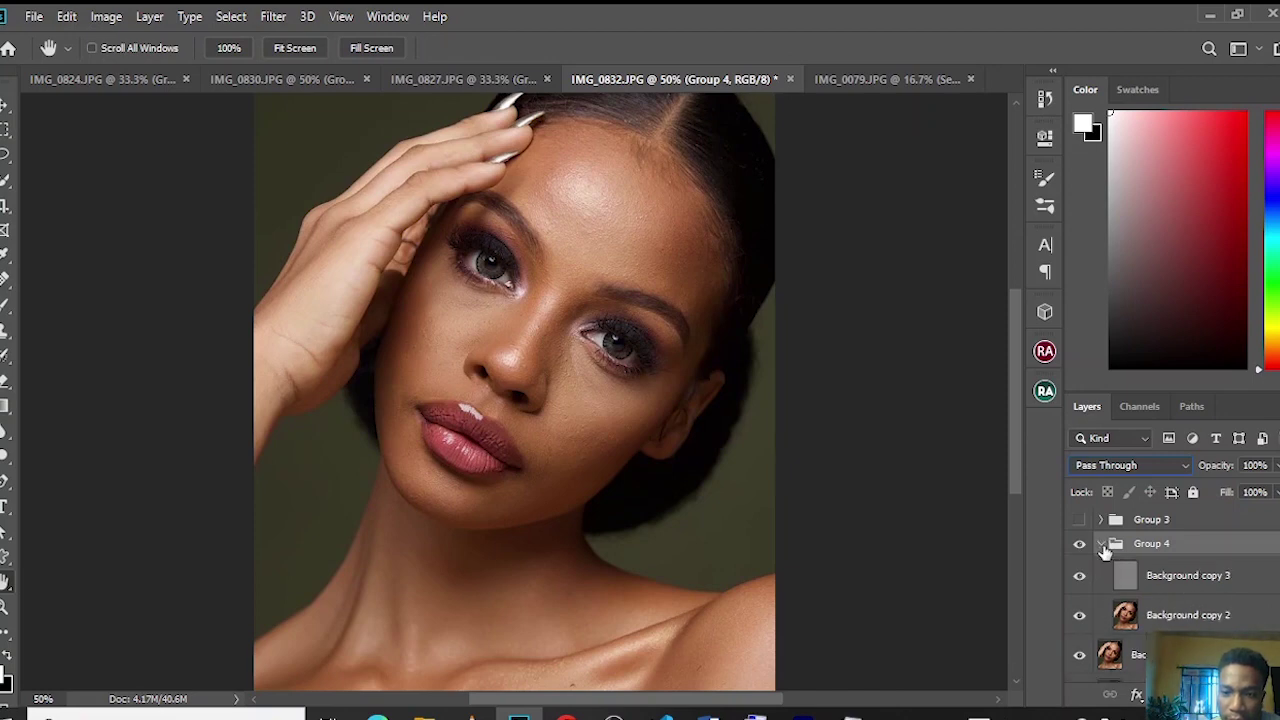
pyautogui.click(1177, 616)
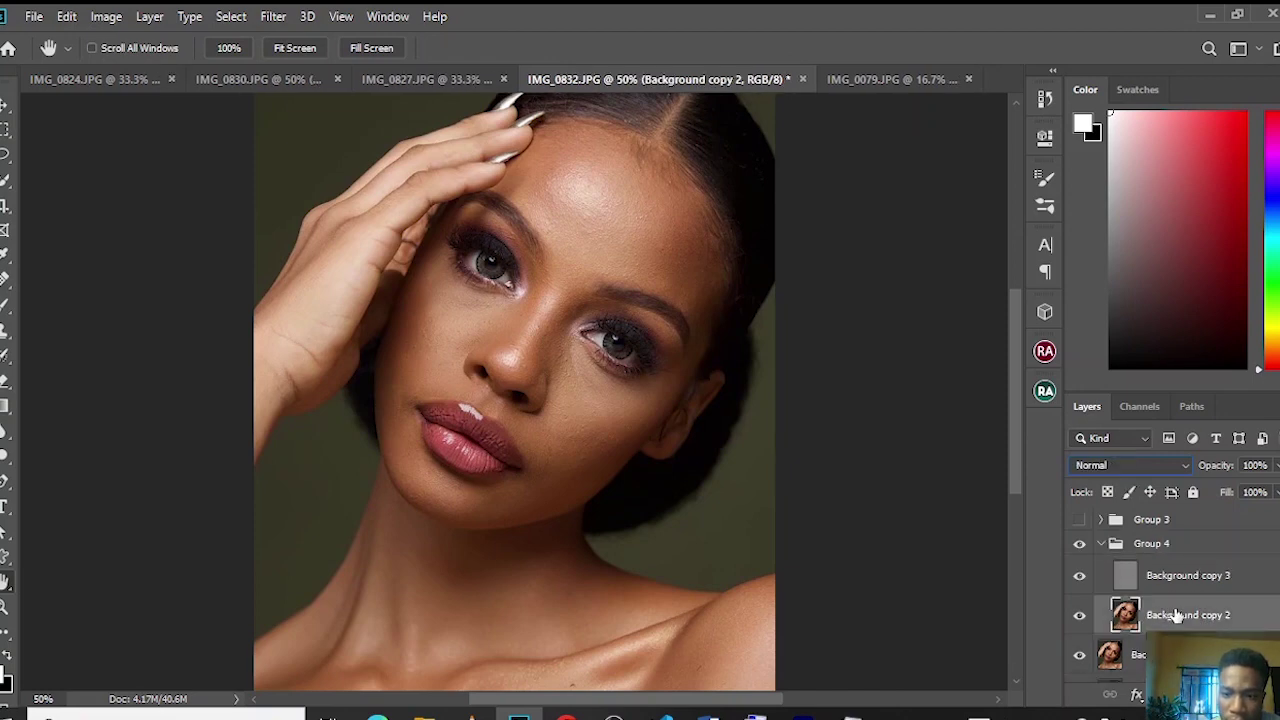
pyautogui.click(645, 316)
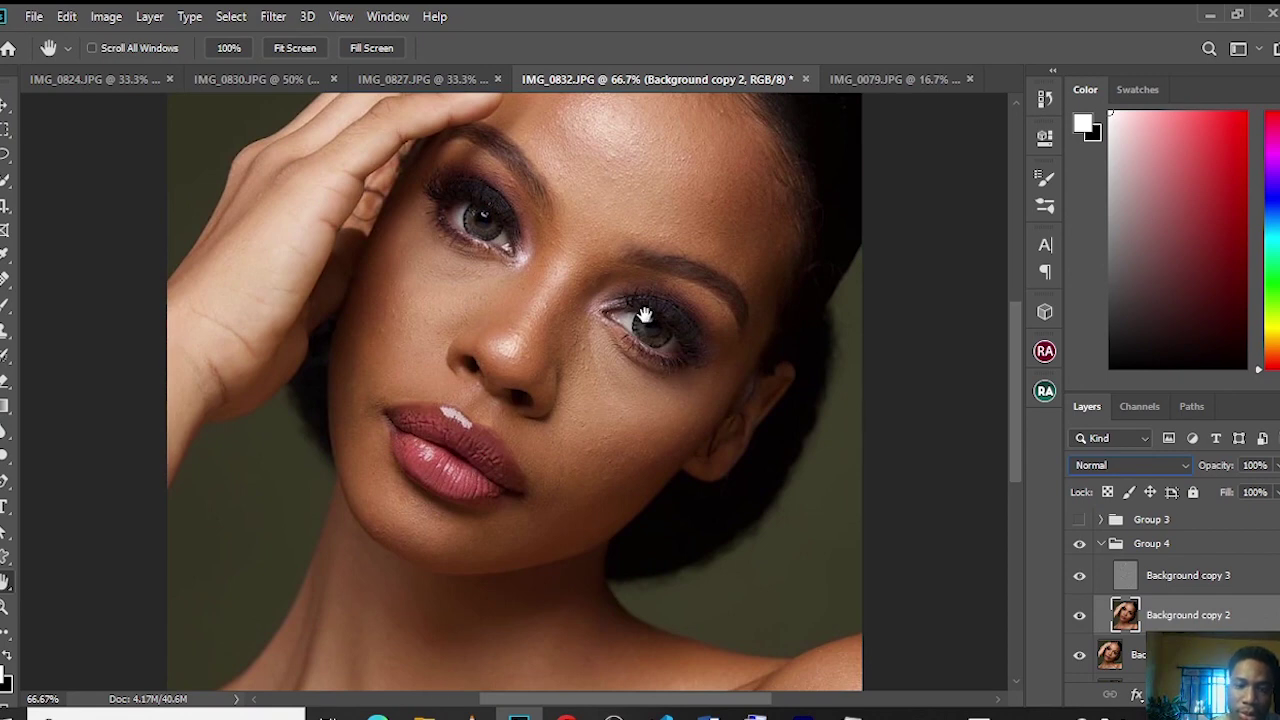
pyautogui.moveTo(549, 207); pyautogui.dragTo(545, 301)
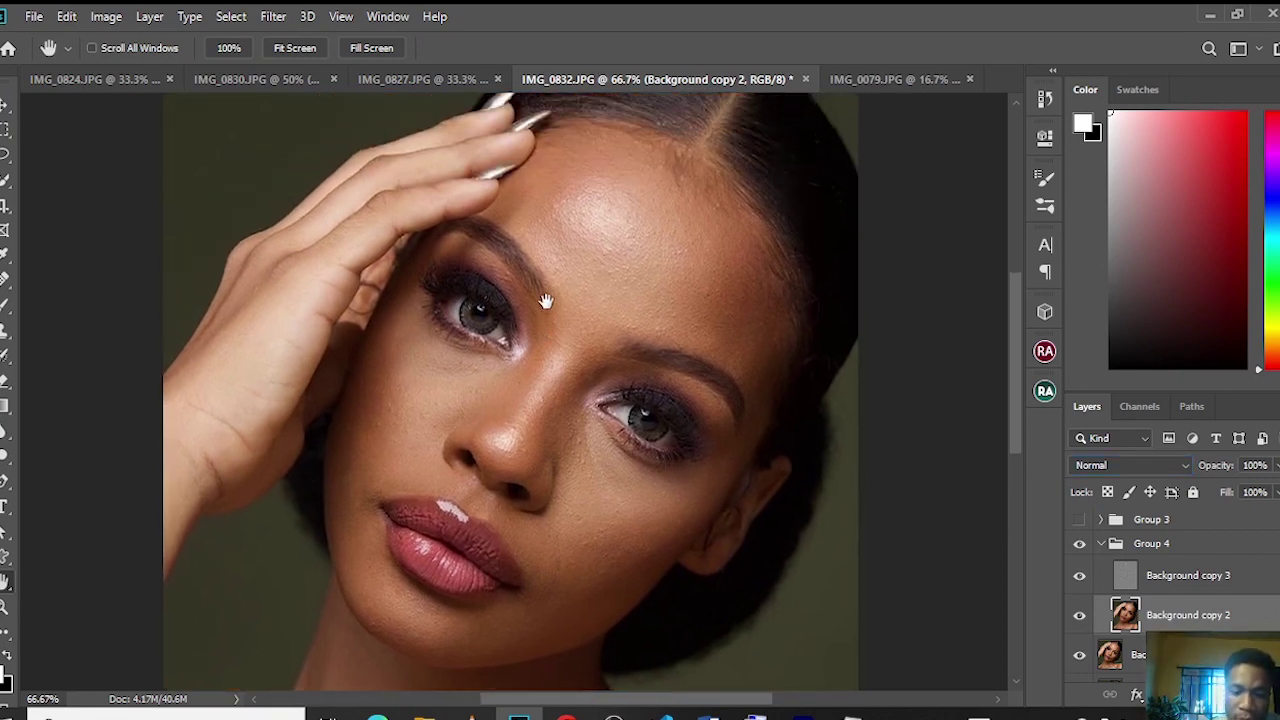
pyautogui.hotkey('ctrl', '-')
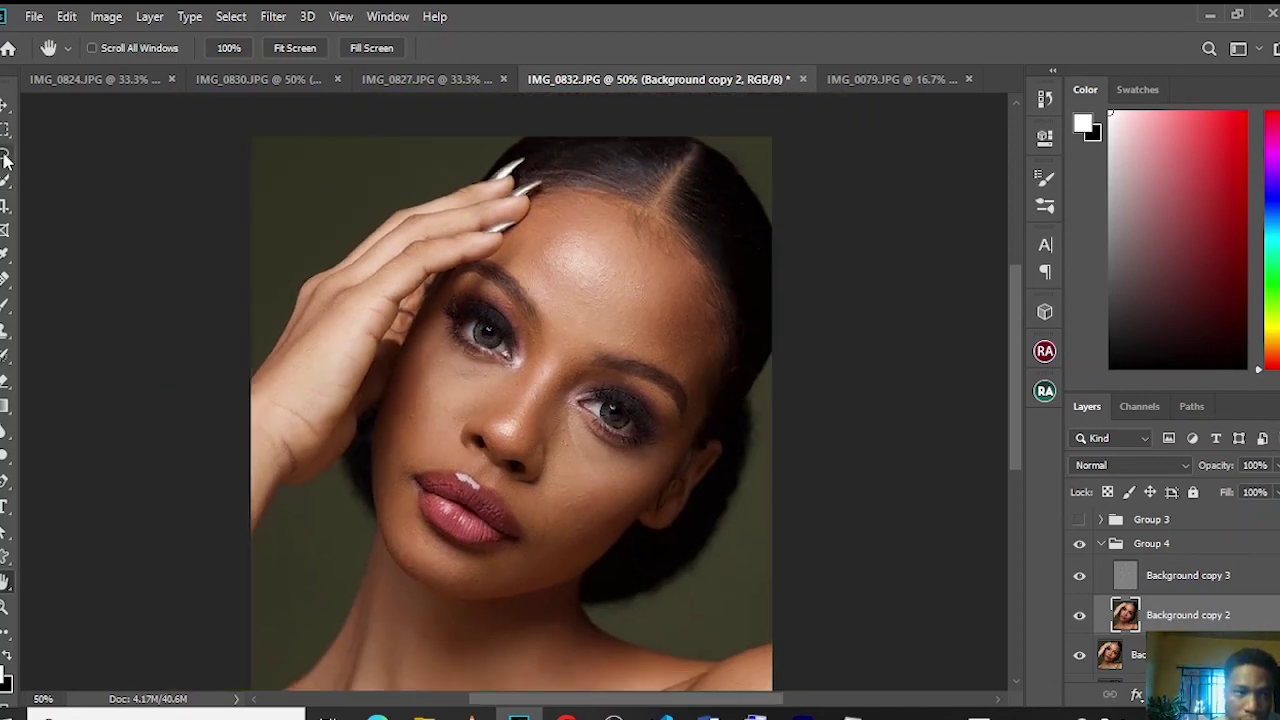
# - Trace a first lasso outline around the face, then drop it
pyautogui.click(5, 155)
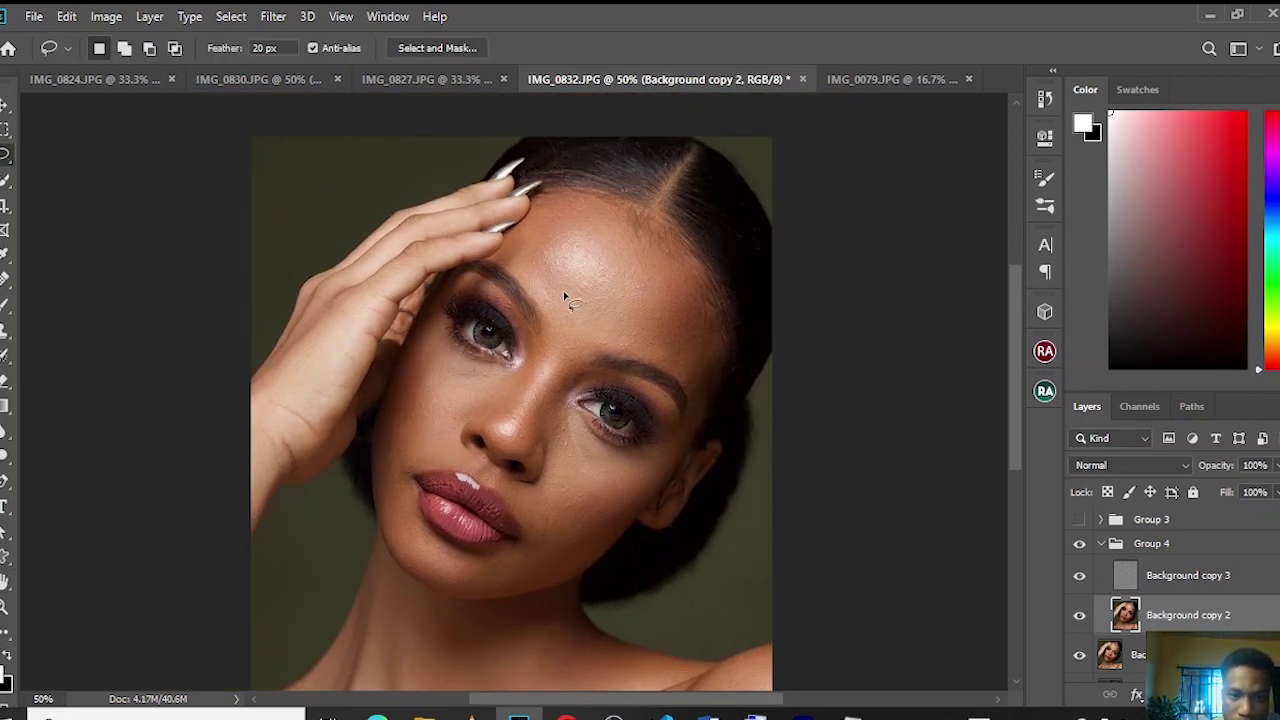
pyautogui.moveTo(547, 203)
pyautogui.mouseDown()
pyautogui.moveTo(625, 208)
pyautogui.moveTo(693, 260)
pyautogui.moveTo(713, 304)
pyautogui.moveTo(718, 370)
pyautogui.moveTo(700, 410)
pyautogui.moveTo(655, 356)
pyautogui.moveTo(604, 350)
pyautogui.moveTo(576, 370)
pyautogui.mouseUp()
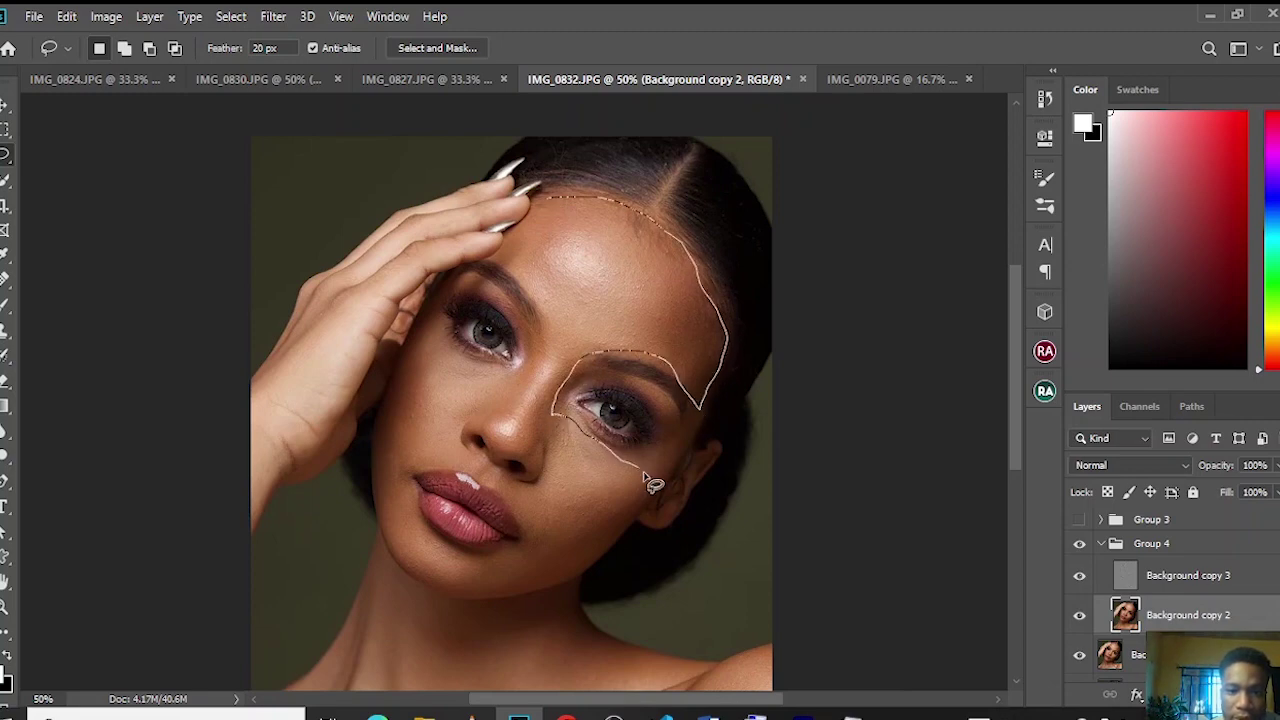
pyautogui.moveTo(646, 480)
pyautogui.mouseDown()
pyautogui.moveTo(556, 575)
pyautogui.moveTo(511, 576)
pyautogui.moveTo(435, 614)
pyautogui.mouseUp()
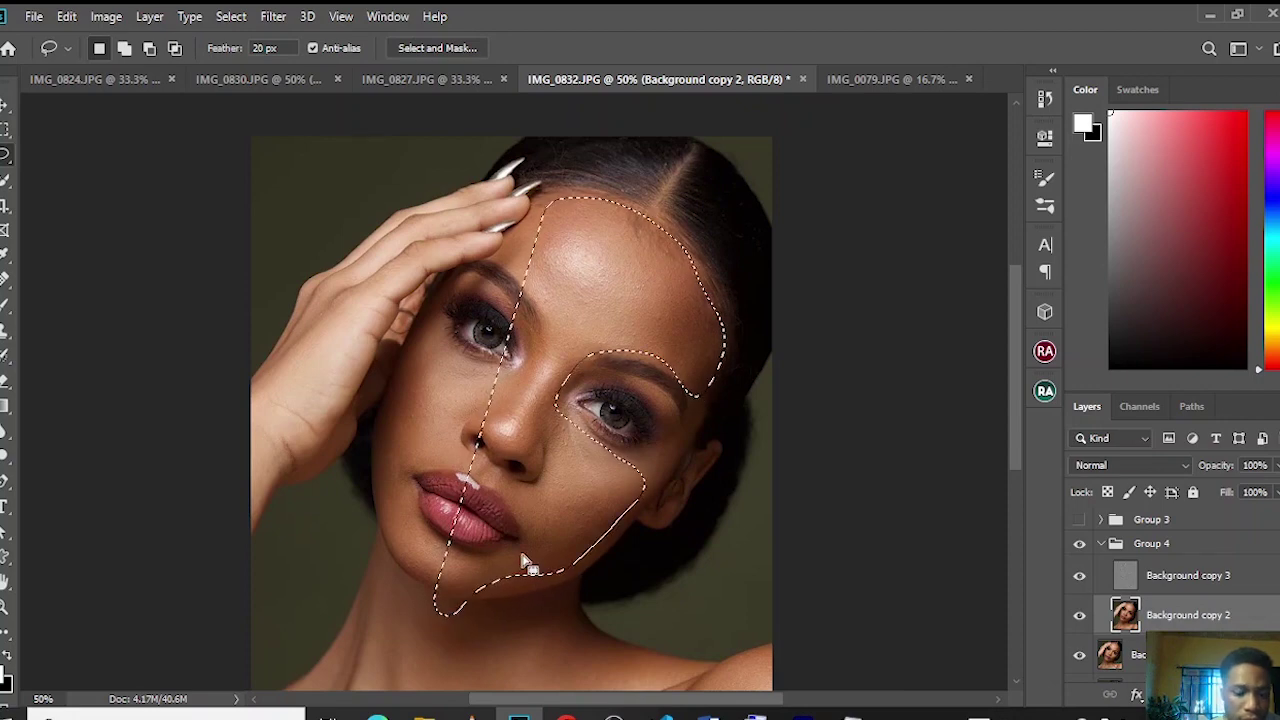
pyautogui.click(427, 386)
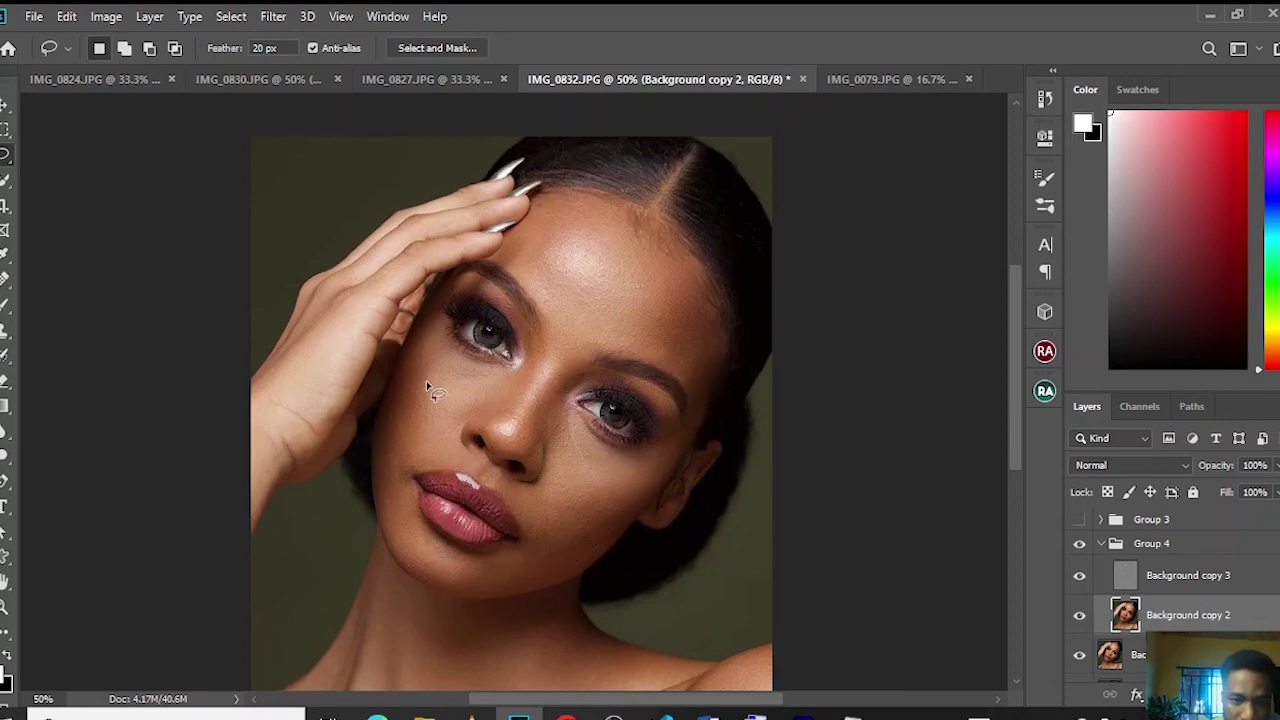
# - Lasso the forehead and Shift-add both cheeks and jaw, undoing the accidental nose addition
pyautogui.moveTo(557, 195)
pyautogui.mouseDown()
pyautogui.moveTo(647, 219)
pyautogui.moveTo(706, 273)
pyautogui.moveTo(701, 385)
pyautogui.moveTo(617, 348)
pyautogui.moveTo(571, 354)
pyautogui.moveTo(506, 252)
pyautogui.moveTo(568, 205)
pyautogui.mouseUp()
pyautogui.press('shift')
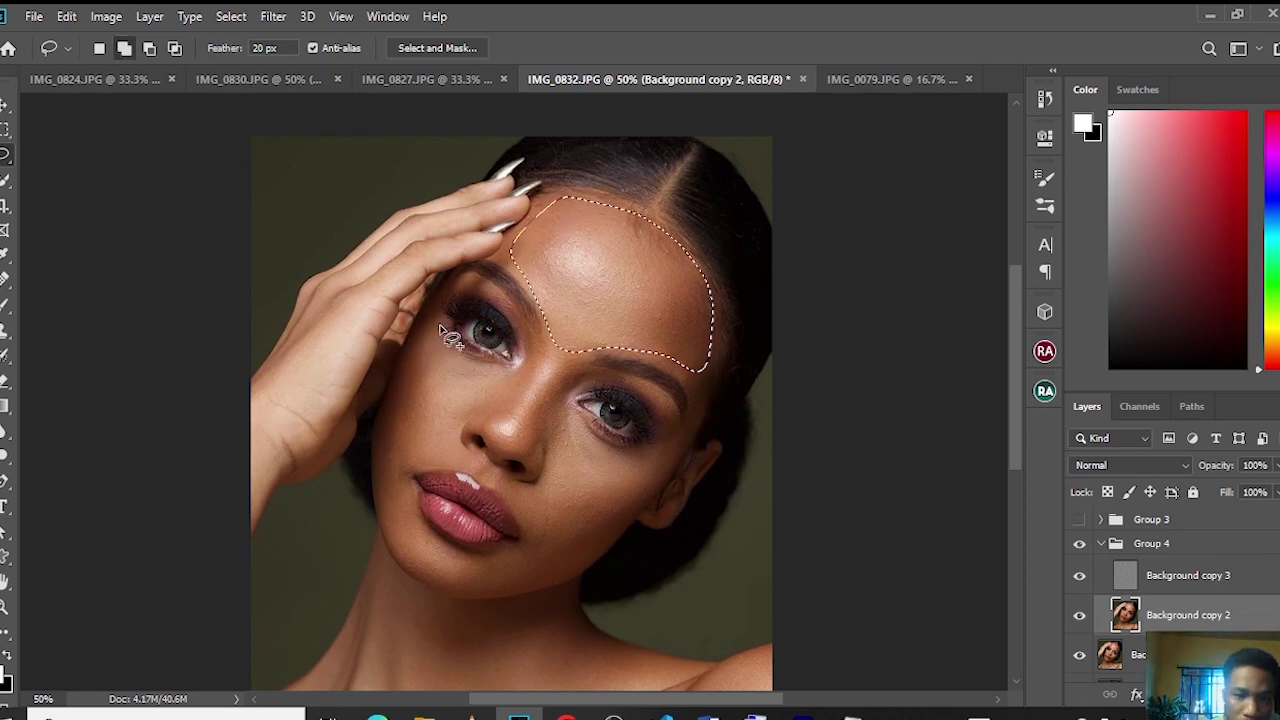
pyautogui.moveTo(438, 322)
pyautogui.mouseDown()
pyautogui.moveTo(510, 378)
pyautogui.moveTo(422, 464)
pyautogui.moveTo(415, 522)
pyautogui.moveTo(433, 563)
pyautogui.moveTo(422, 566)
pyautogui.moveTo(404, 556)
pyautogui.moveTo(381, 487)
pyautogui.moveTo(442, 323)
pyautogui.mouseUp()
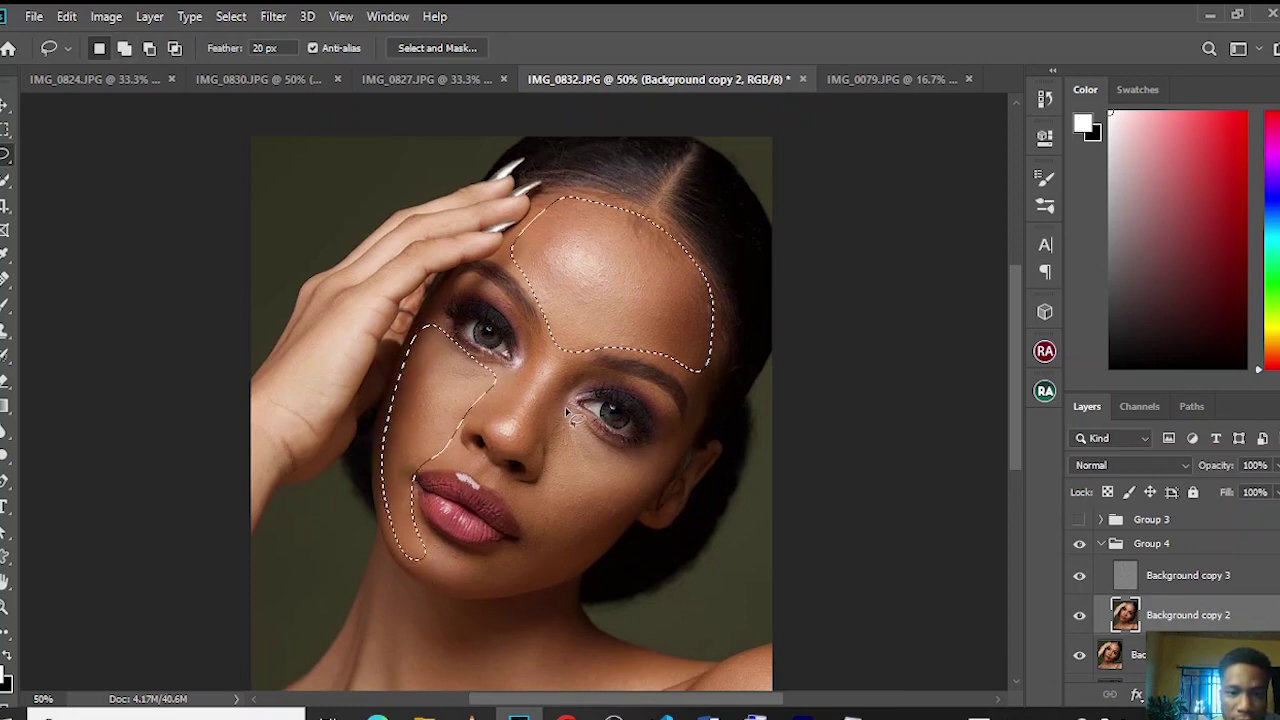
pyautogui.press('shift')
pyautogui.moveTo(572, 418)
pyautogui.mouseDown()
pyautogui.moveTo(664, 469)
pyautogui.moveTo(575, 574)
pyautogui.moveTo(537, 591)
pyautogui.moveTo(467, 591)
pyautogui.moveTo(419, 566)
pyautogui.moveTo(419, 539)
pyautogui.moveTo(510, 551)
pyautogui.moveTo(534, 521)
pyautogui.moveTo(518, 486)
pyautogui.moveTo(547, 475)
pyautogui.moveTo(572, 393)
pyautogui.mouseUp()
pyautogui.press('shift')
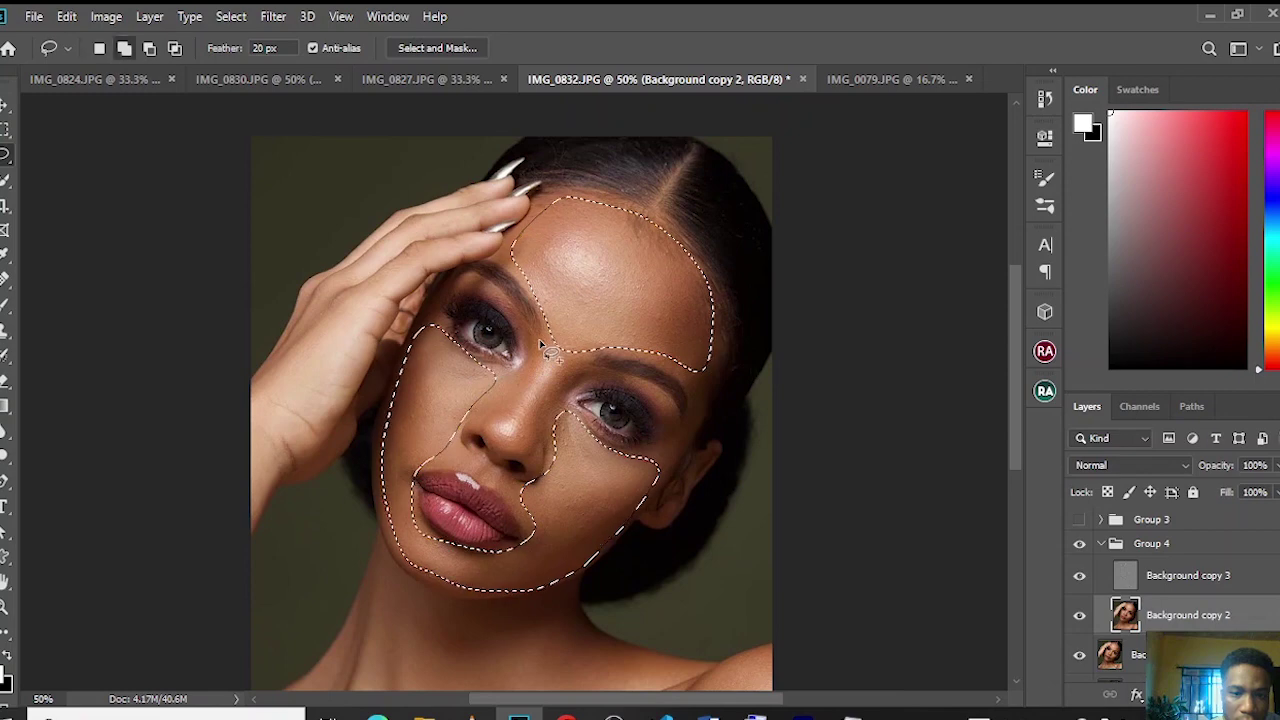
pyautogui.moveTo(539, 339)
pyautogui.mouseDown()
pyautogui.moveTo(488, 450)
pyautogui.moveTo(560, 408)
pyautogui.moveTo(566, 360)
pyautogui.mouseUp()
pyautogui.hotkey('ctrl', 'z')
pyautogui.hotkey('ctrl', 'z')
pyautogui.hotkey('ctrl', 'z')
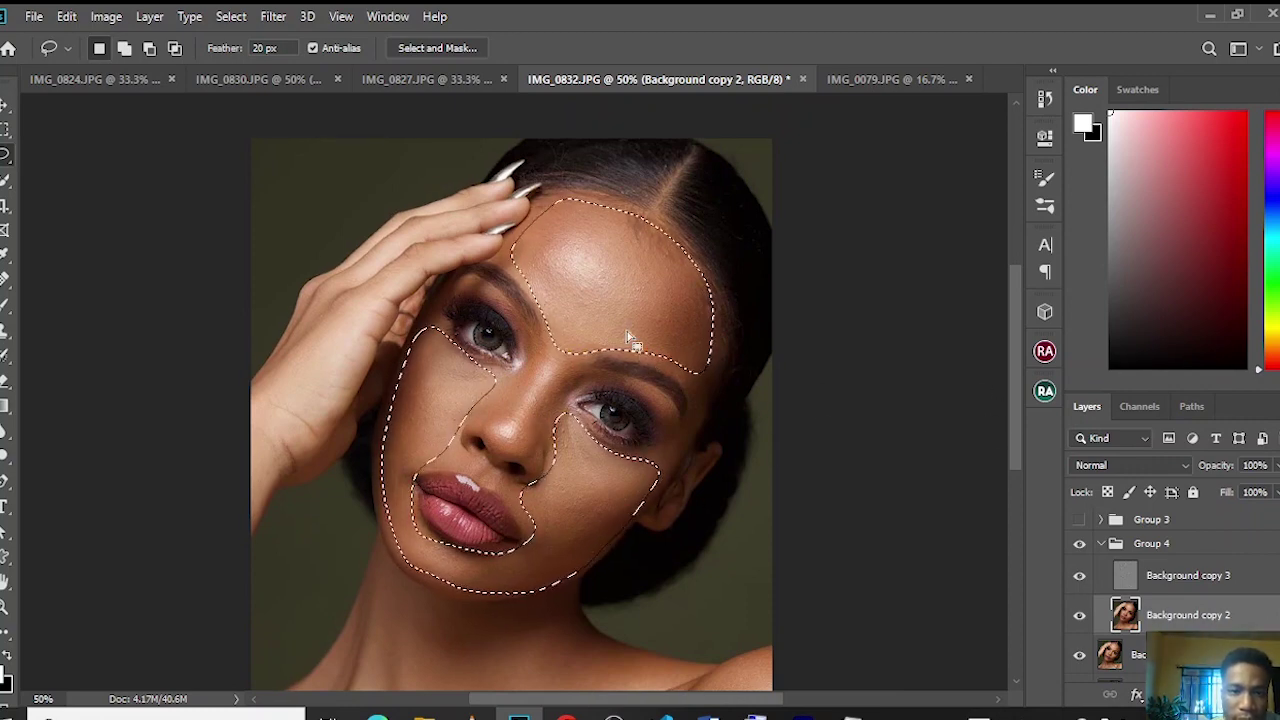
pyautogui.click(276, 16)
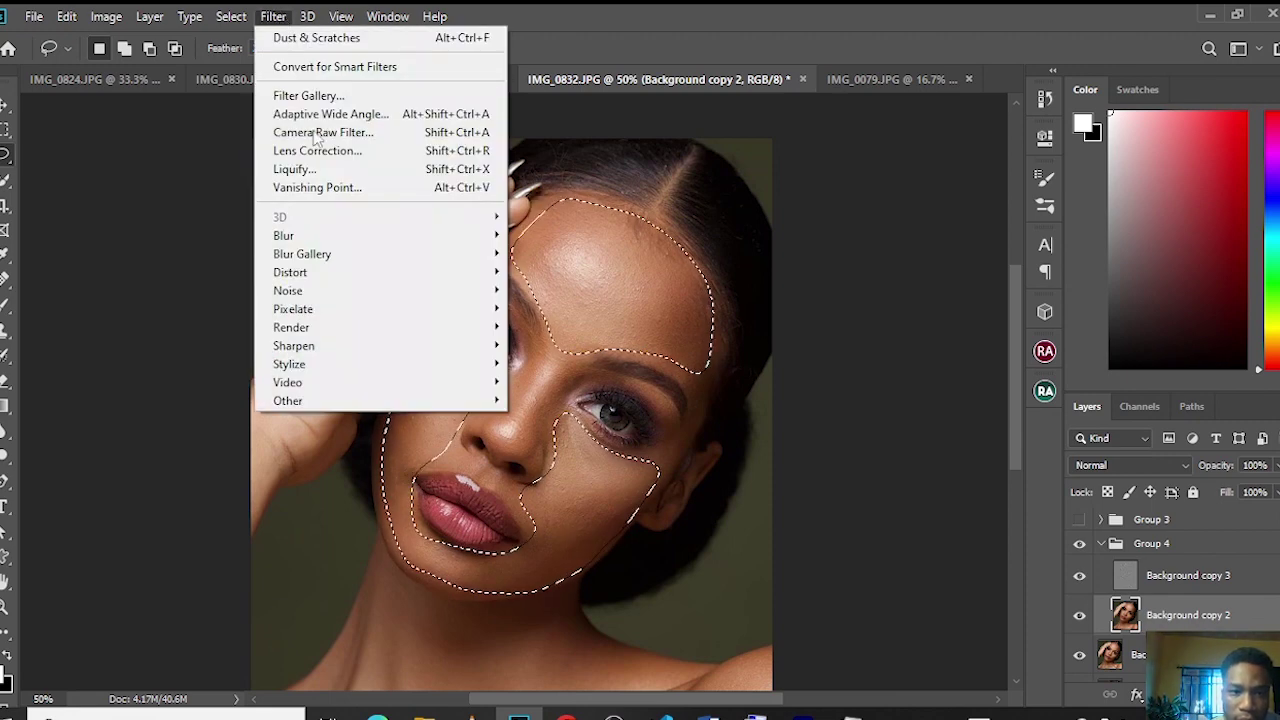
# - Apply a 38.7-pixel Gaussian Blur to the selected forehead, cheeks and chin, then deselect
pyautogui.moveTo(445, 238)
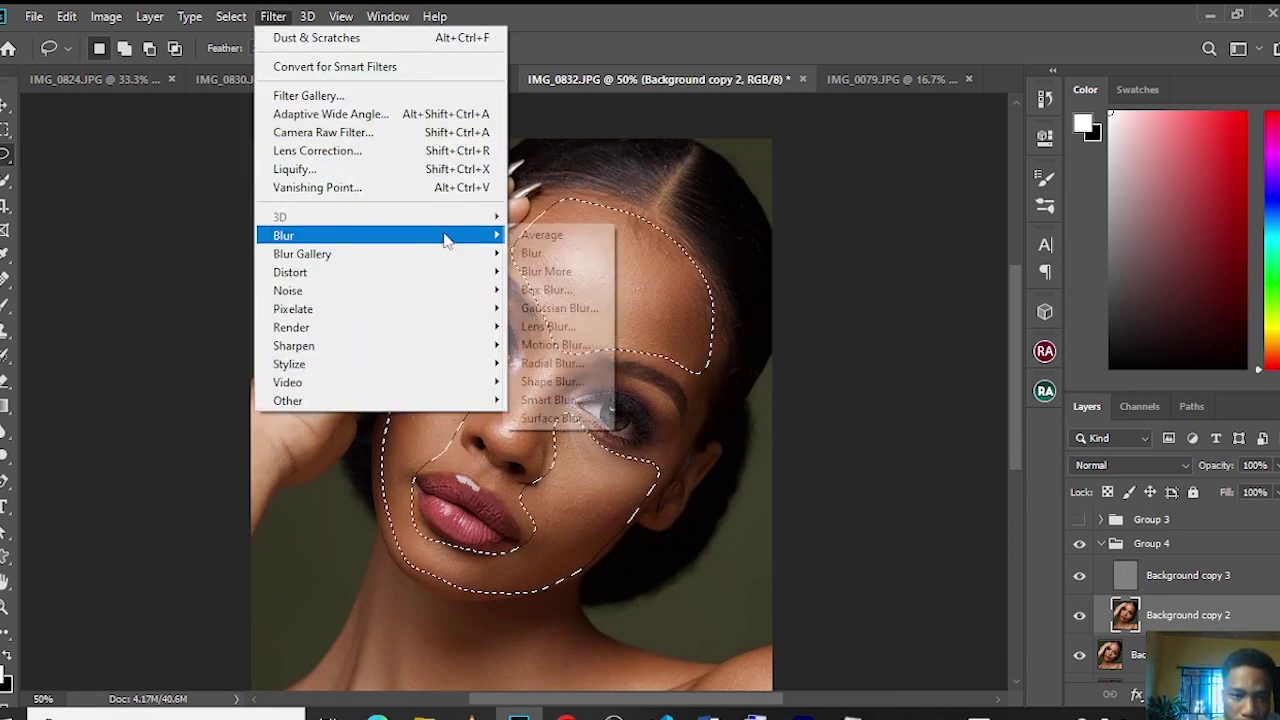
pyautogui.click(560, 308)
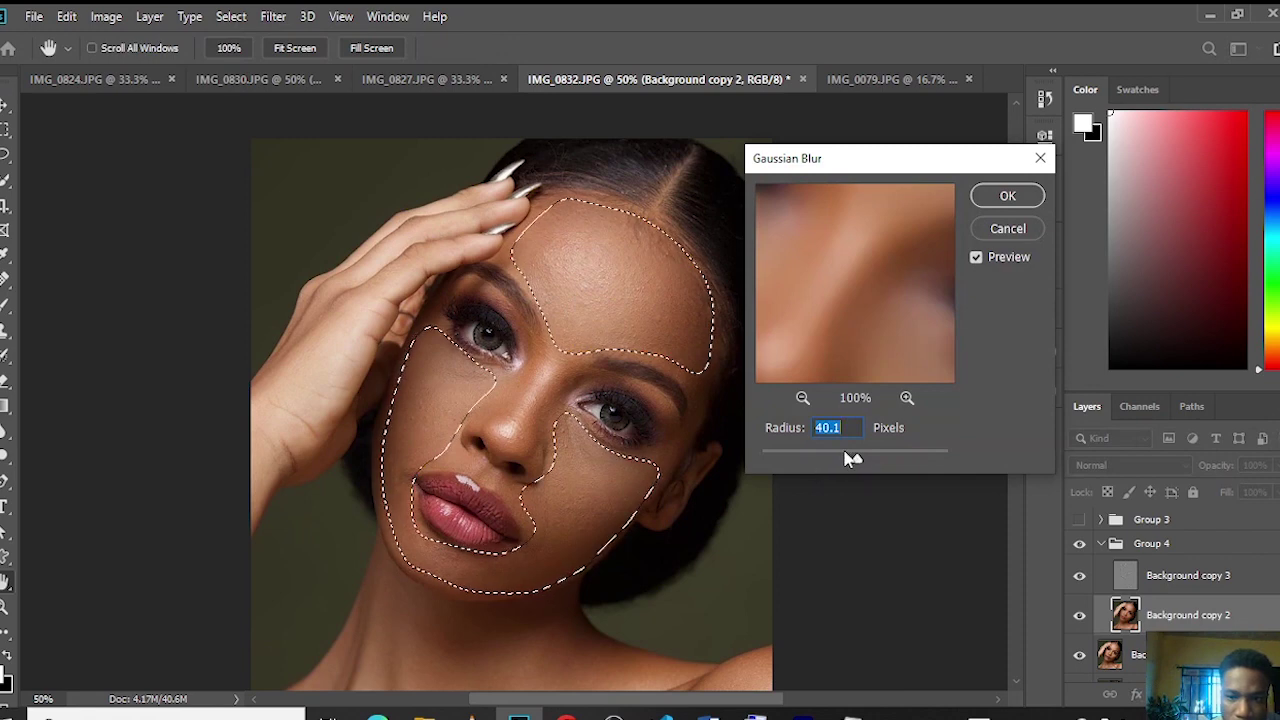
pyautogui.moveTo(856, 459); pyautogui.dragTo(845, 458)
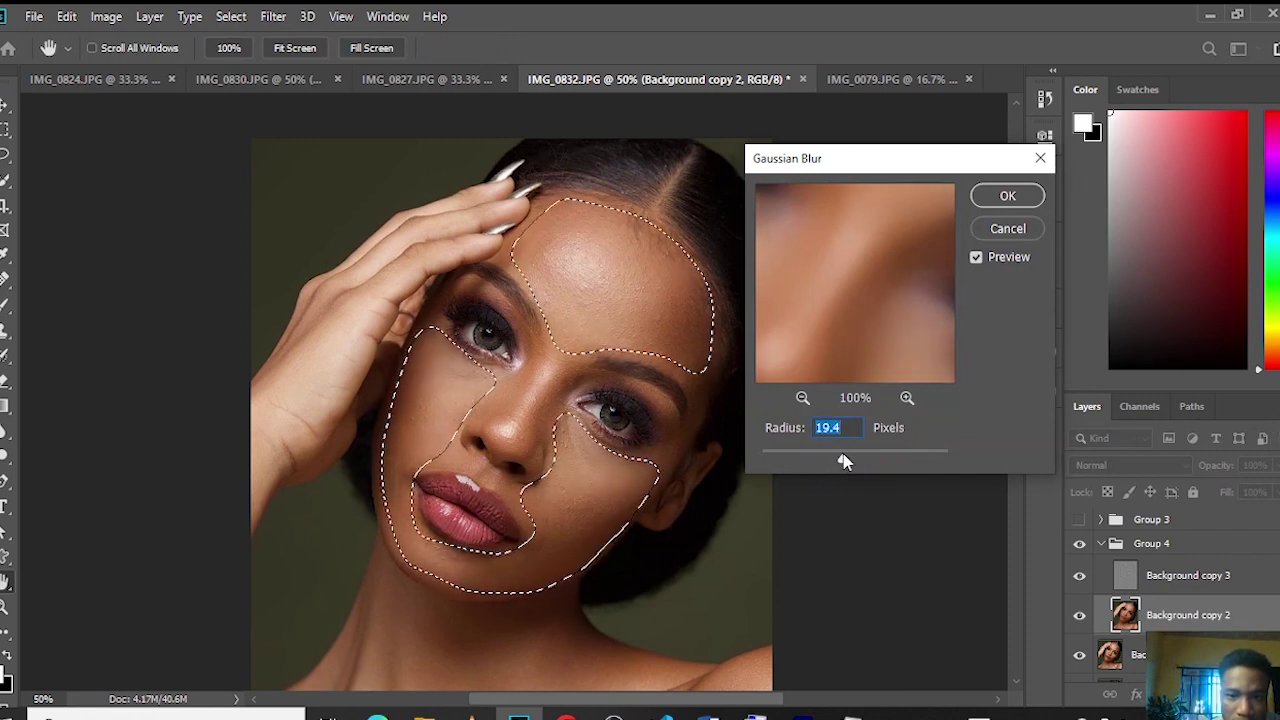
pyautogui.moveTo(845, 459); pyautogui.dragTo(856, 458)
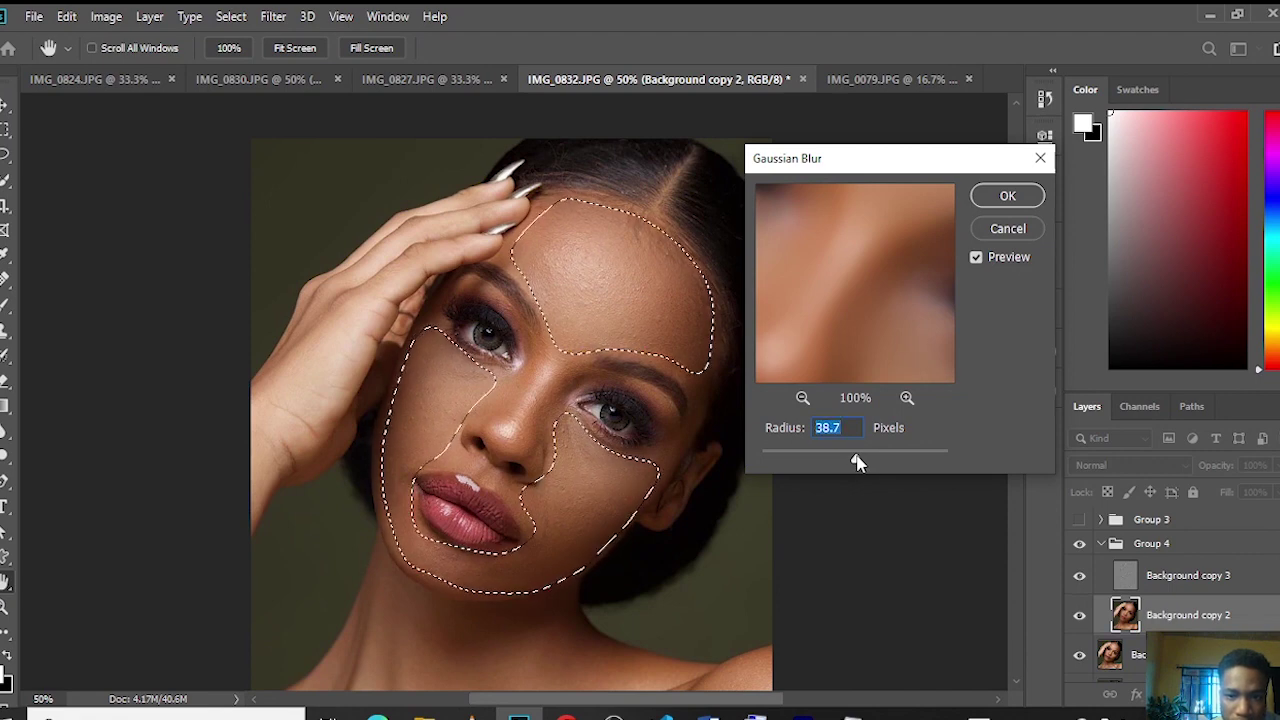
pyautogui.click(990, 198)
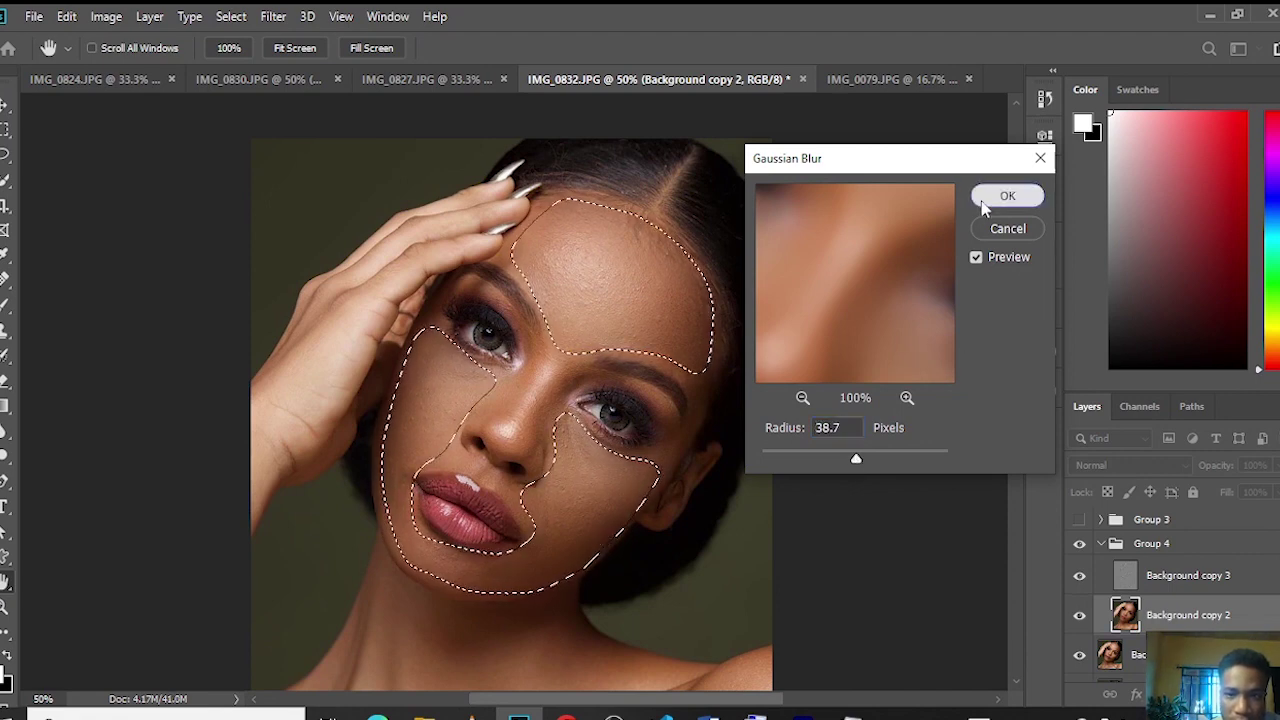
pyautogui.hotkey('ctrl', 'd')
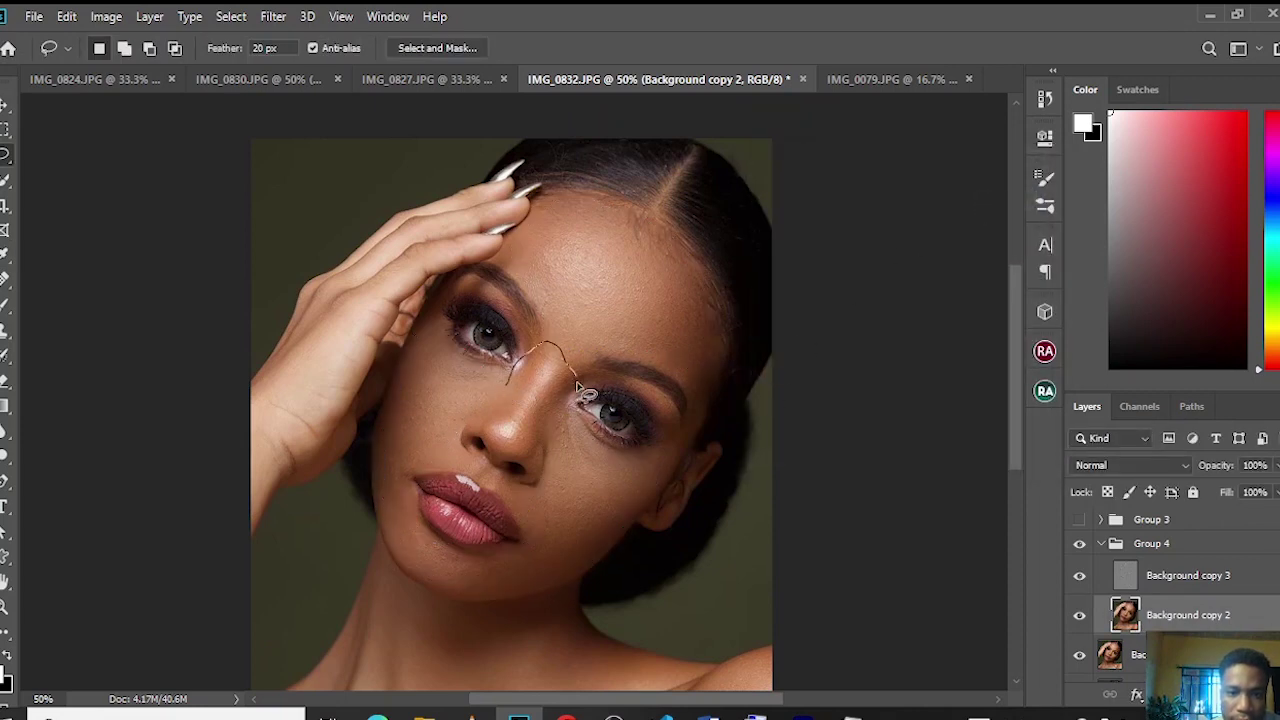
# - Lasso the nose from bridge to nostril and apply a 19.4-pixel Gaussian Blur
pyautogui.moveTo(577, 385)
pyautogui.mouseDown()
pyautogui.moveTo(534, 459)
pyautogui.moveTo(498, 395)
pyautogui.moveTo(508, 378)
pyautogui.mouseUp()
pyautogui.click(281, 18)
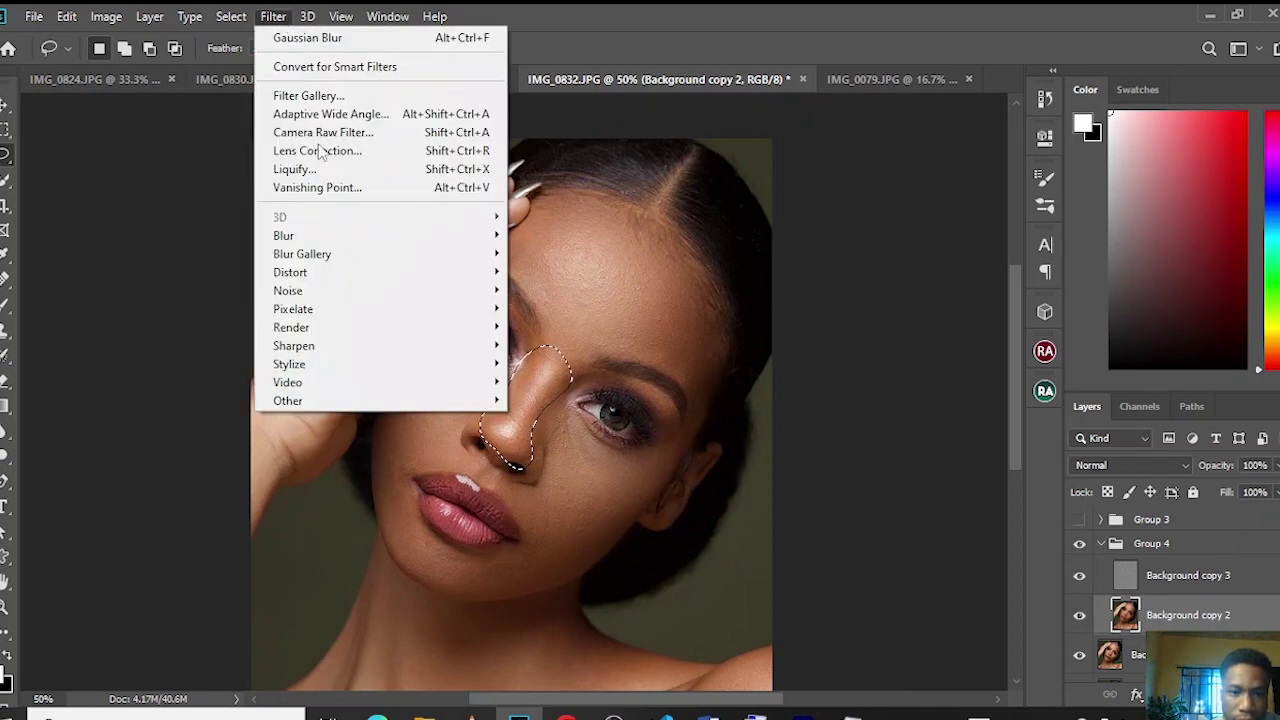
pyautogui.moveTo(429, 237)
pyautogui.click(560, 309)
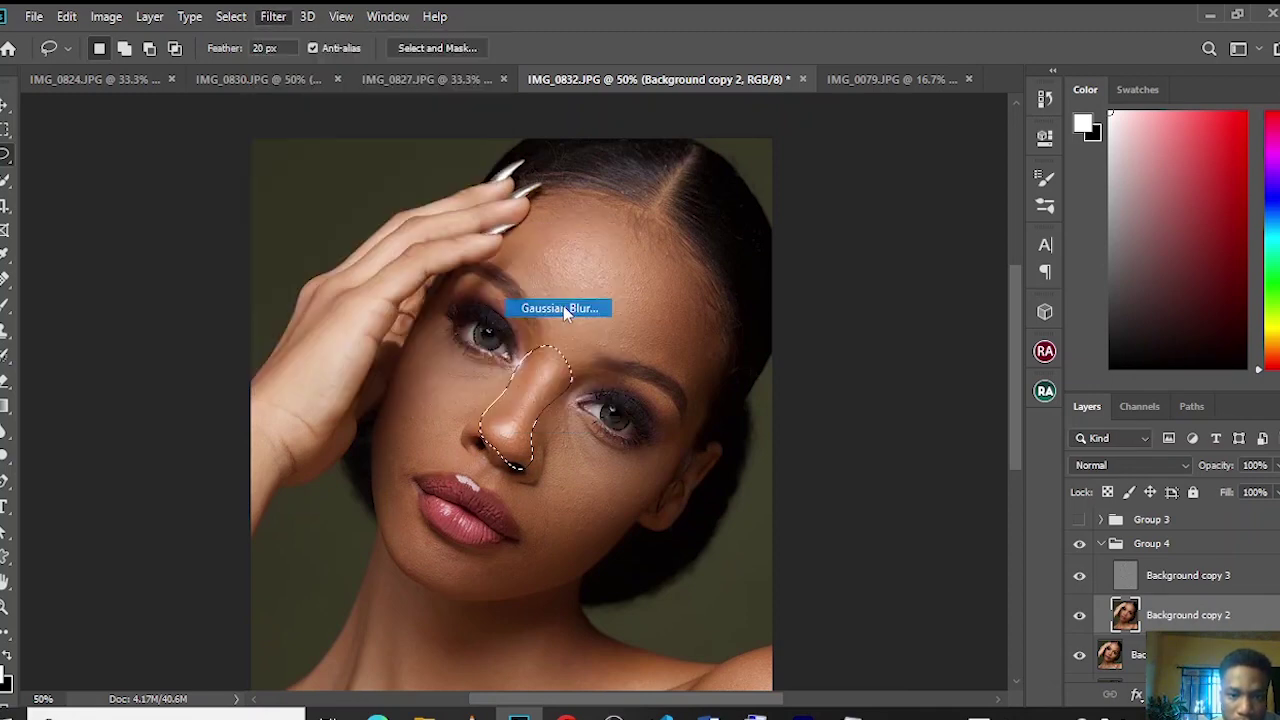
pyautogui.moveTo(850, 458); pyautogui.dragTo(843, 459)
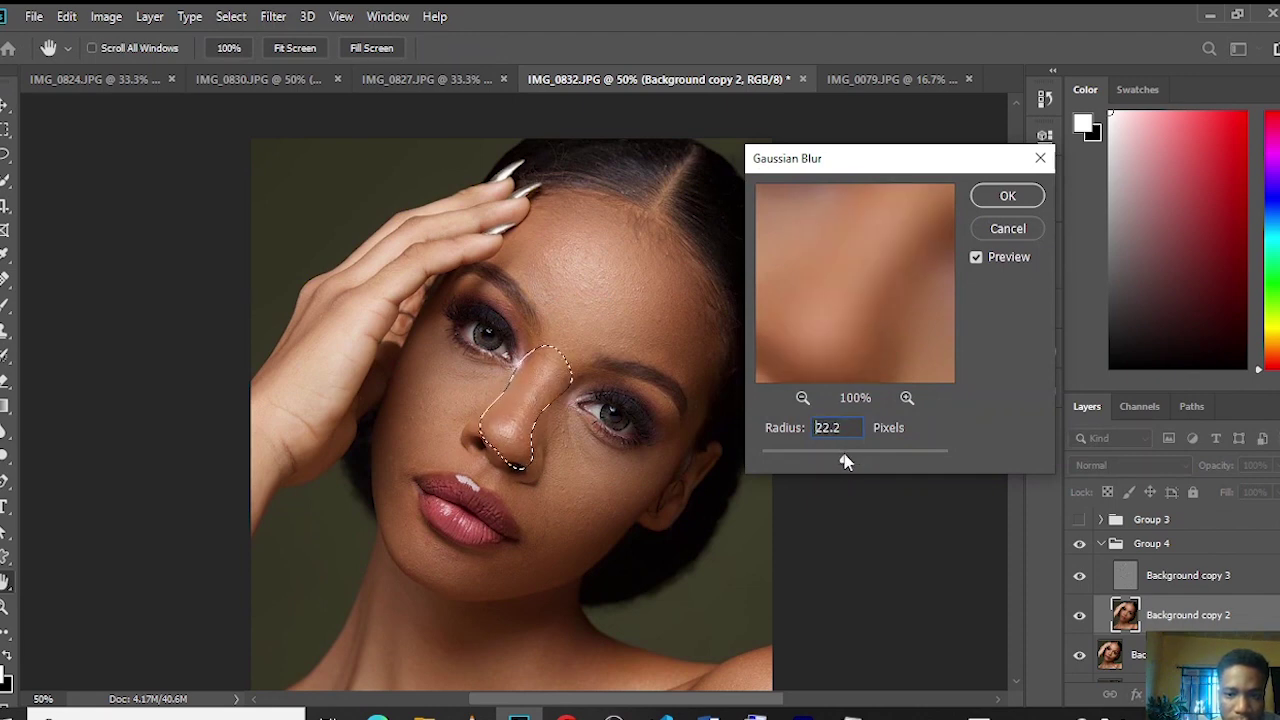
pyautogui.click(845, 461)
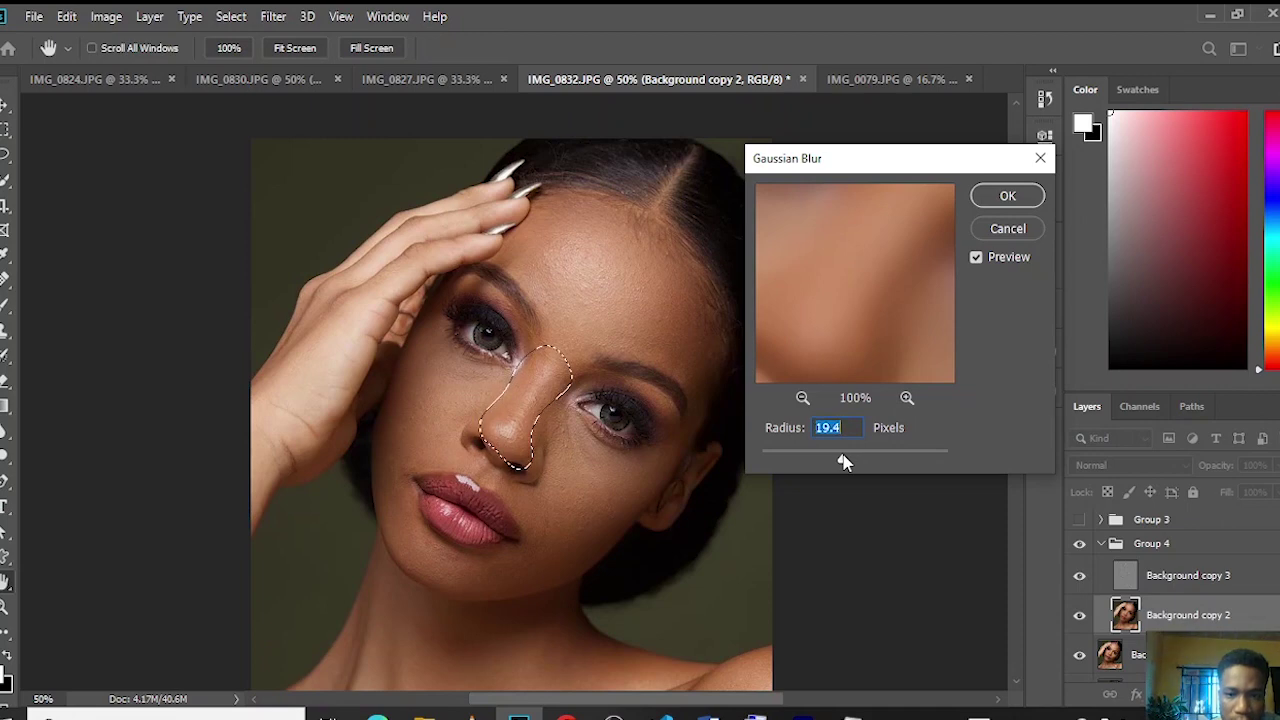
pyautogui.click(1000, 197)
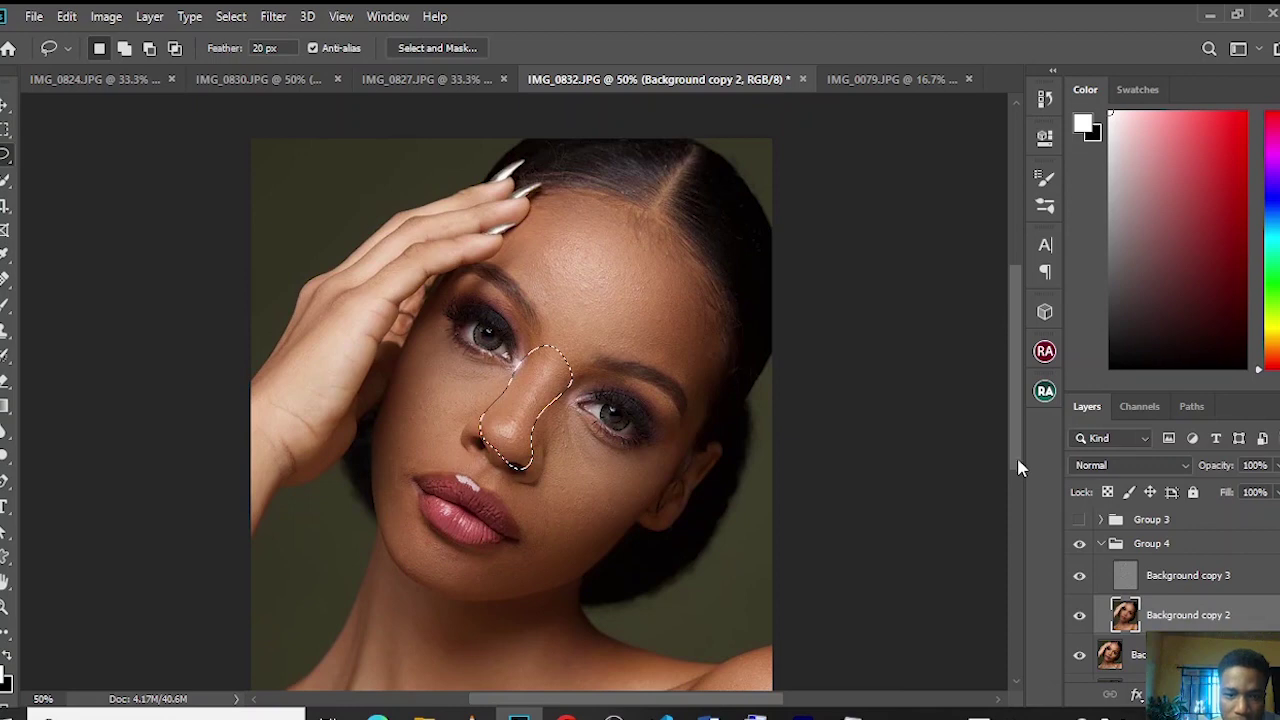
# - Lasso the neck and chest skin on Background copy 2, adding the shoulder with Shift
pyautogui.moveTo(1018, 467); pyautogui.dragTo(1020, 517)
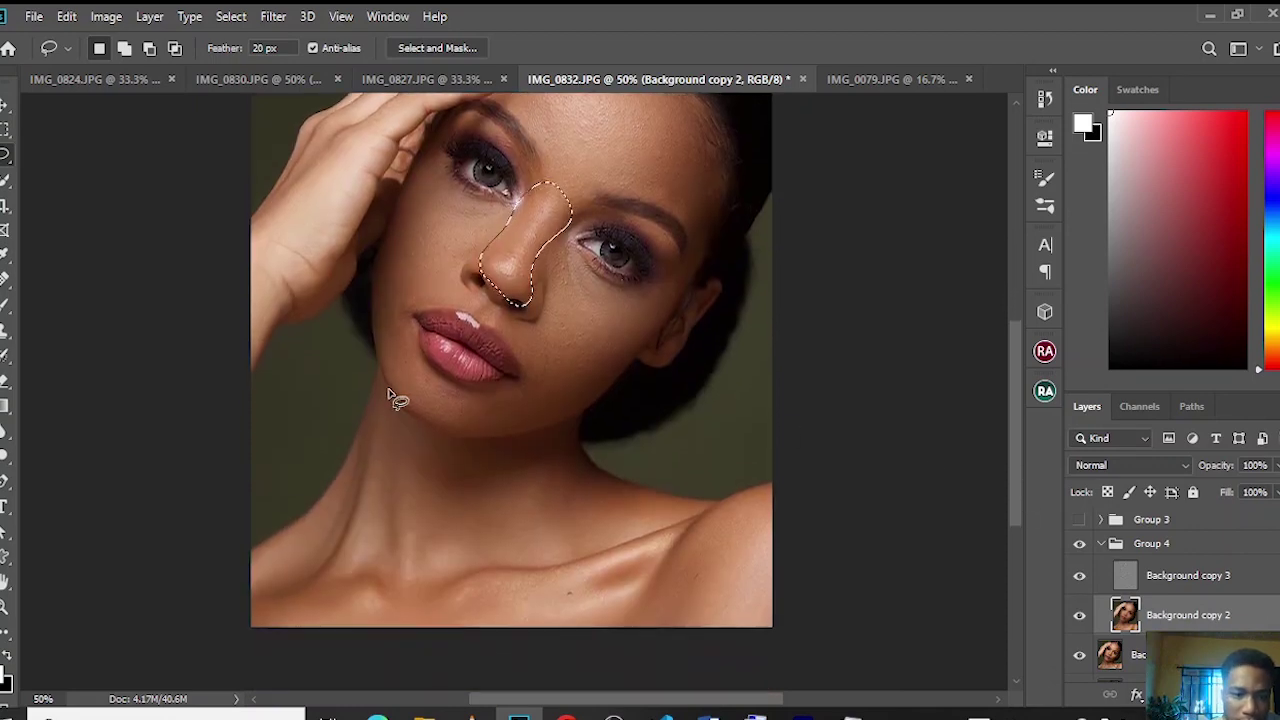
pyautogui.moveTo(388, 391)
pyautogui.mouseDown()
pyautogui.moveTo(439, 432)
pyautogui.moveTo(509, 452)
pyautogui.moveTo(547, 439)
pyautogui.moveTo(587, 470)
pyautogui.mouseUp()
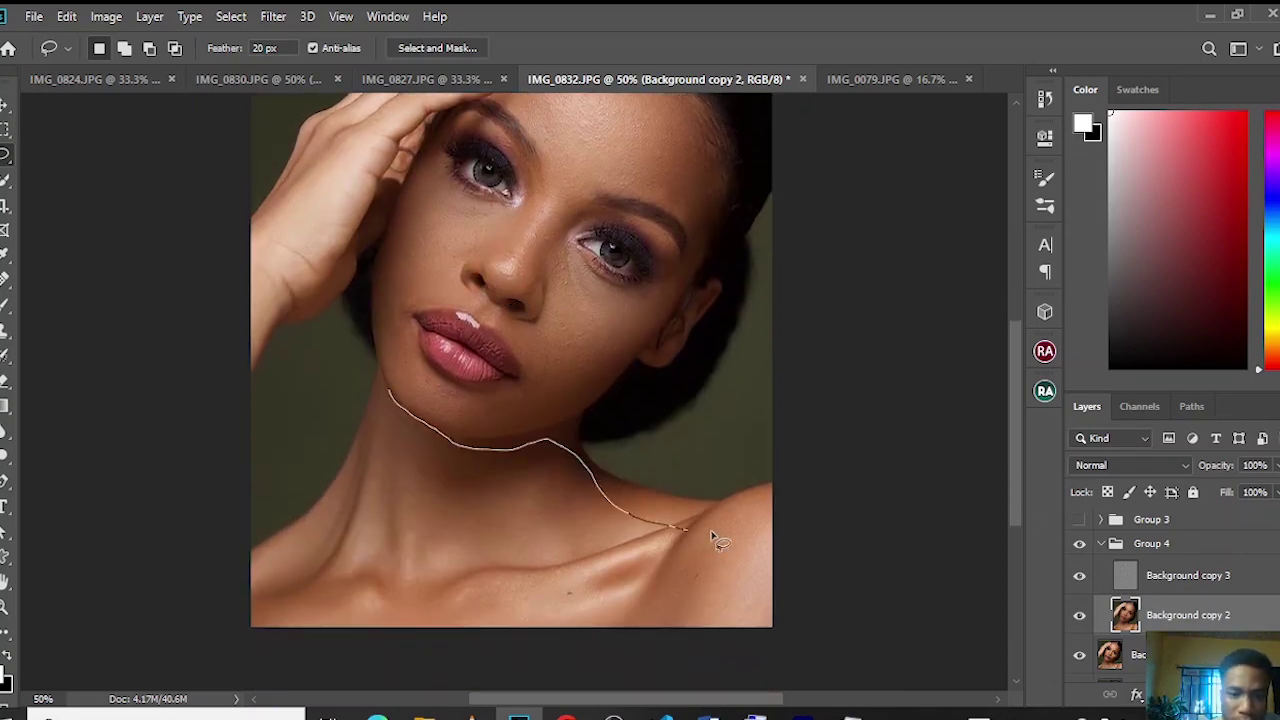
pyautogui.moveTo(776, 520)
pyautogui.mouseDown()
pyautogui.moveTo(629, 653)
pyautogui.moveTo(254, 614)
pyautogui.moveTo(388, 446)
pyautogui.moveTo(391, 412)
pyautogui.mouseUp()
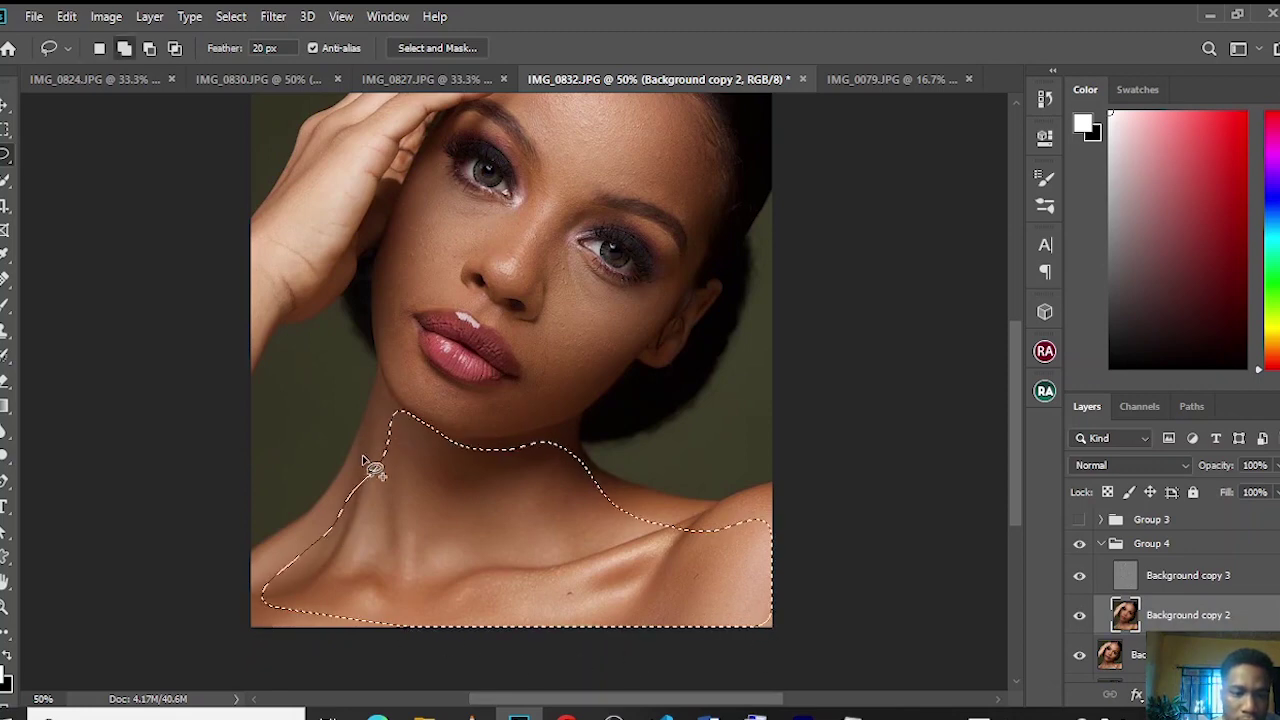
pyautogui.moveTo(370, 468)
pyautogui.mouseDown()
pyautogui.moveTo(240, 614)
pyautogui.moveTo(263, 634)
pyautogui.moveTo(594, 650)
pyautogui.mouseUp()
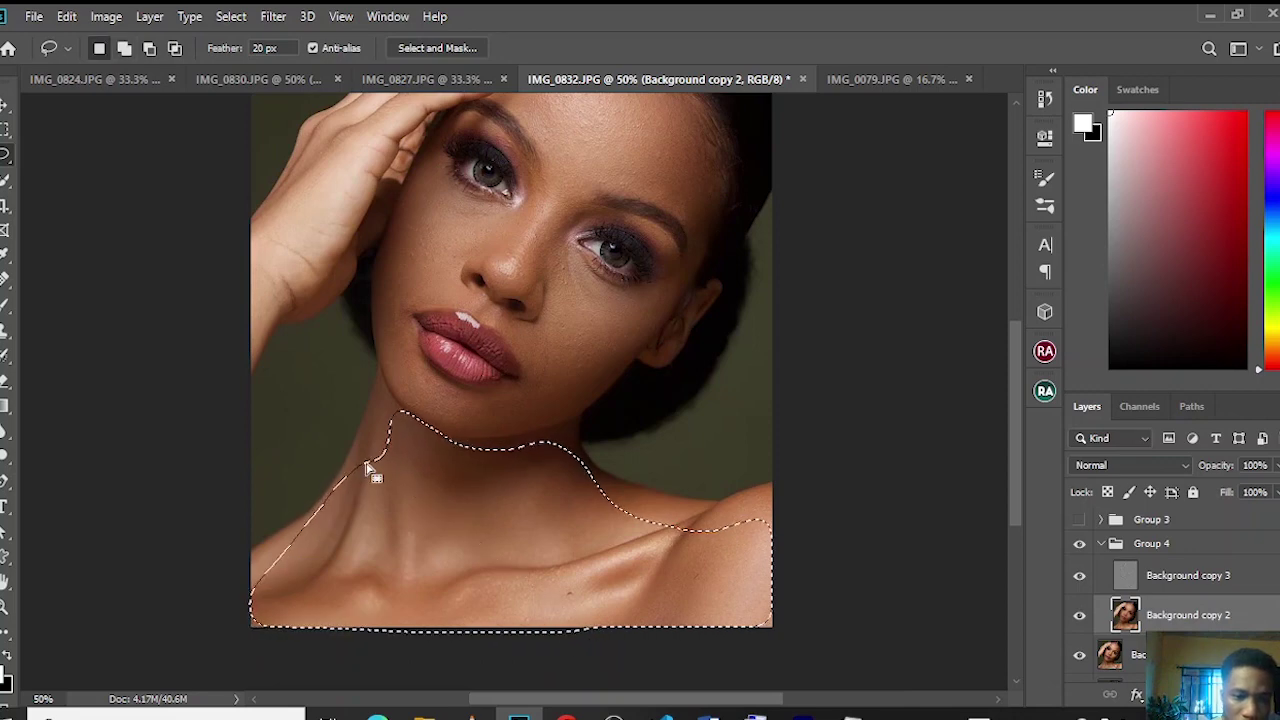
pyautogui.moveTo(370, 470)
pyautogui.mouseDown()
pyautogui.moveTo(368, 421)
pyautogui.moveTo(400, 414)
pyautogui.mouseUp()
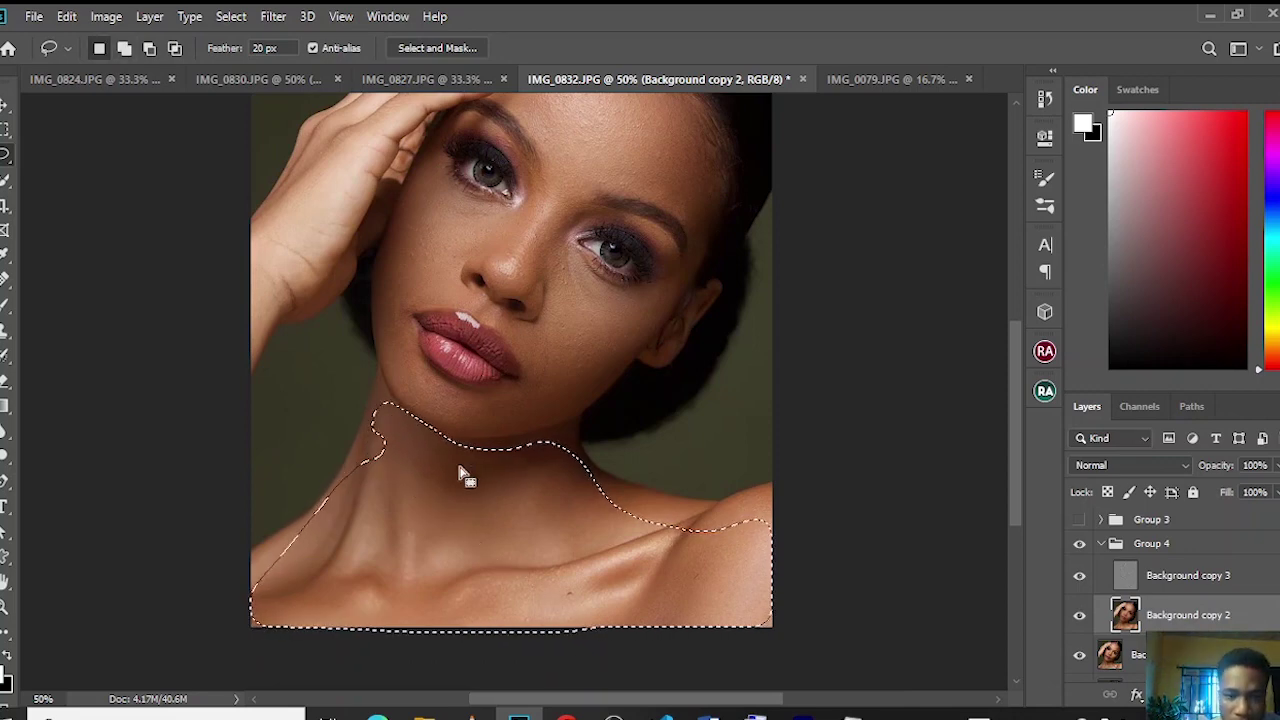
pyautogui.moveTo(355, 480)
pyautogui.mouseDown()
pyautogui.moveTo(374, 422)
pyautogui.moveTo(389, 423)
pyautogui.moveTo(390, 472)
pyautogui.mouseUp()
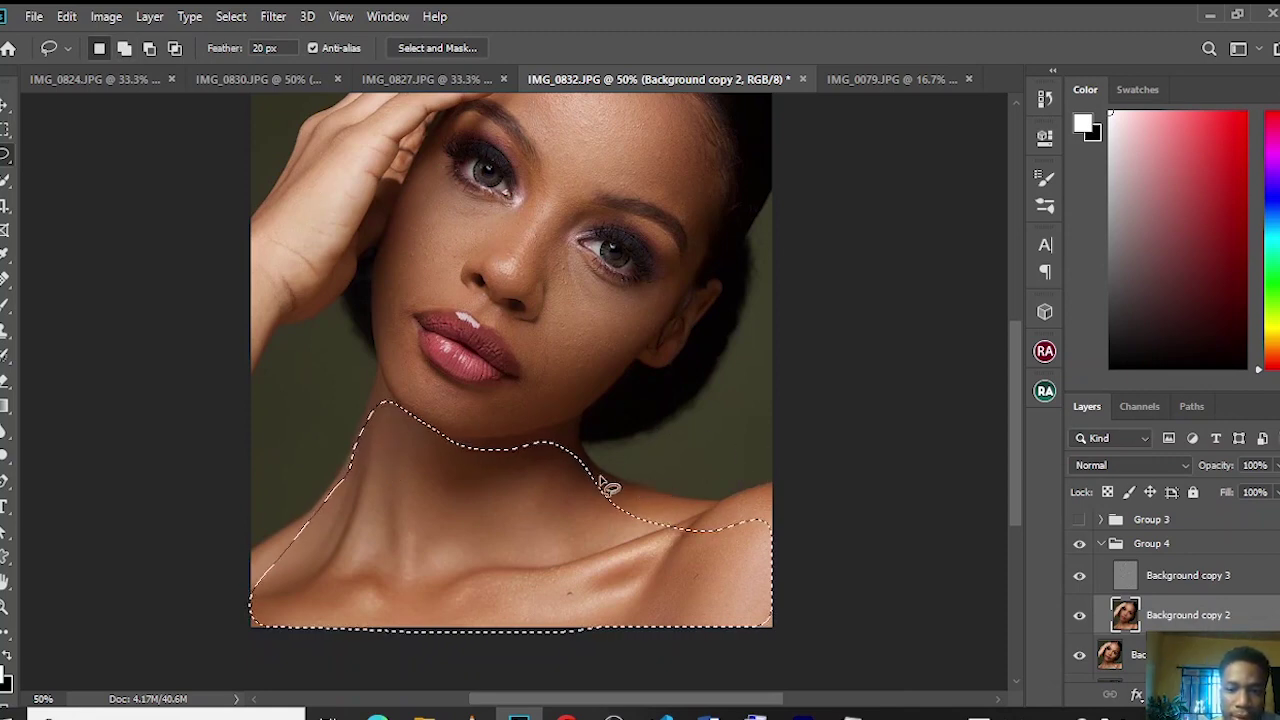
pyautogui.press('shift')
pyautogui.moveTo(694, 513)
pyautogui.mouseDown()
pyautogui.moveTo(771, 510)
pyautogui.moveTo(798, 536)
pyautogui.mouseUp()
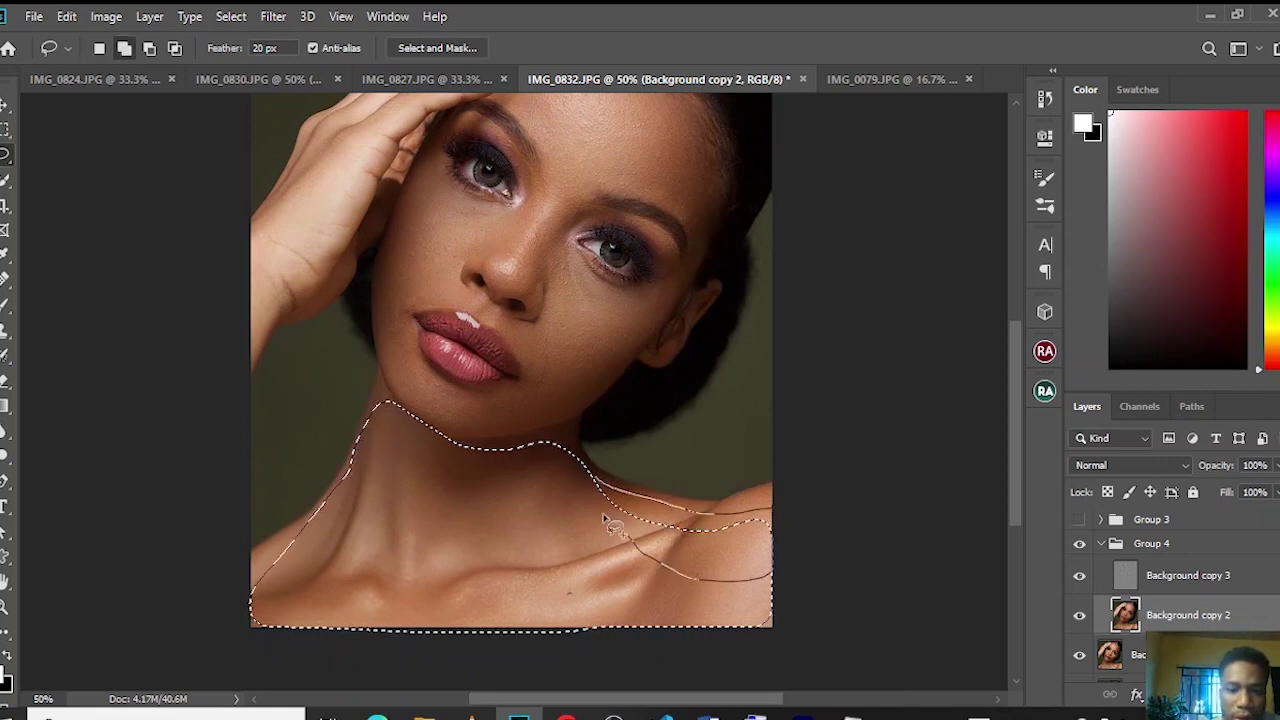
pyautogui.moveTo(605, 520); pyautogui.dragTo(598, 515)
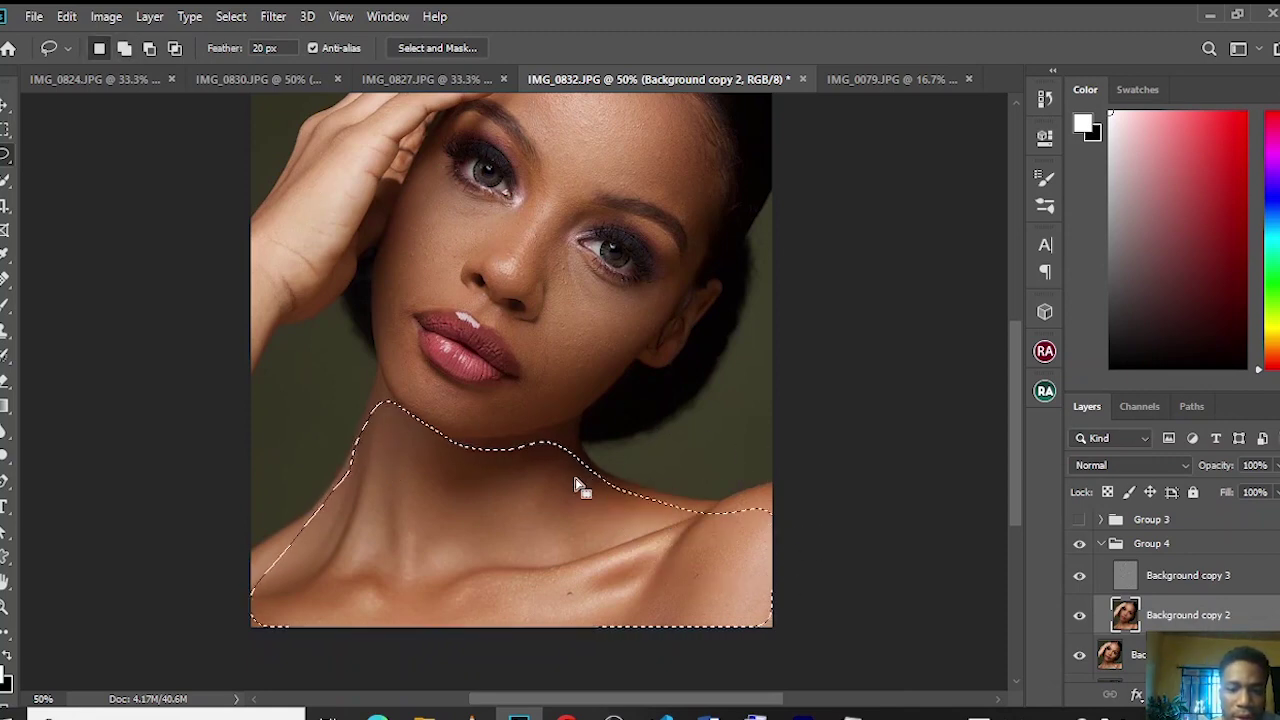
# - Apply a 27.7-pixel Gaussian Blur to the neck and shoulder selection, then deselect
pyautogui.click(278, 18)
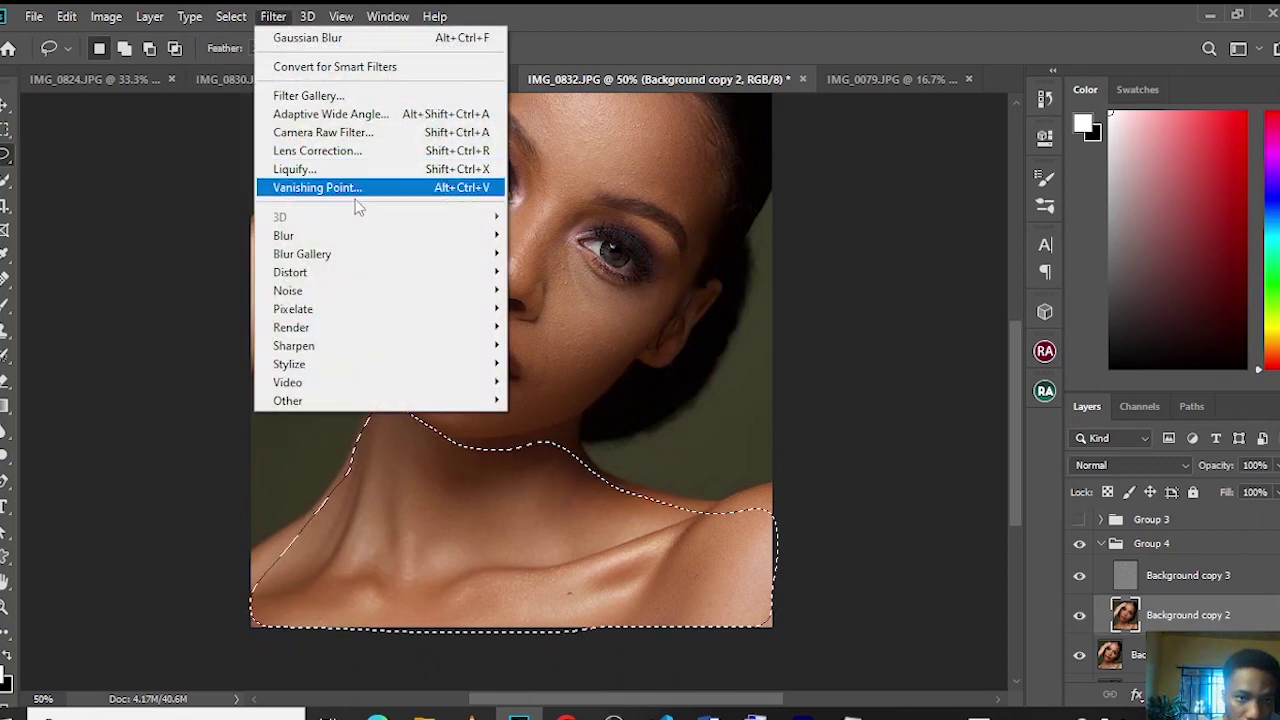
pyautogui.moveTo(472, 236)
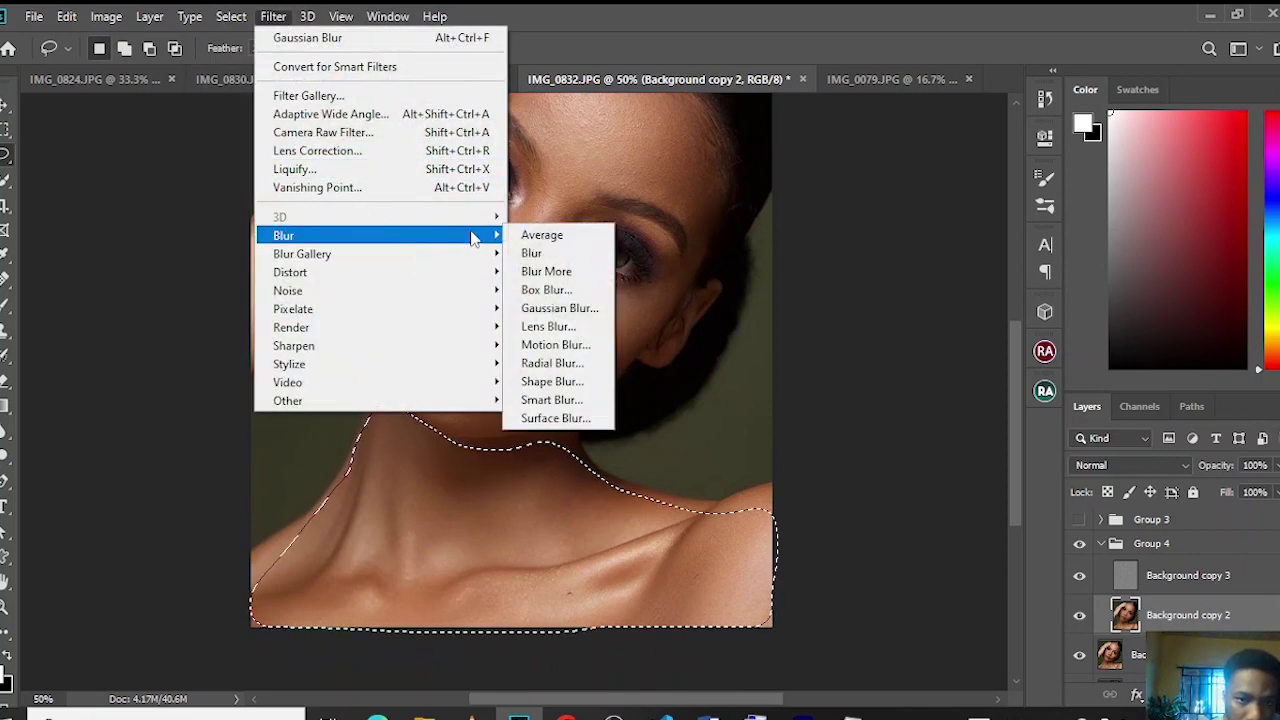
pyautogui.click(549, 309)
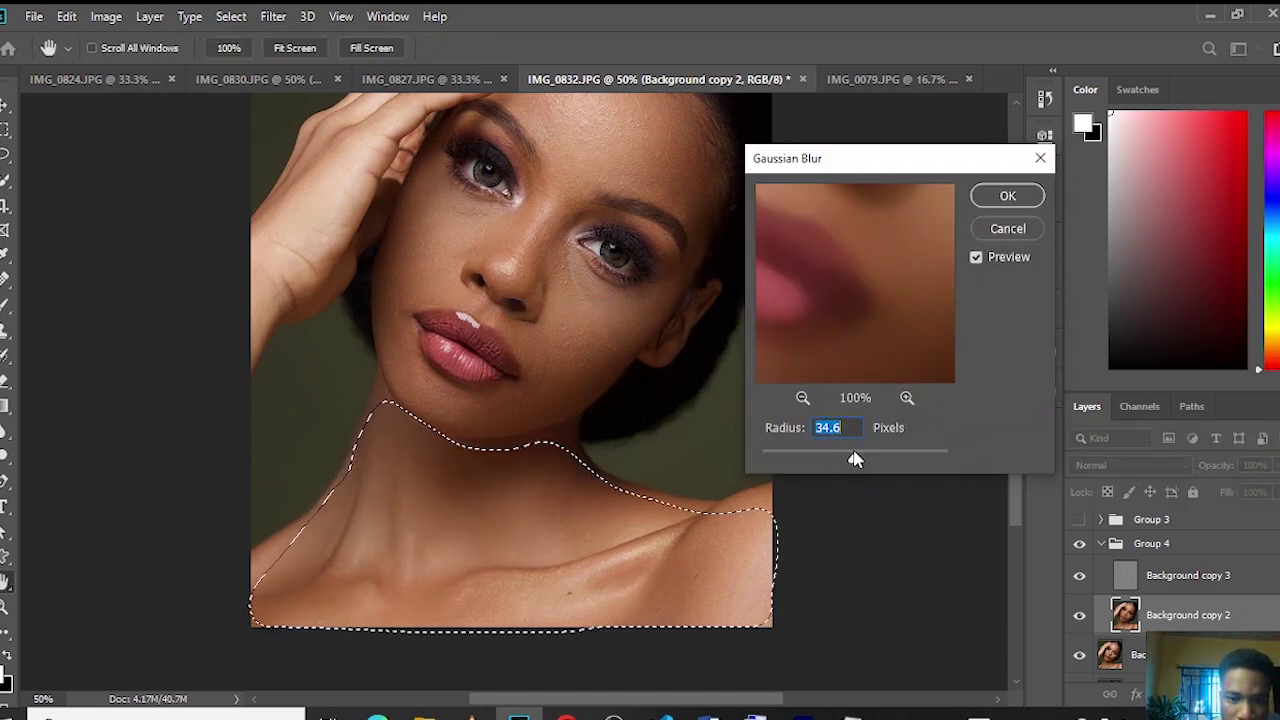
pyautogui.moveTo(852, 459); pyautogui.dragTo(850, 460)
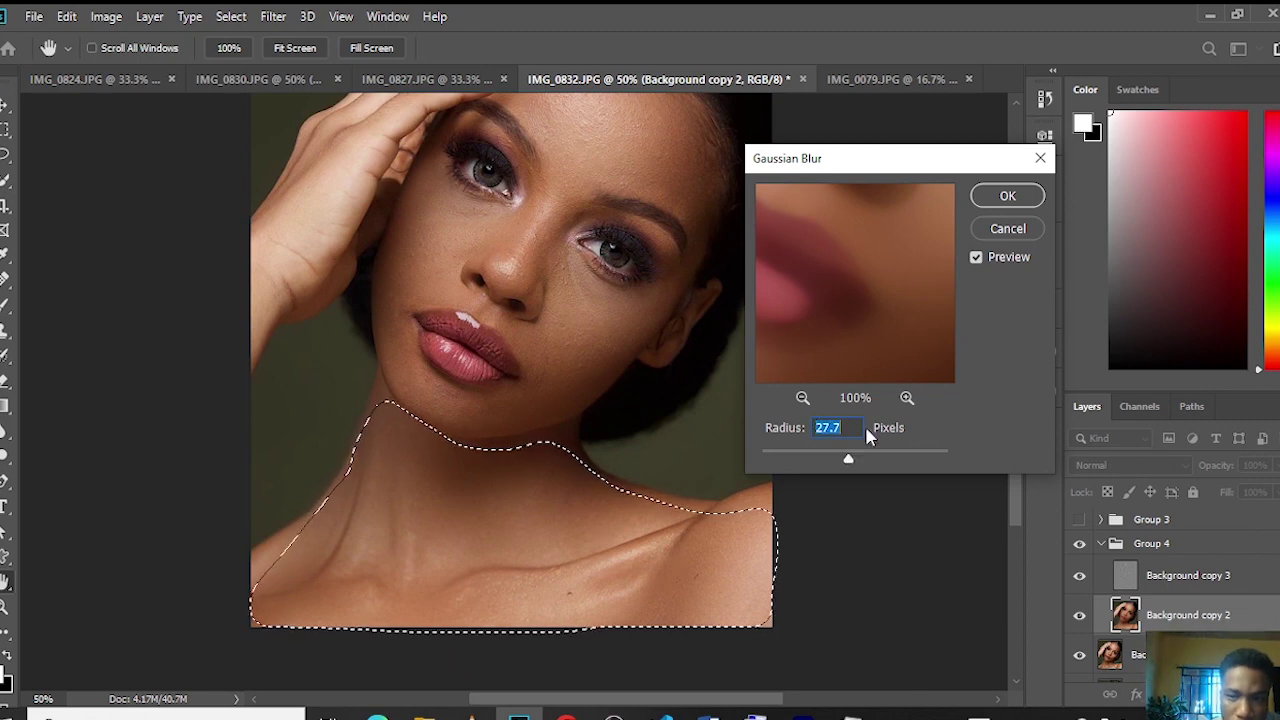
pyautogui.click(992, 199)
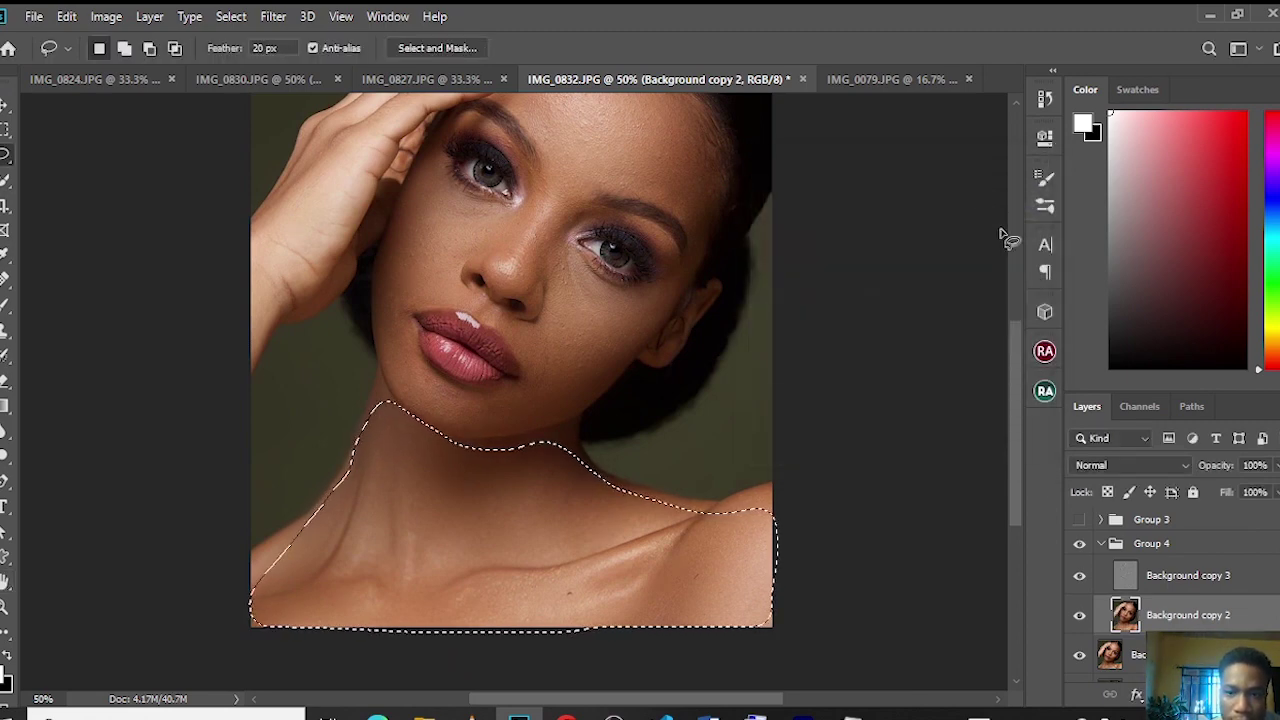
pyautogui.hotkey('ctrl', 'd')
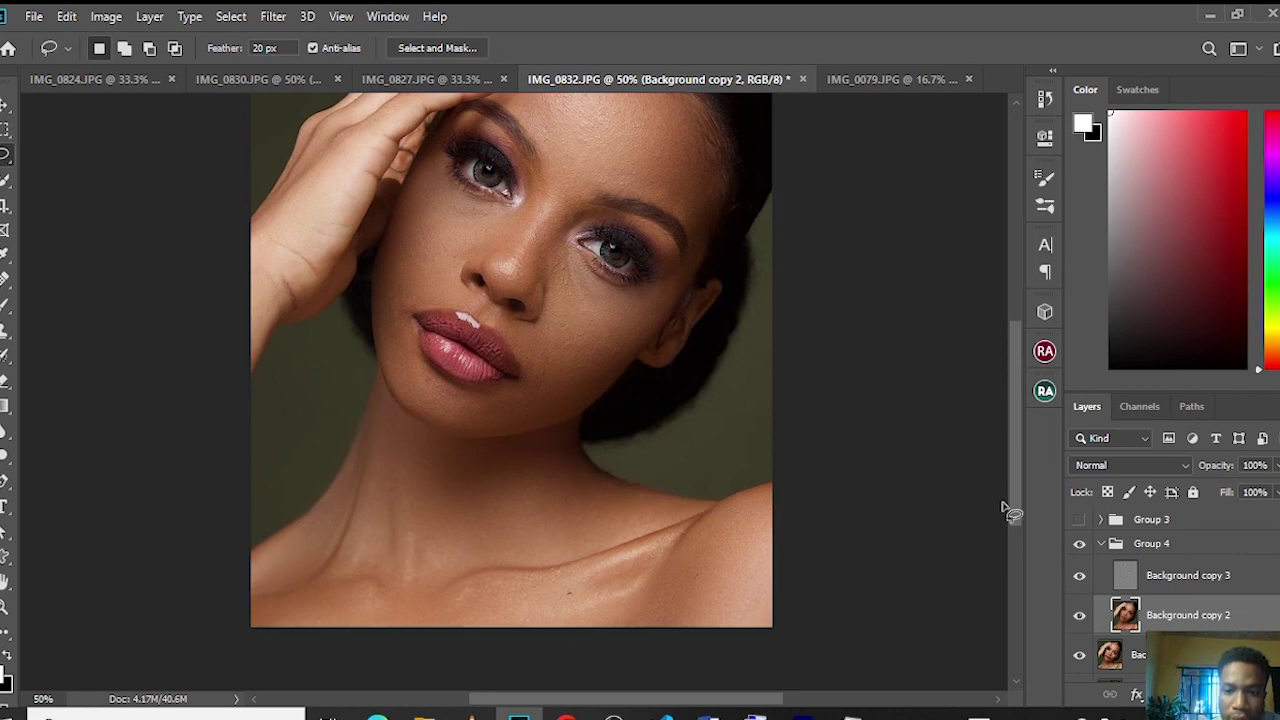
# - Lasso around the raised hand, discarding the first attempt and redrawing it
pyautogui.moveTo(1020, 520); pyautogui.dragTo(1021, 462)
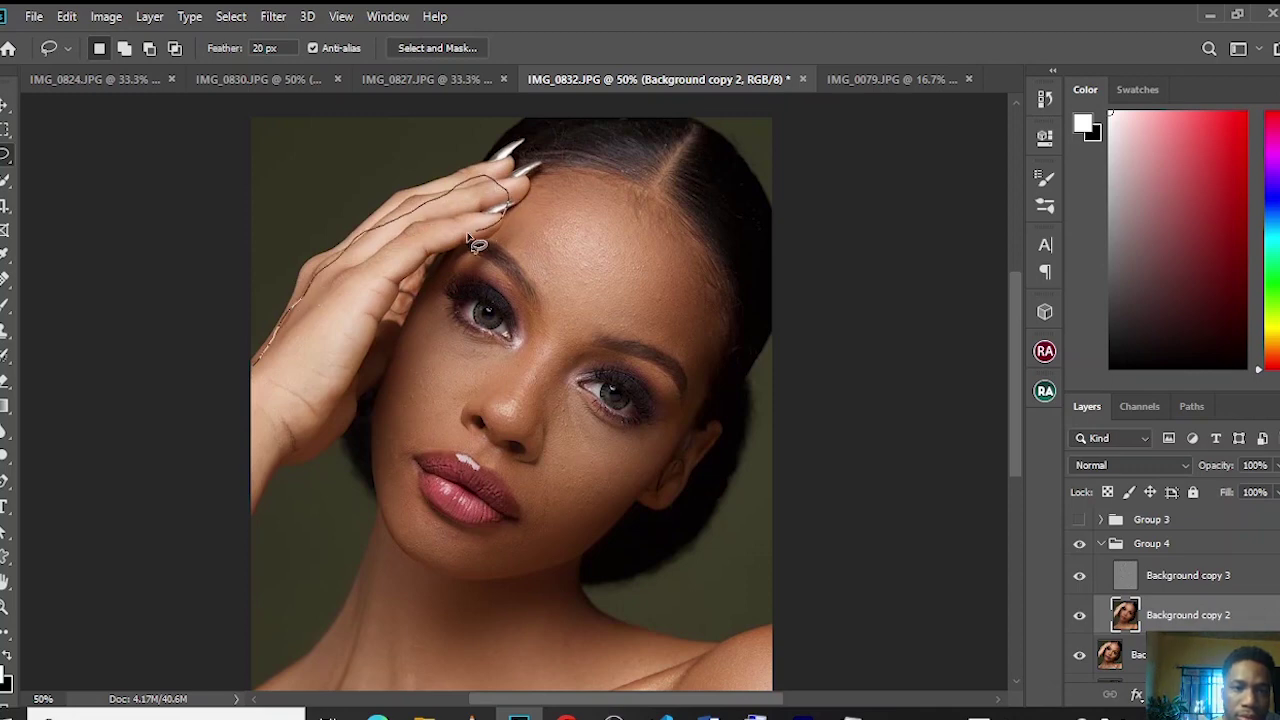
pyautogui.moveTo(468, 237); pyautogui.dragTo(462, 240)
pyautogui.hotkey('ctrl', 'd')
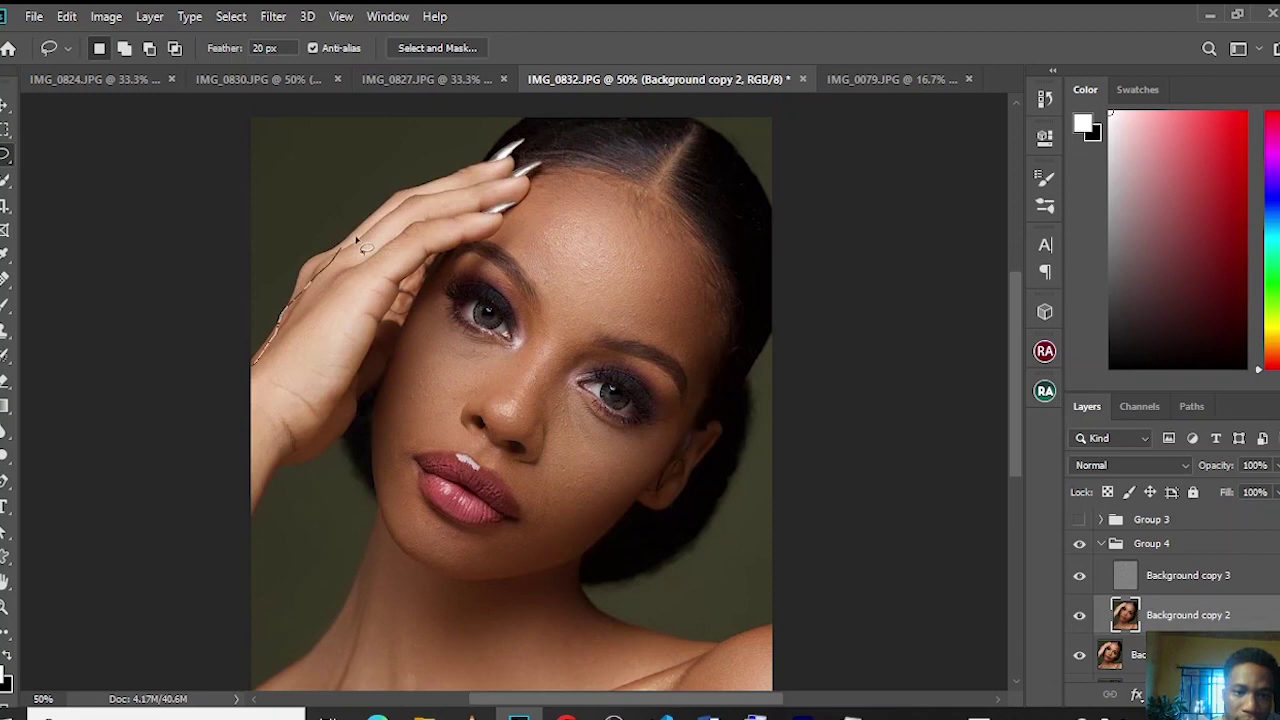
pyautogui.moveTo(460, 188)
pyautogui.mouseDown()
pyautogui.moveTo(350, 390)
pyautogui.moveTo(232, 515)
pyautogui.mouseUp()
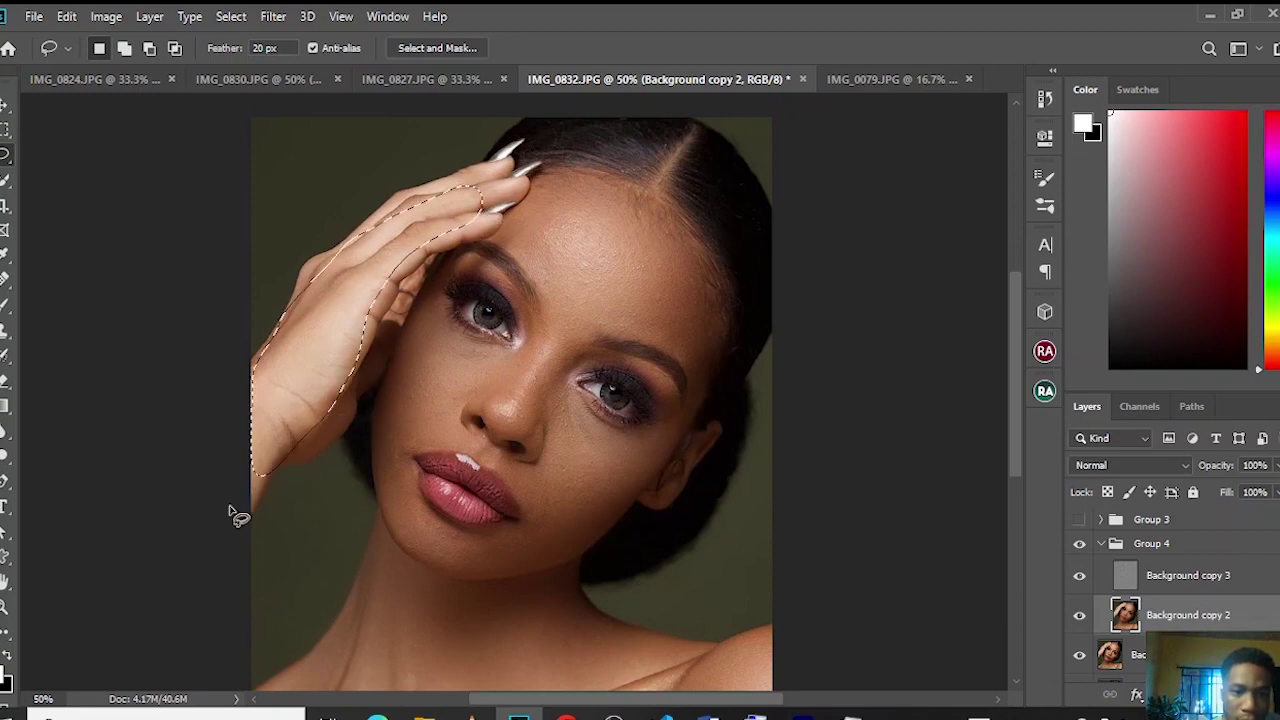
# - Blur the hand selection with Gaussian Blur at 27.7 pixels, then deselect
pyautogui.click(289, 15)
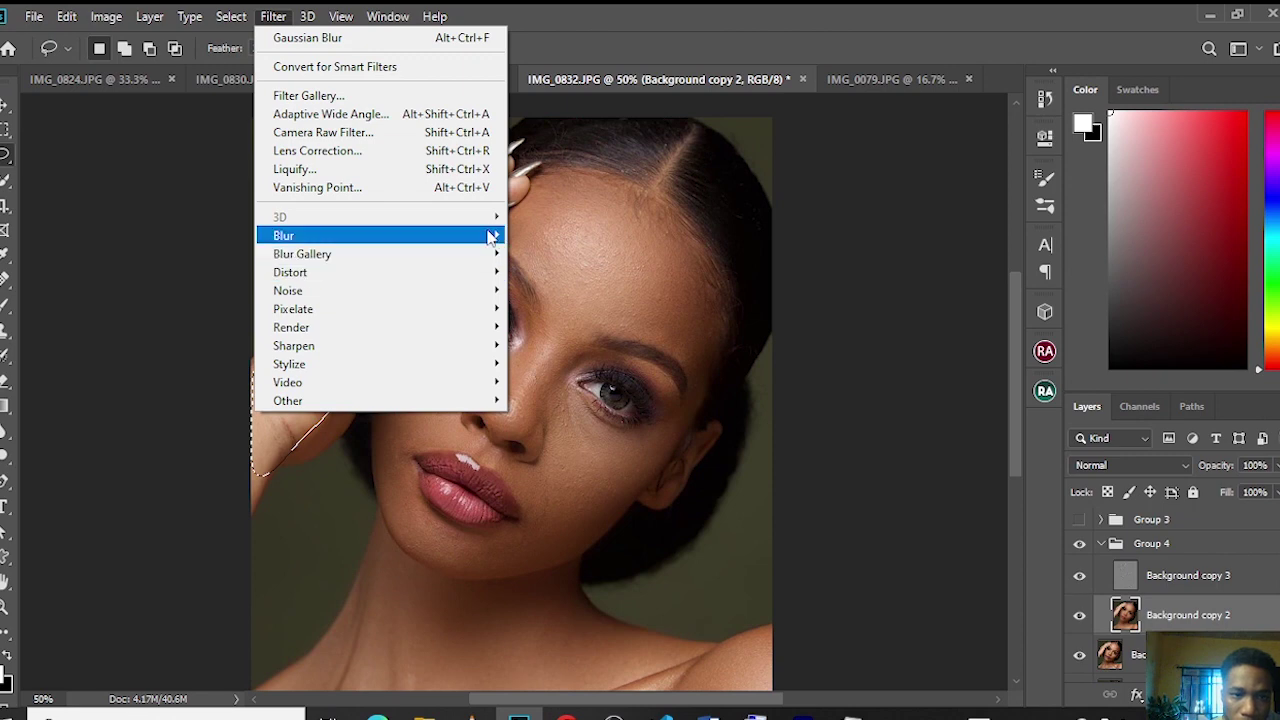
pyautogui.moveTo(492, 238)
pyautogui.click(584, 310)
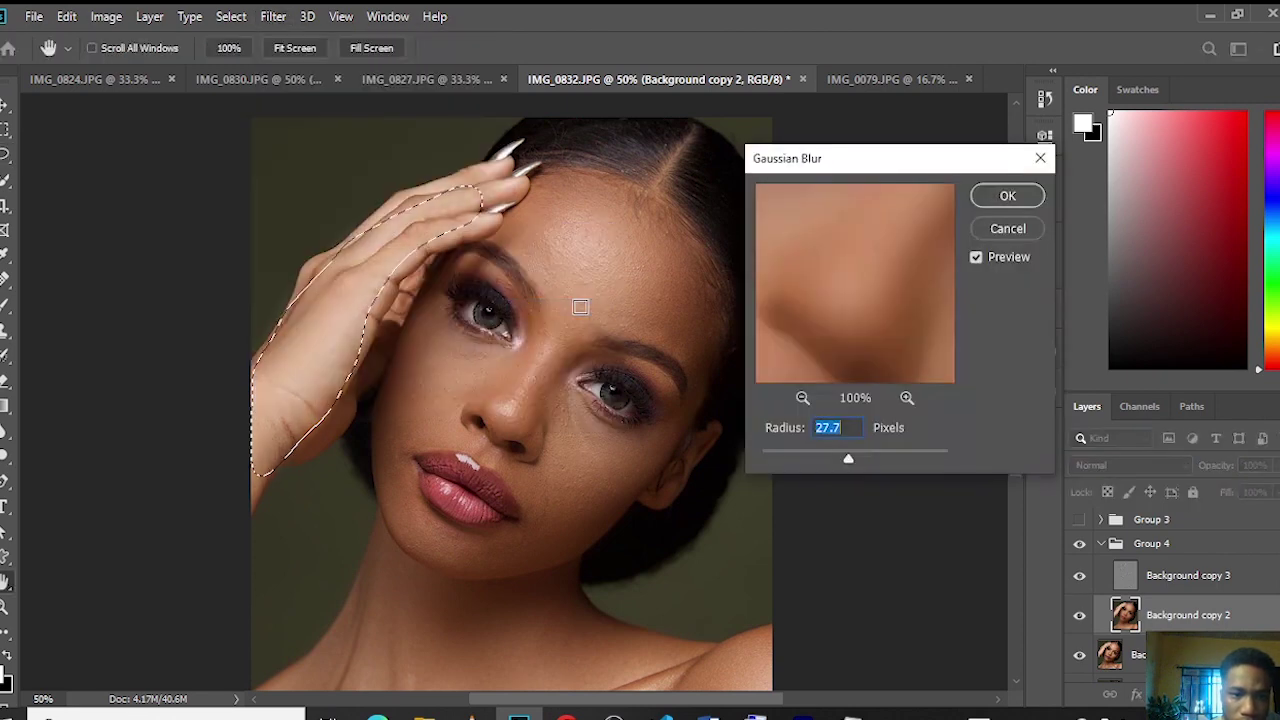
pyautogui.click(990, 193)
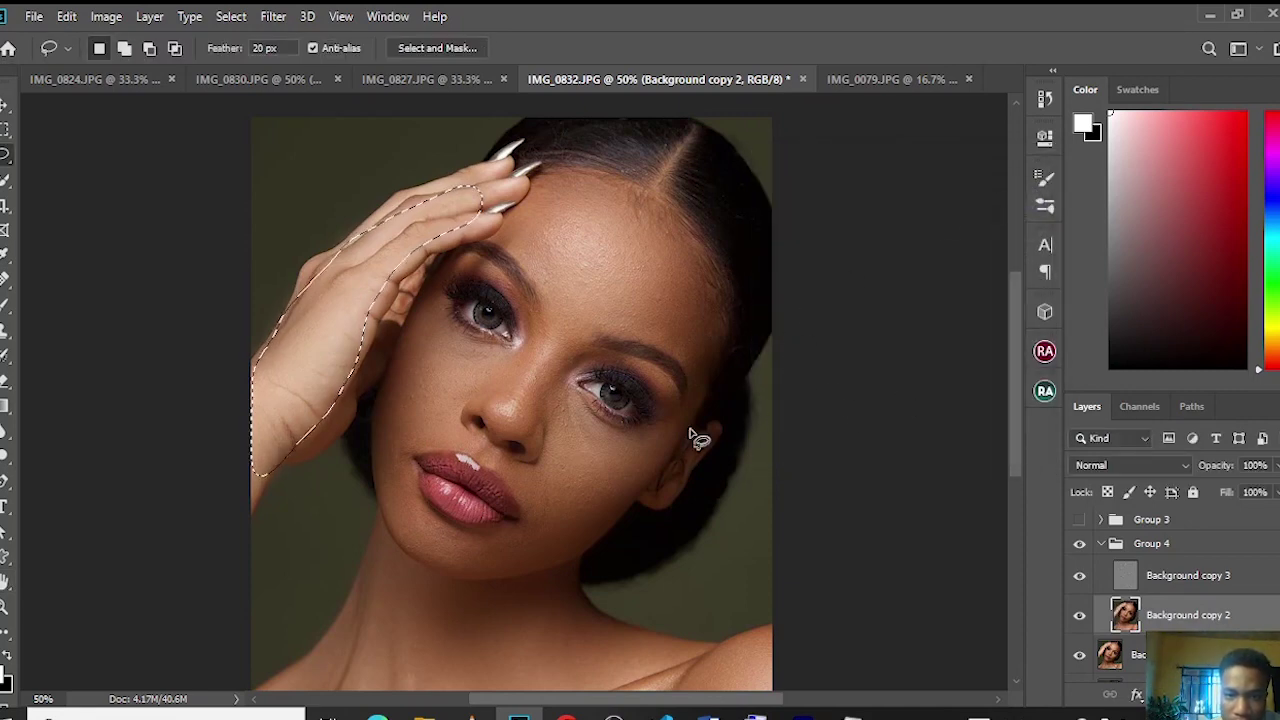
pyautogui.hotkey('ctrl', 'd')
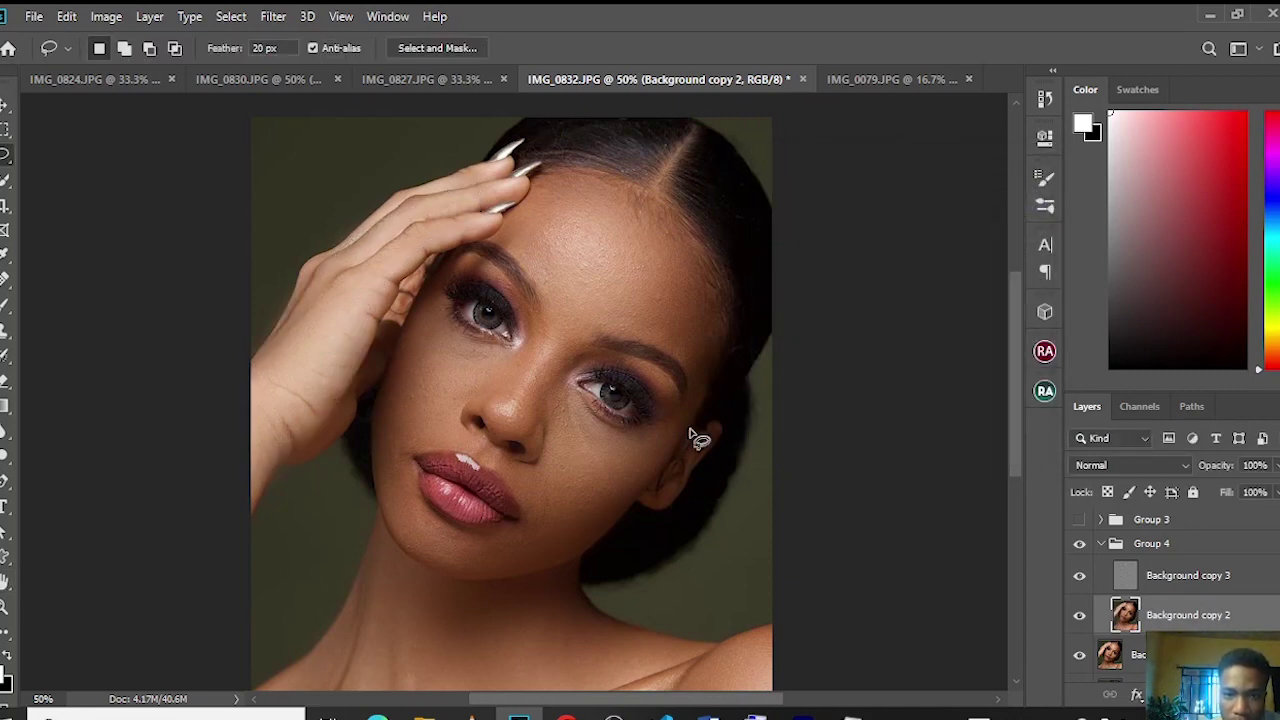
pyautogui.click(1079, 545)
pyautogui.click(1080, 546)
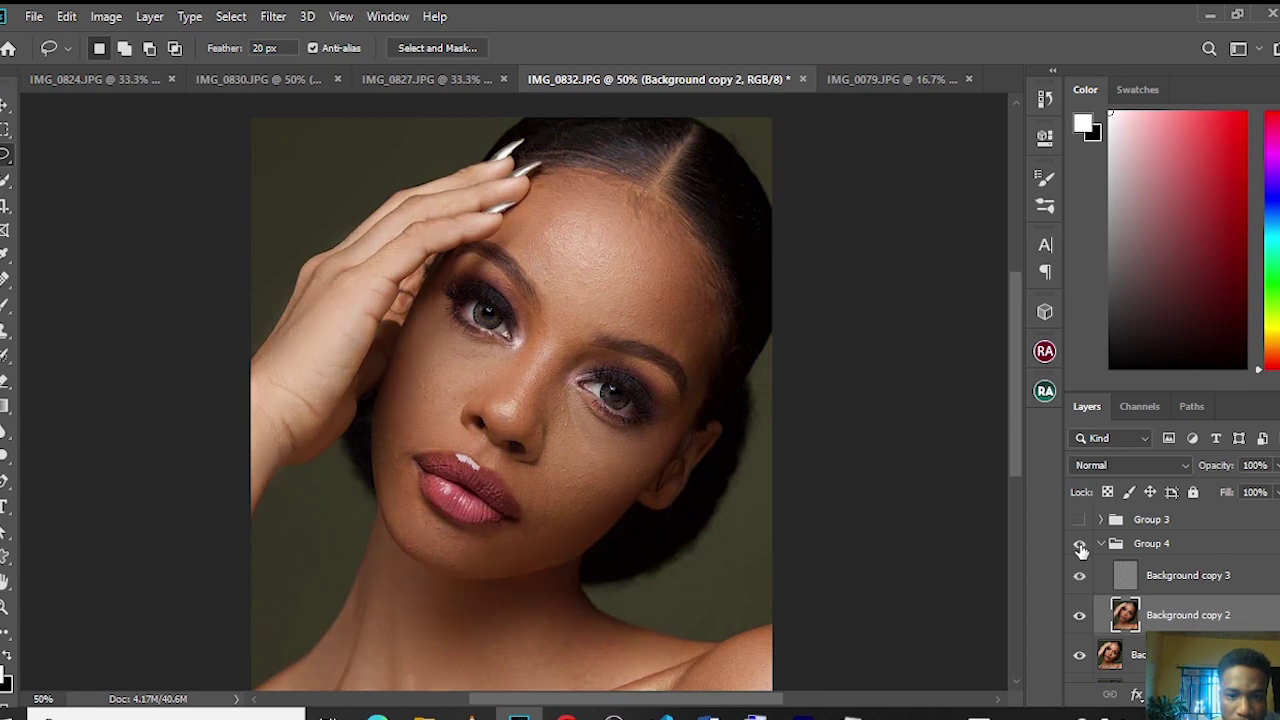
pyautogui.click(1080, 547)
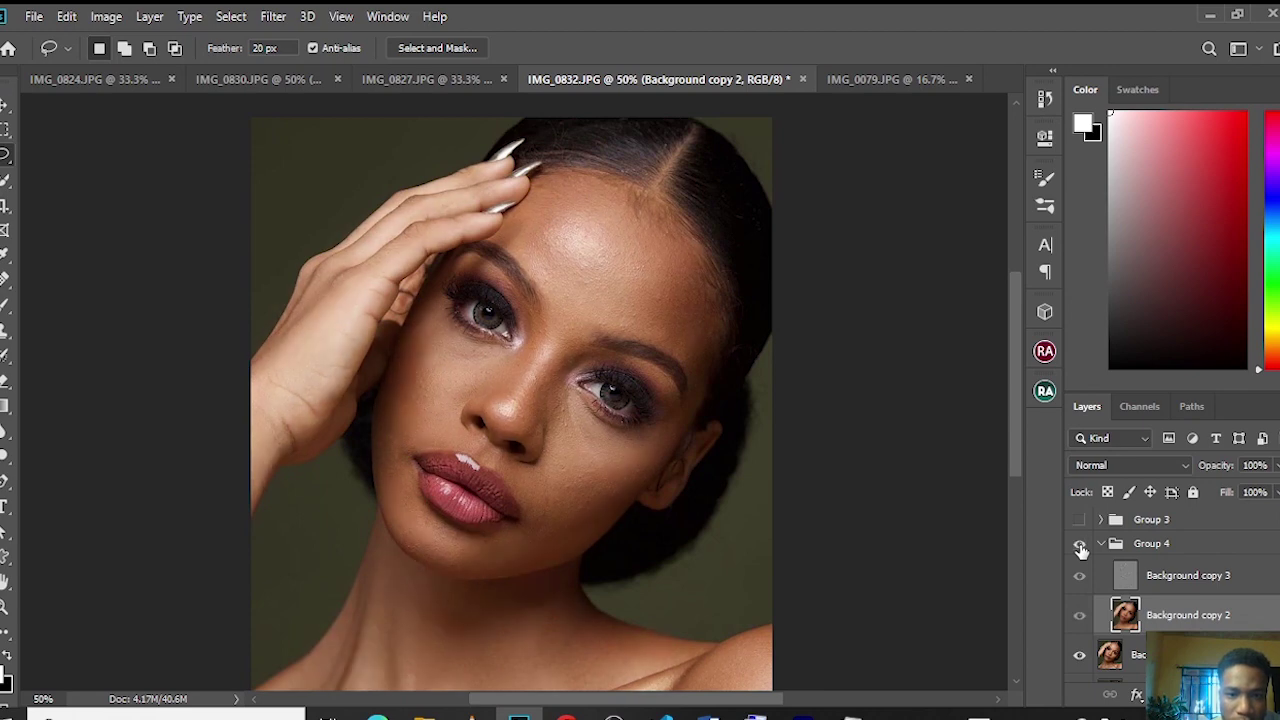
pyautogui.click(1080, 547)
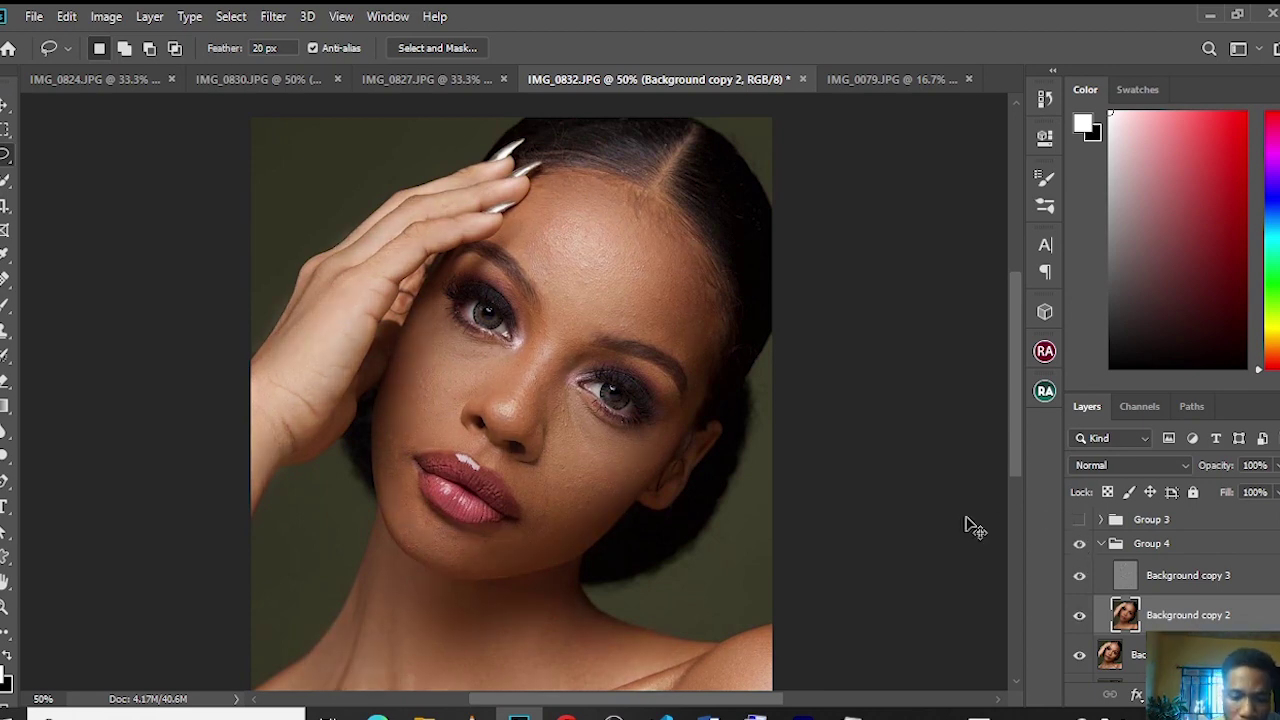
pyautogui.hotkey('ctrl', '-')
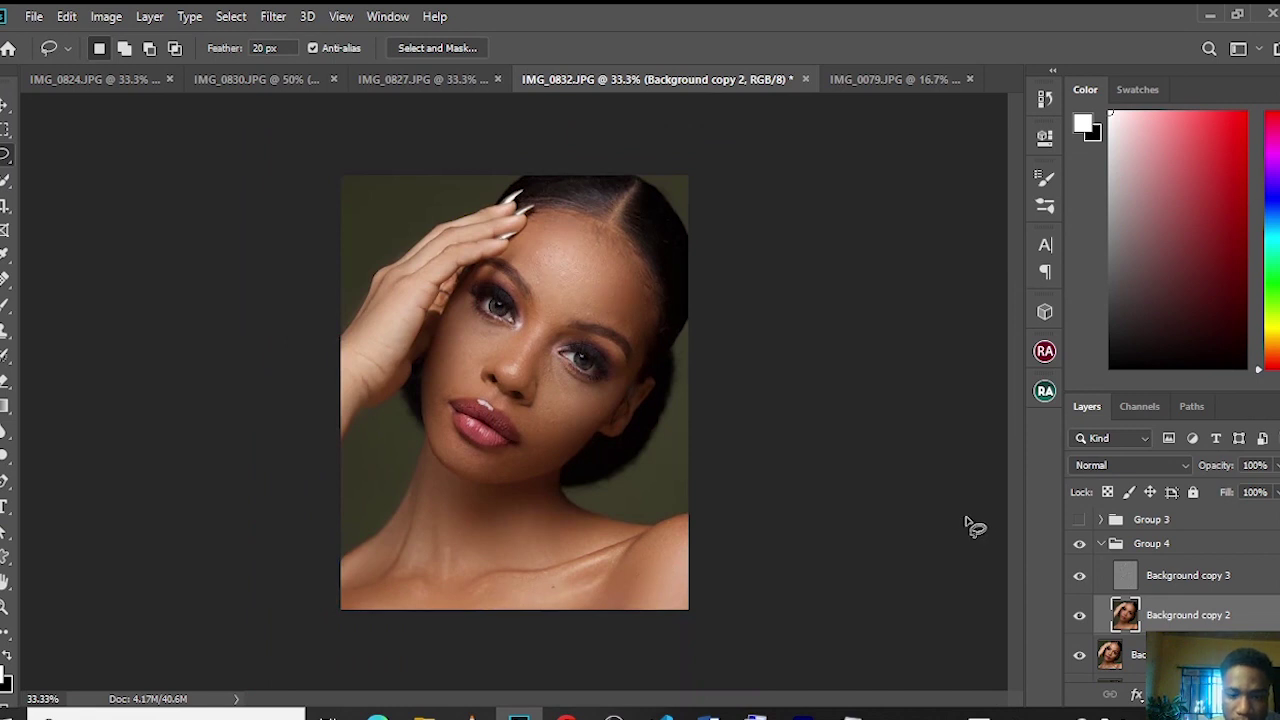
pyautogui.hotkey('ctrl', '+')
pyautogui.hotkey('ctrl', '+')
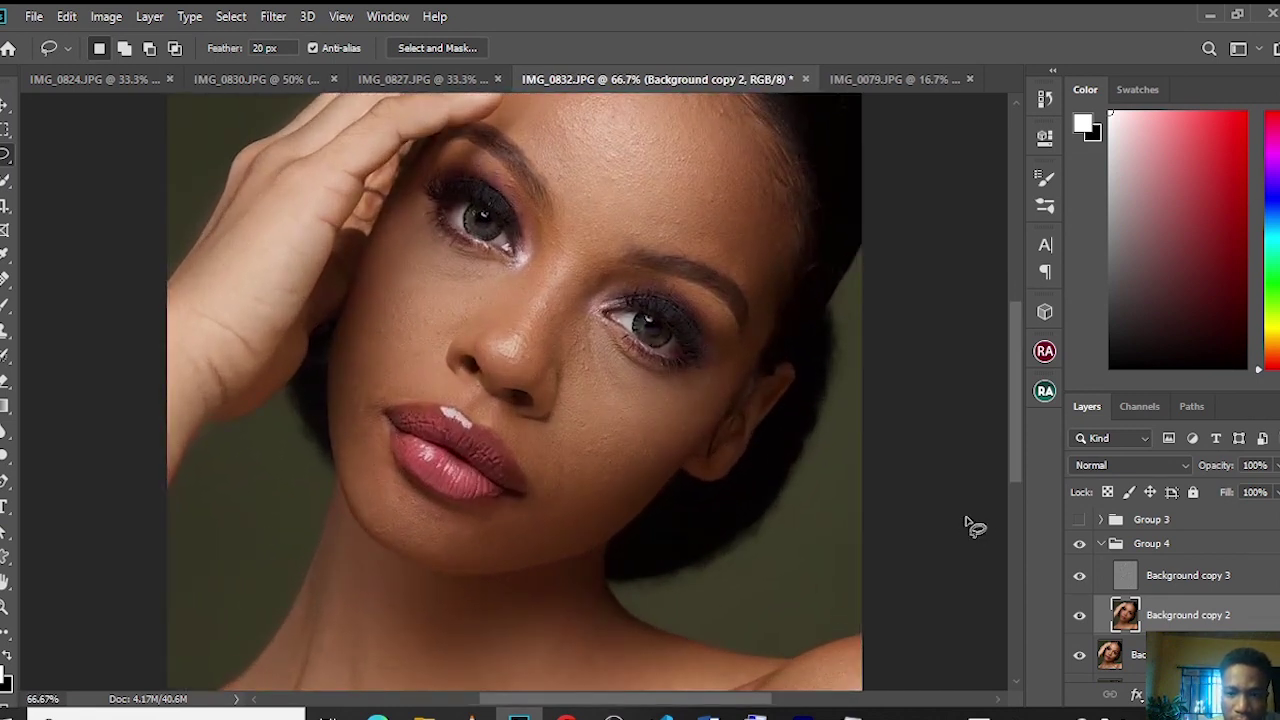
pyautogui.click(1080, 545)
pyautogui.click(1080, 545)
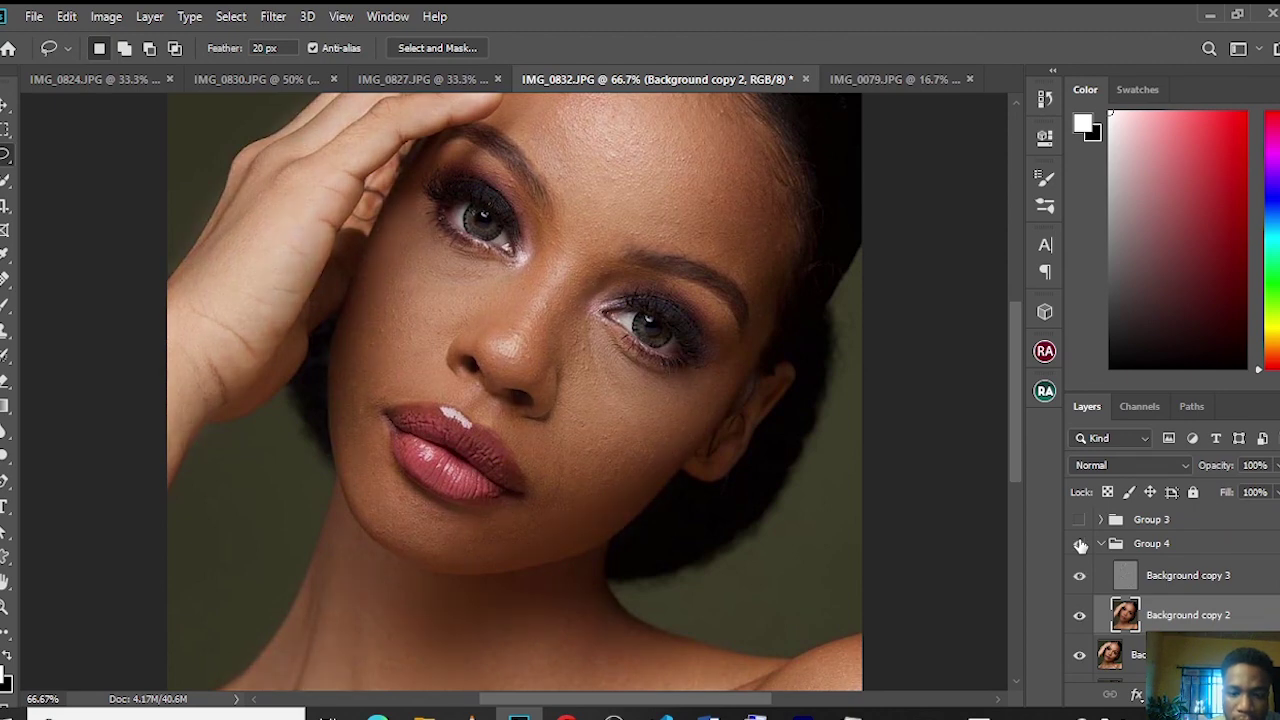
pyautogui.hotkey('ctrl', '-')
pyautogui.hotkey('ctrl', '-')
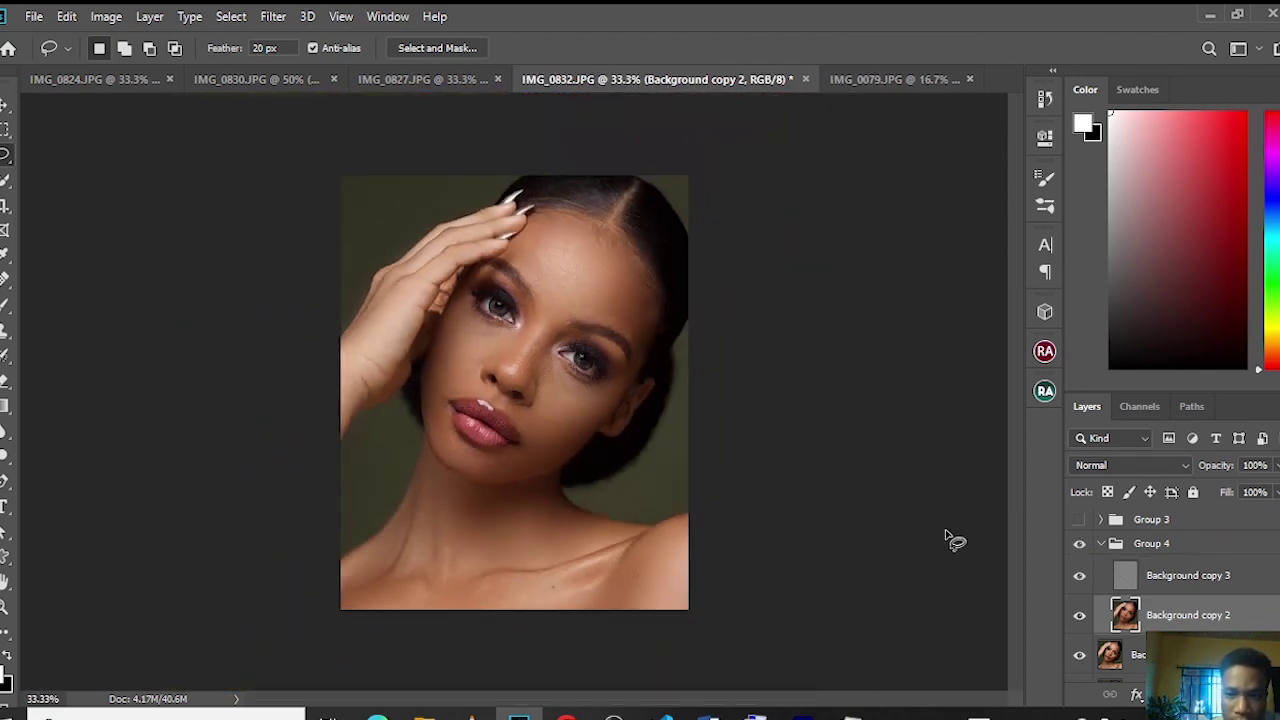
pyautogui.click(1101, 549)
pyautogui.click(1100, 545)
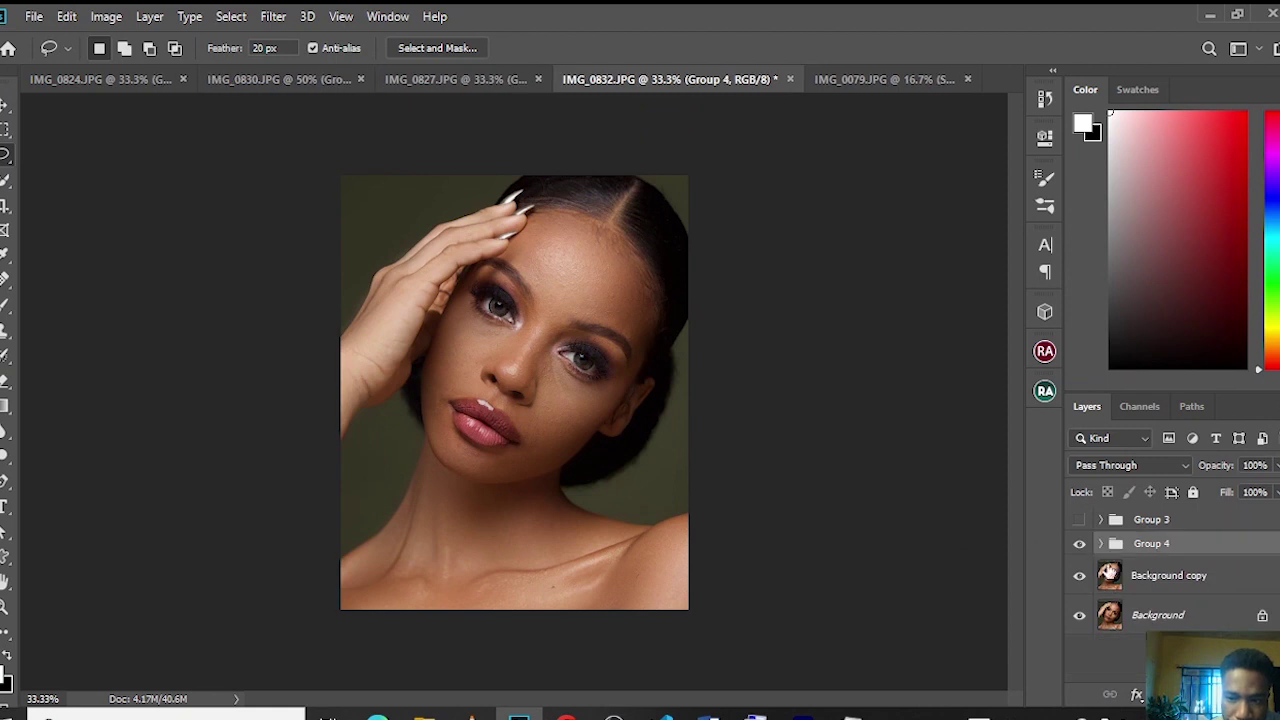
pyautogui.click(1100, 545)
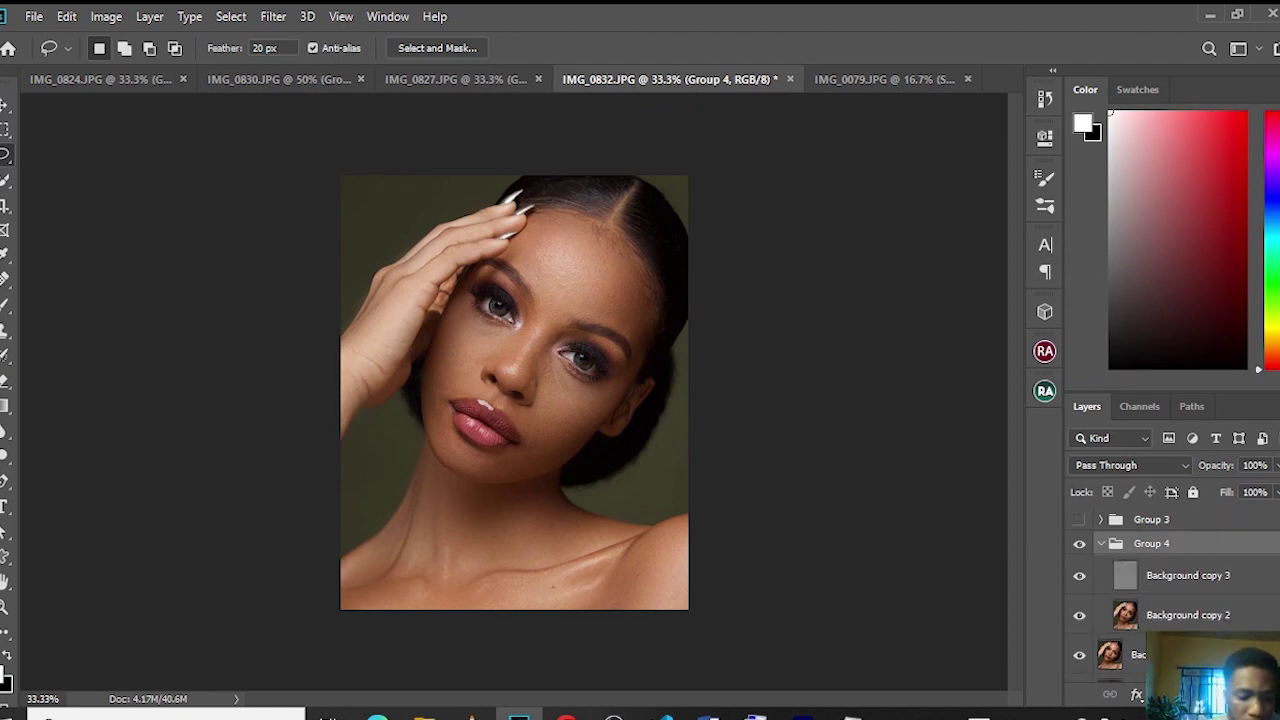
# - Stamp the visible image into a new Layer 3 and apply High Pass at 0.9 pixels
pyautogui.hotkey('ctrl', 'shift', 'alt', 'e')
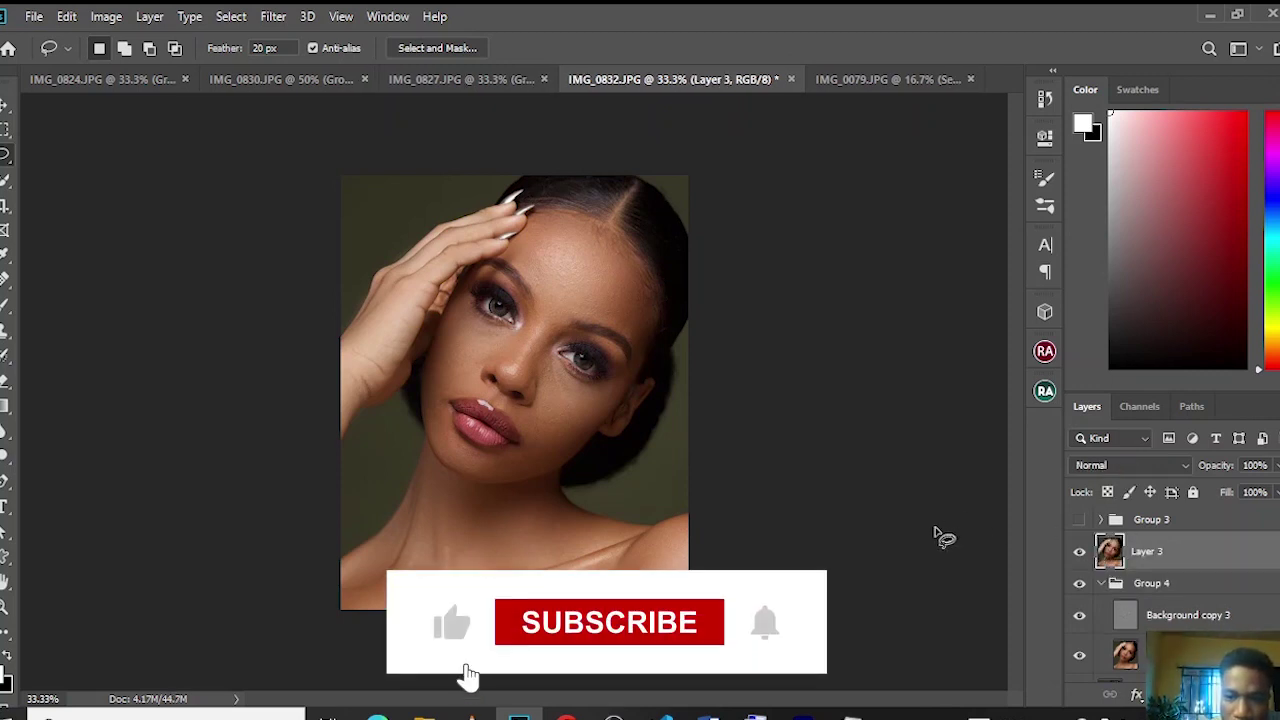
pyautogui.press('j')
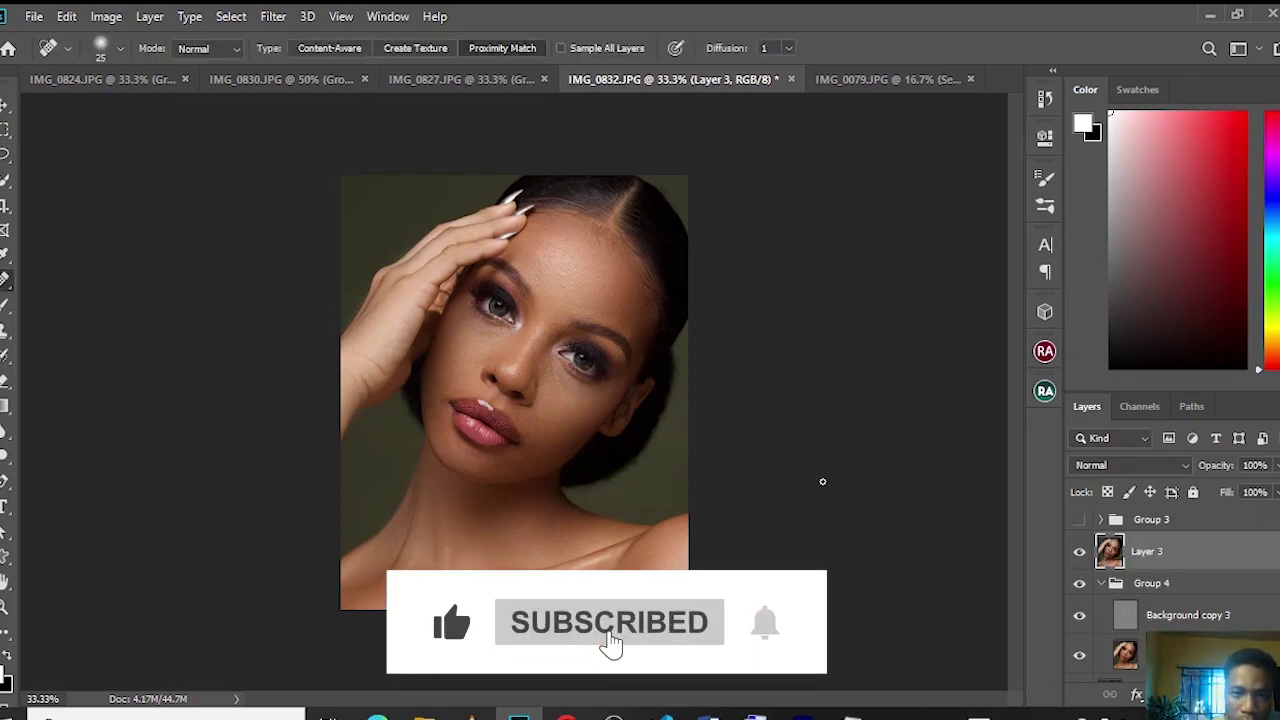
pyautogui.click(275, 17)
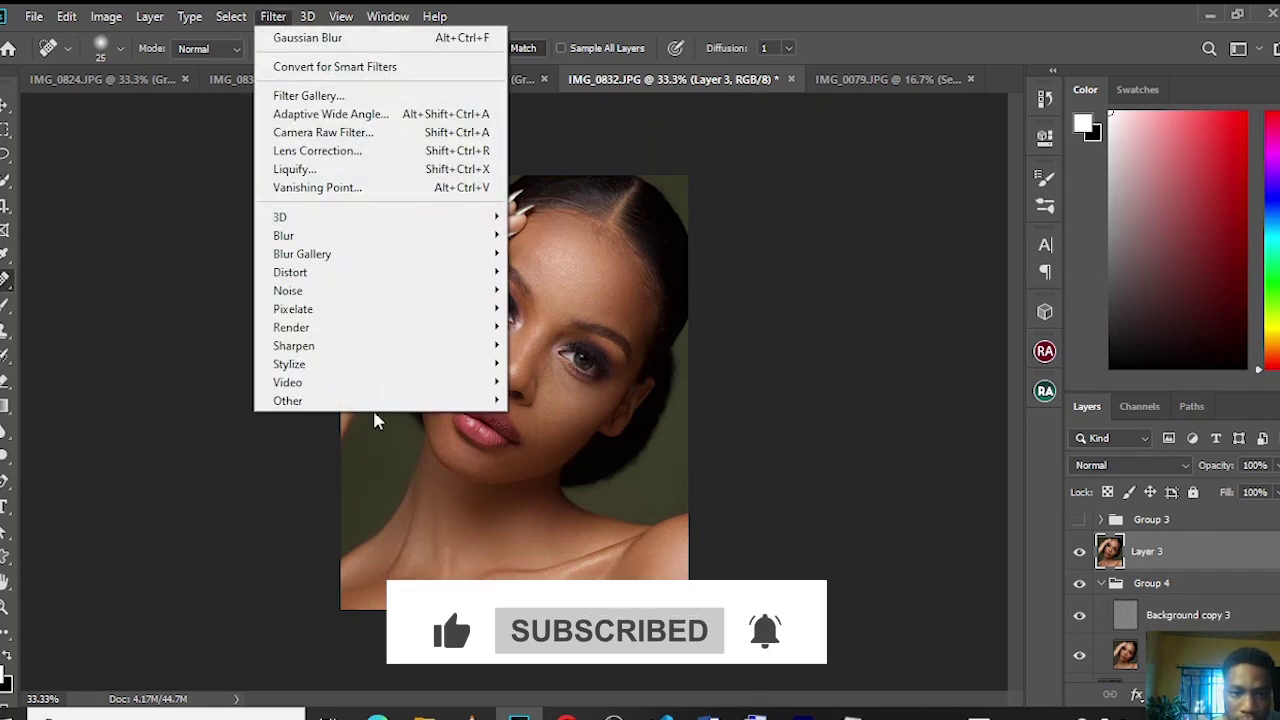
pyautogui.moveTo(448, 412)
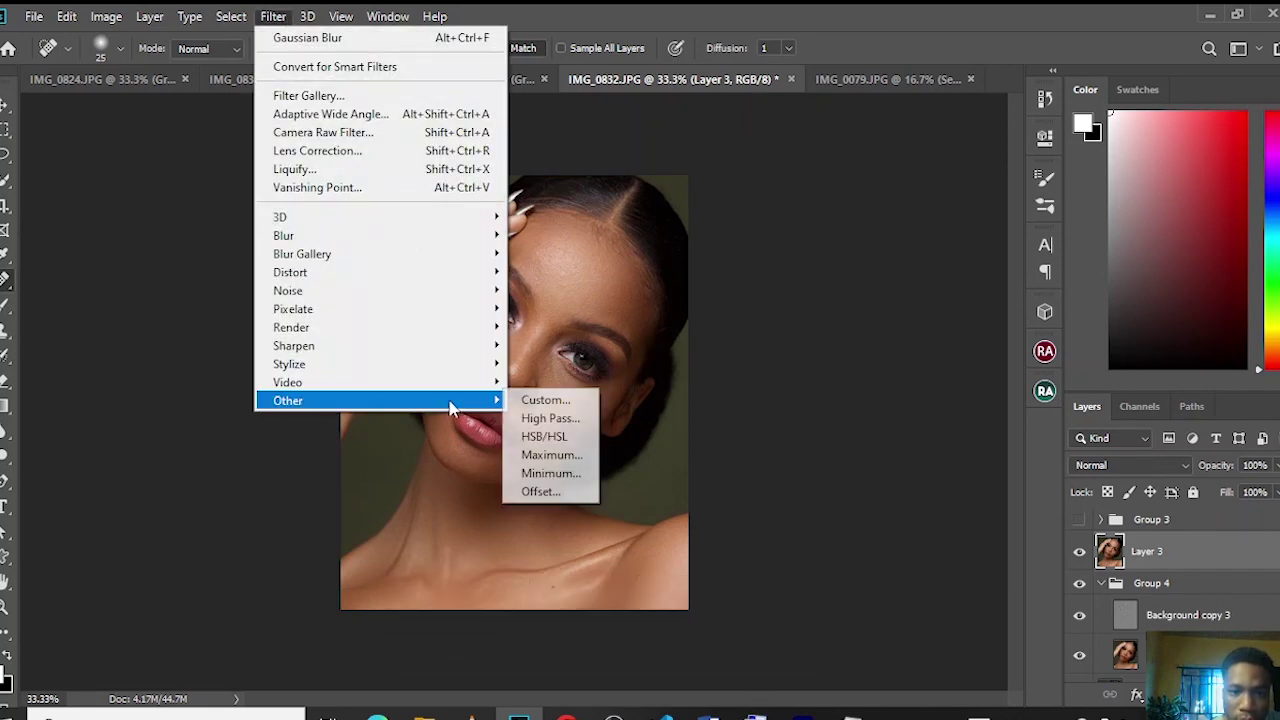
pyautogui.click(526, 419)
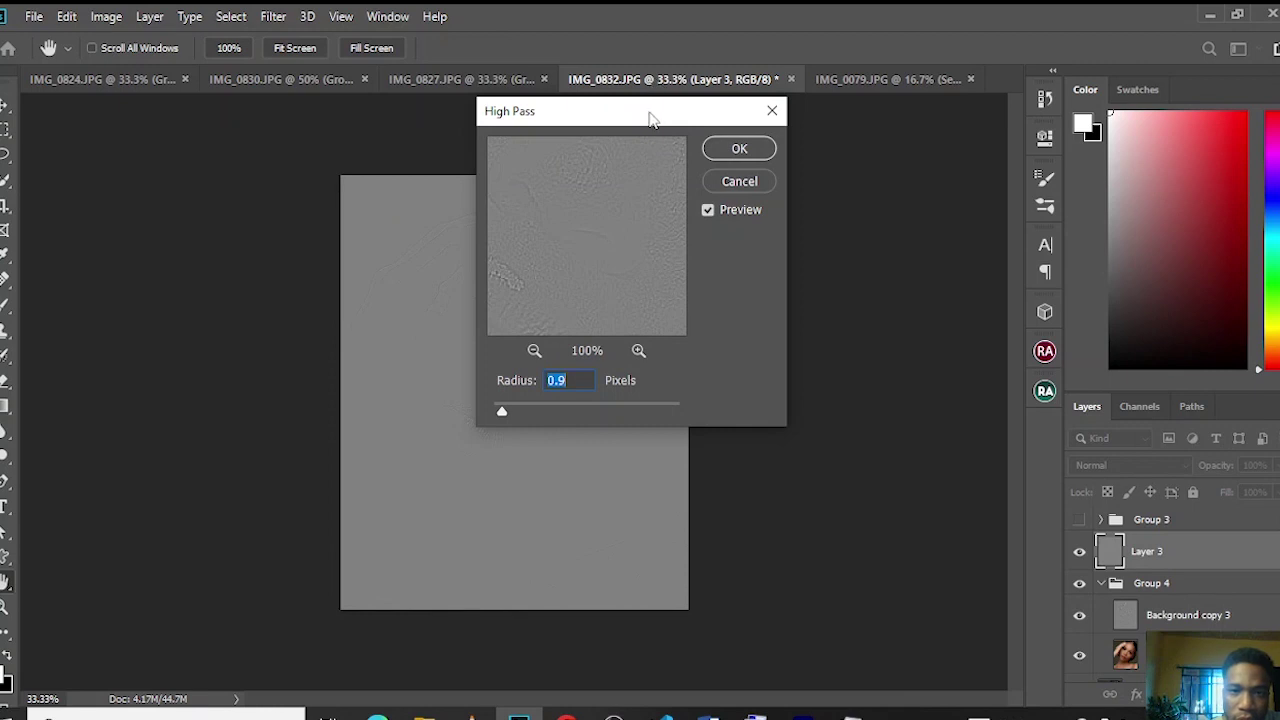
pyautogui.moveTo(651, 118); pyautogui.dragTo(780, 131)
pyautogui.click(866, 160)
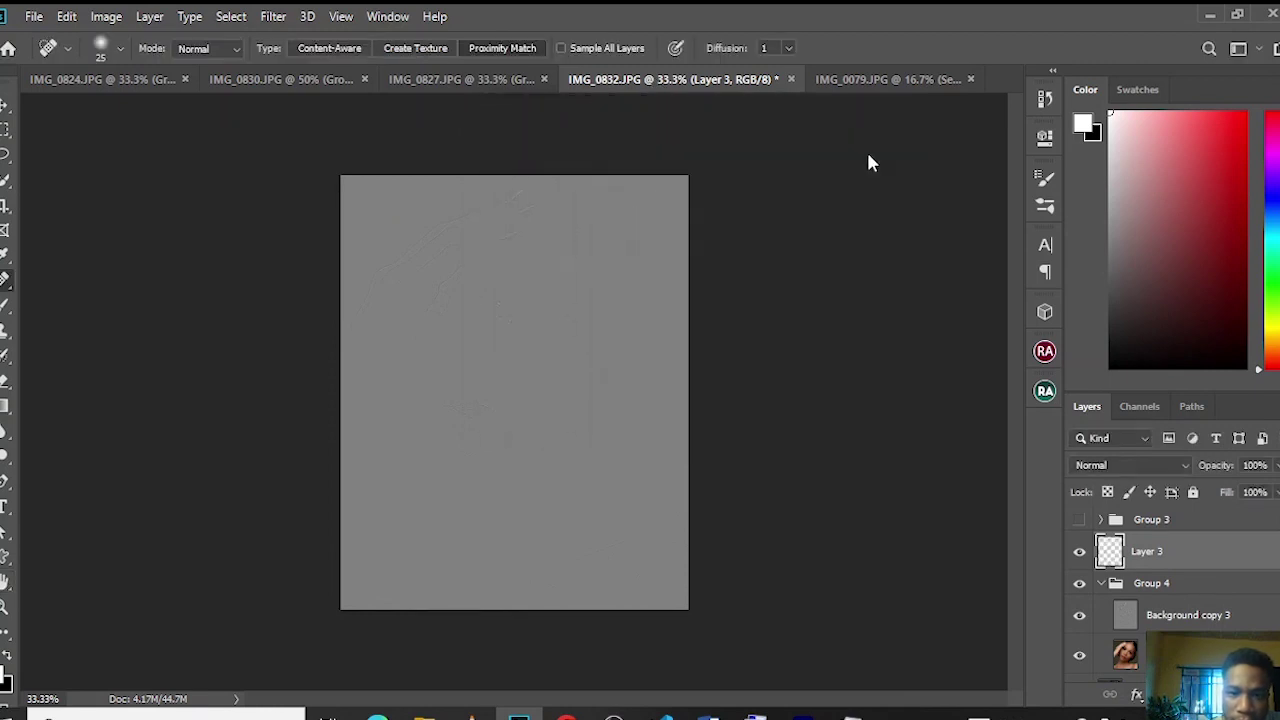
# - Set Layer 3 to Linear Light and toggle its visibility to compare before and after
pyautogui.click(1163, 468)
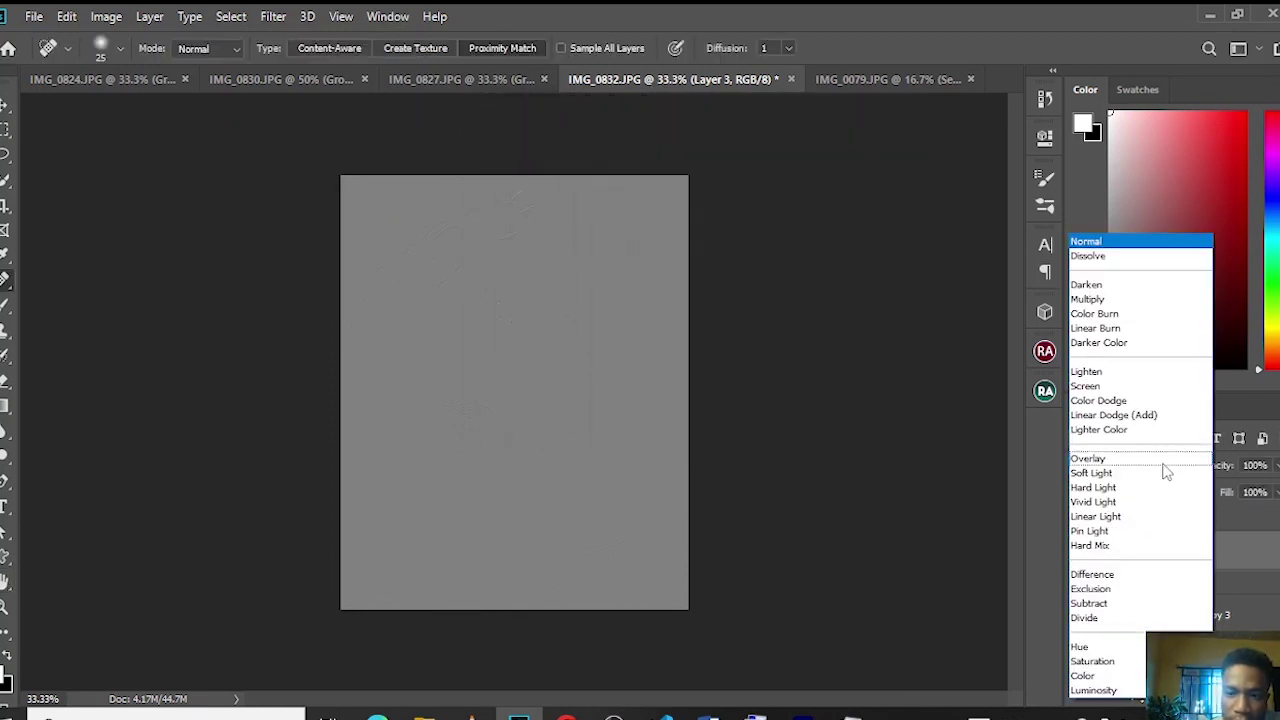
pyautogui.click(1110, 516)
pyautogui.hotkey('ctrl', '+')
pyautogui.hotkey('ctrl', '+')
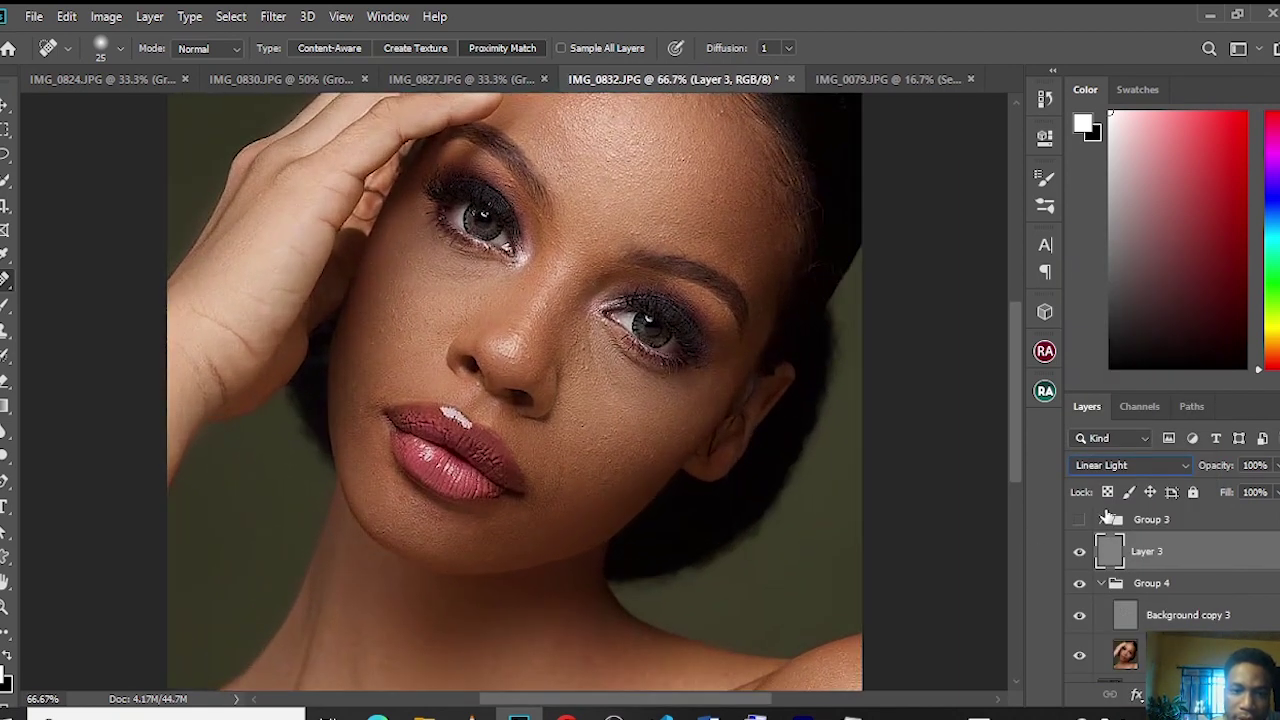
pyautogui.click(1080, 554)
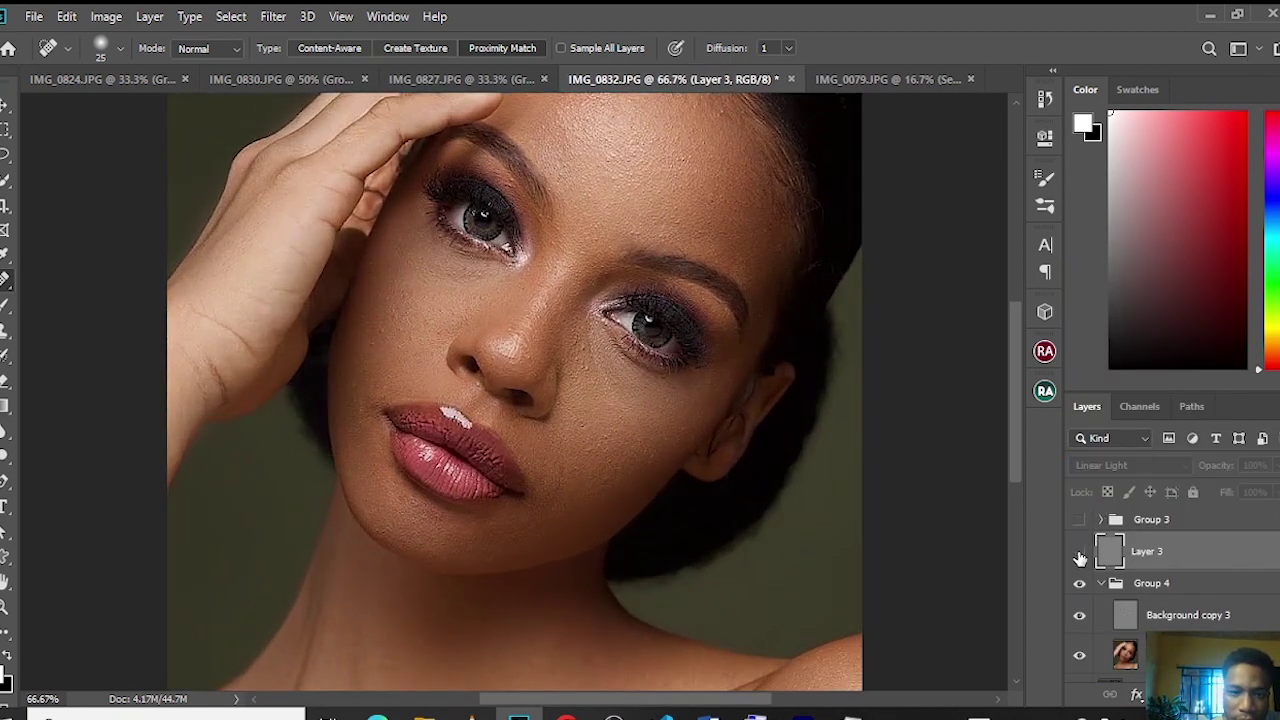
pyautogui.click(1080, 554)
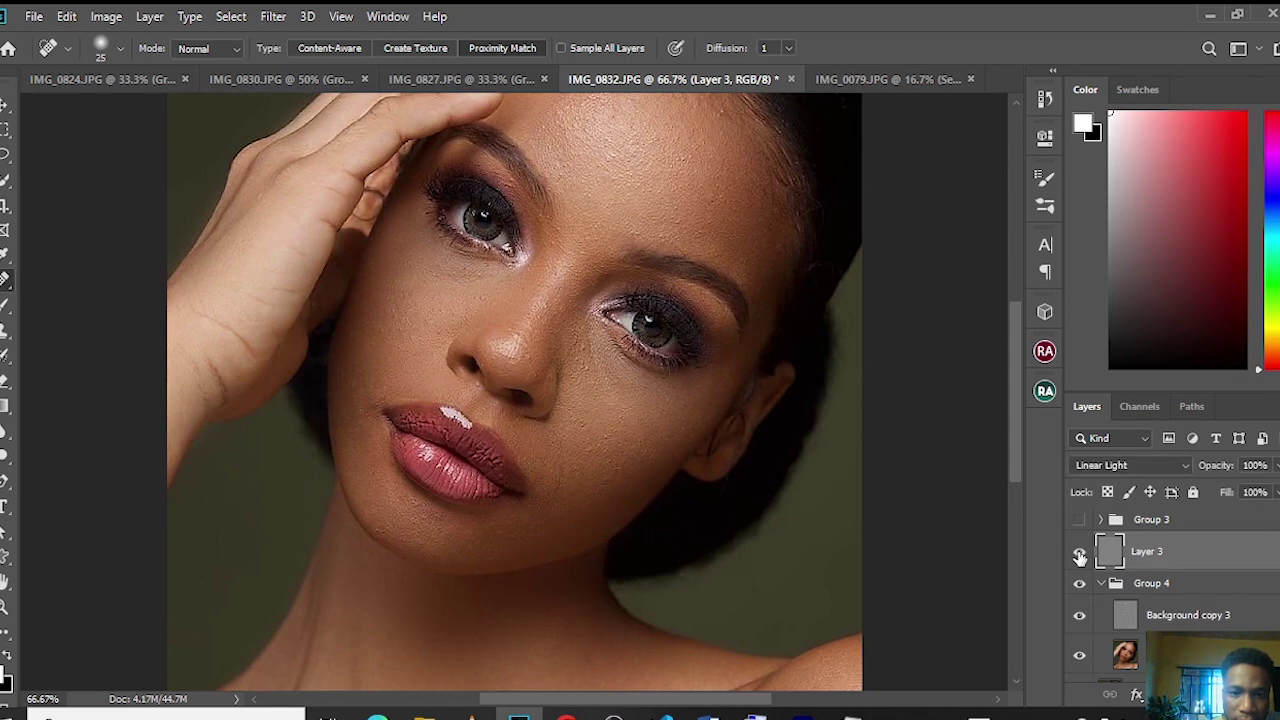
pyautogui.click(1080, 556)
pyautogui.click(1080, 556)
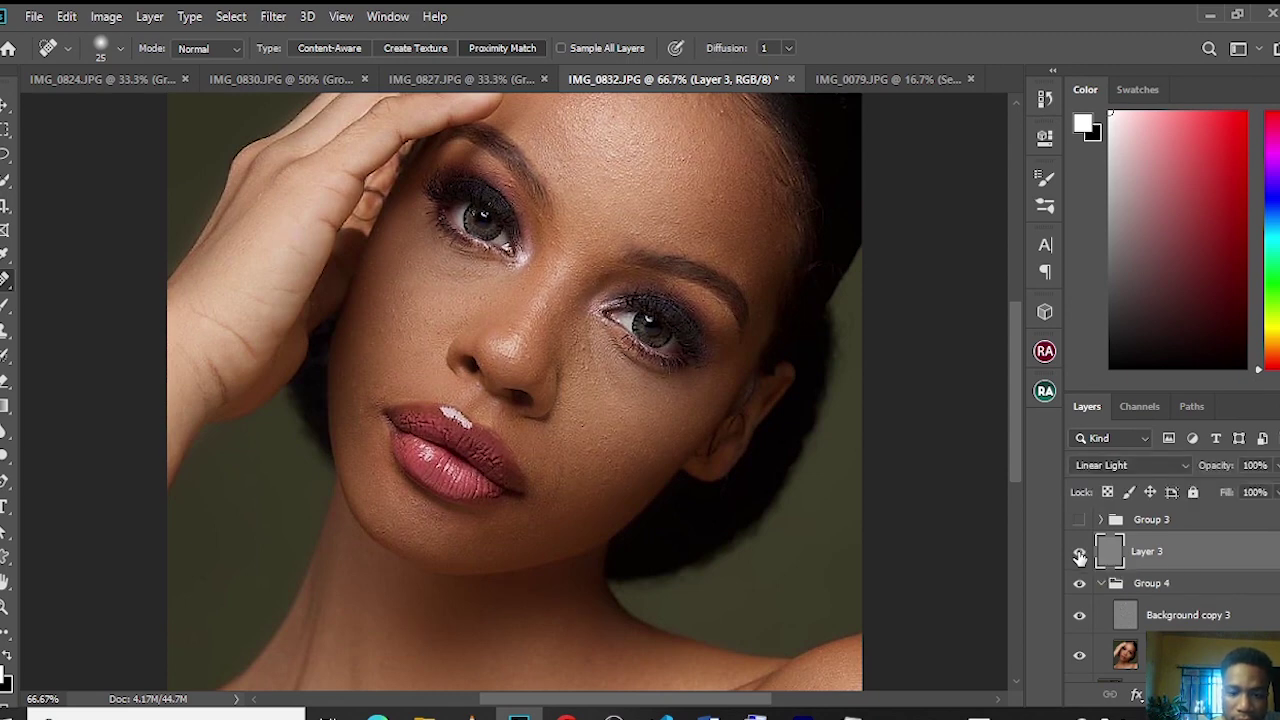
pyautogui.hotkey('ctrl', '-')
pyautogui.hotkey('ctrl', '-')
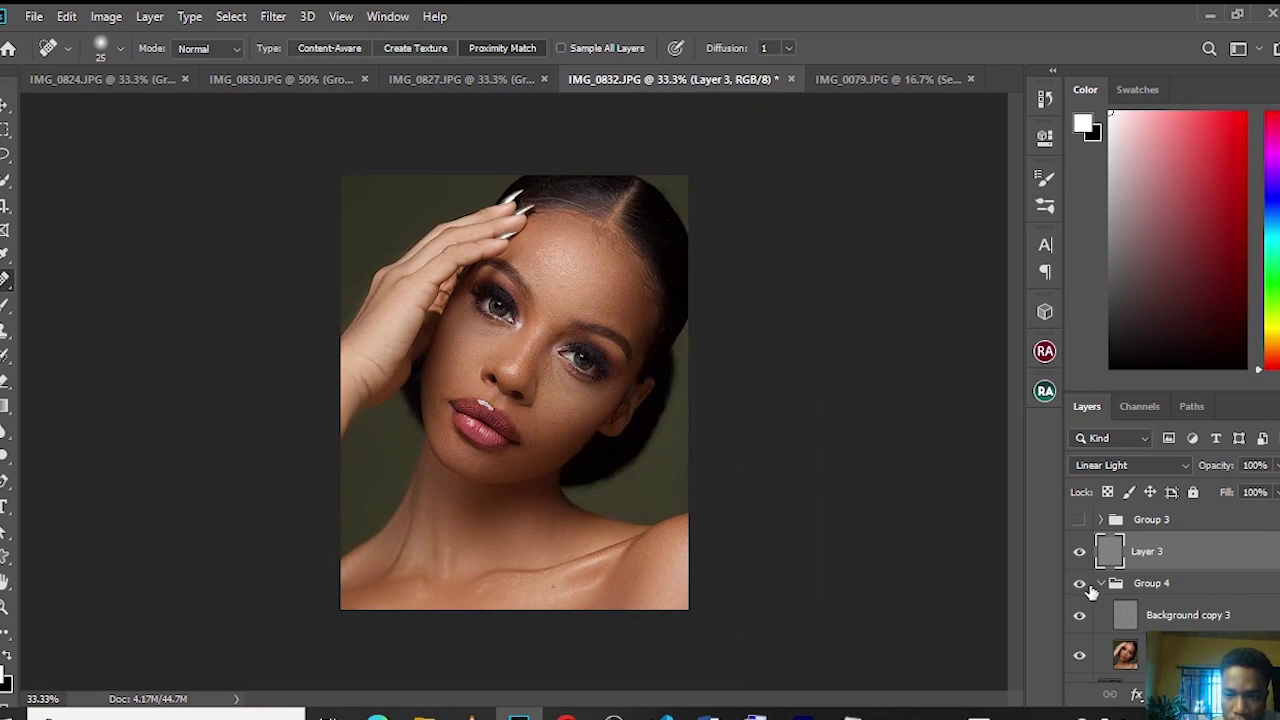
# - Expand Group 4 and select the Background copy 3 layer
pyautogui.click(1100, 584)
pyautogui.click(1101, 584)
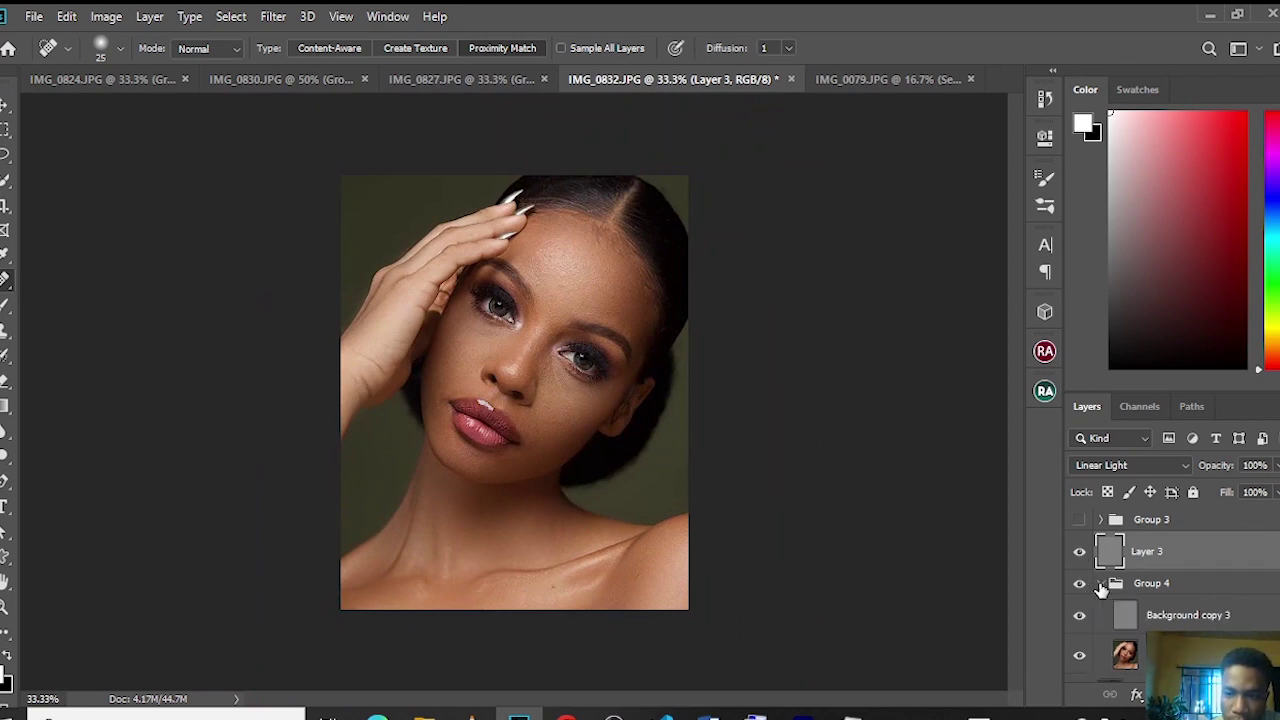
pyautogui.click(1110, 614)
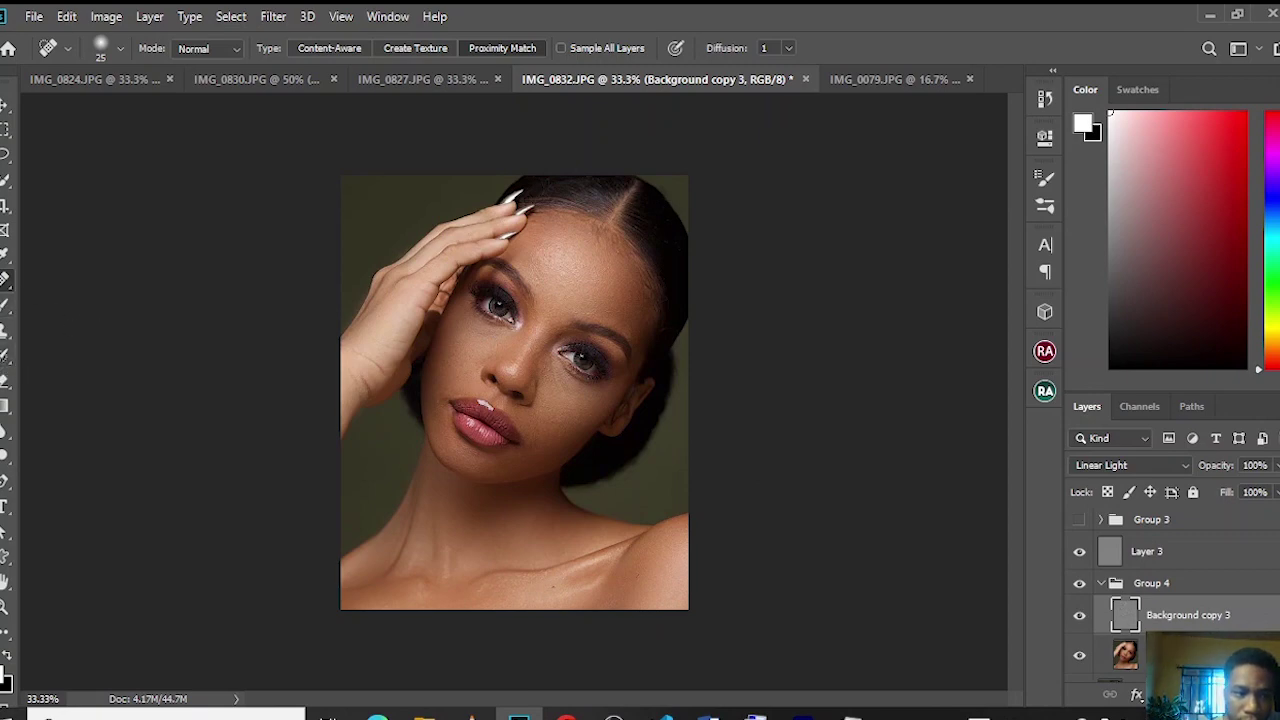
# - Blend the forehead, cheek and chin skin with the Mixer Brush, sizing it between 80 and 150
pyautogui.click(5, 306)
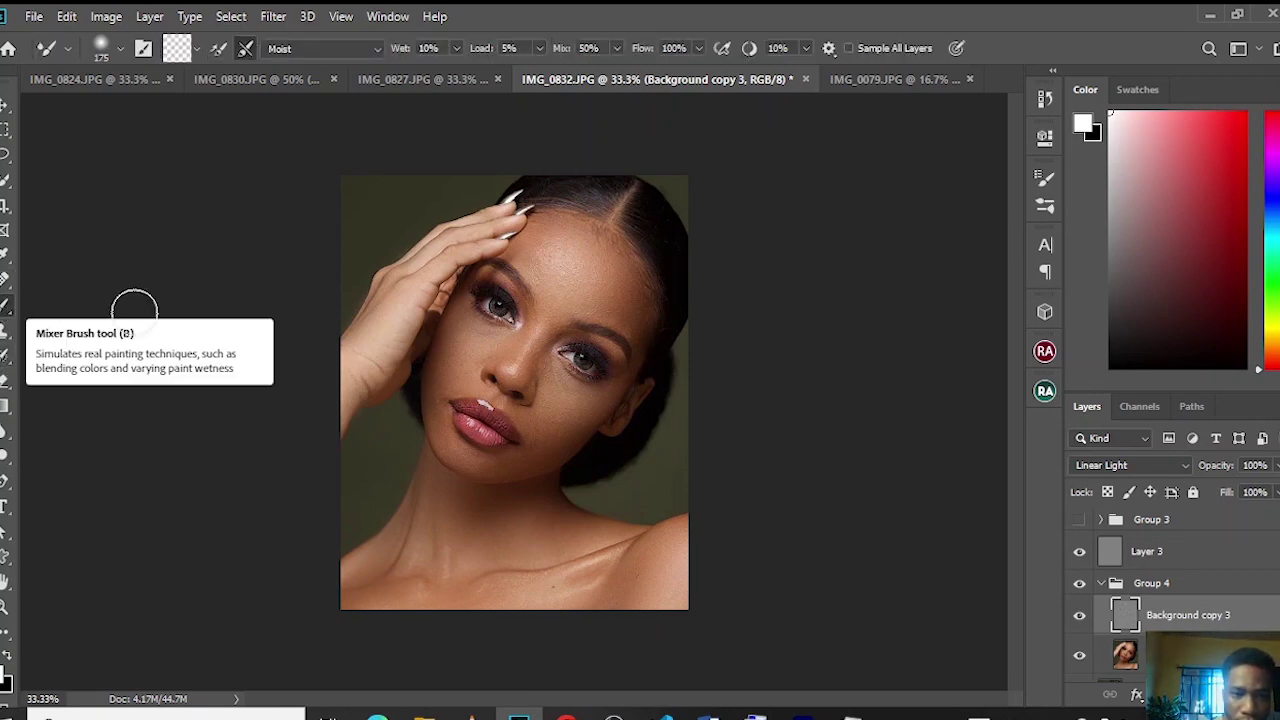
pyautogui.hotkey('ctrl', '+')
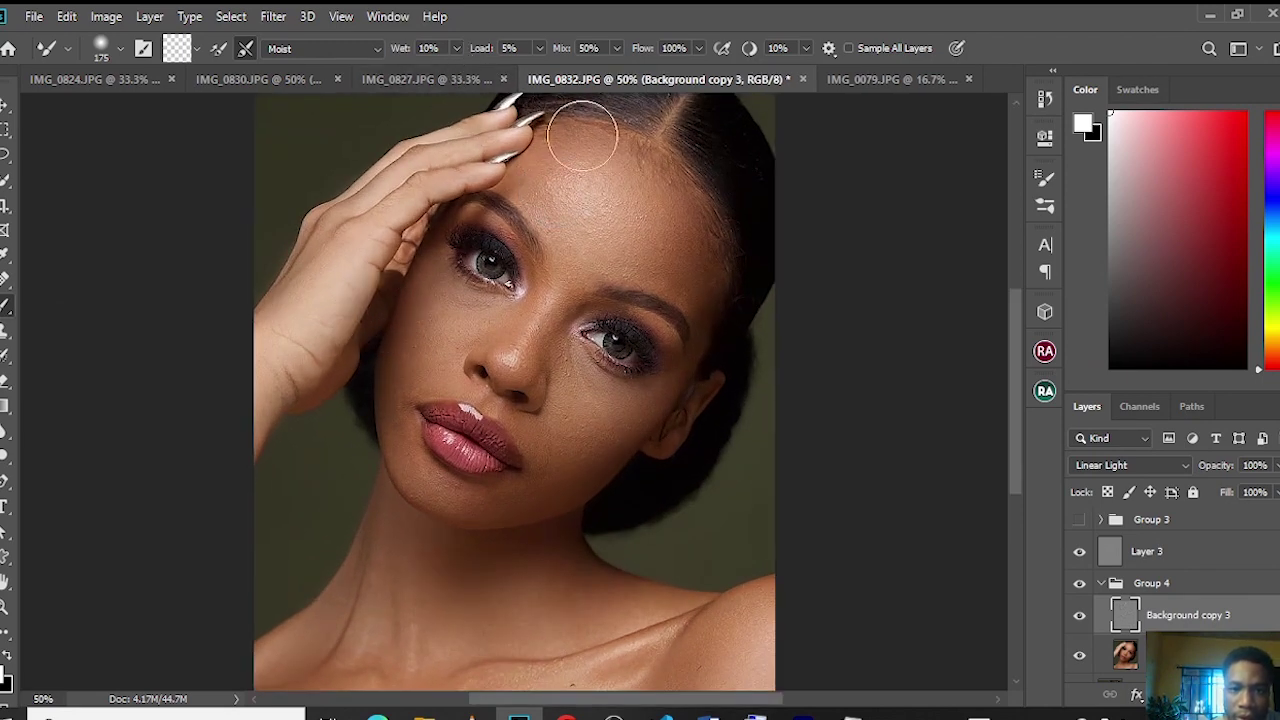
pyautogui.moveTo(560, 197); pyautogui.dragTo(592, 190)
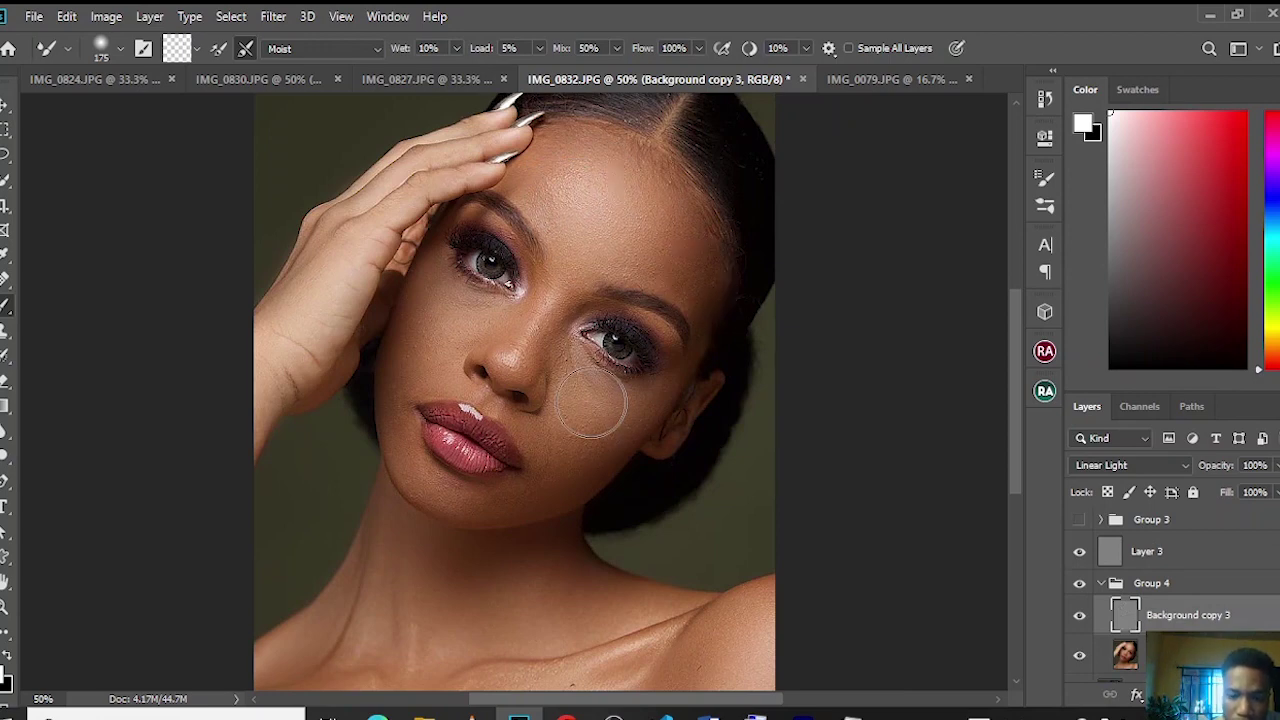
pyautogui.press('[')
pyautogui.press('[')
pyautogui.press('[')
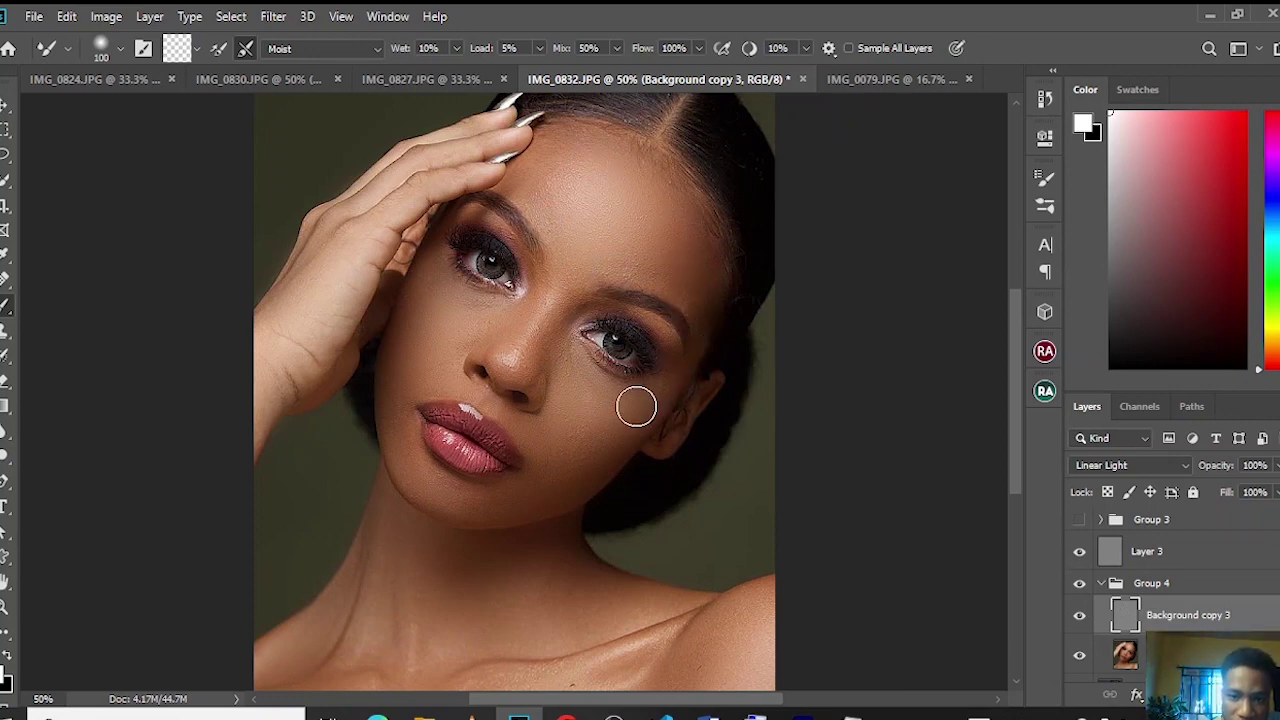
pyautogui.hotkey('ctrl', '+')
pyautogui.hotkey('ctrl', '+')
pyautogui.press('[')
pyautogui.press('[')
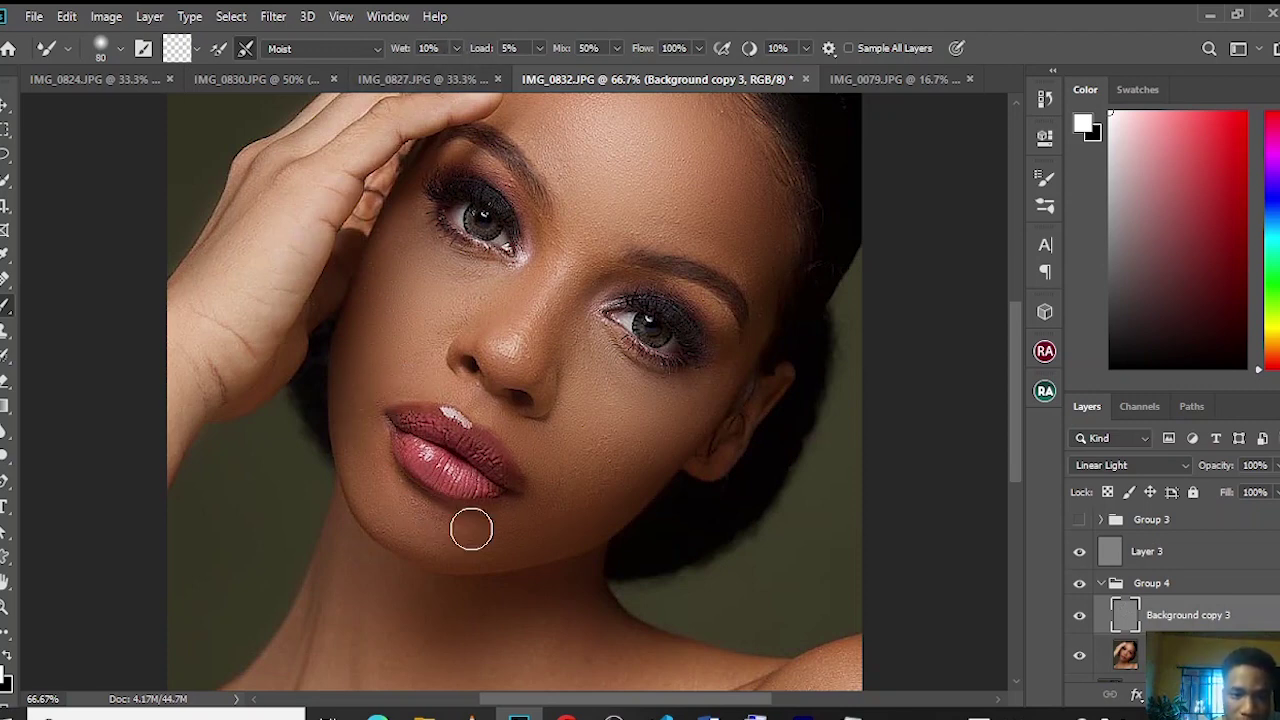
pyautogui.scroll(-2, 471, 528)
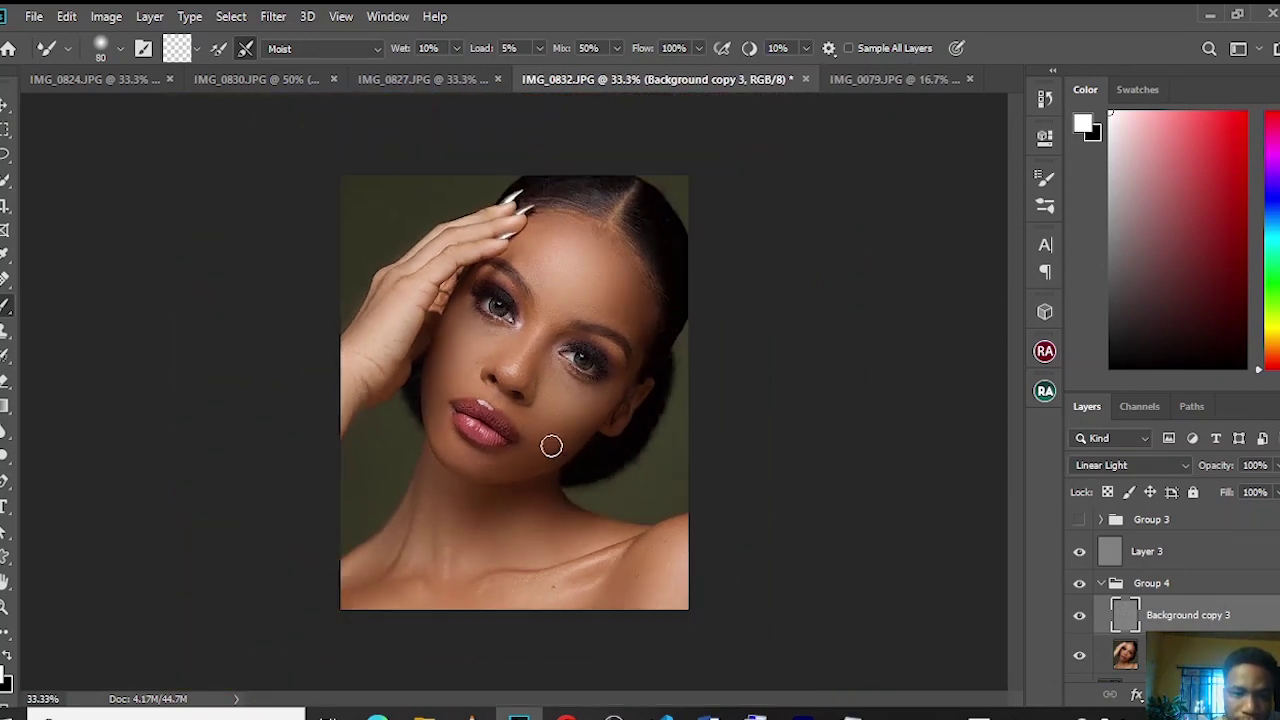
pyautogui.press(']')
pyautogui.press(']')
pyautogui.press(']')
pyautogui.press(']')
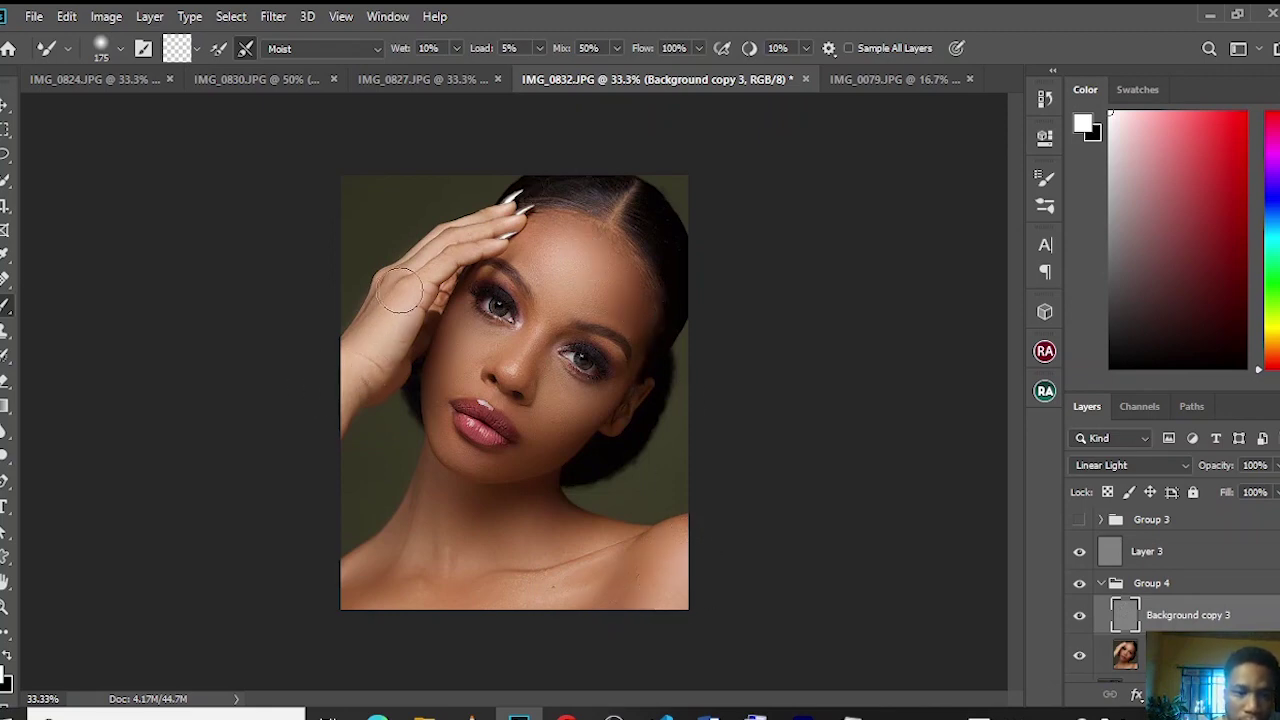
pyautogui.press('[')
pyautogui.press('[')
pyautogui.press('[')
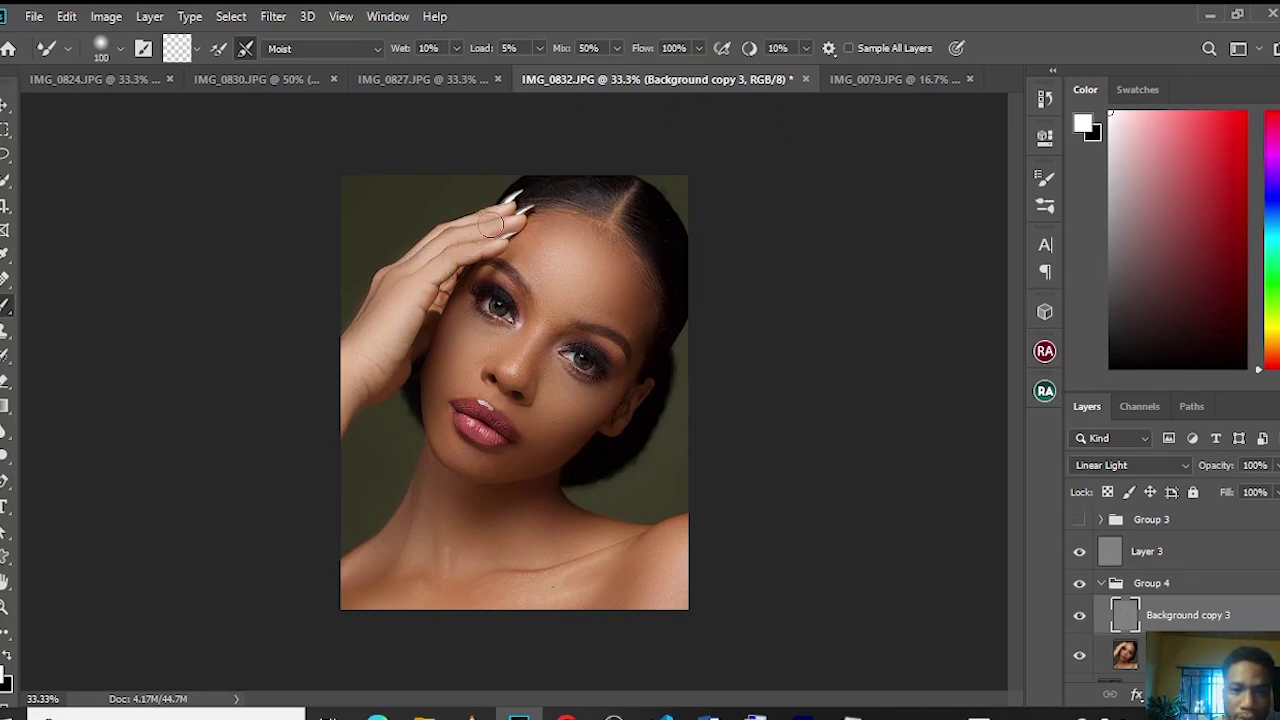
# - Dismiss an accidental menu, minimize Photoshop and bring it back to the front
pyautogui.hotkey('alt', 'h')
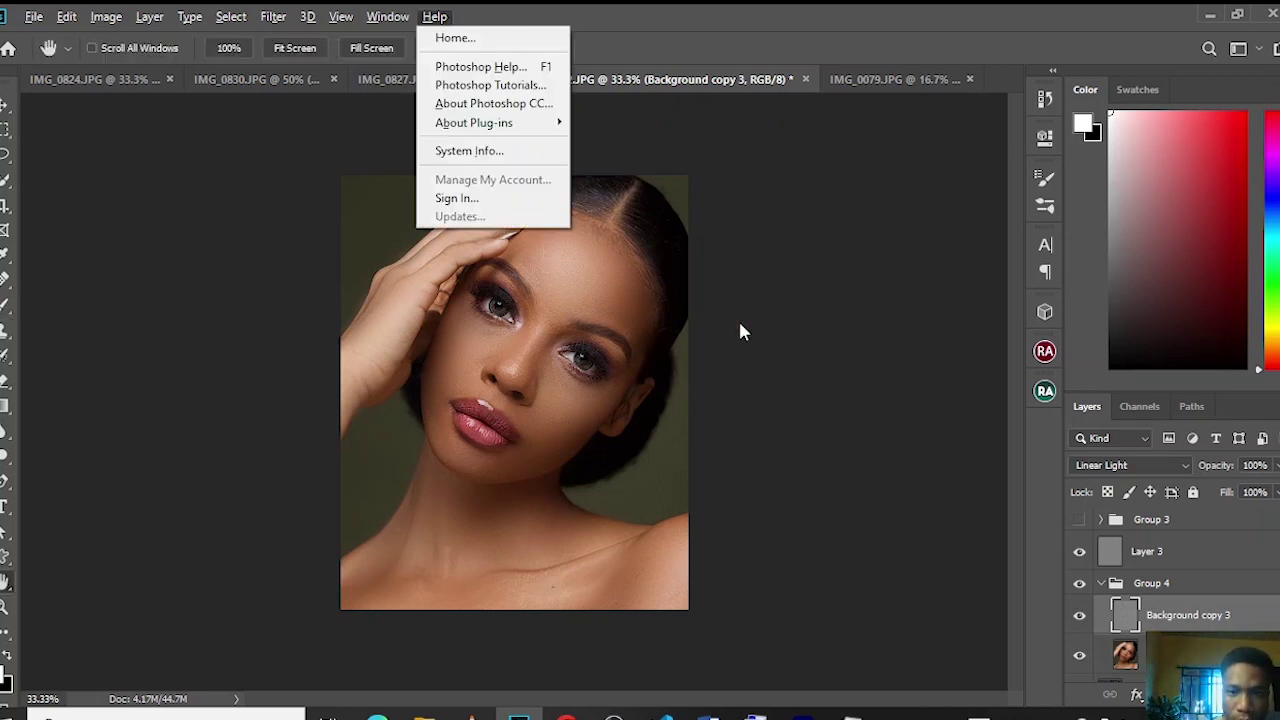
pyautogui.press('Escape')
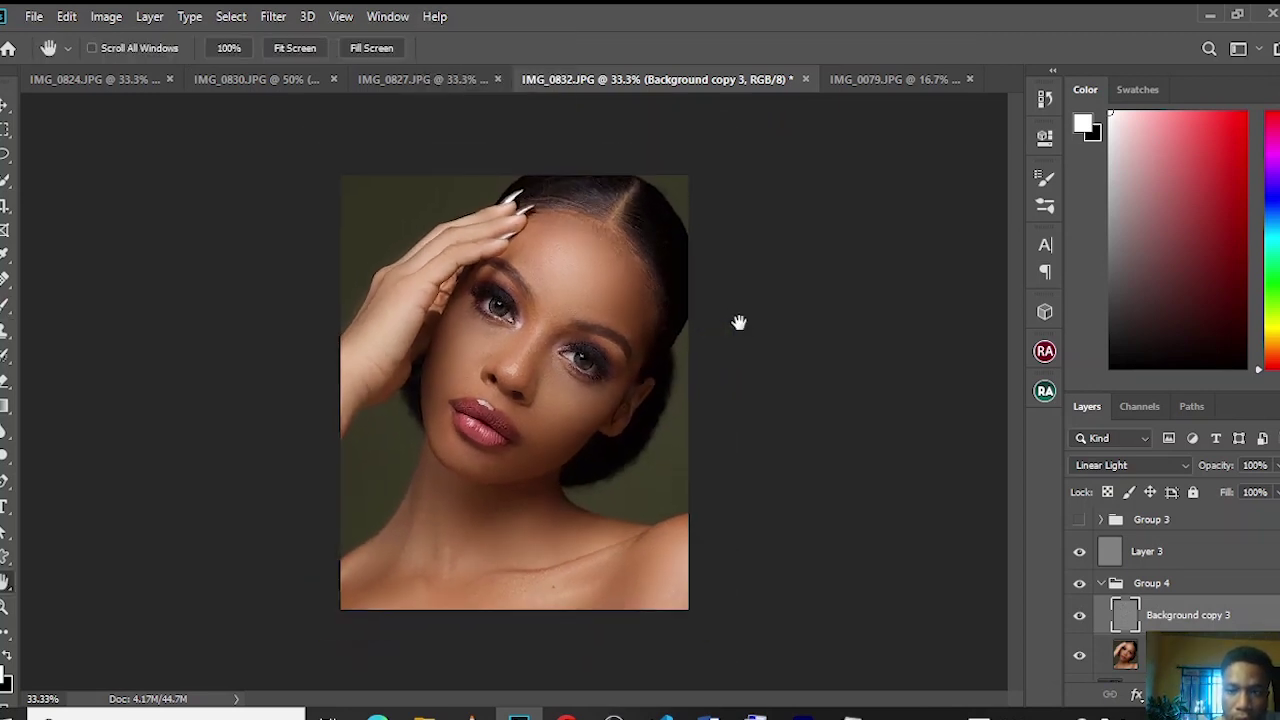
pyautogui.click(1208, 15)
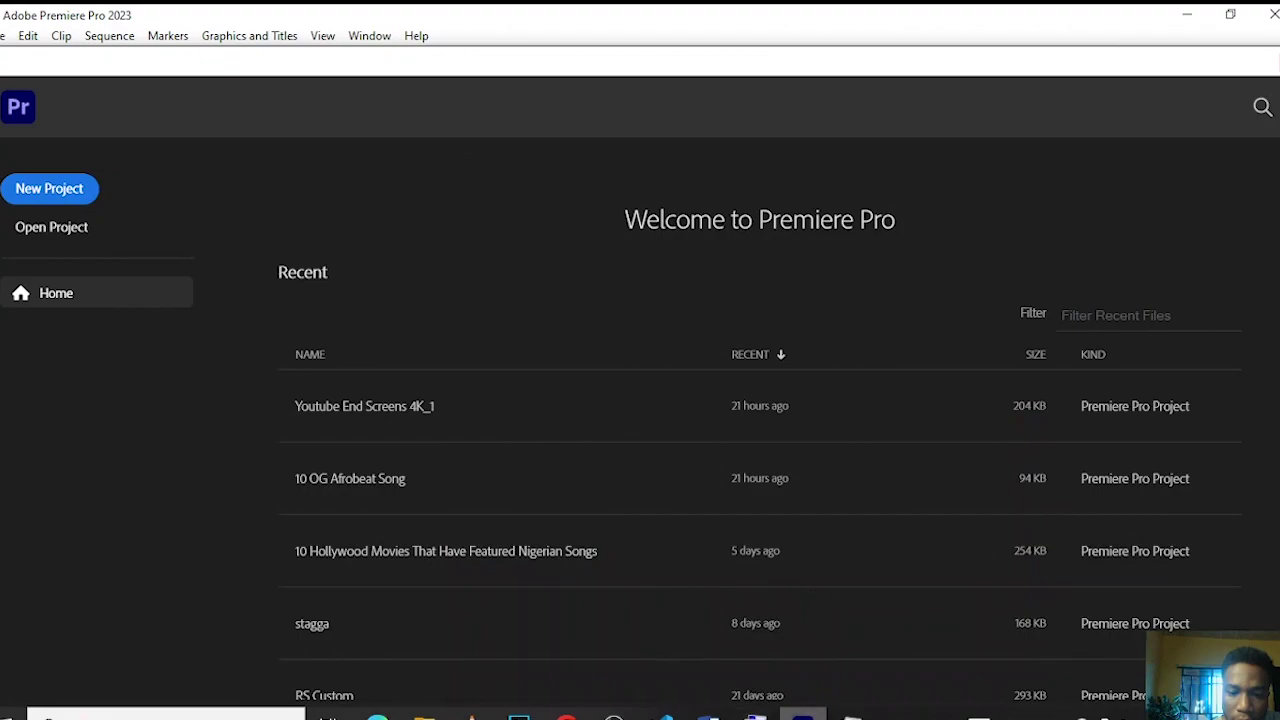
pyautogui.click(803, 716)
pyautogui.click(803, 716)
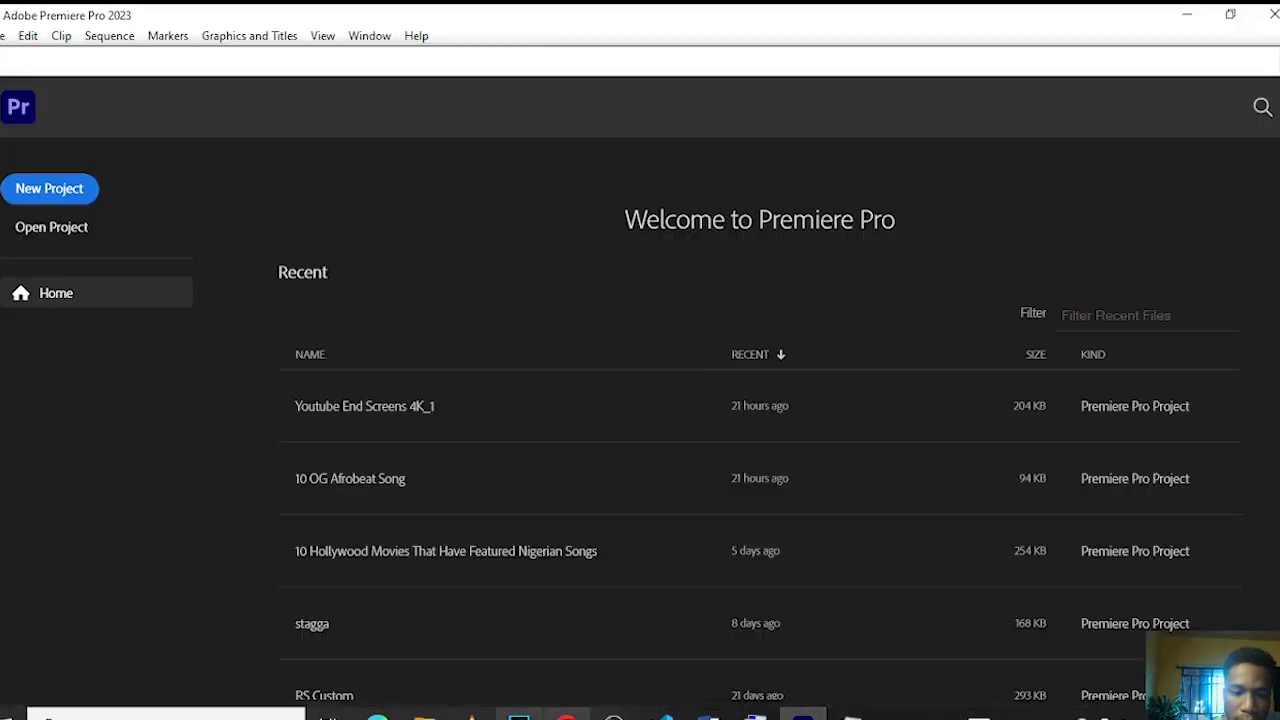
pyautogui.click(518, 716)
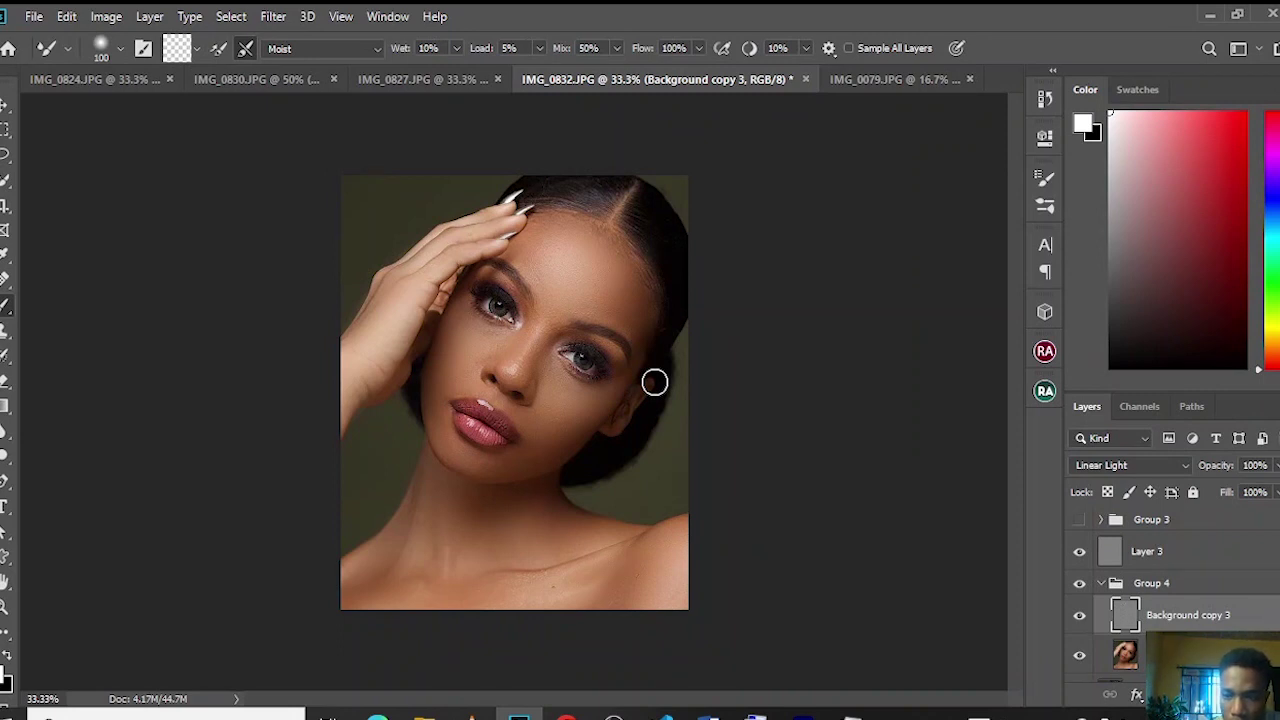
# - Toggle Group 4 off and on twice to compare the portrait with and without the retouch
pyautogui.click(1080, 584)
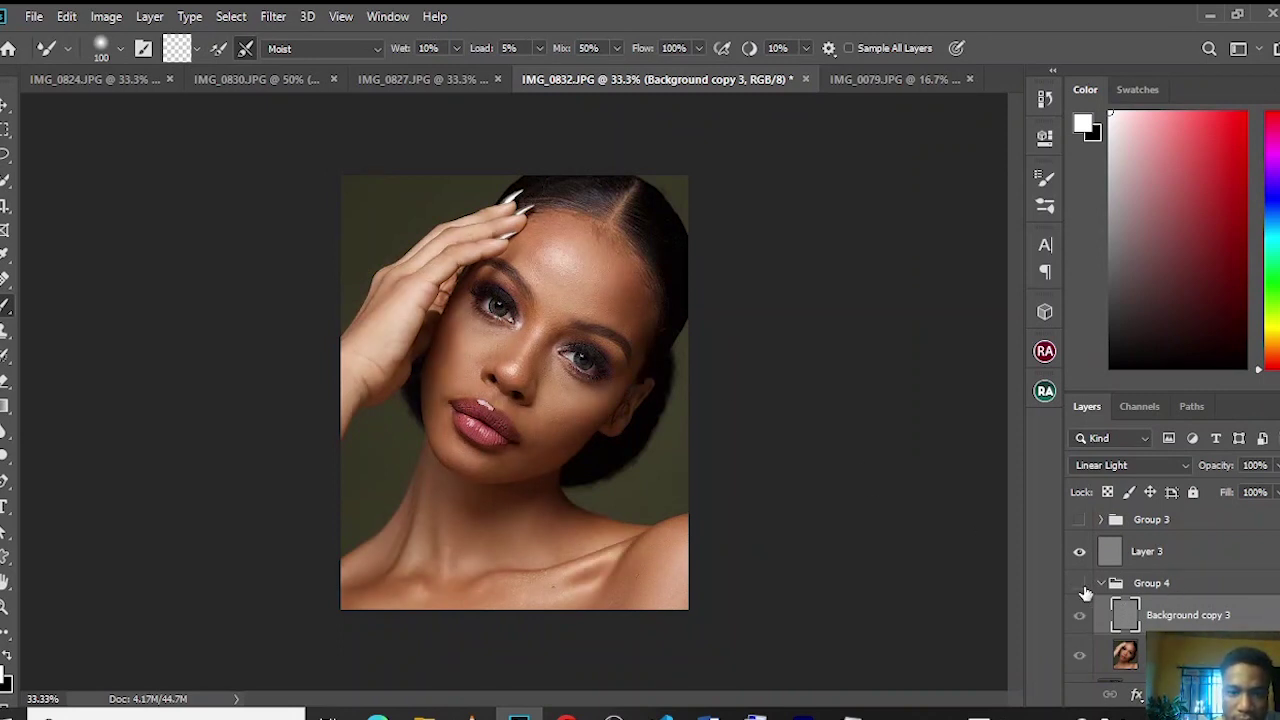
pyautogui.click(1083, 588)
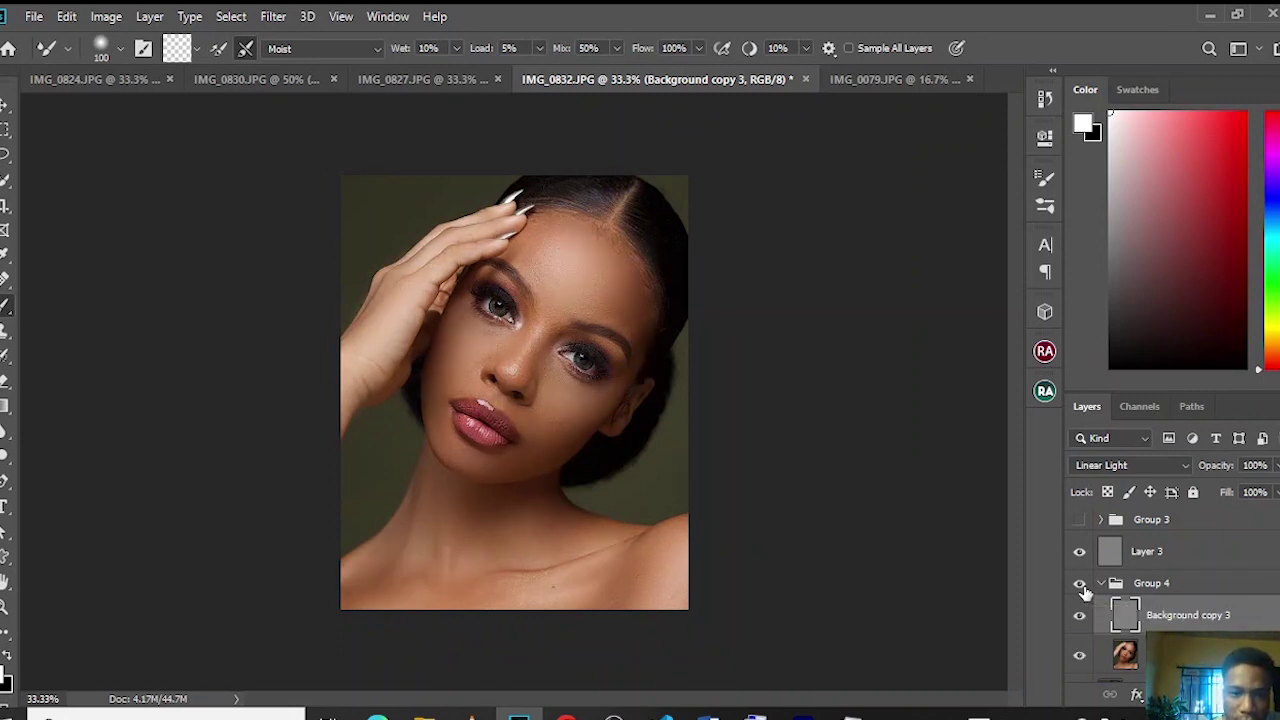
pyautogui.click(1083, 587)
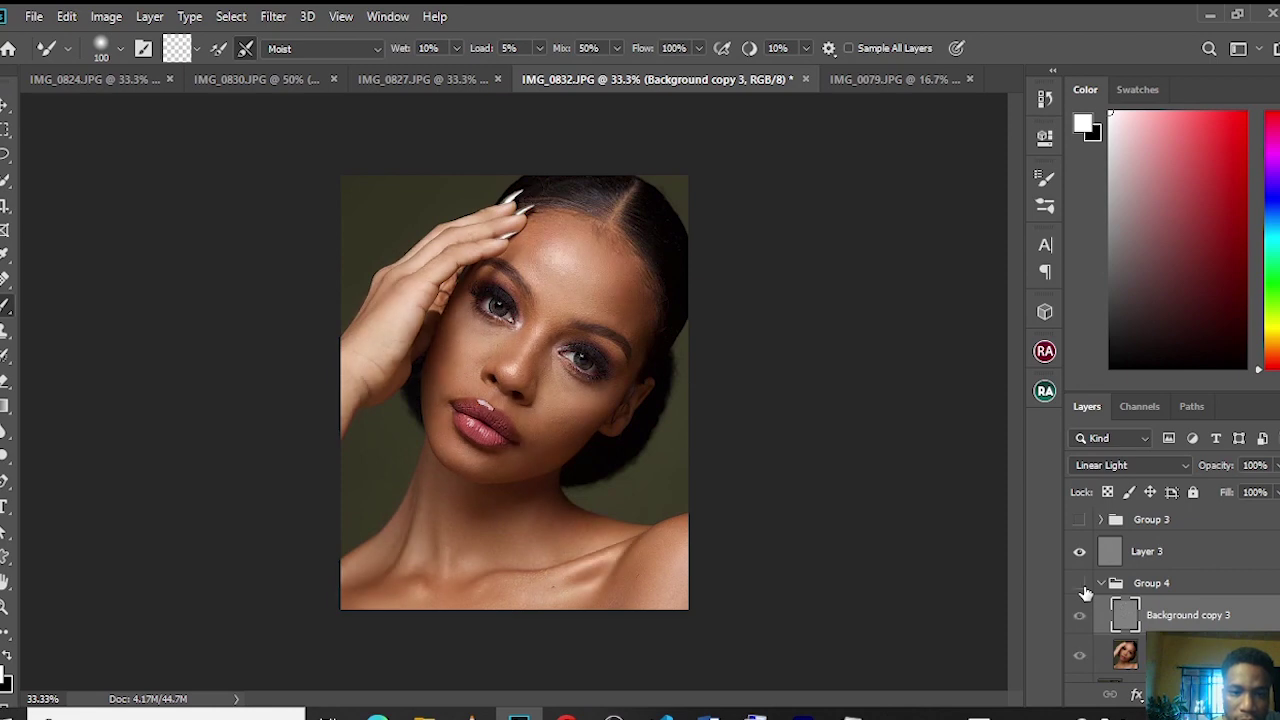
pyautogui.click(1083, 587)
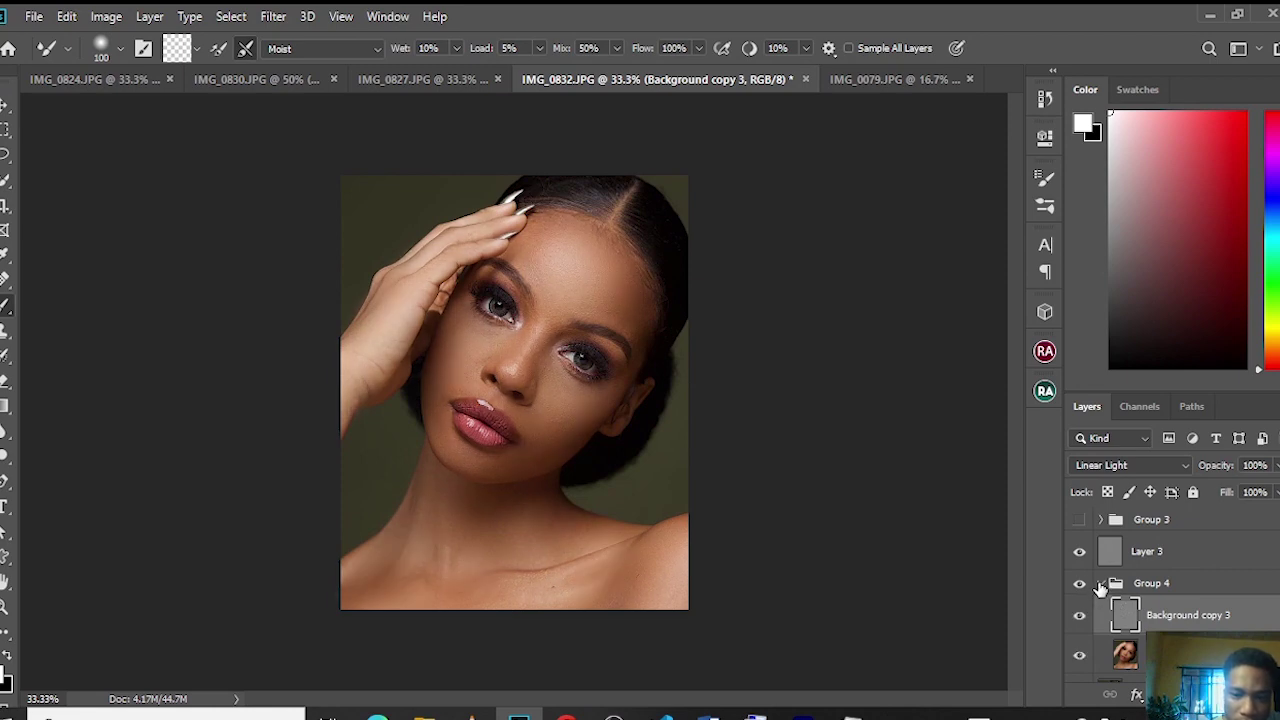
# - Collapse Group 4, select Layer 3 and show the new fill/adjustment layer list
pyautogui.click(1103, 588)
pyautogui.click(1101, 584)
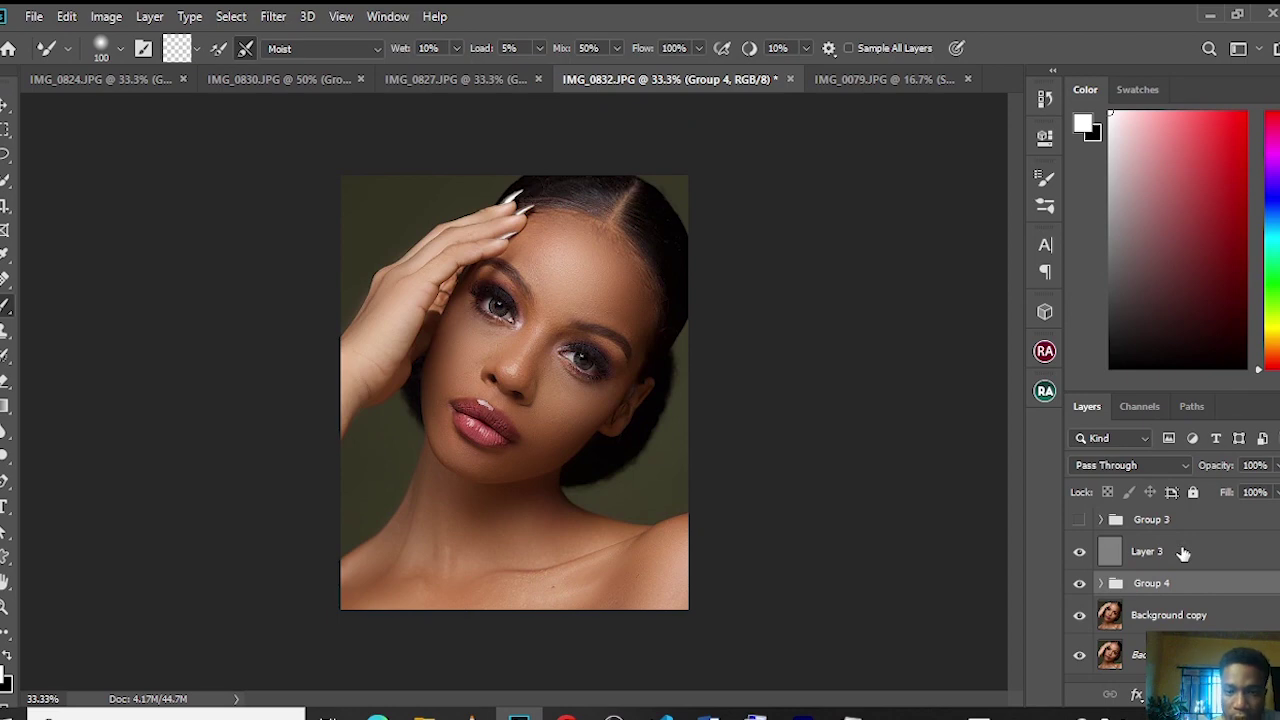
pyautogui.click(1183, 554)
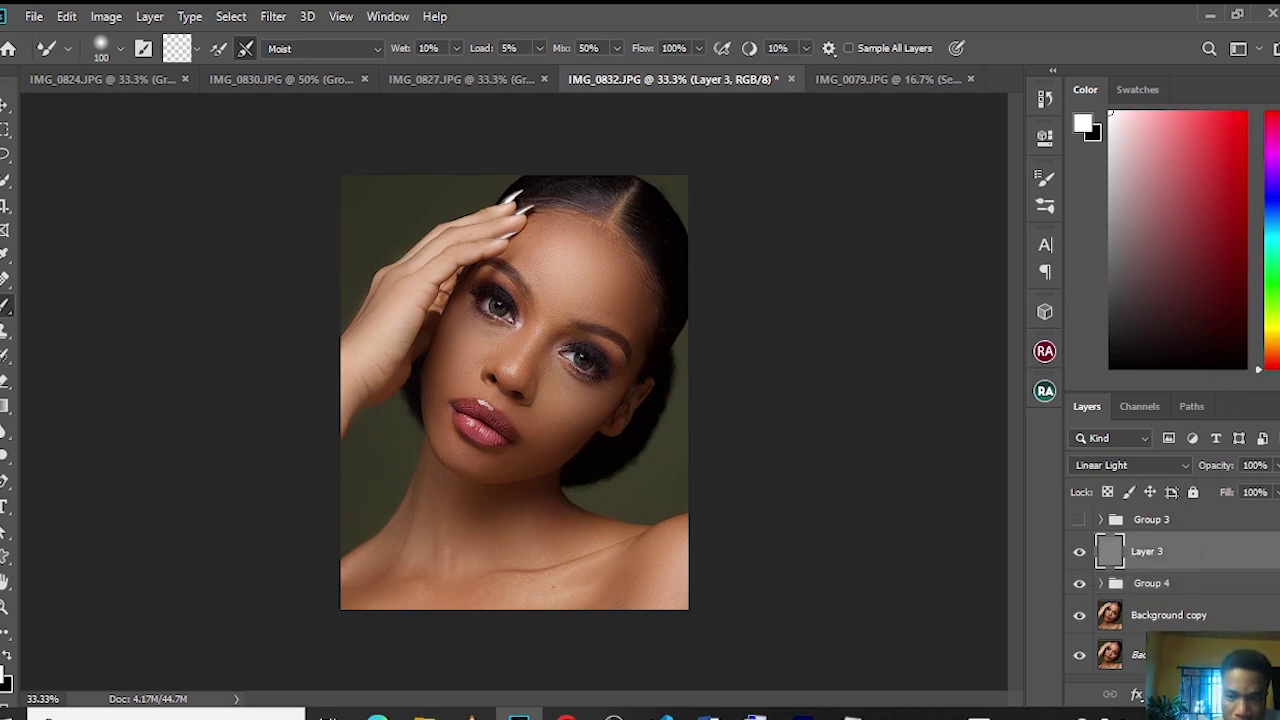
pyautogui.click(1160, 694)
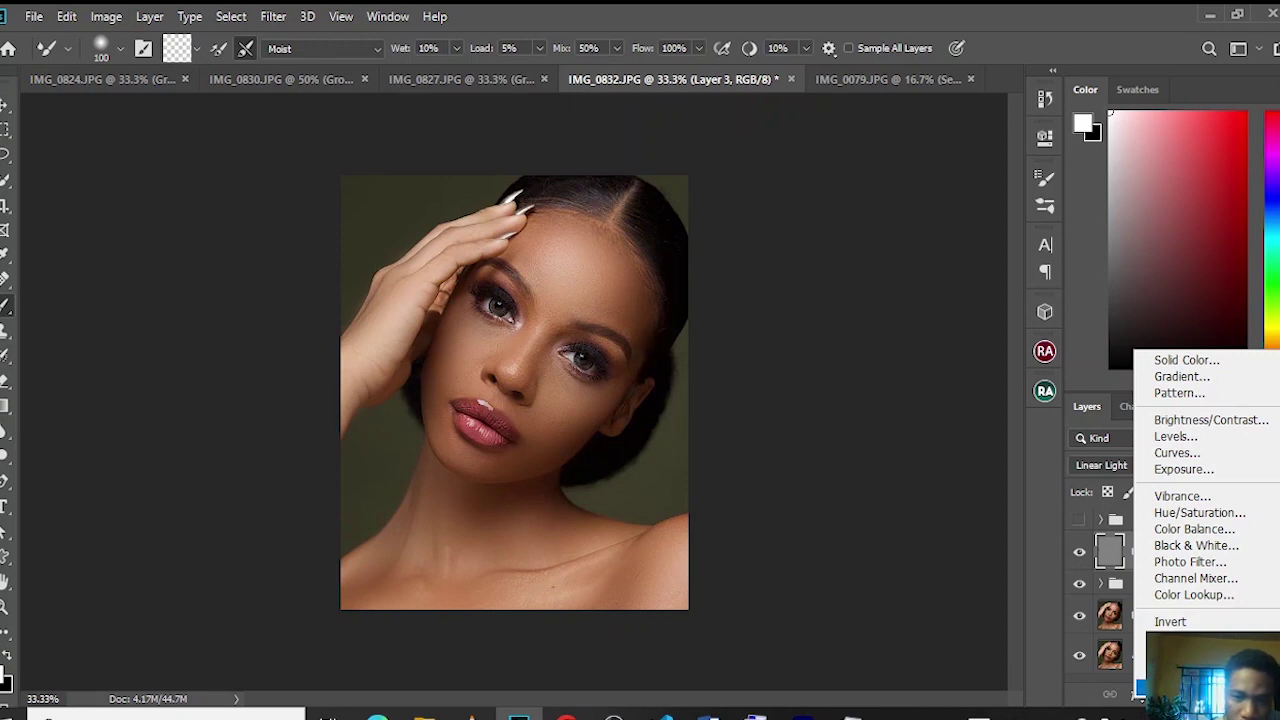
# - Add a Selective Color layer with Blacks Black at +4 and Neutrals Black at +10%
pyautogui.click(1190, 687)
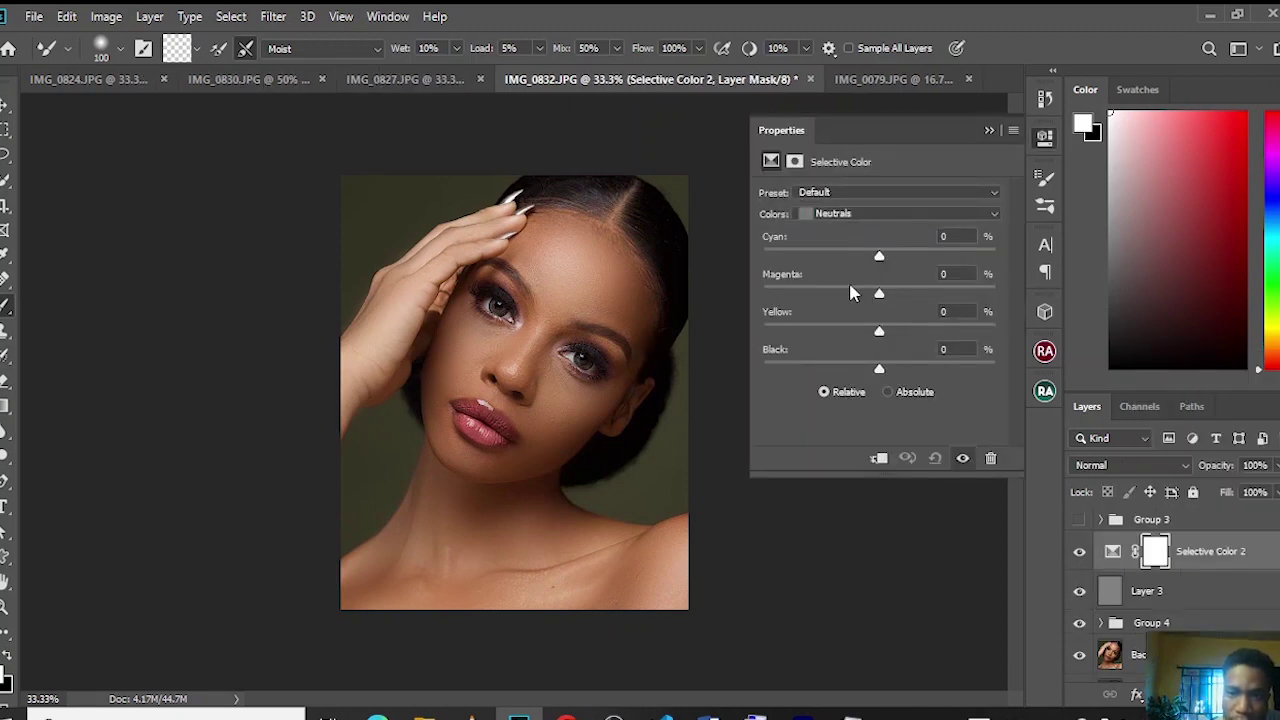
pyautogui.click(866, 216)
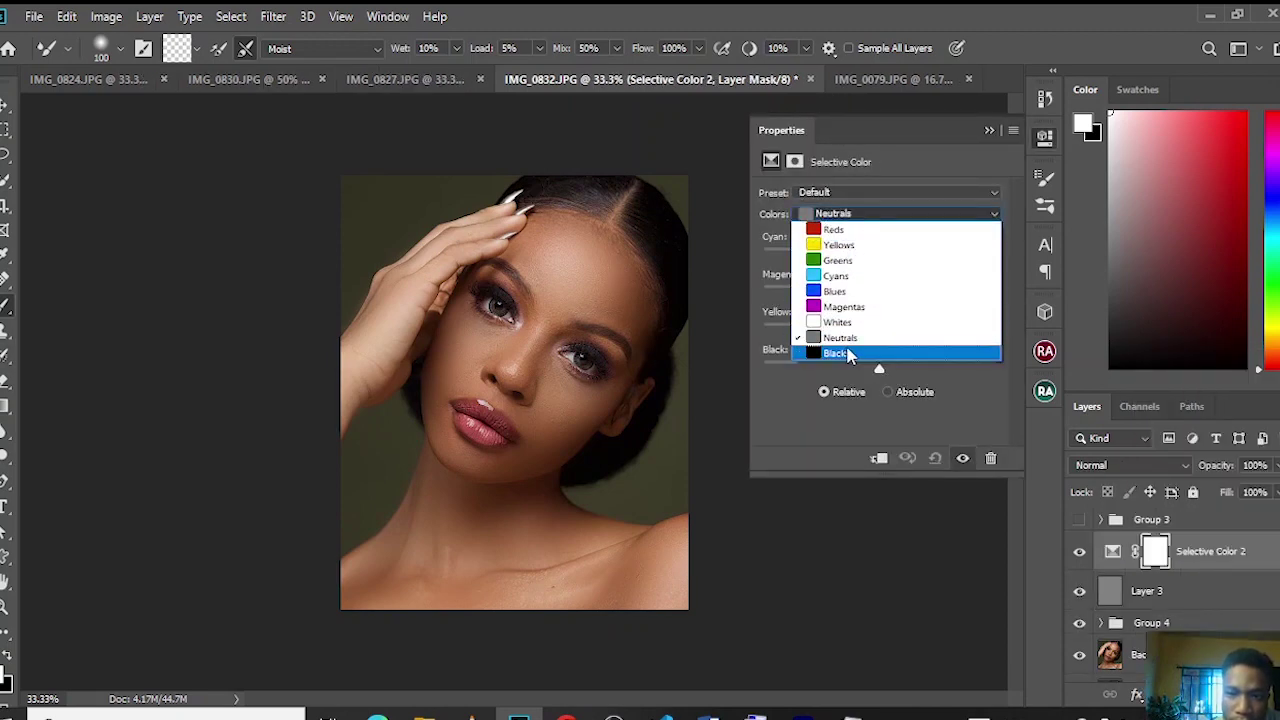
pyautogui.click(850, 354)
pyautogui.moveTo(887, 370); pyautogui.dragTo(885, 373)
pyautogui.click(878, 213)
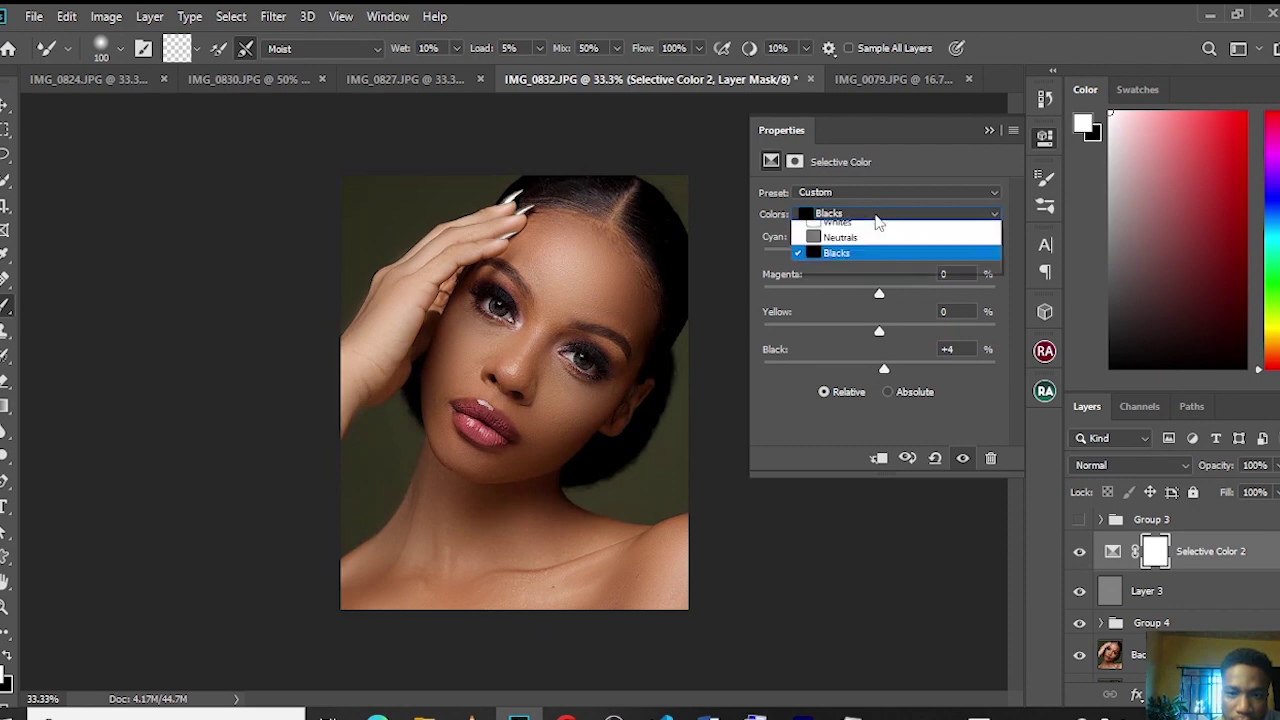
pyautogui.click(872, 334)
pyautogui.moveTo(879, 367); pyautogui.dragTo(893, 371)
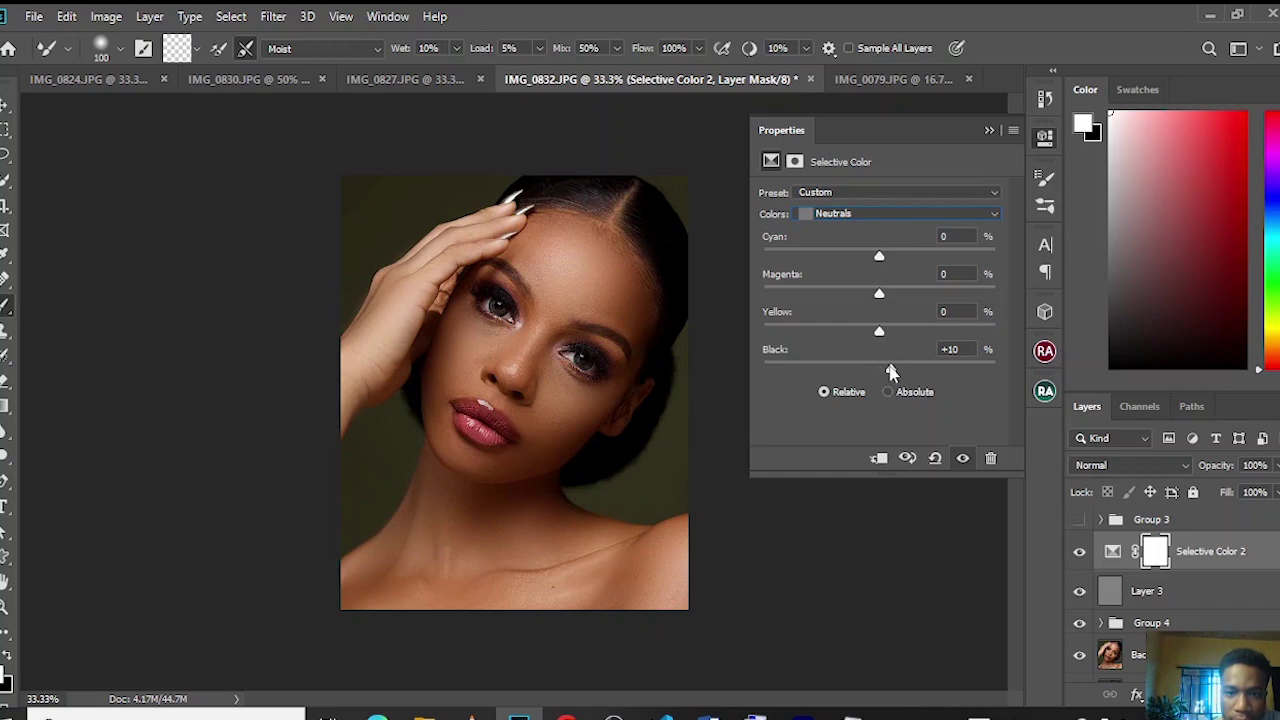
pyautogui.click(990, 131)
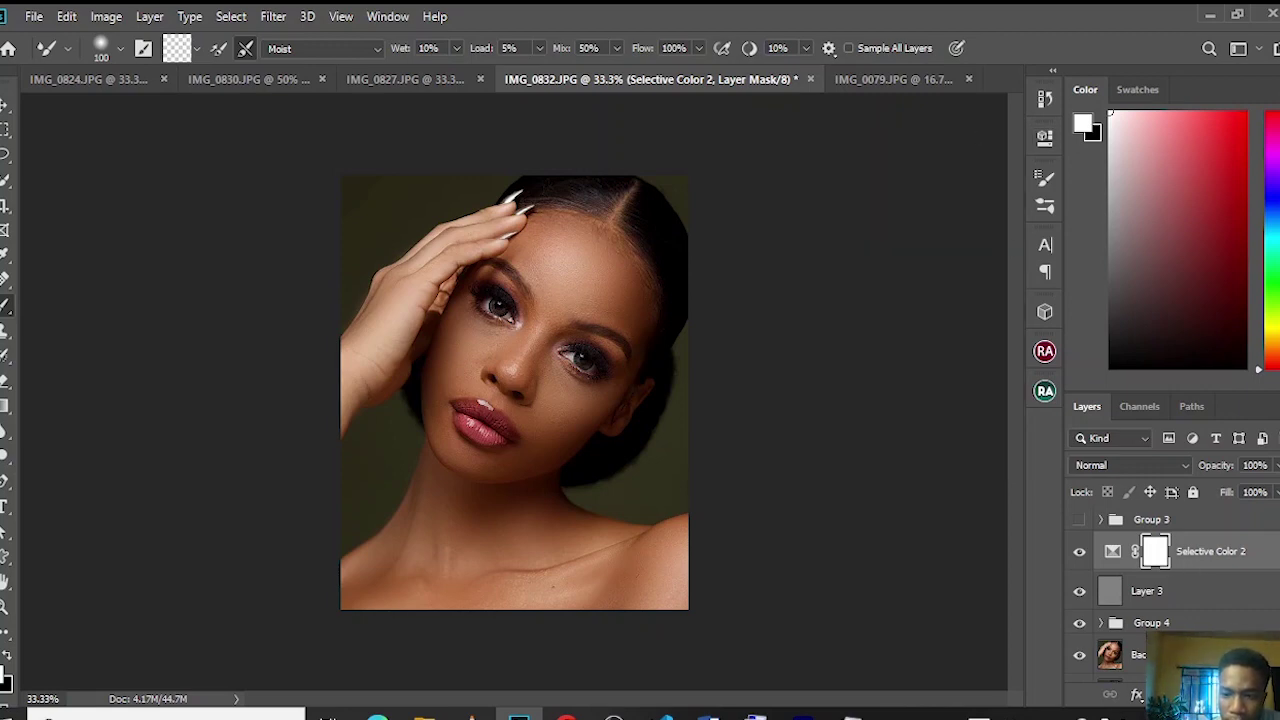
pyautogui.click(1193, 694)
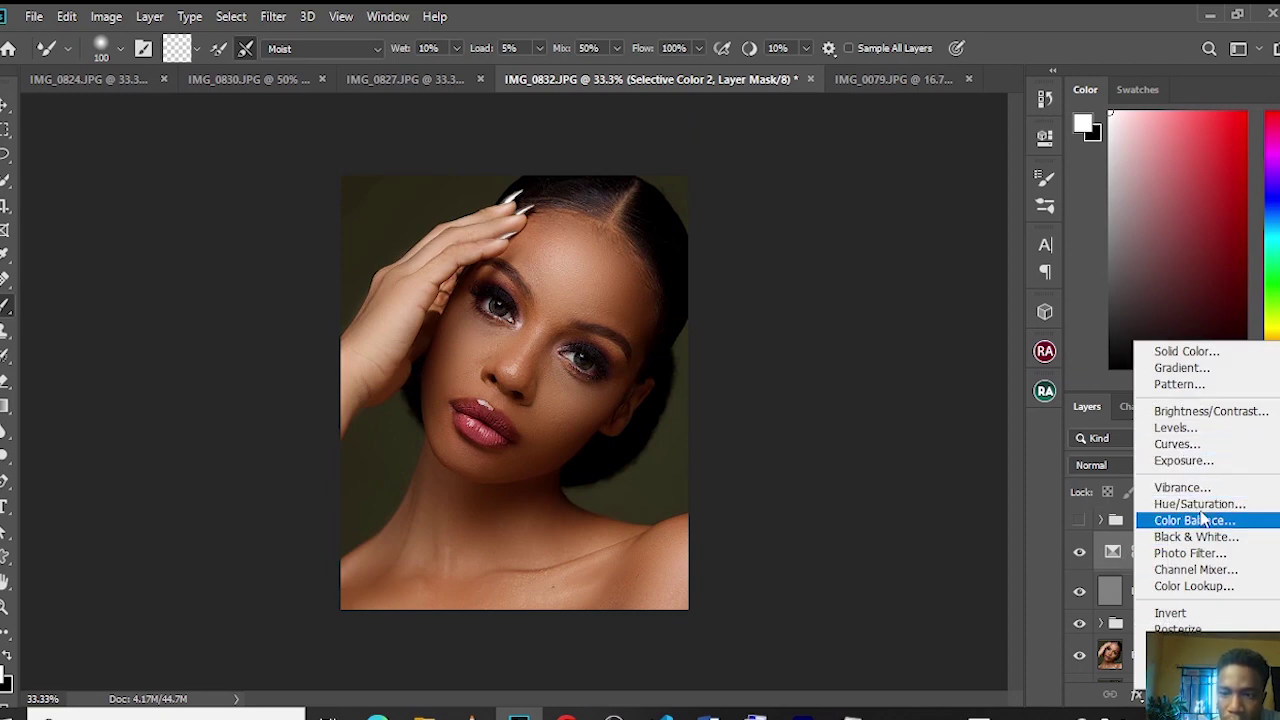
# - Add a Levels 2 layer with the RGB midtone input raised to 1.22
pyautogui.click(1173, 430)
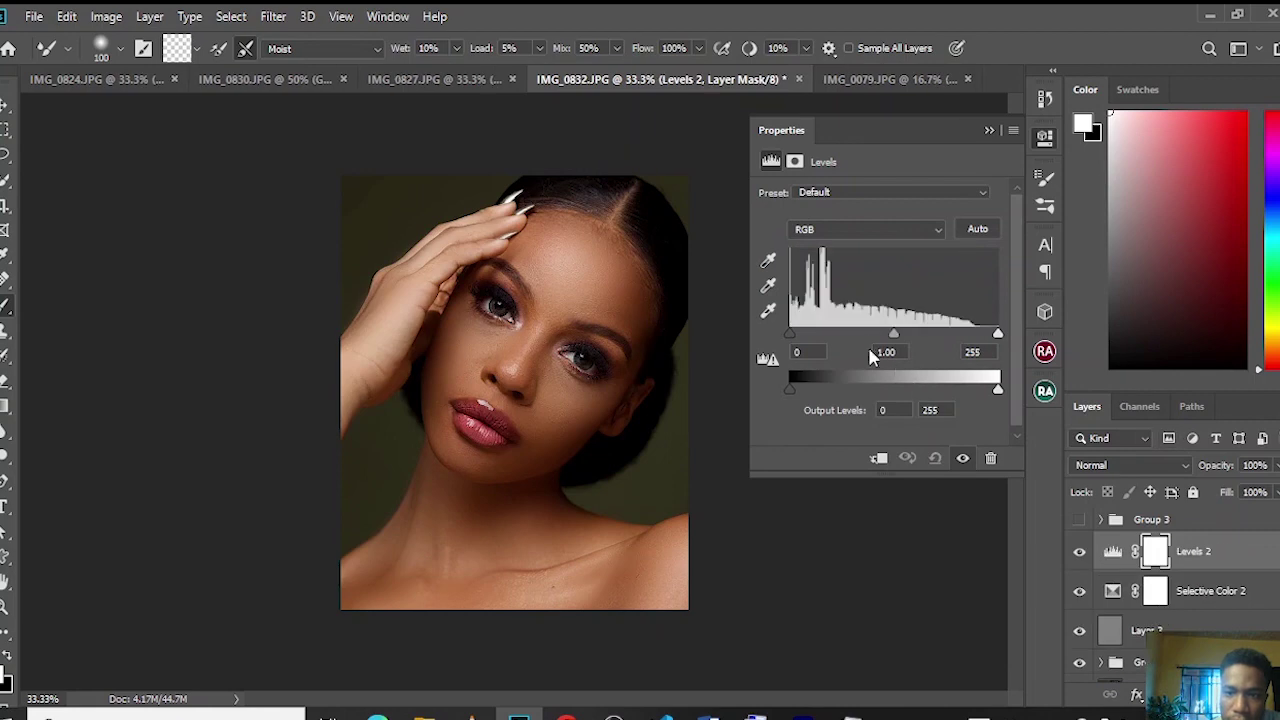
pyautogui.moveTo(890, 336); pyautogui.dragTo(879, 337)
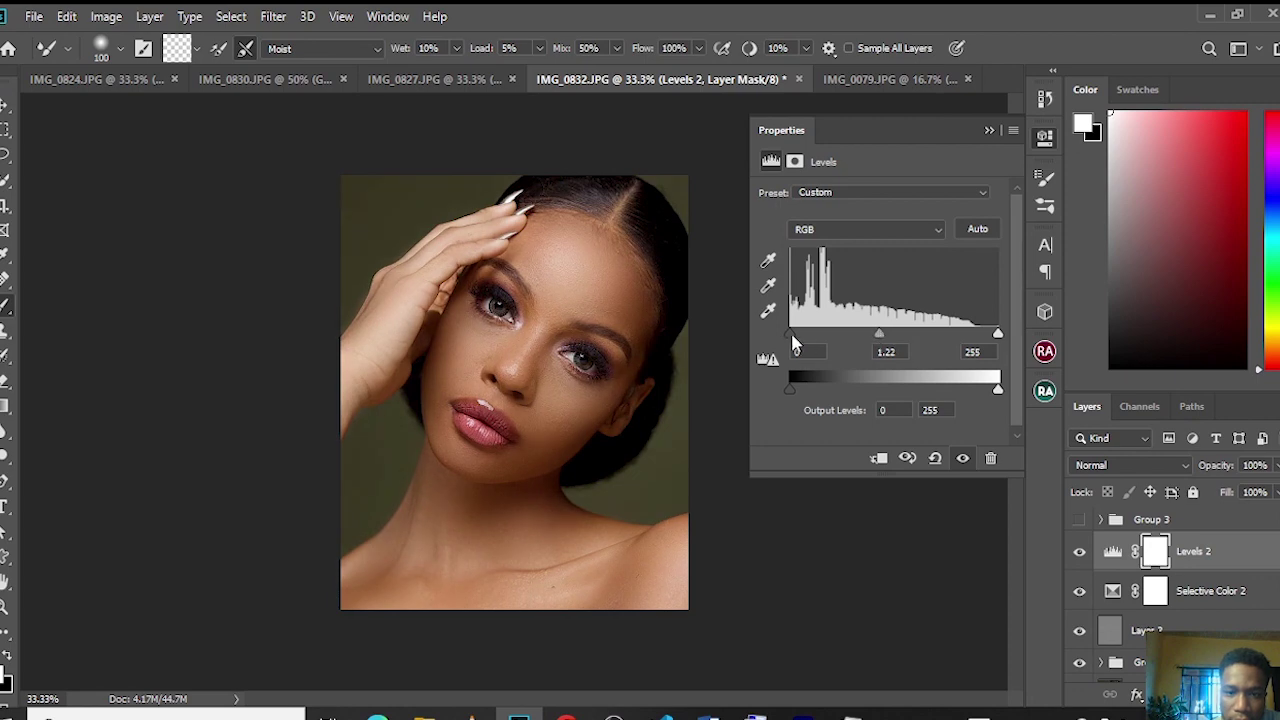
pyautogui.moveTo(792, 343)
pyautogui.mouseDown()
pyautogui.moveTo(808, 345)
pyautogui.moveTo(796, 347)
pyautogui.mouseUp()
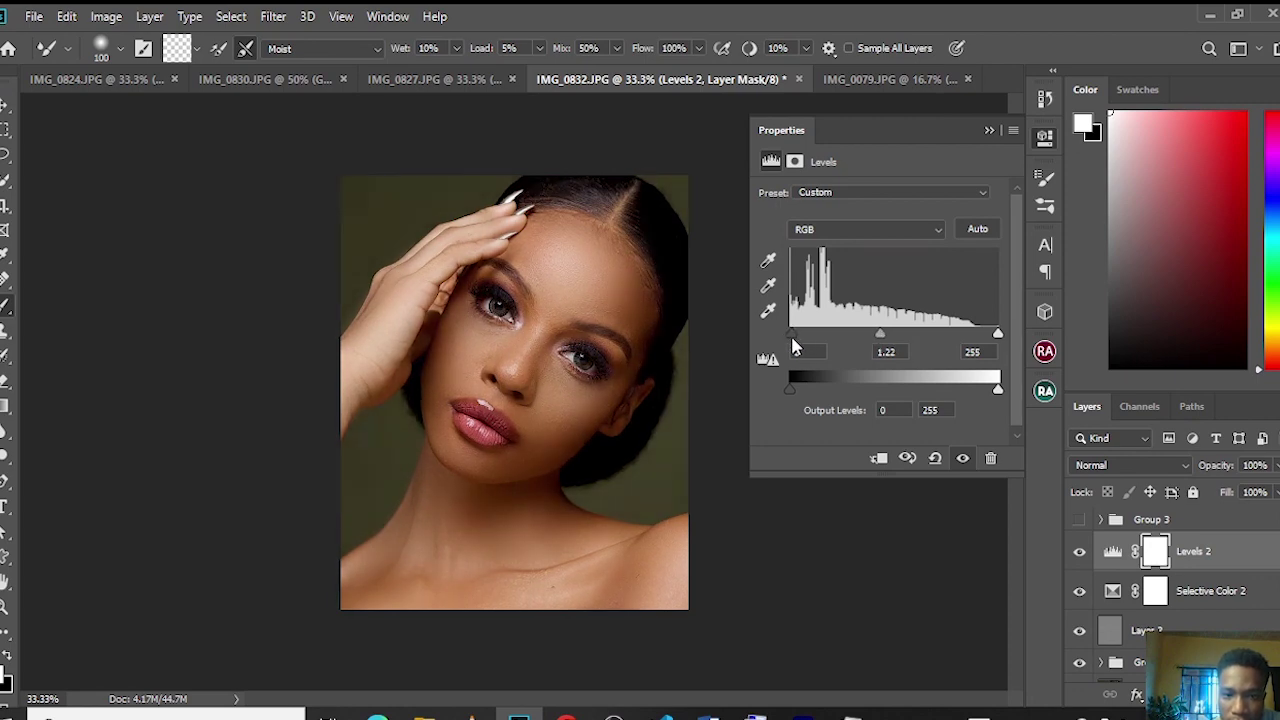
pyautogui.click(991, 129)
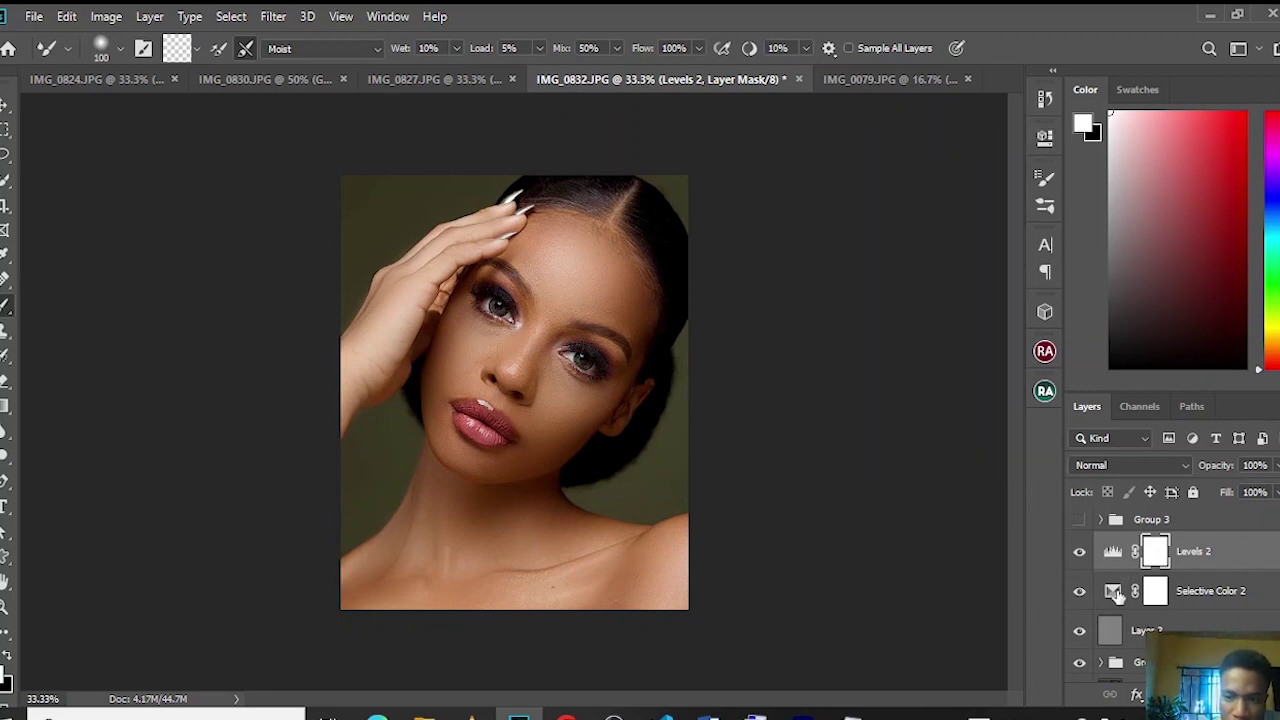
# - Set Selective Color 2's Reds to Cyan -26, Magenta +1, Yellow -7, Black -1
pyautogui.doubleClick(1114, 592)
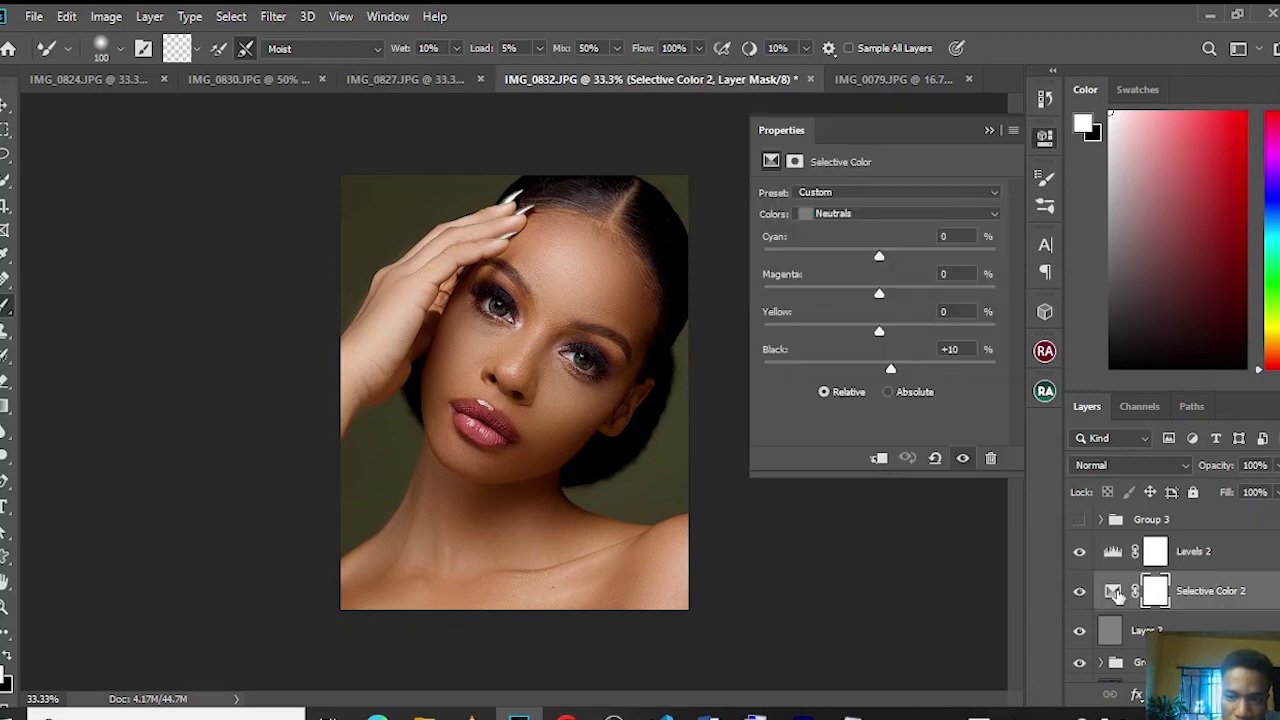
pyautogui.click(866, 214)
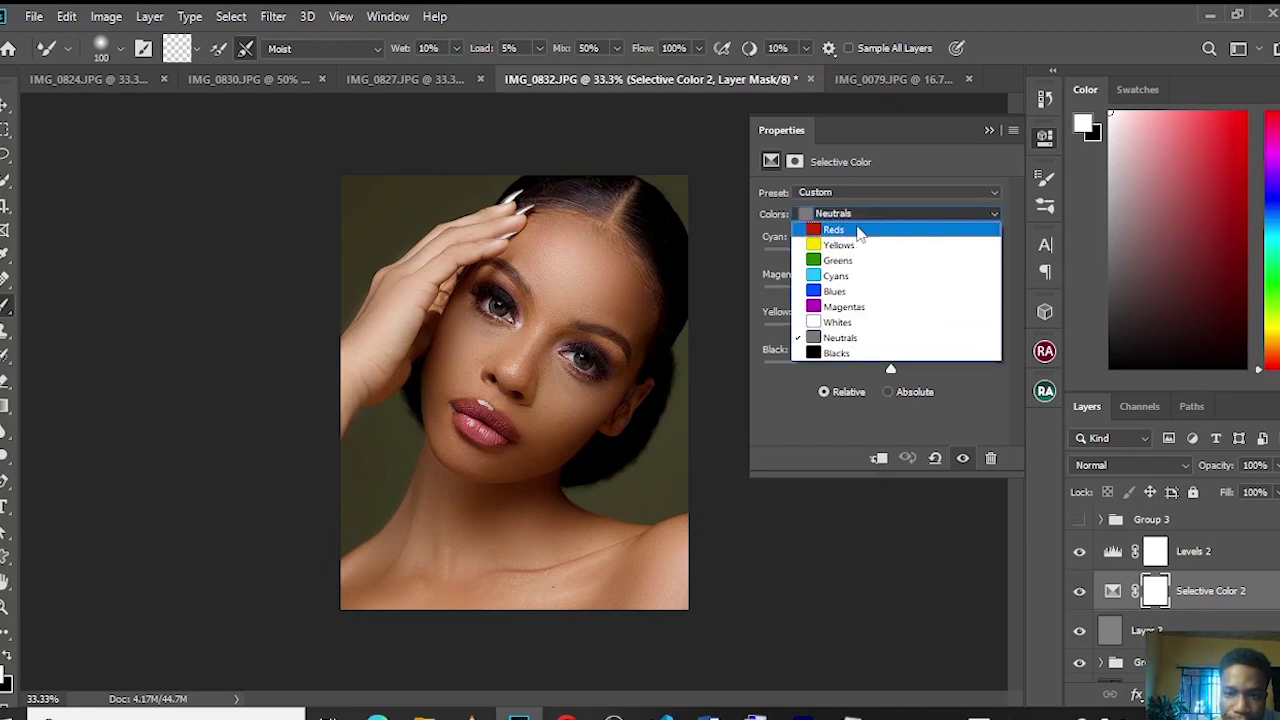
pyautogui.click(858, 231)
pyautogui.moveTo(880, 256); pyautogui.dragTo(838, 258)
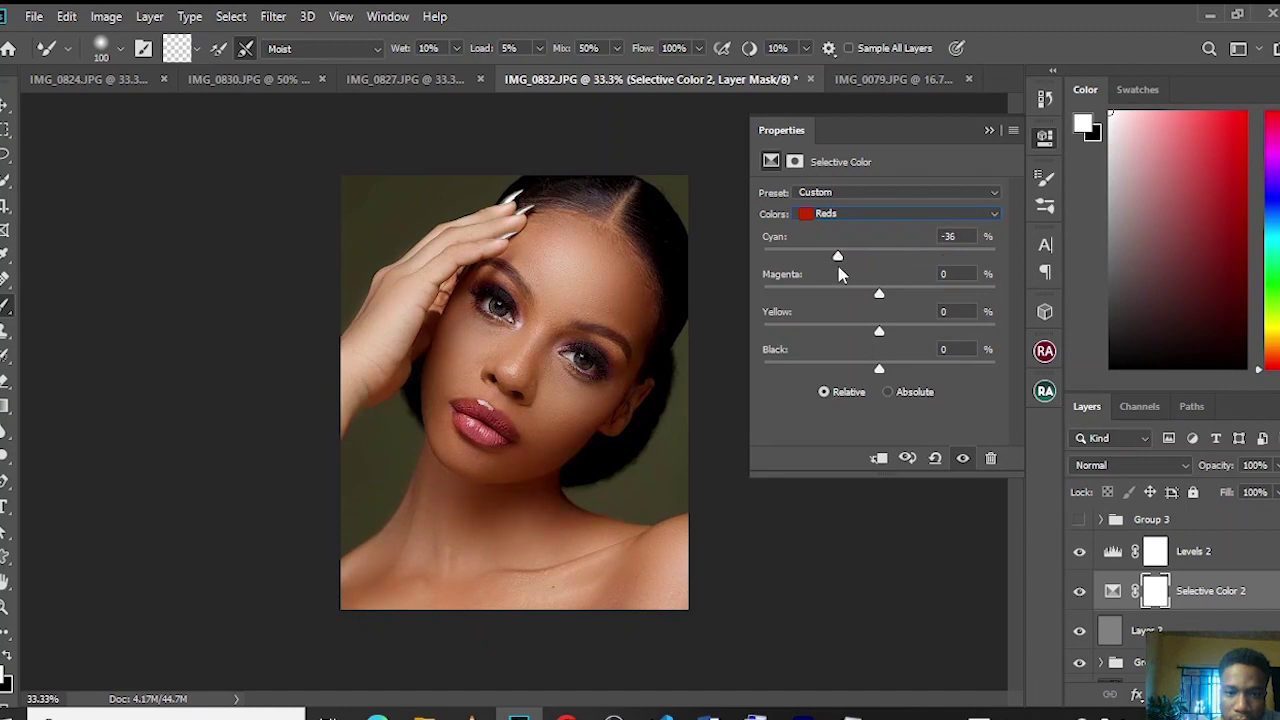
pyautogui.moveTo(880, 297); pyautogui.dragTo(872, 335)
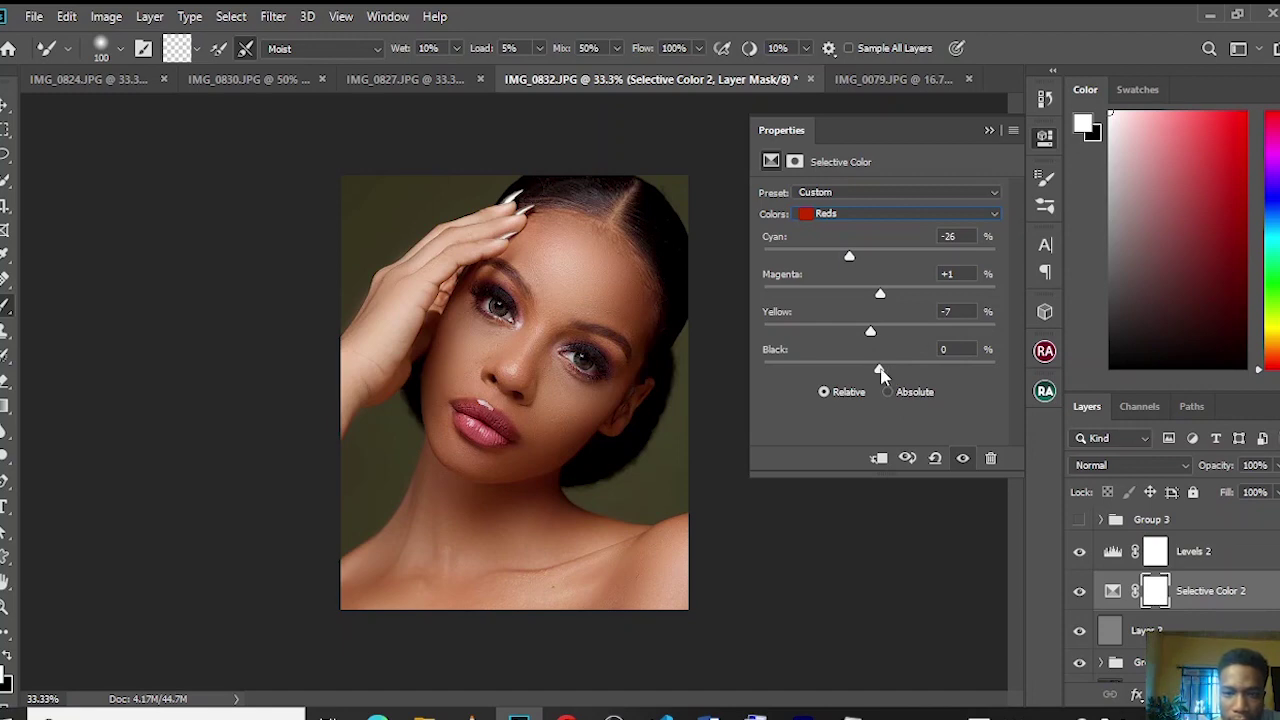
pyautogui.moveTo(882, 373)
pyautogui.mouseDown()
pyautogui.moveTo(946, 378)
pyautogui.moveTo(880, 378)
pyautogui.mouseUp()
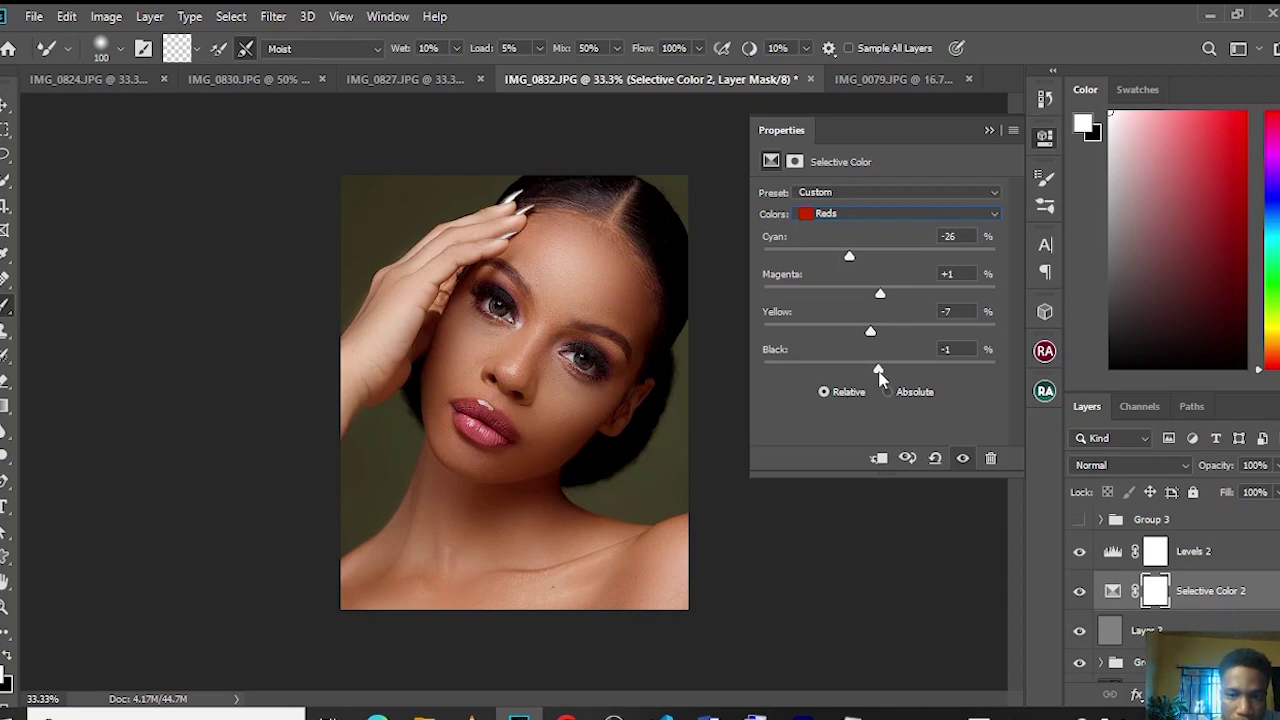
pyautogui.click(989, 131)
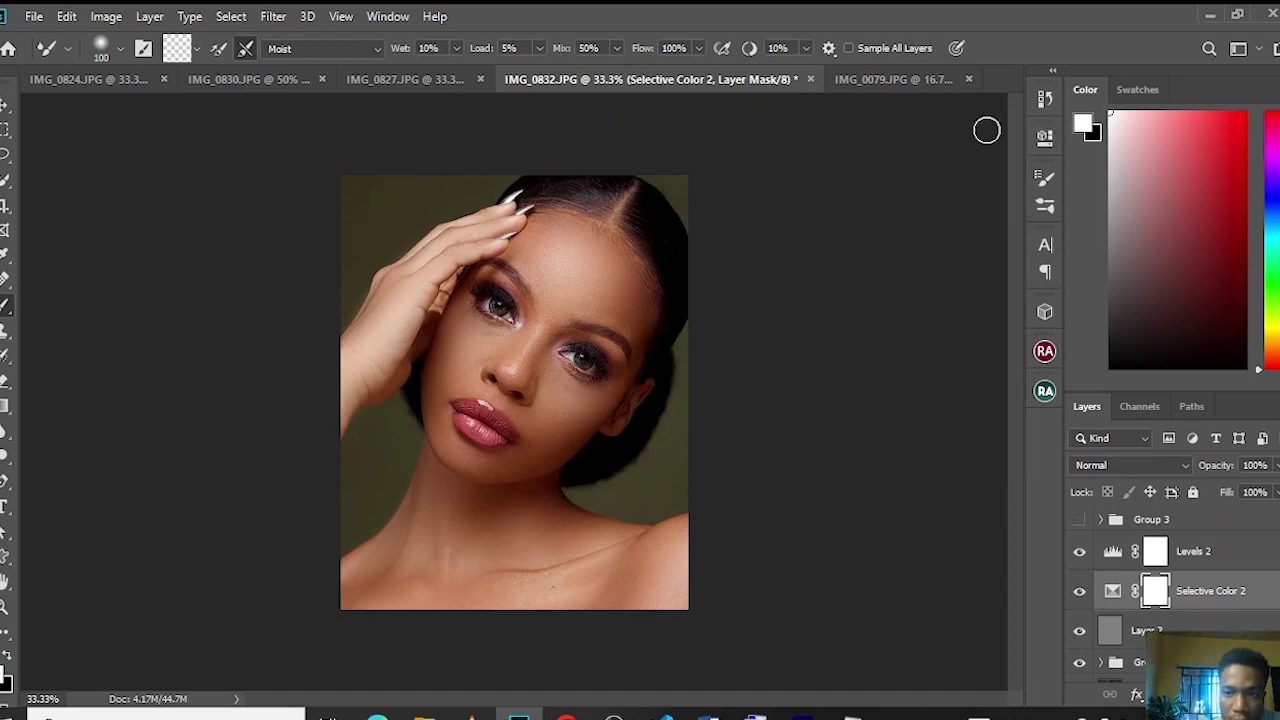
# - Toggle Selective Color 2 off and on to compare, then make Levels 2 active
pyautogui.click(1079, 592)
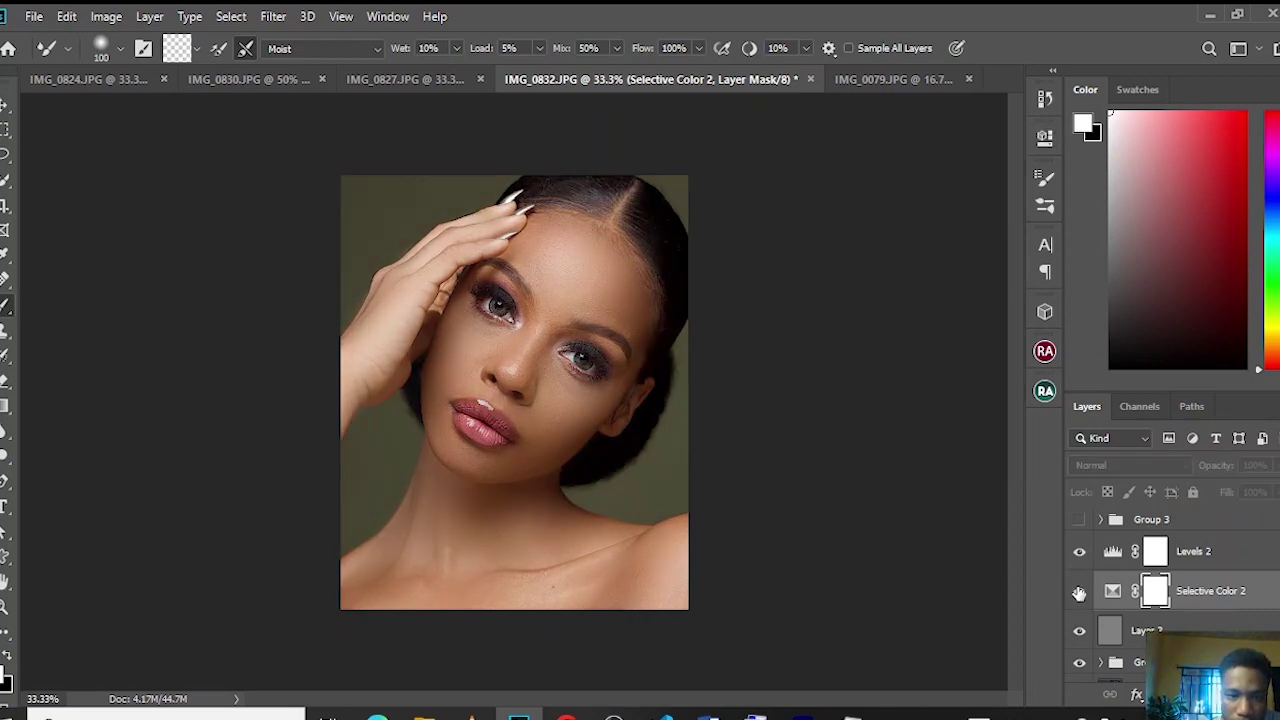
pyautogui.click(1079, 593)
pyautogui.click(1079, 593)
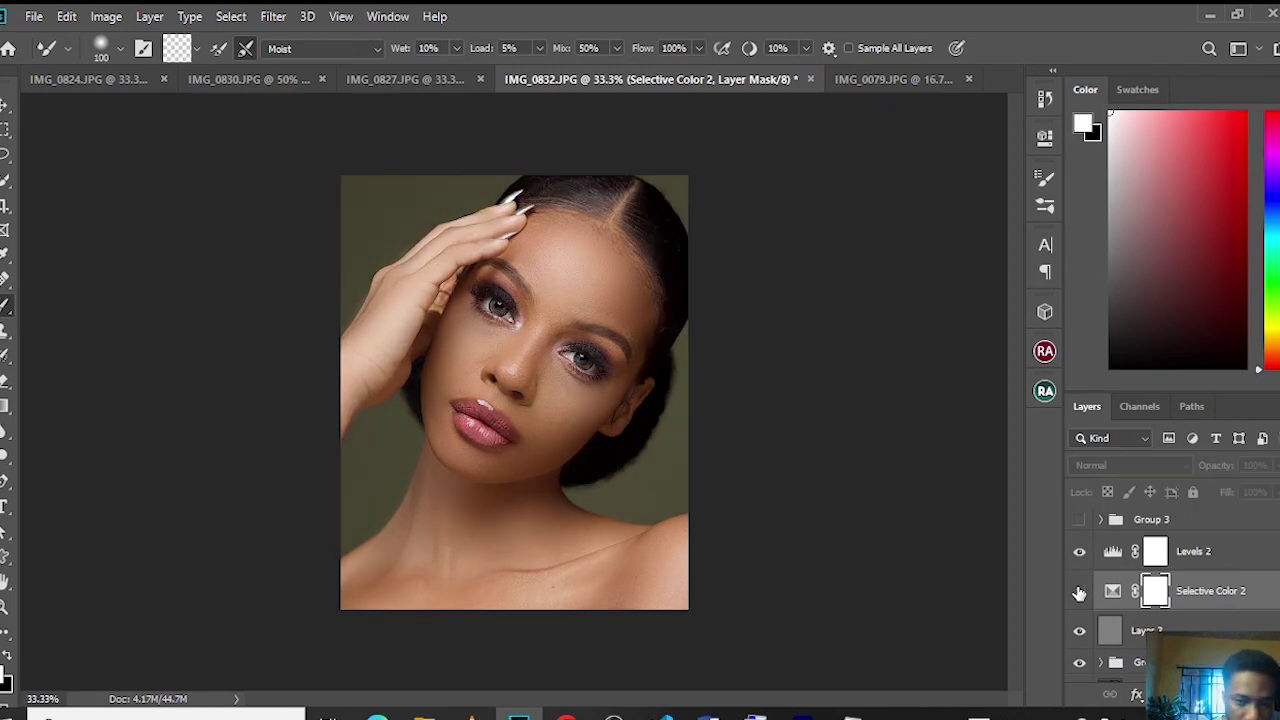
pyautogui.click(1079, 593)
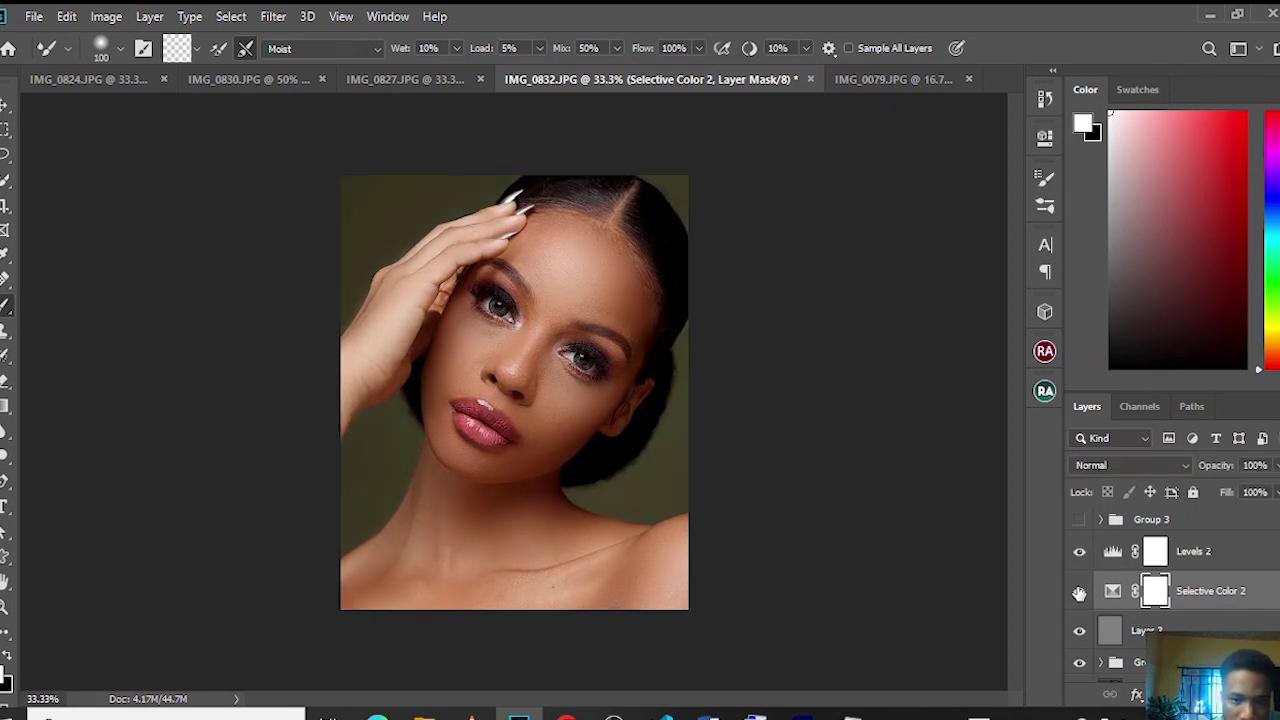
pyautogui.click(1219, 563)
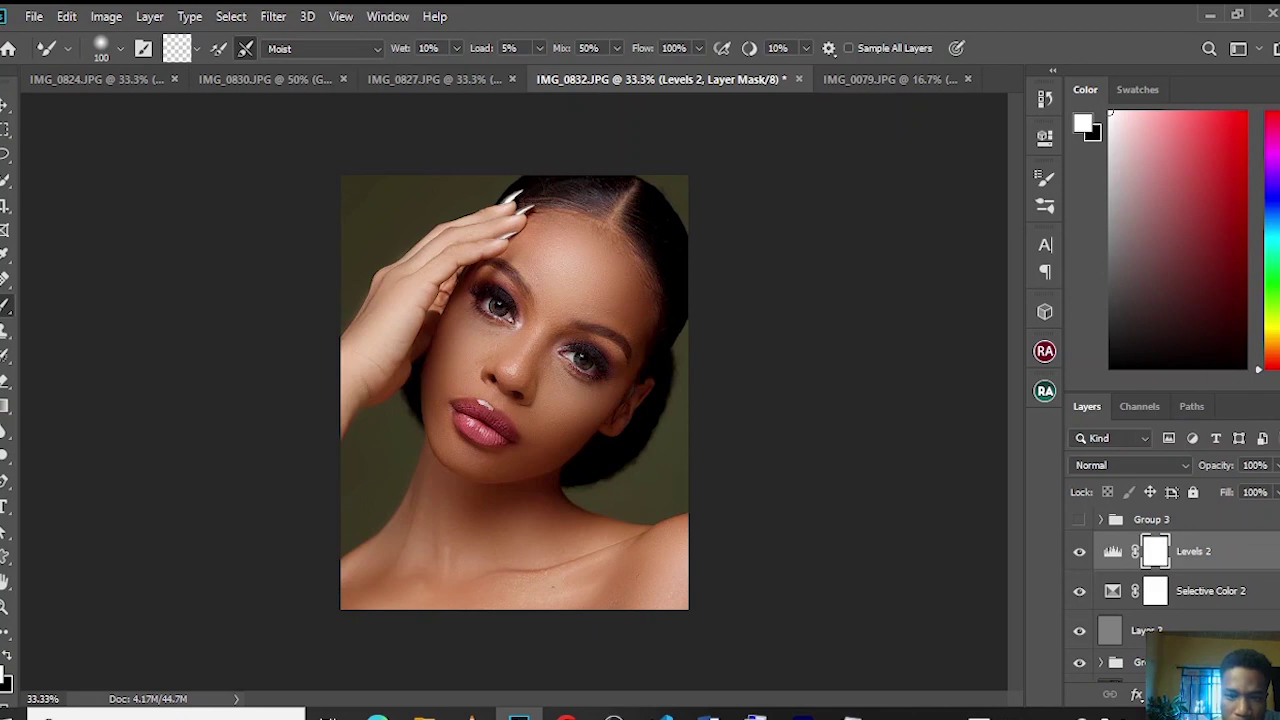
# - Run the Magic Eyes action, move its group below Group 3 and select the Clean Eye Whites mask
pyautogui.click(1045, 392)
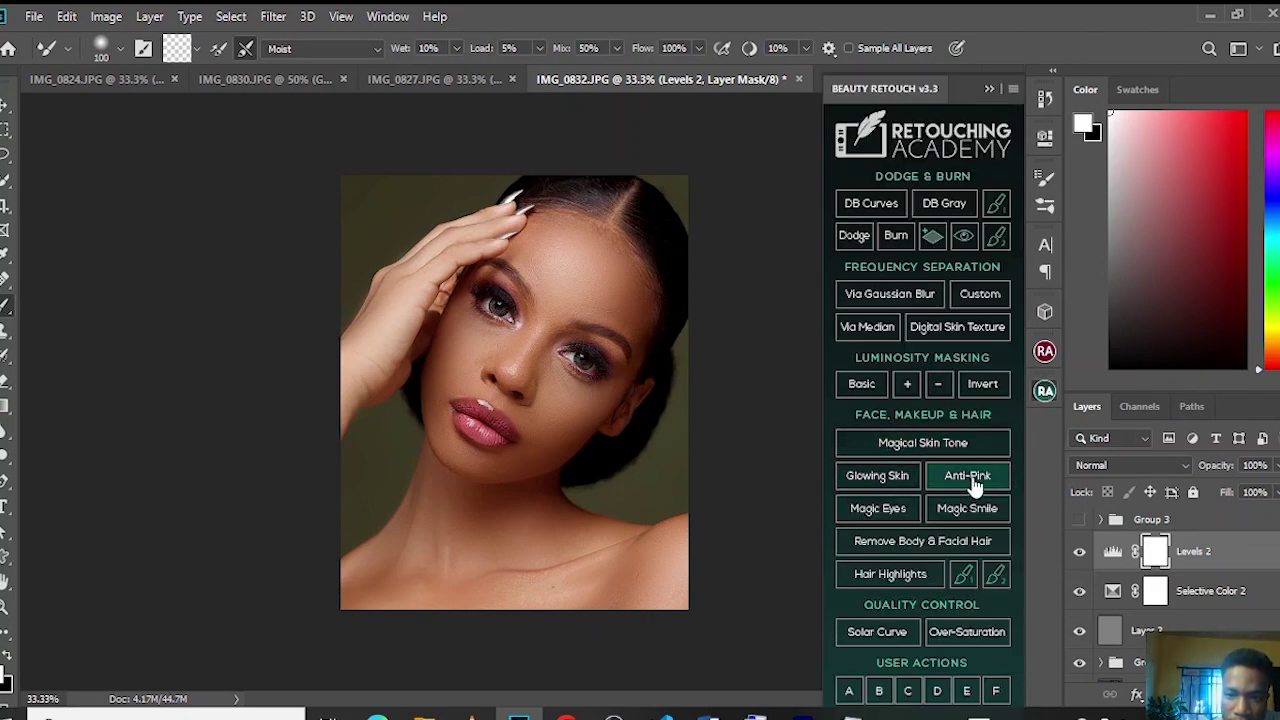
pyautogui.click(884, 510)
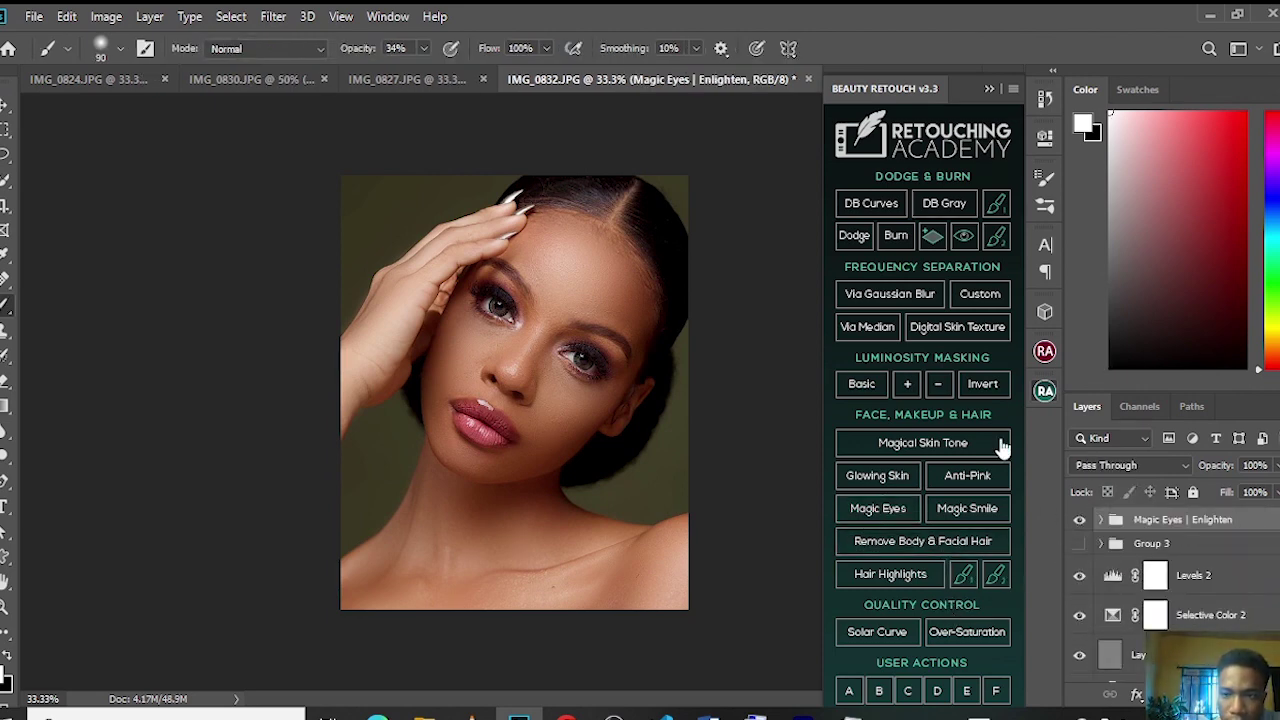
pyautogui.click(990, 89)
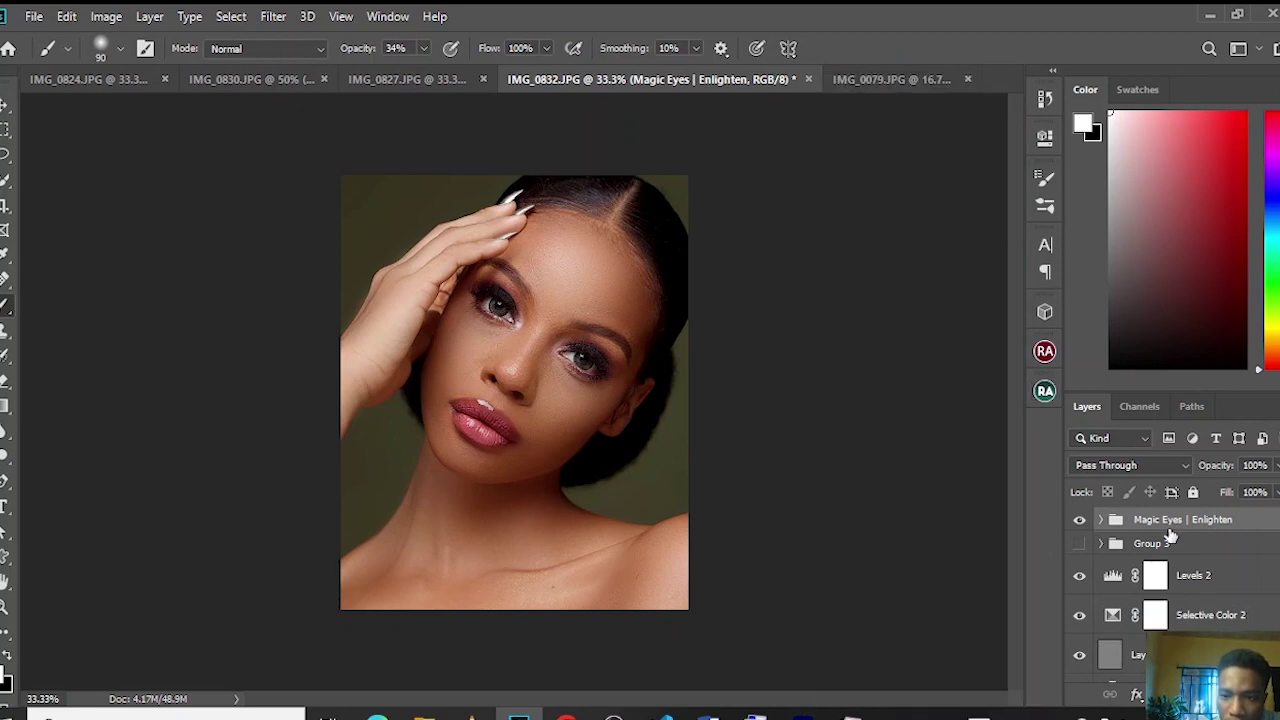
pyautogui.moveTo(1163, 527); pyautogui.dragTo(1168, 556)
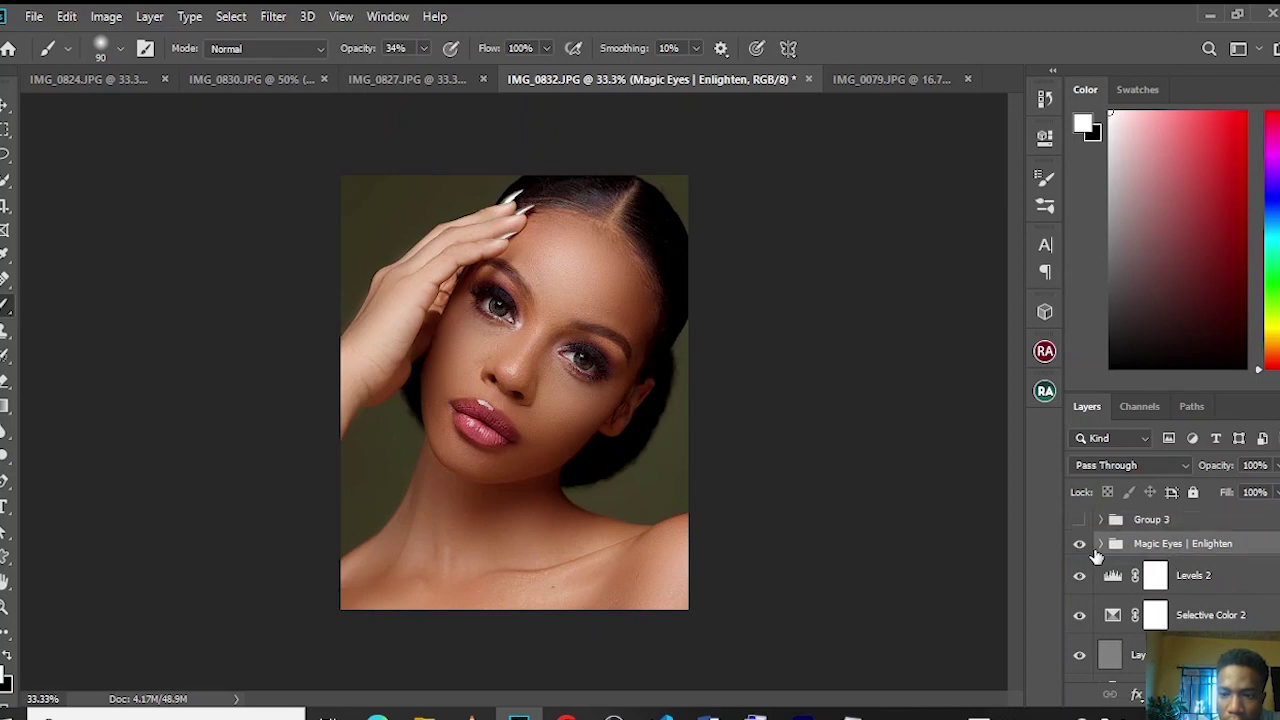
pyautogui.click(1100, 544)
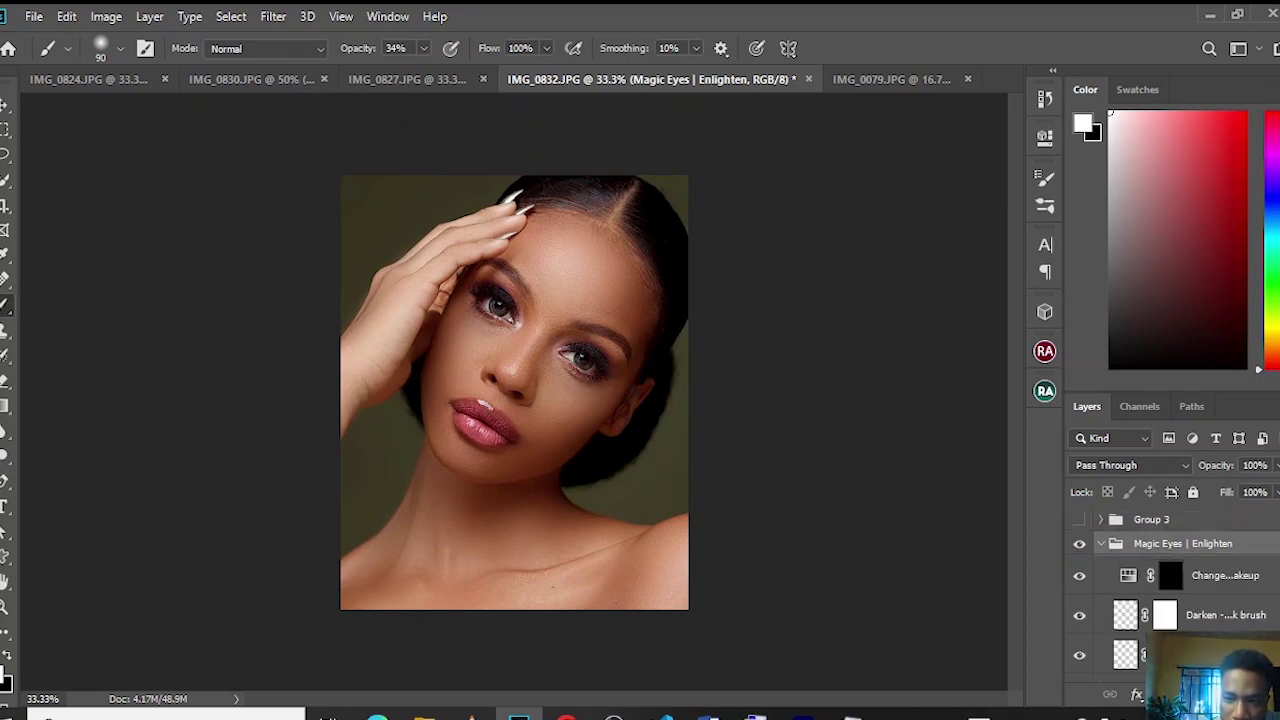
pyautogui.scroll(-1, 1170, 590)
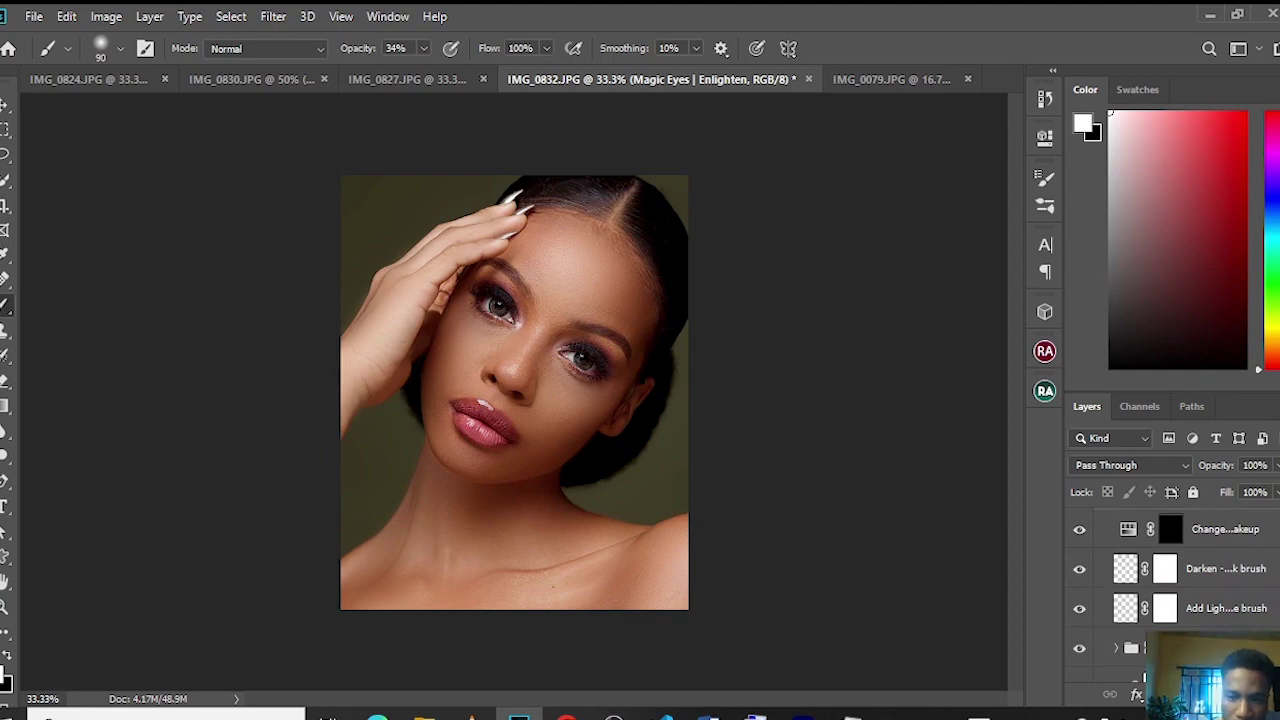
pyautogui.click(1160, 648)
# - Zoom to 200% on the left eye and set the brush to 100% opacity, size 10
pyautogui.hotkey('ctrl', '+')
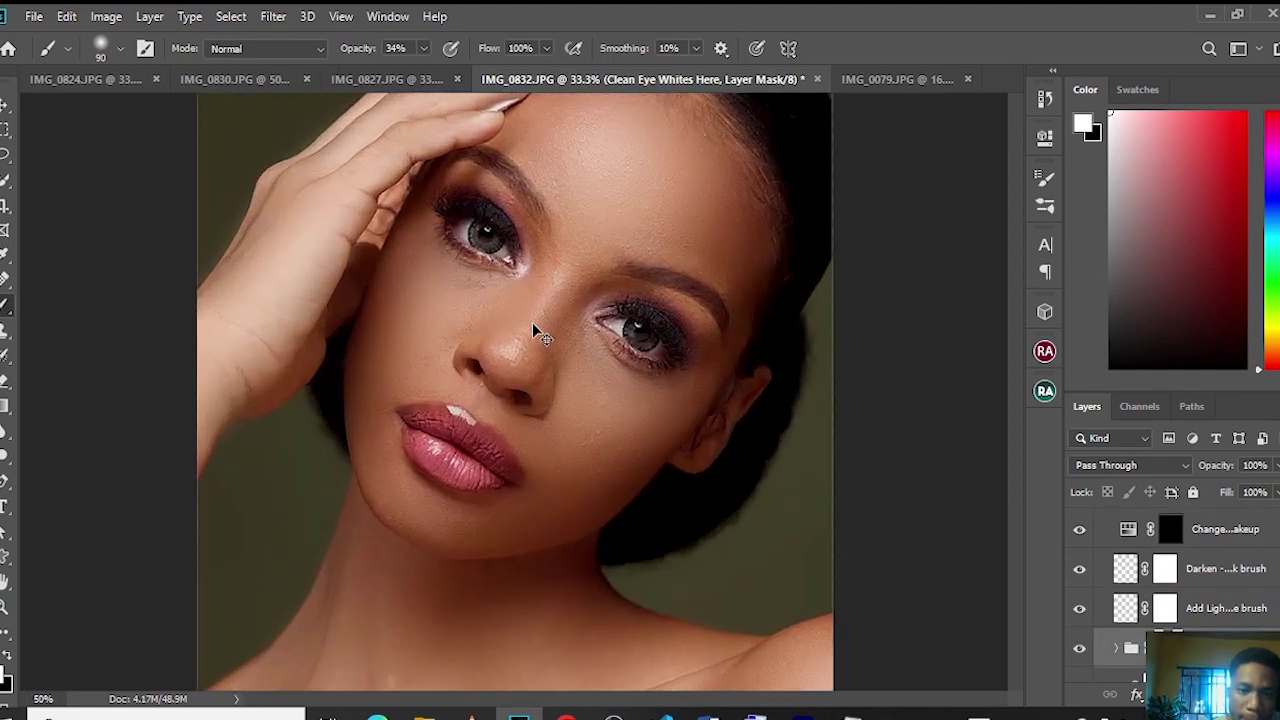
pyautogui.hotkey('ctrl', '+')
pyautogui.hotkey('ctrl', '+')
pyautogui.press('h')
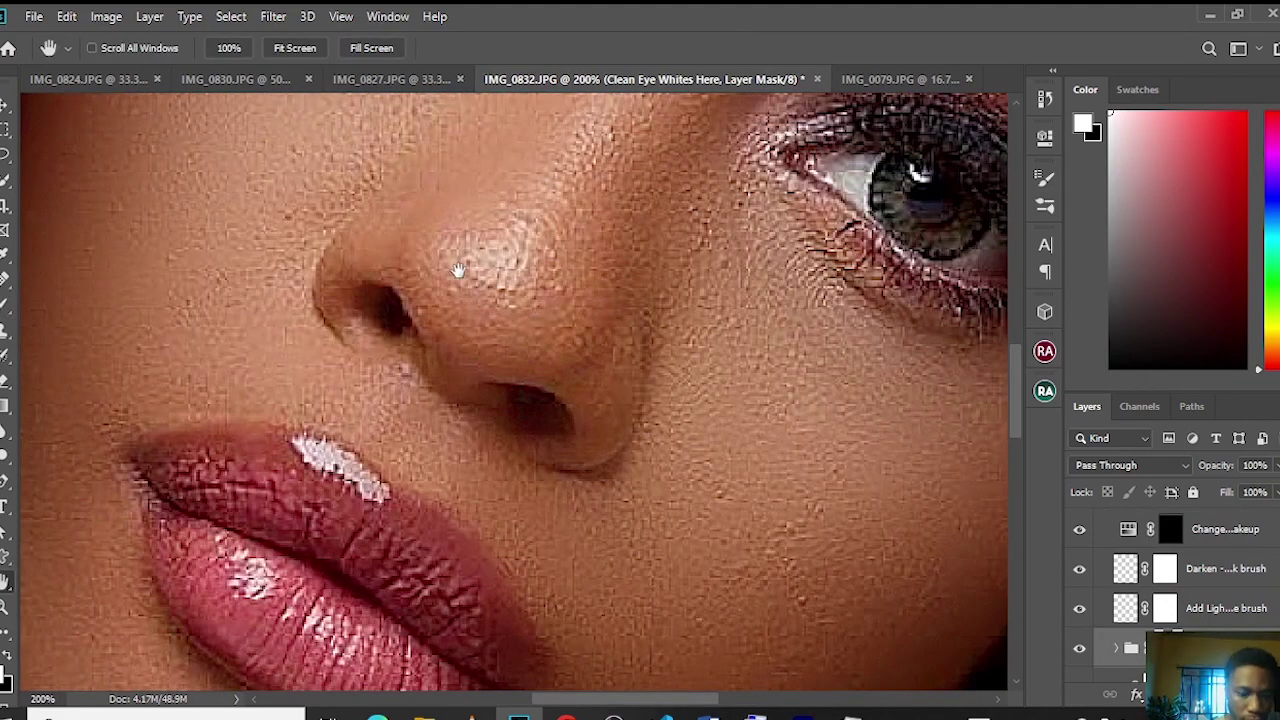
pyautogui.moveTo(457, 270); pyautogui.dragTo(505, 510)
pyautogui.press('b')
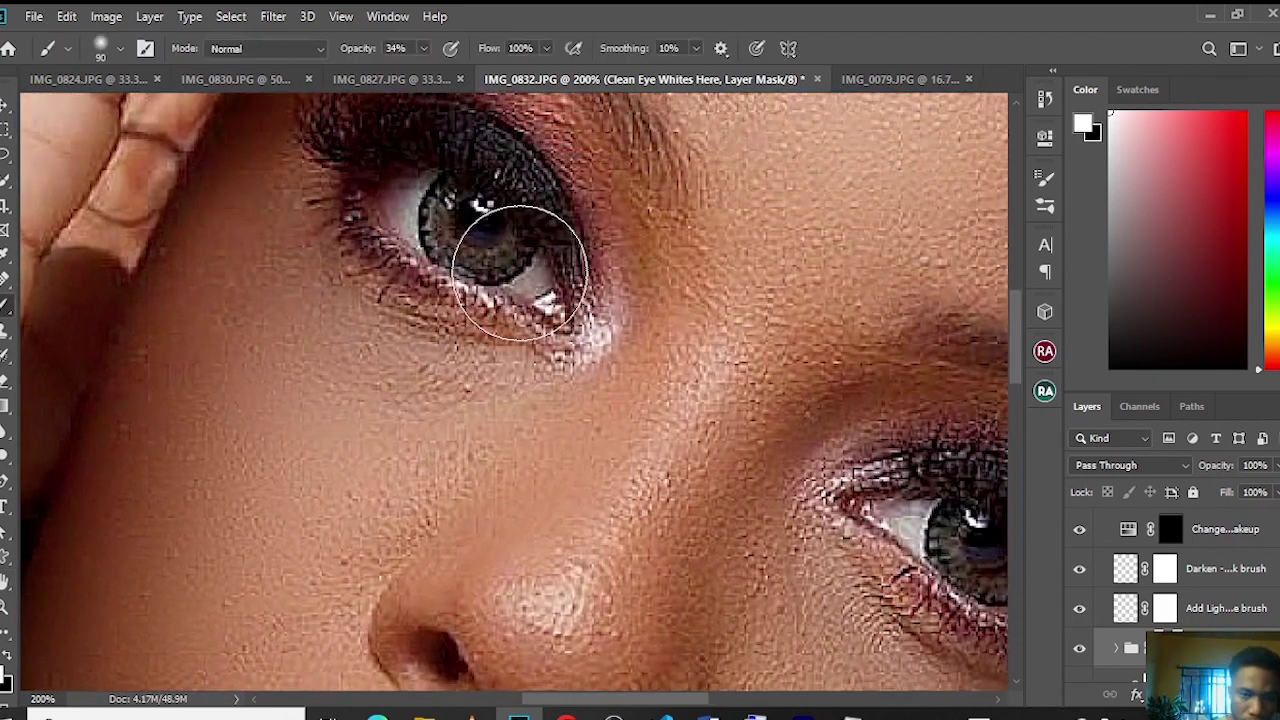
pyautogui.press('[')
pyautogui.press('[')
pyautogui.press('[')
pyautogui.press('[')
pyautogui.press('[')
pyautogui.press('[')
pyautogui.press('[')
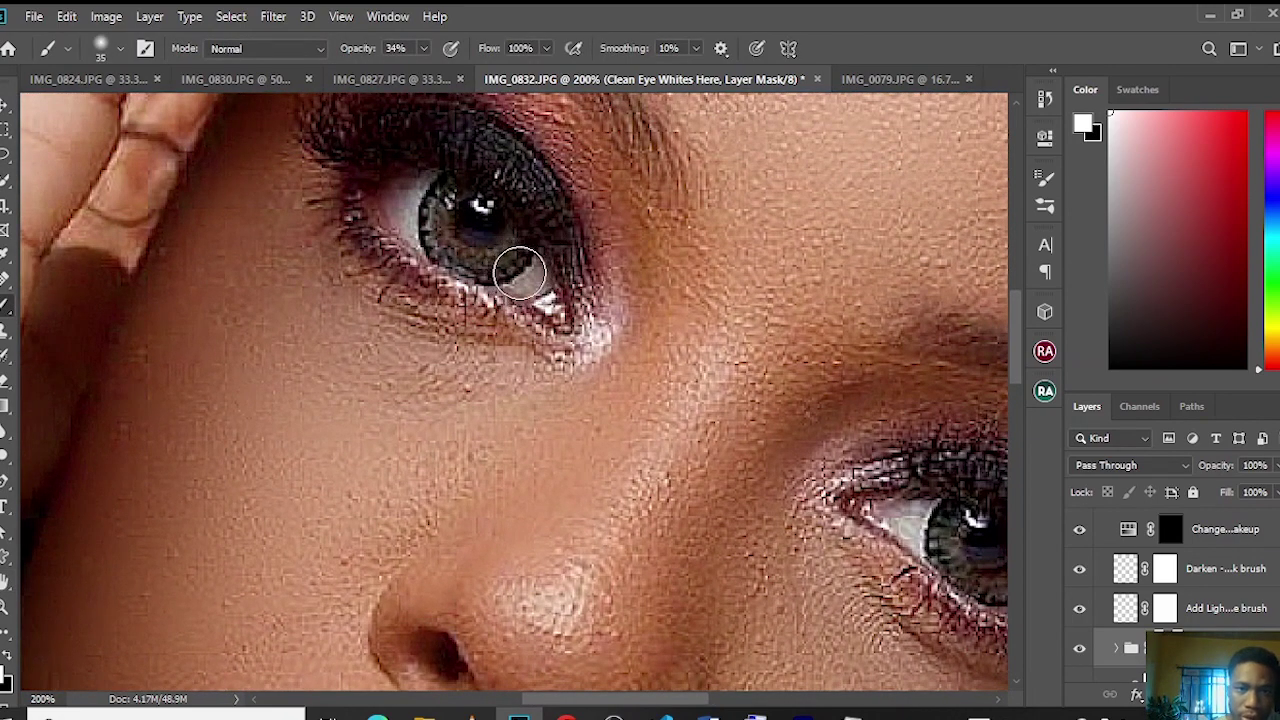
pyautogui.click(424, 48)
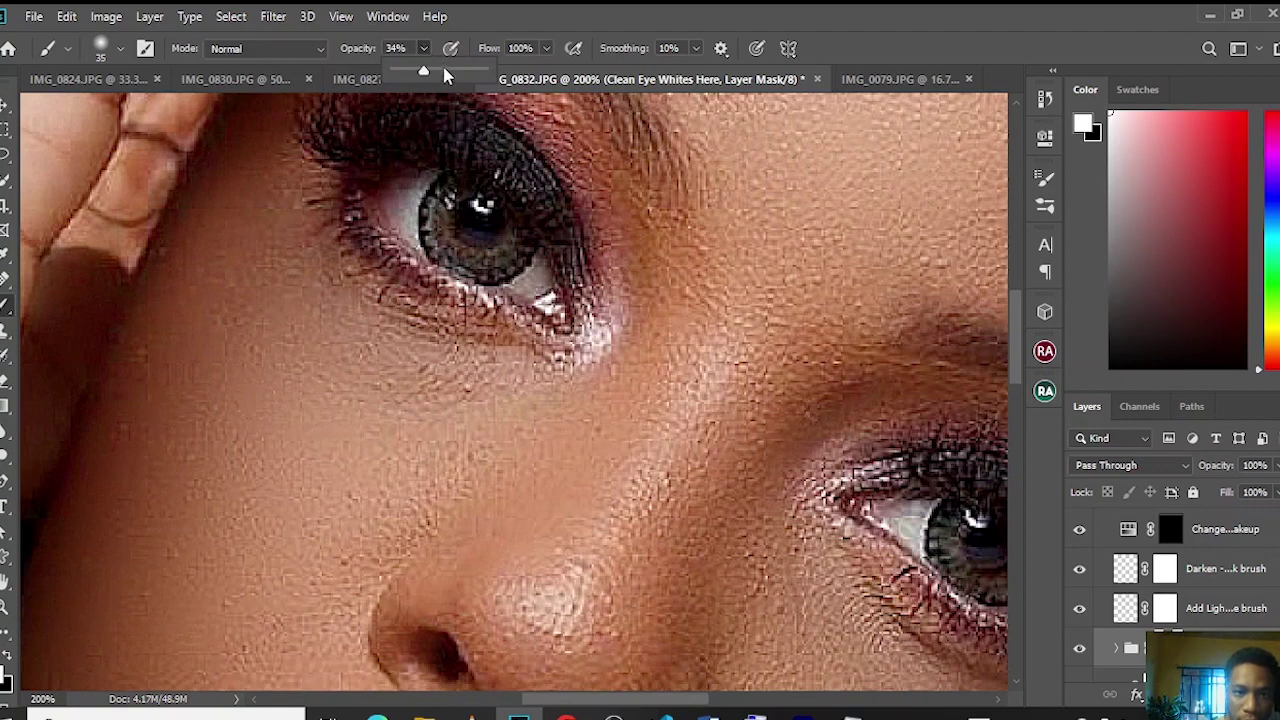
pyautogui.moveTo(444, 76); pyautogui.dragTo(488, 78)
pyautogui.click(391, 206)
pyautogui.press('[')
pyautogui.press('[')
pyautogui.press('[')
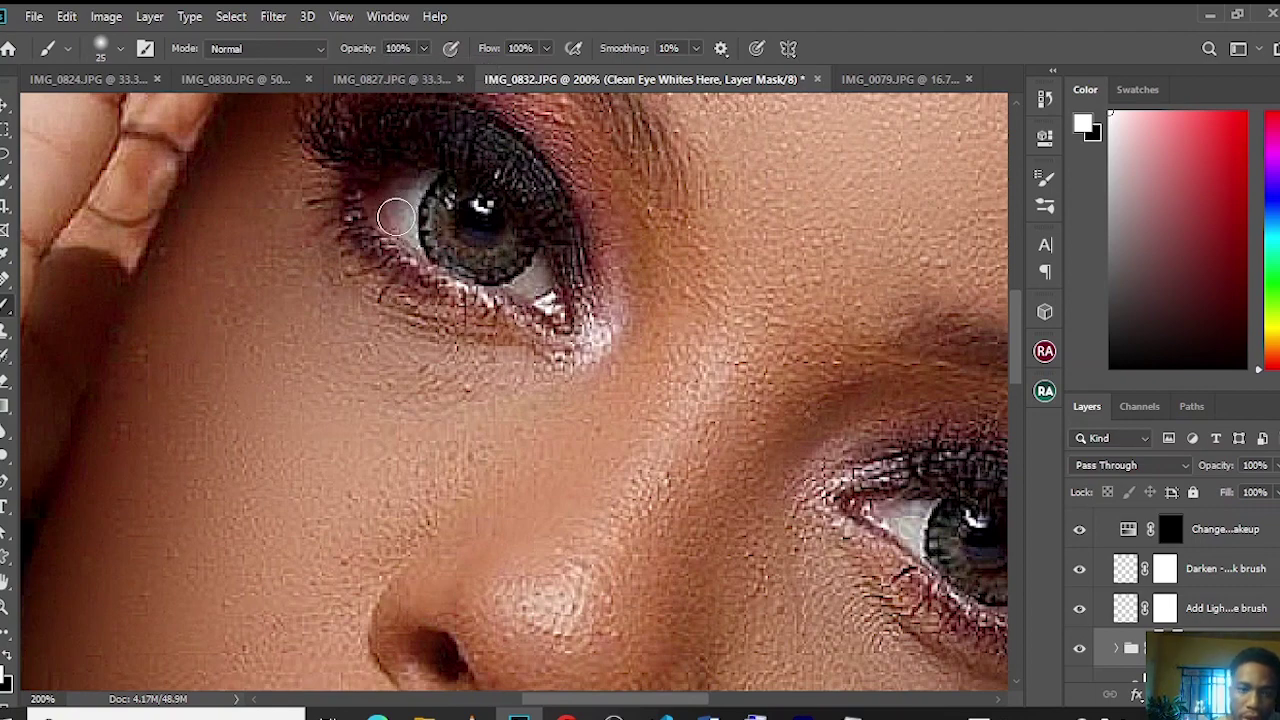
# - Paint the whites around both irises on the Clean Eye Whites mask
pyautogui.moveTo(412, 234)
pyautogui.mouseDown()
pyautogui.moveTo(418, 183)
pyautogui.moveTo(392, 188)
pyautogui.moveTo(396, 222)
pyautogui.mouseUp()
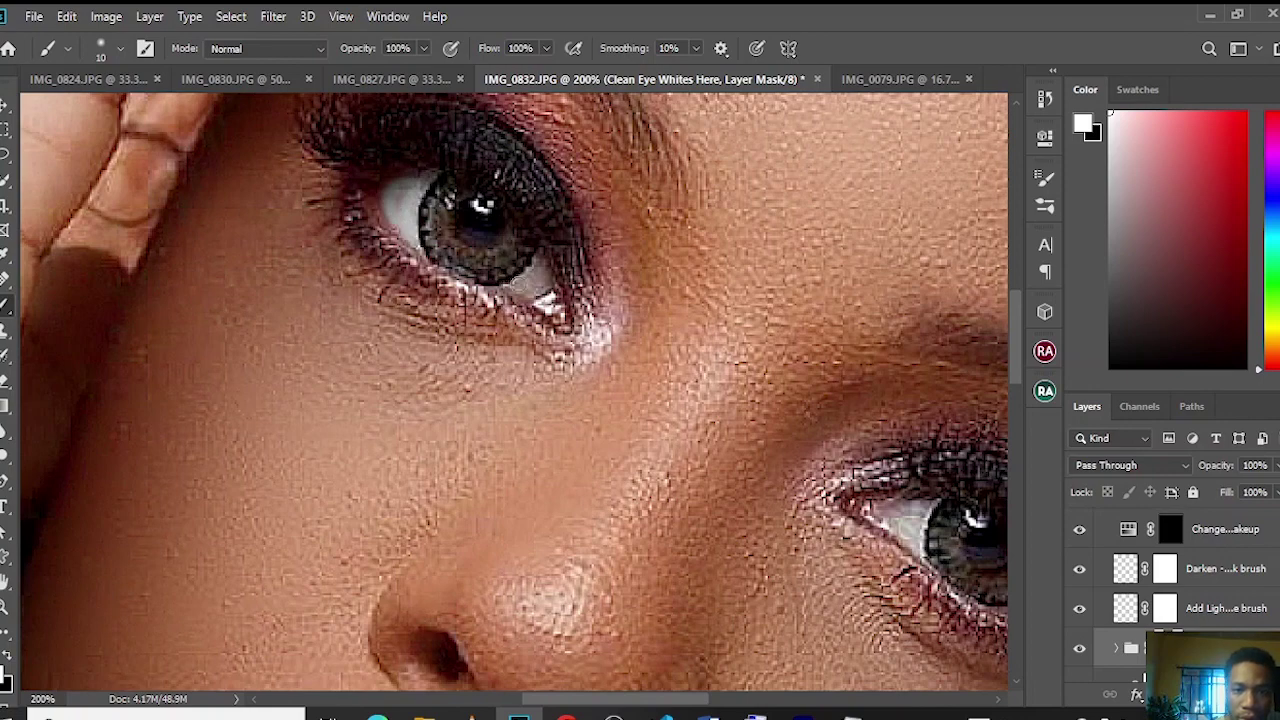
pyautogui.moveTo(520, 283)
pyautogui.mouseDown()
pyautogui.moveTo(541, 272)
pyautogui.moveTo(534, 288)
pyautogui.mouseUp()
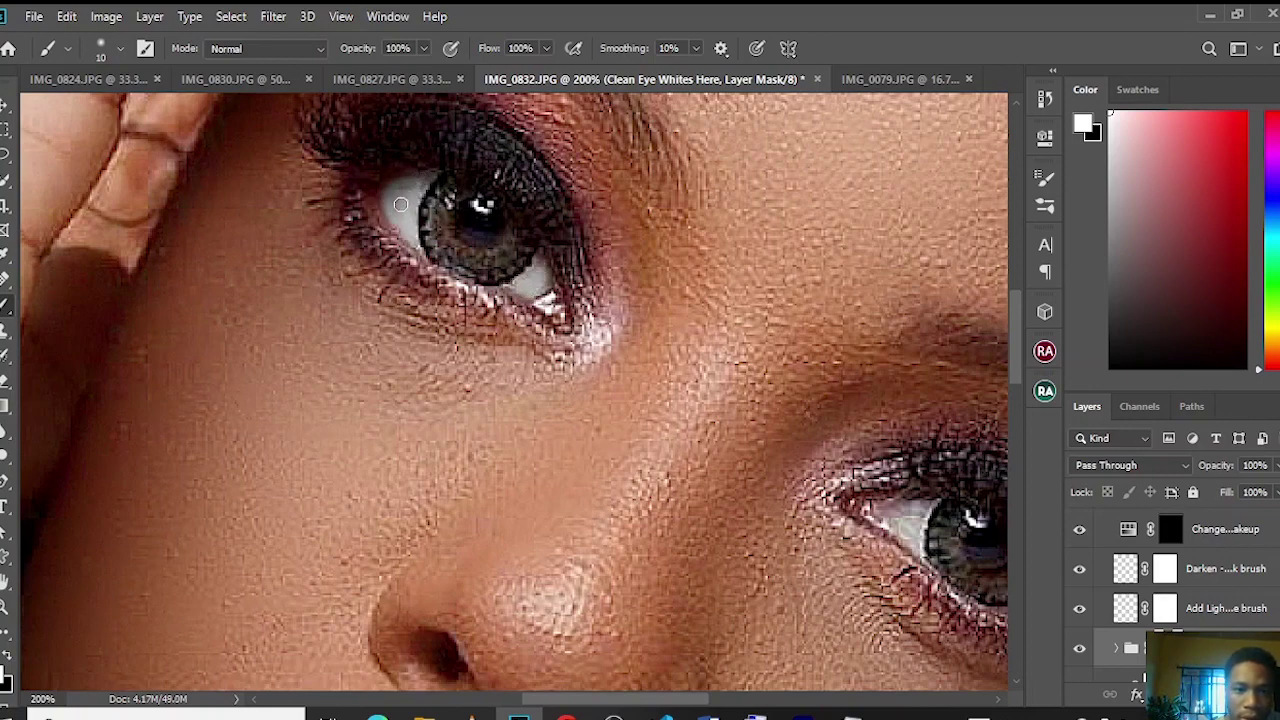
pyautogui.press('space')
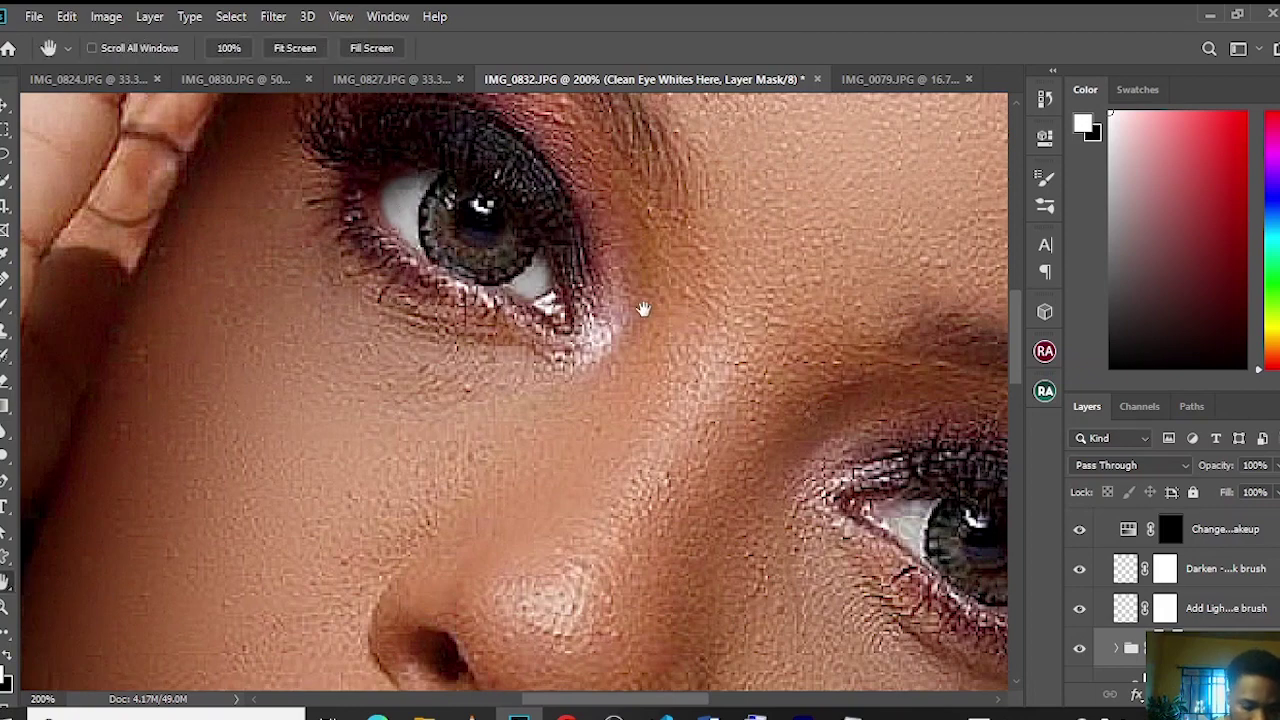
pyautogui.moveTo(907, 450); pyautogui.dragTo(617, 375)
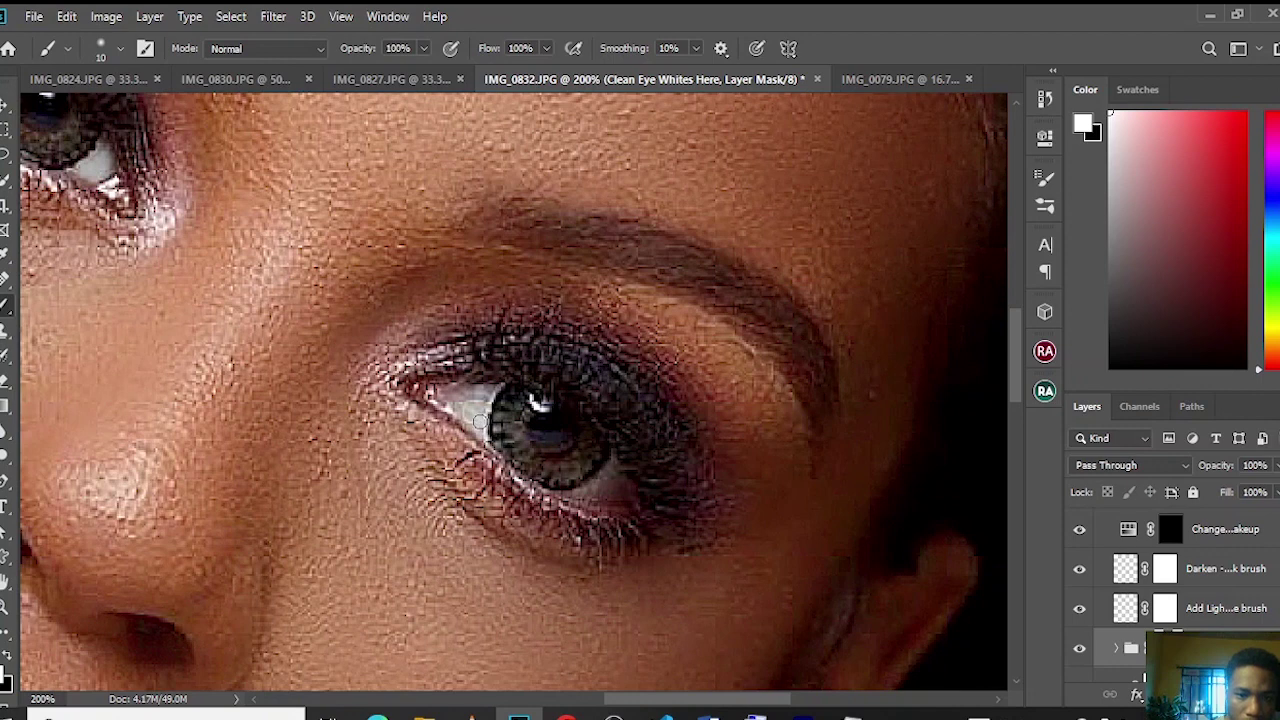
pyautogui.moveTo(480, 422)
pyautogui.mouseDown()
pyautogui.moveTo(478, 400)
pyautogui.moveTo(440, 400)
pyautogui.moveTo(484, 400)
pyautogui.mouseUp()
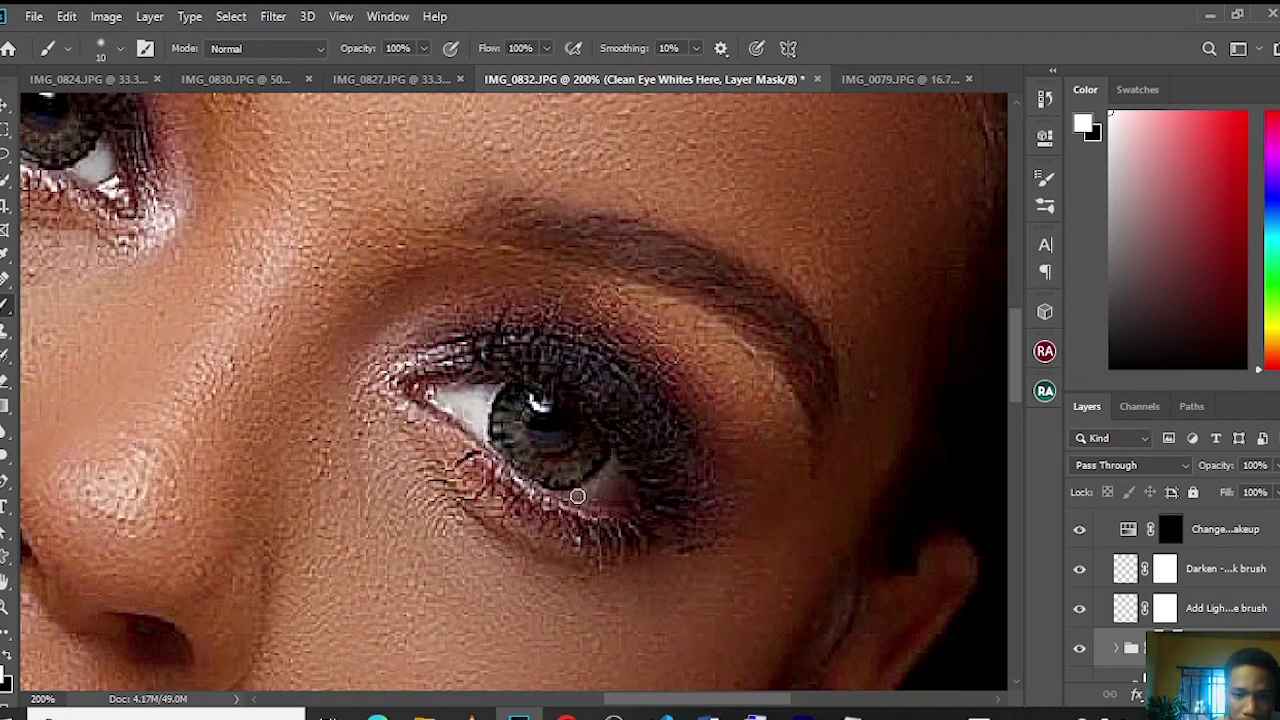
pyautogui.moveTo(577, 496)
pyautogui.mouseDown()
pyautogui.moveTo(611, 474)
pyautogui.moveTo(624, 498)
pyautogui.mouseUp()
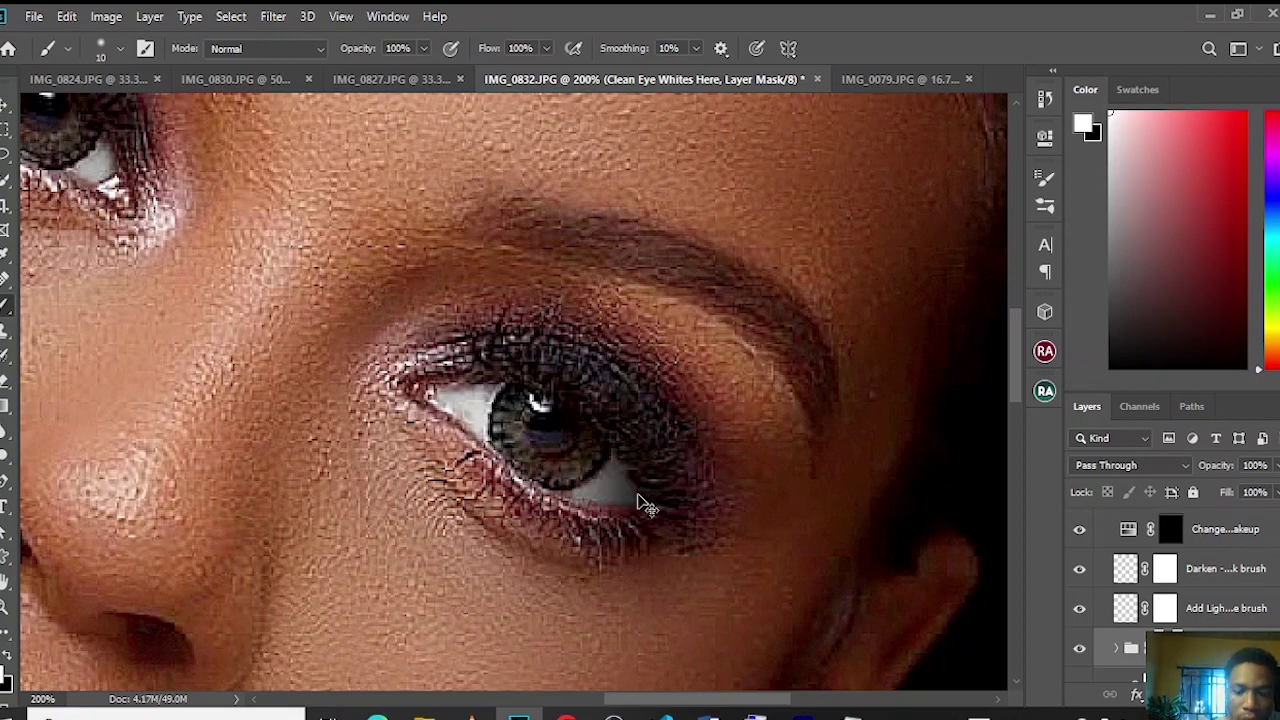
# - Lower the eye-whites layer opacity to 66% and collapse the Magic Eyes | Enlighten group
pyautogui.scroll(-5, 640, 500)
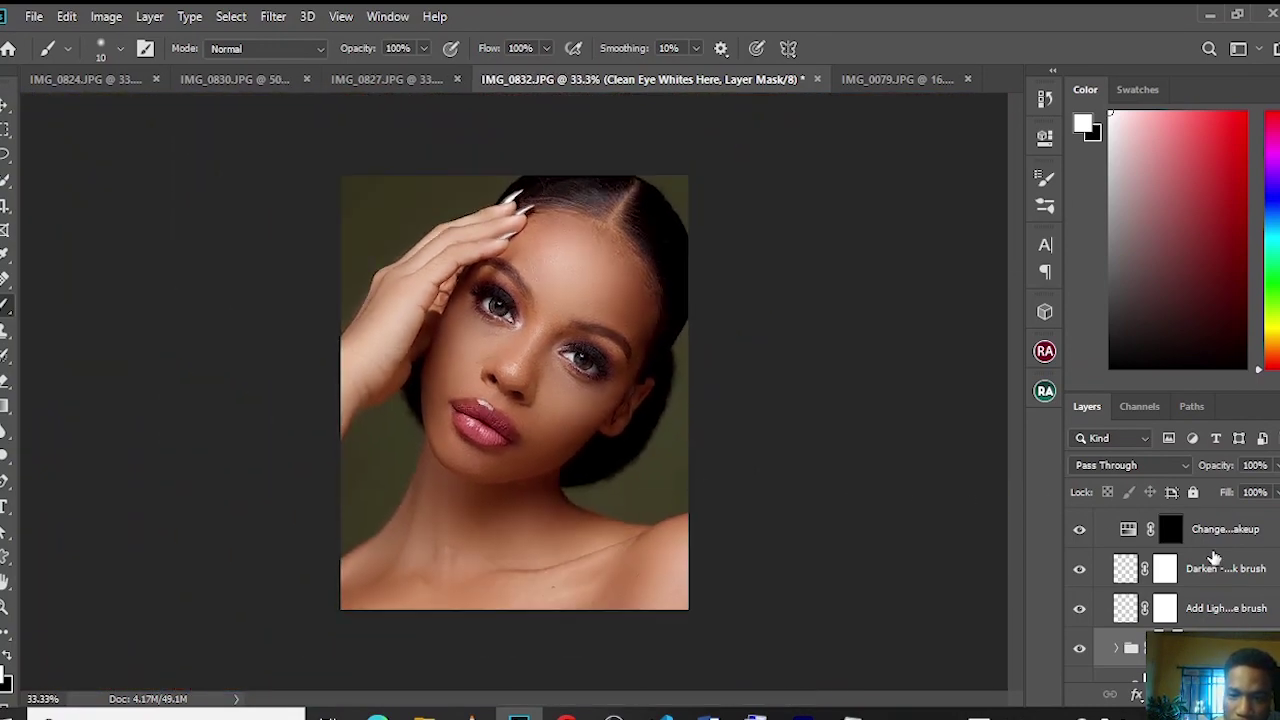
pyautogui.click(1277, 492)
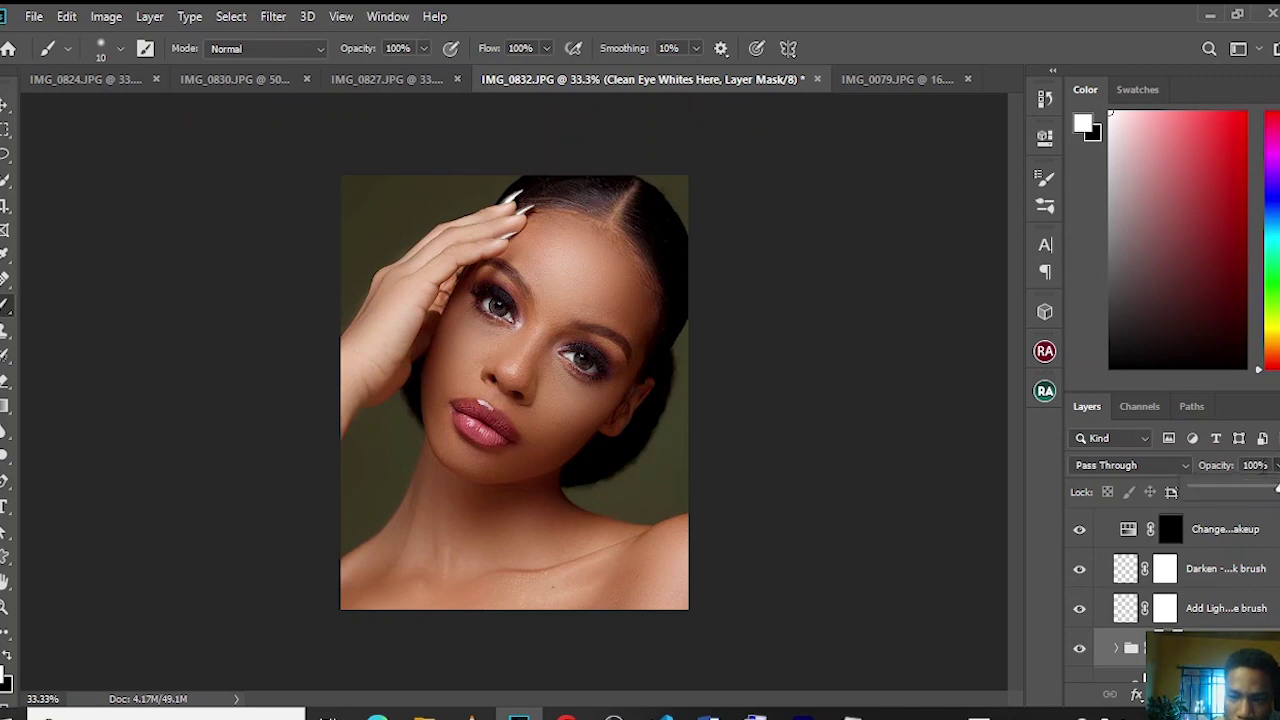
pyautogui.moveTo(1277, 492); pyautogui.dragTo(1254, 492)
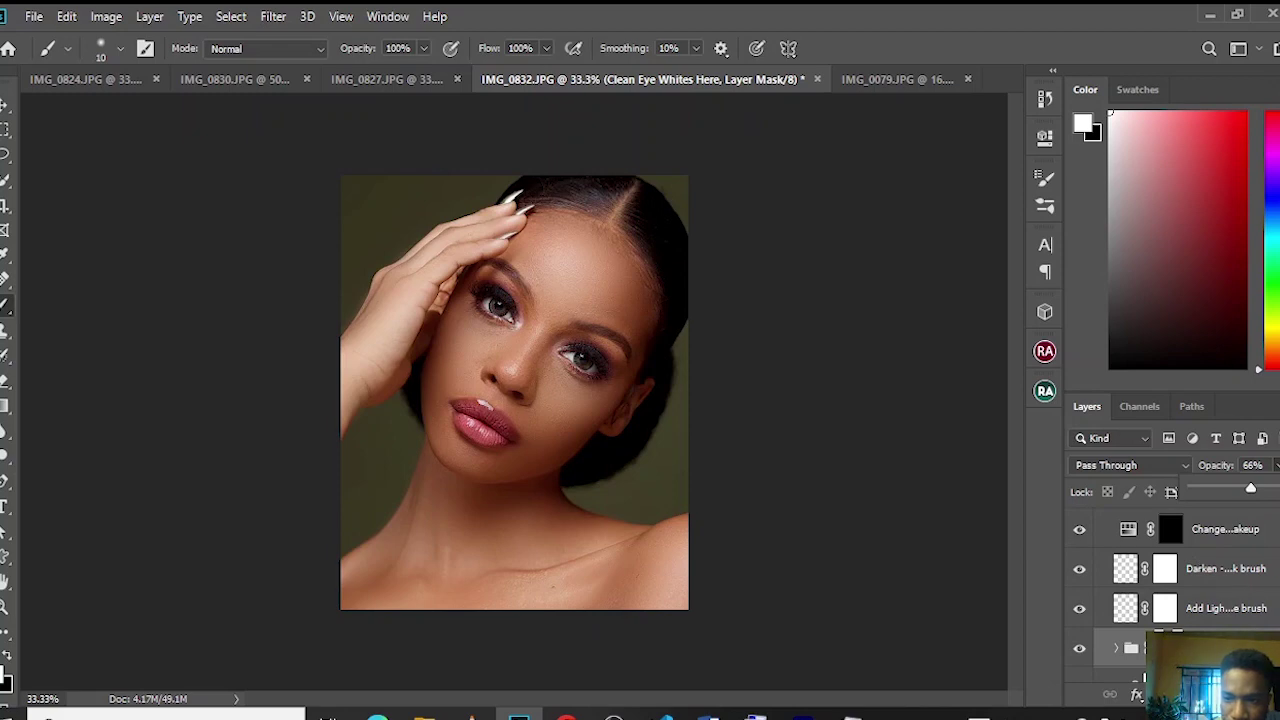
pyautogui.scroll(2, 1170, 600)
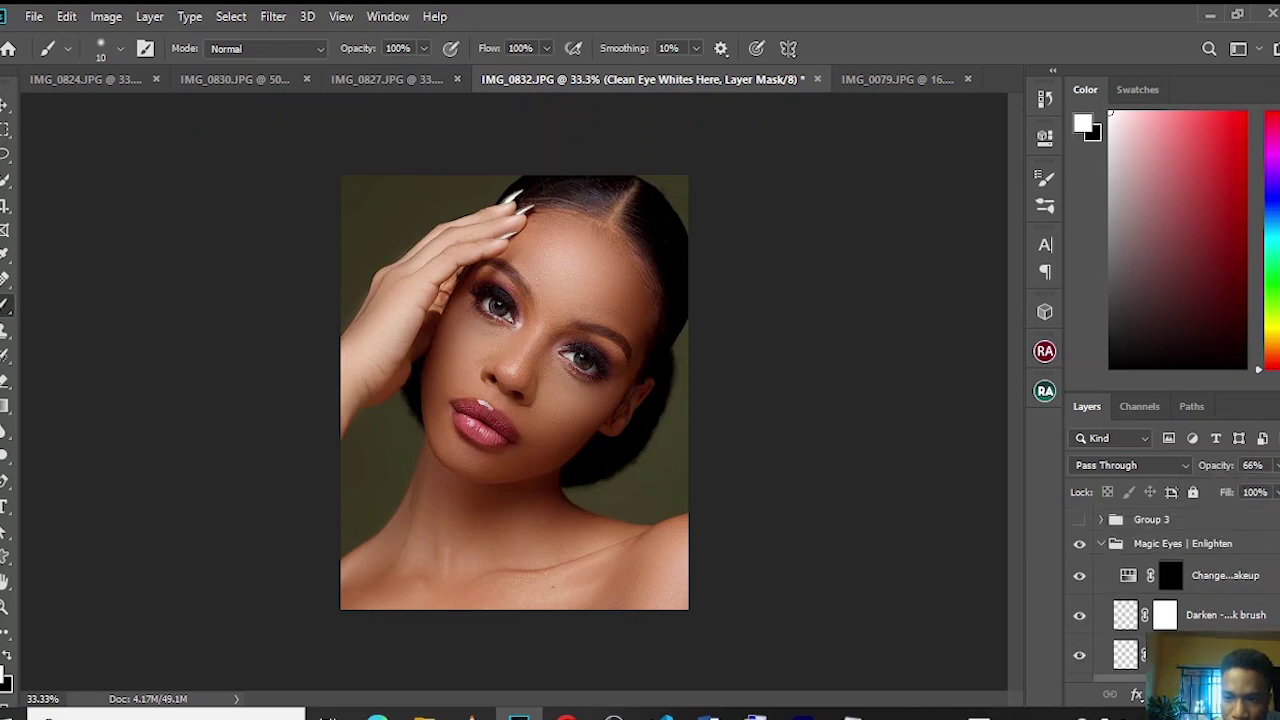
pyautogui.click(1100, 549)
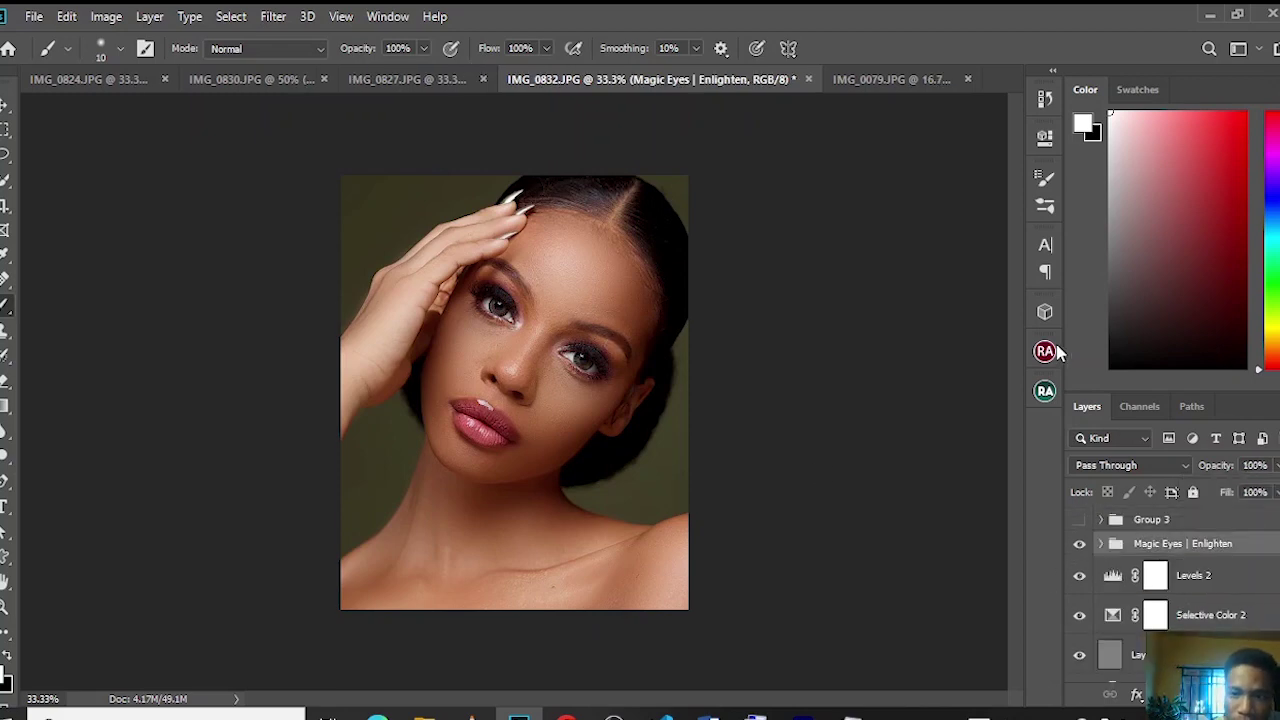
# - Run DB Curves from the Beauty Retouch panel to create Dodge and Burn curve layers
pyautogui.click(1045, 392)
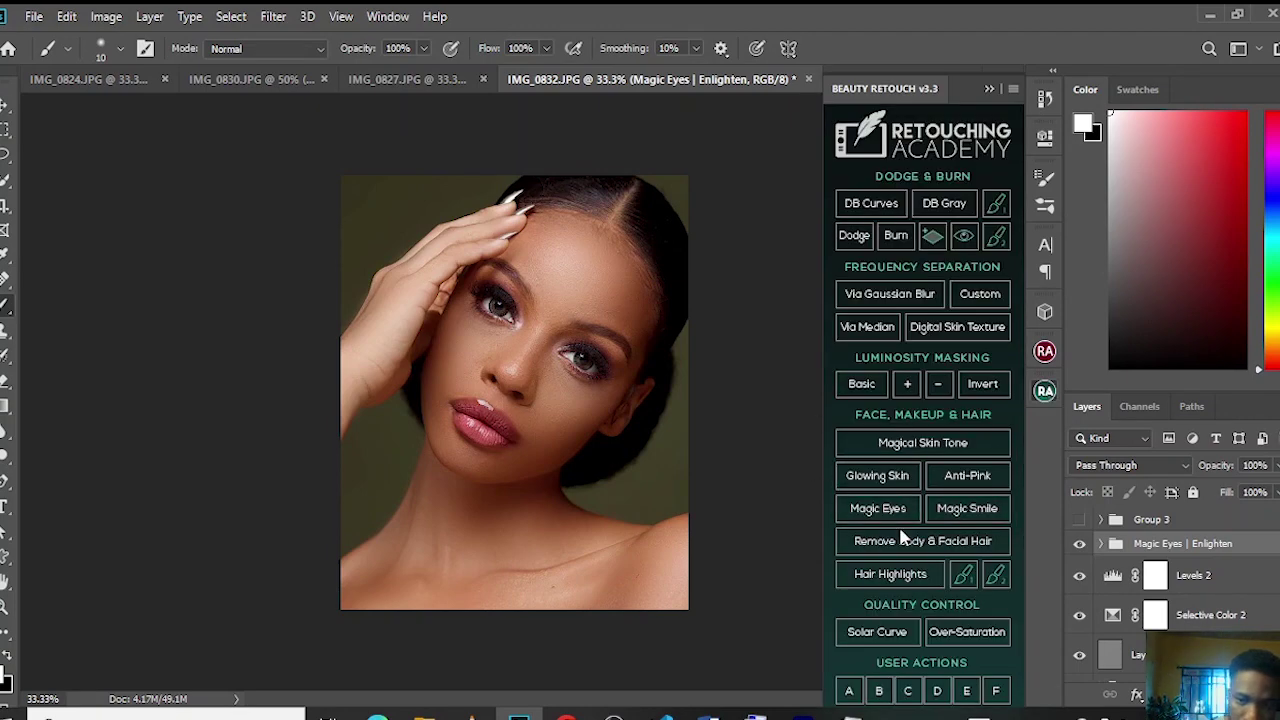
pyautogui.click(872, 212)
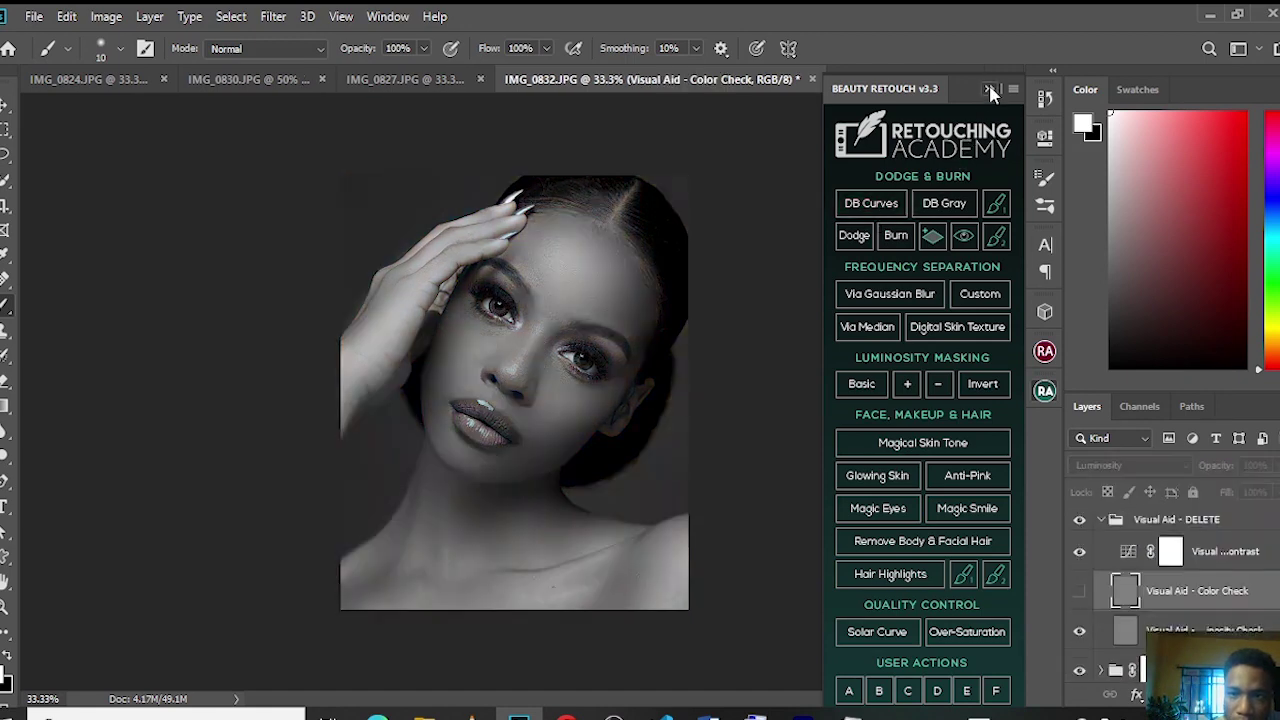
pyautogui.click(989, 86)
# - Turn on the luminosity check and contrast visual aid layers inside the Dodge & Burn group
pyautogui.click(1077, 628)
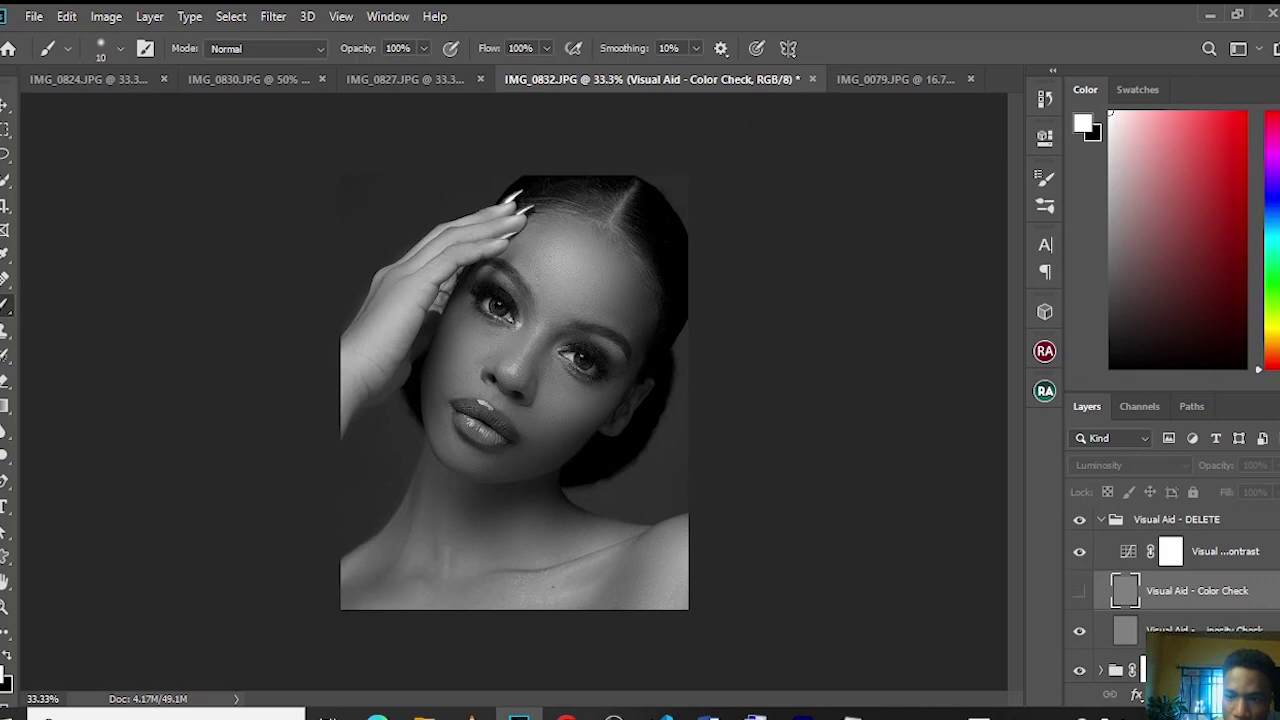
pyautogui.scroll(-2, 1176, 595)
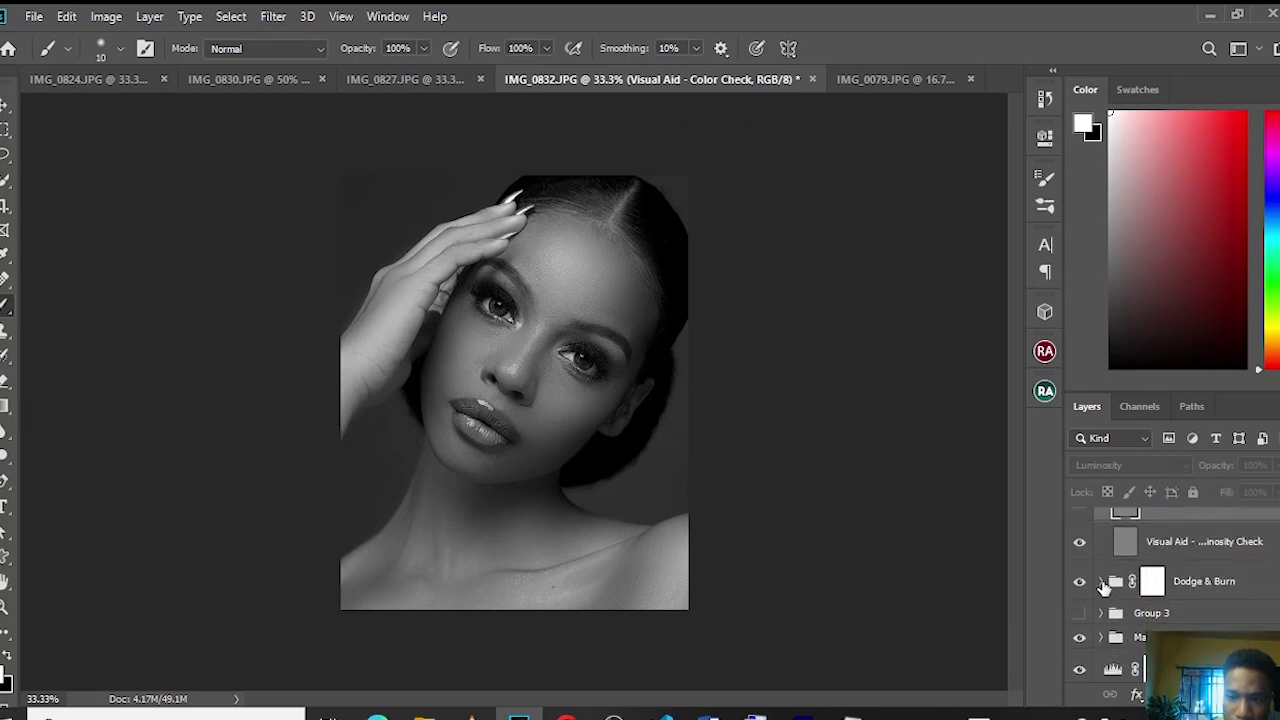
pyautogui.click(1103, 581)
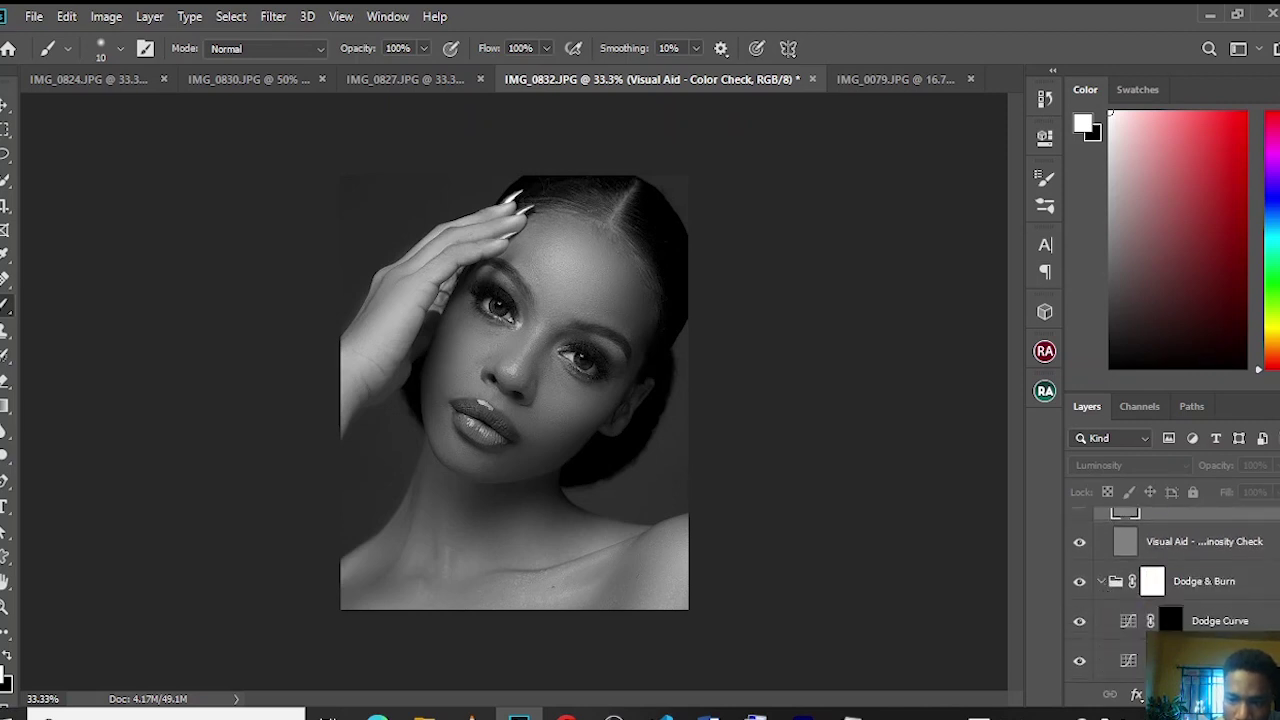
pyautogui.scroll(2, 1176, 595)
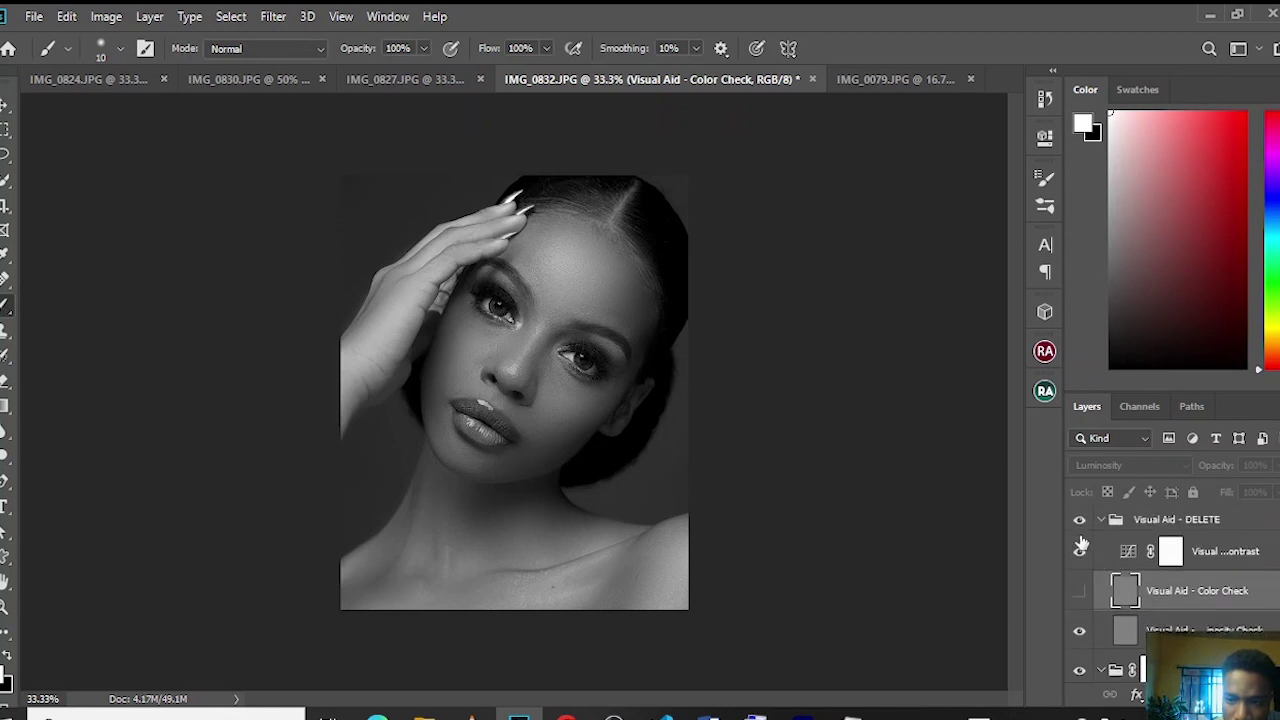
pyautogui.click(1080, 549)
# - Compare colour against the black-and-white aids, ending with the Visual Aid group hidden
pyautogui.click(1084, 526)
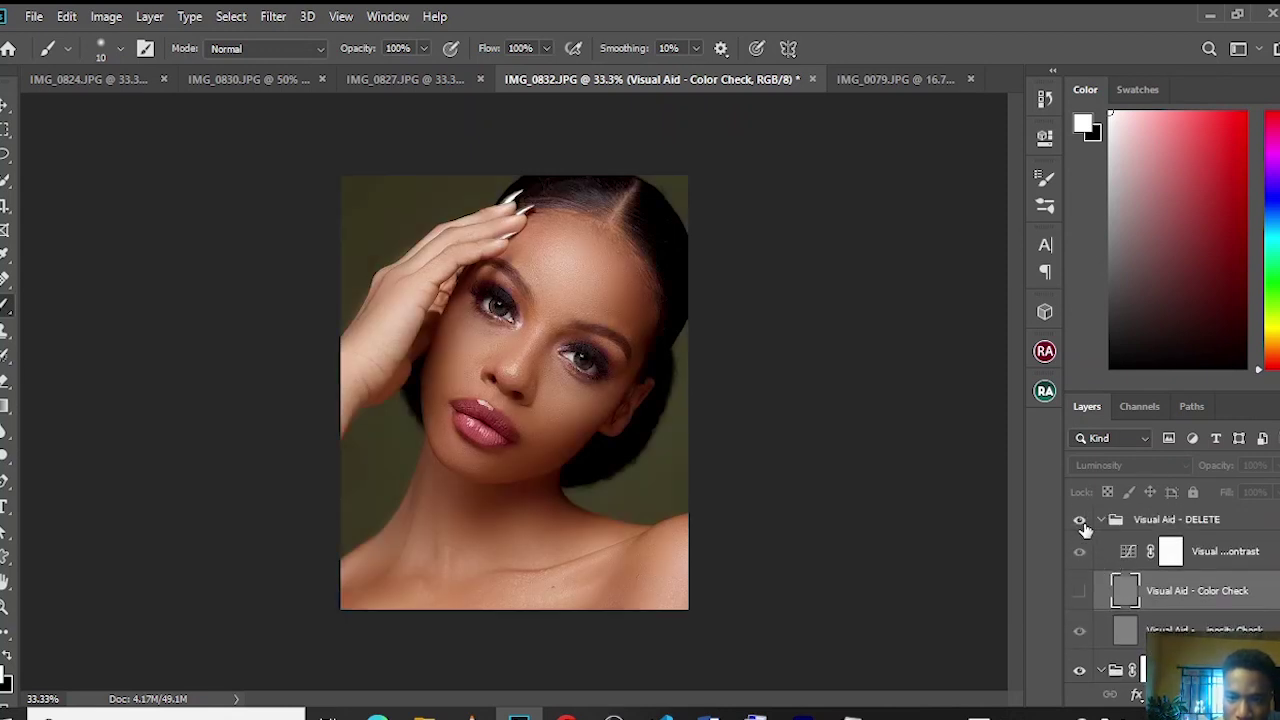
pyautogui.click(1082, 524)
pyautogui.click(1081, 551)
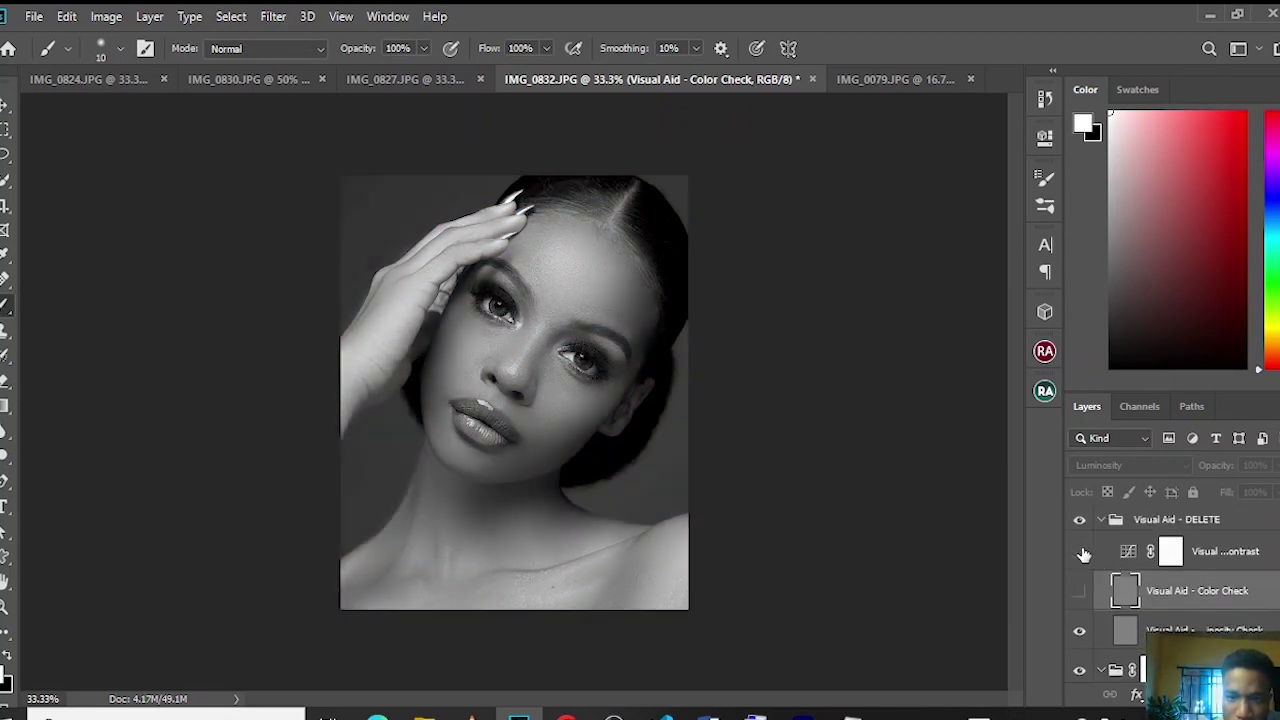
pyautogui.click(1081, 552)
pyautogui.click(1080, 521)
pyautogui.click(1081, 552)
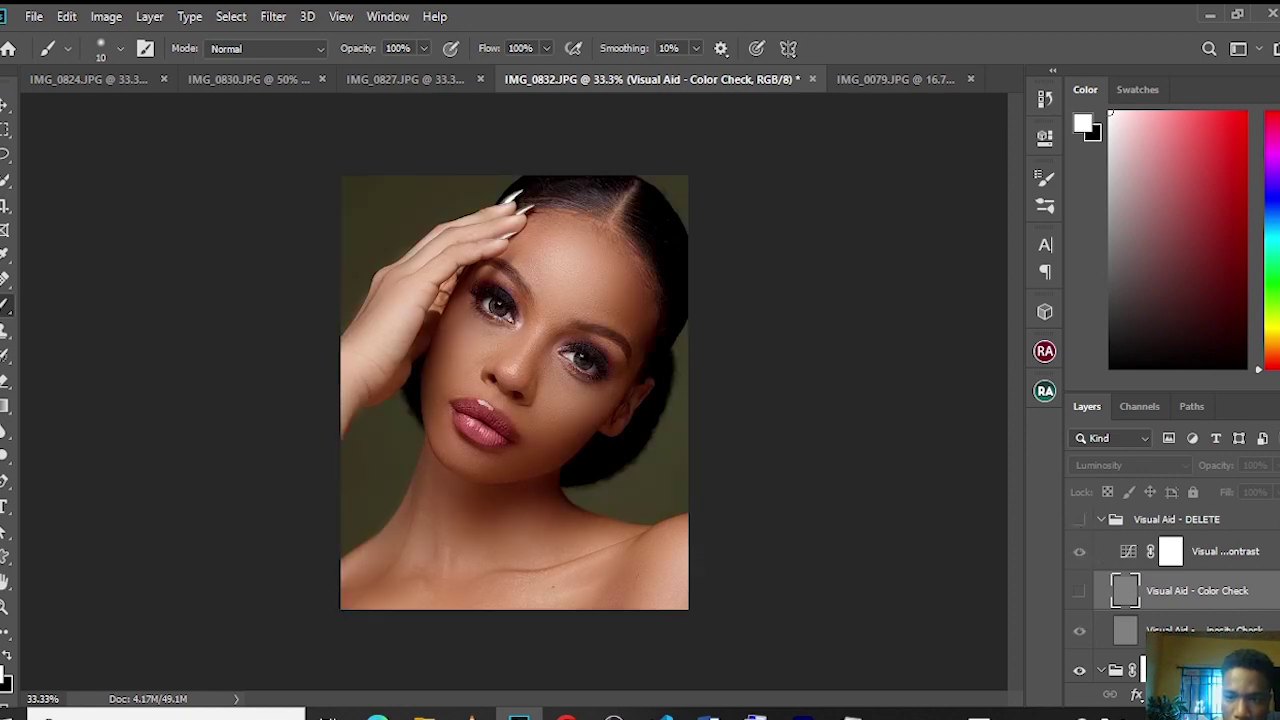
pyautogui.scroll(-2, 1170, 590)
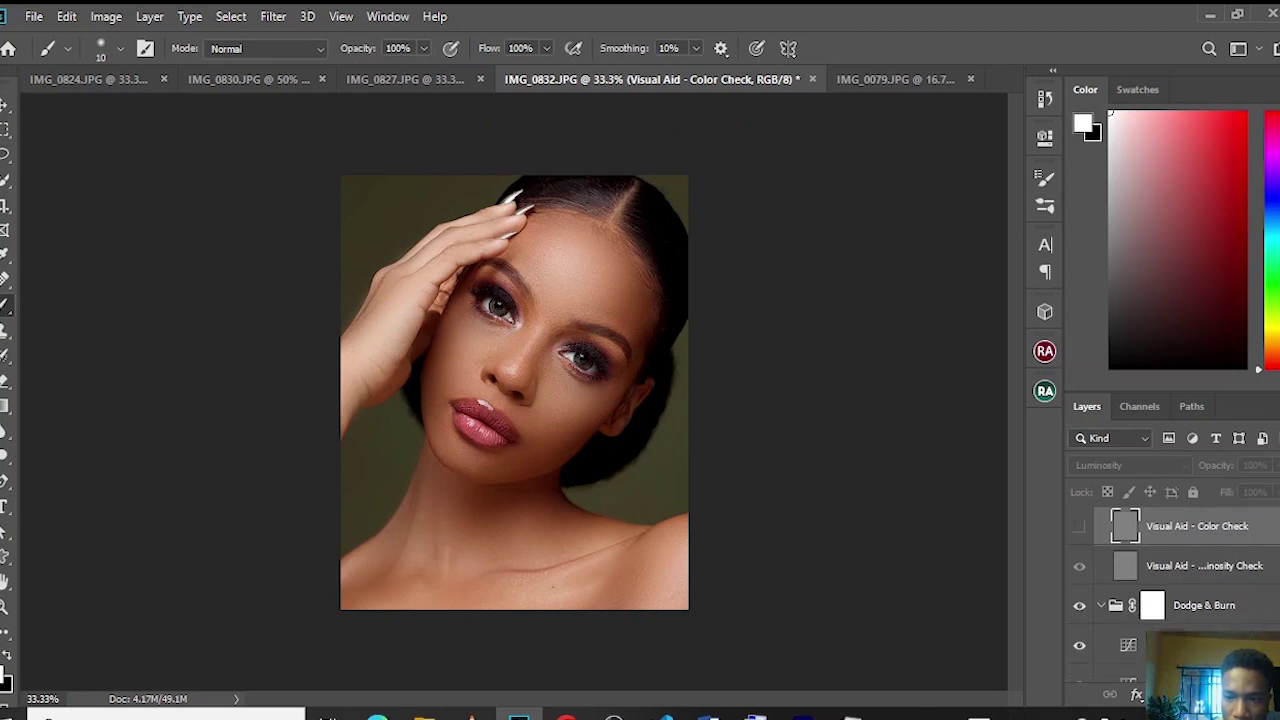
pyautogui.scroll(-2, 1170, 590)
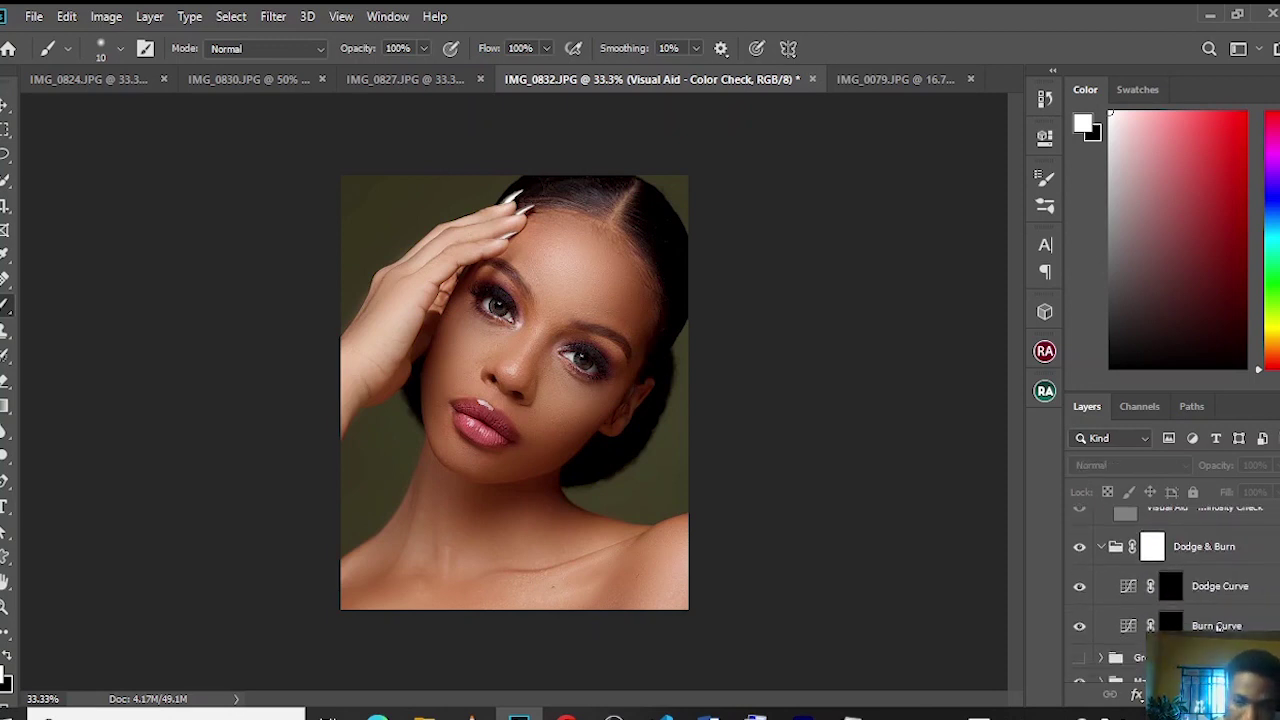
# - On the Burn Curve mask, burn along the jawline from the chin with a size-125, ~8% brush
pyautogui.click(1216, 625)
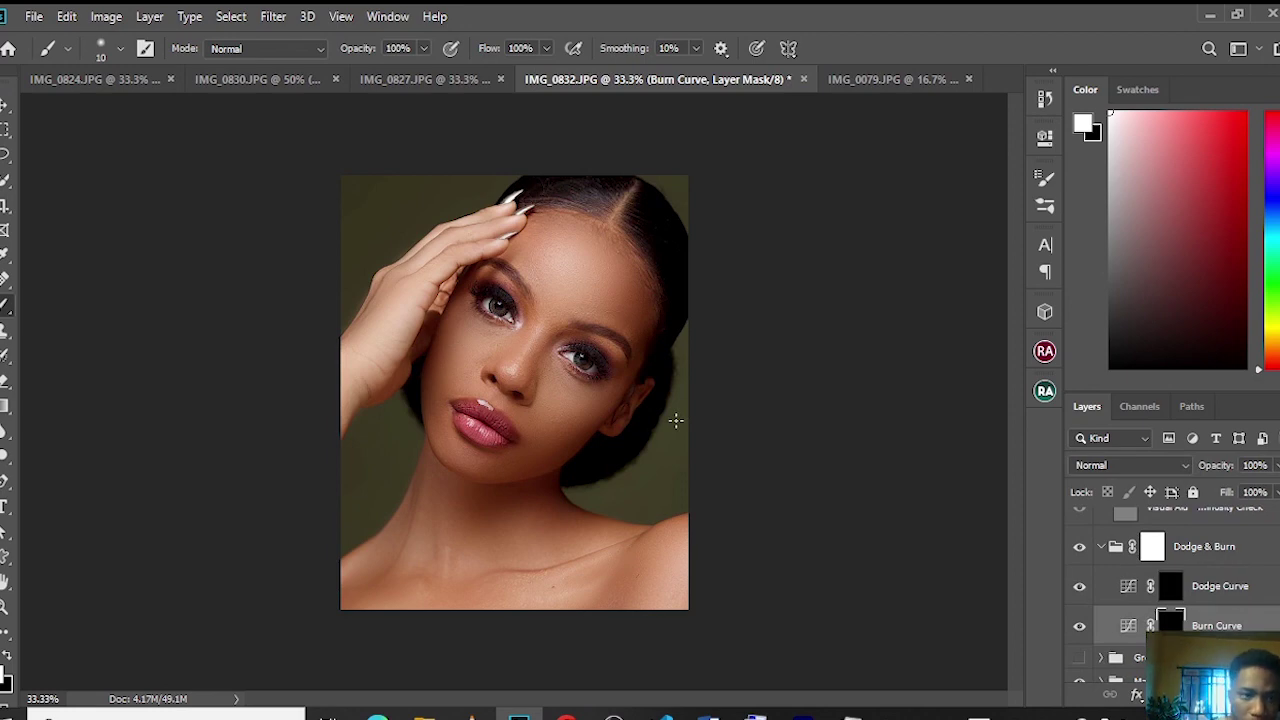
pyautogui.press(']')
pyautogui.press(']')
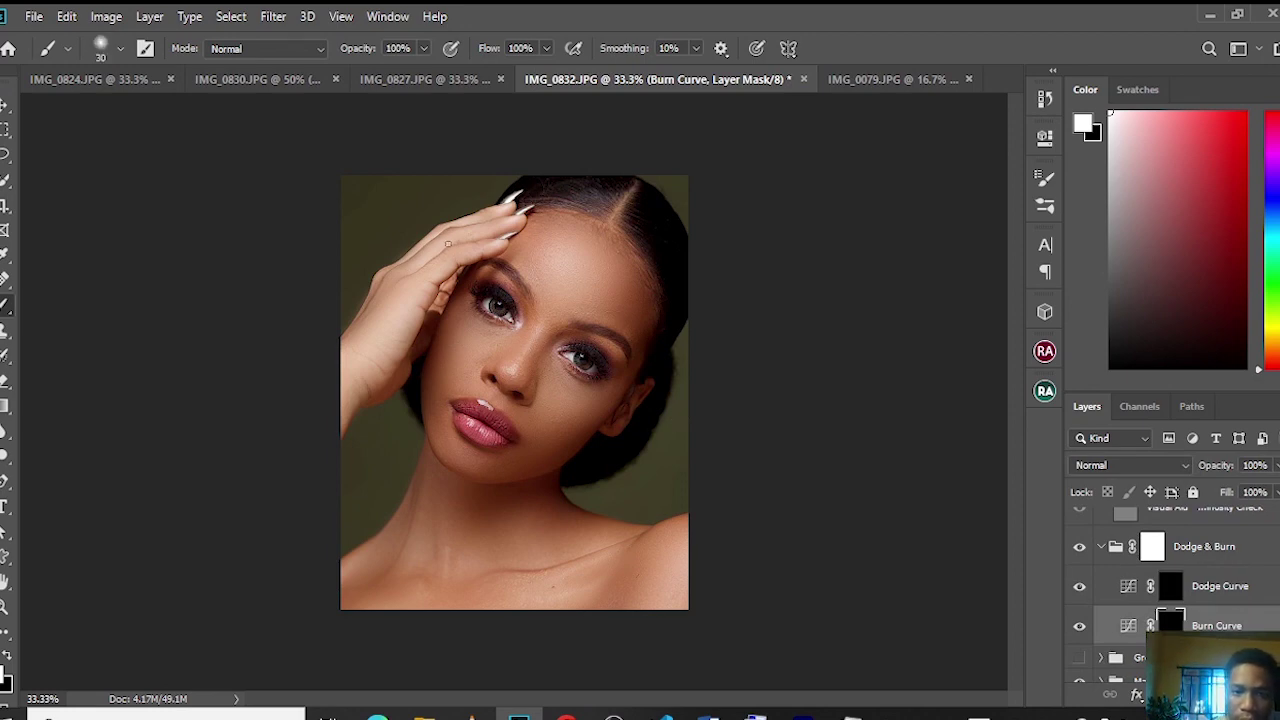
pyautogui.press(']')
pyautogui.press(']')
pyautogui.press(']')
pyautogui.press(']')
pyautogui.press(']')
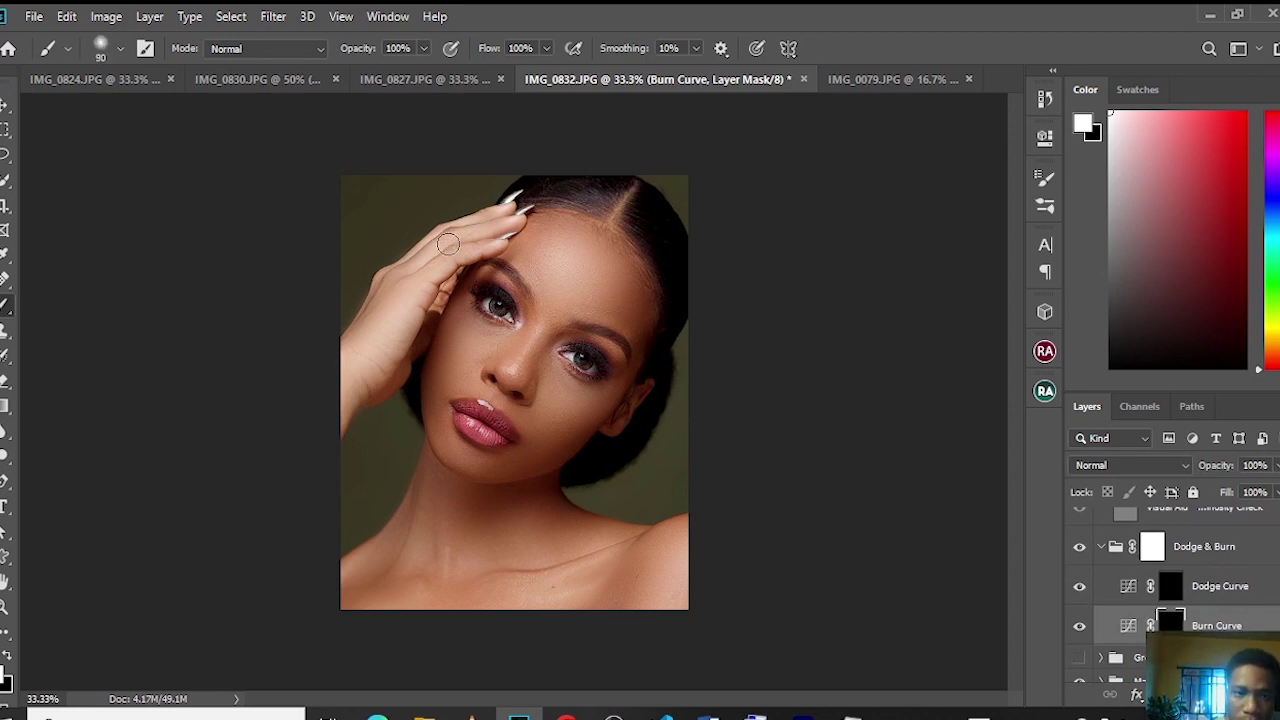
pyautogui.click(425, 48)
pyautogui.moveTo(353, 75); pyautogui.dragTo(342, 79)
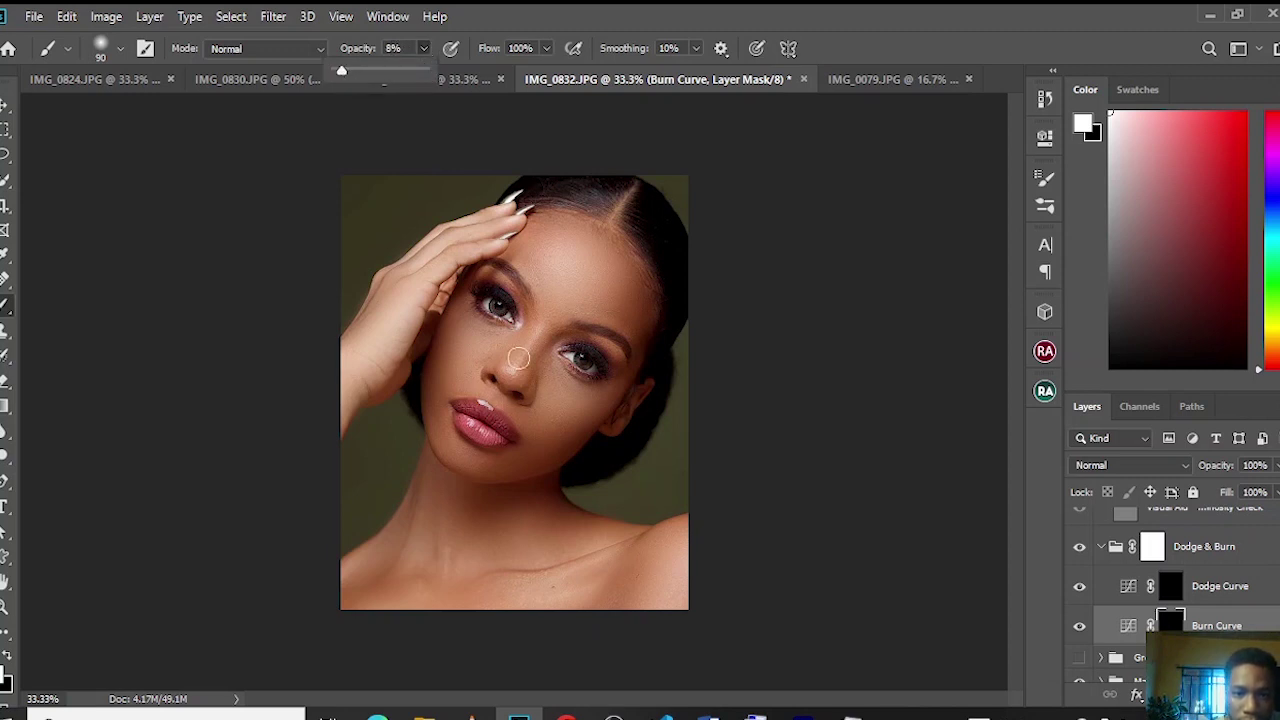
pyautogui.press(']')
pyautogui.rightClick(529, 460)
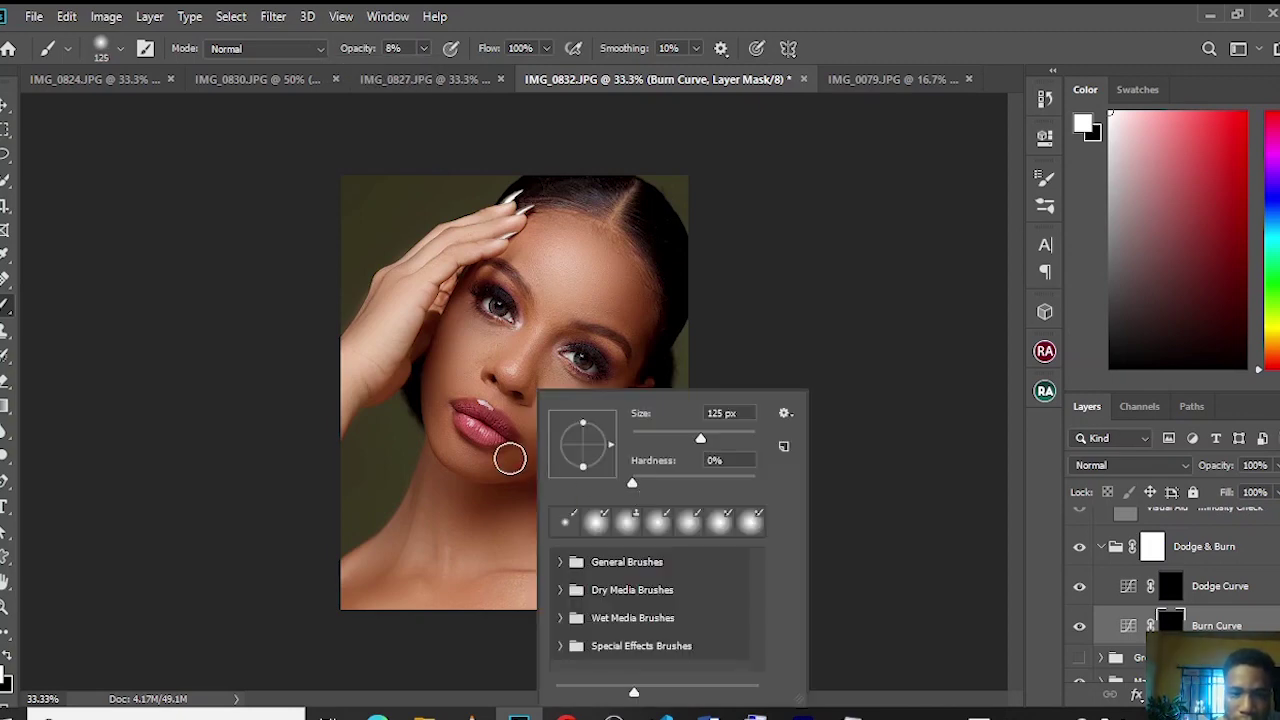
pyautogui.click(509, 460)
pyautogui.moveTo(512, 466); pyautogui.dragTo(581, 433)
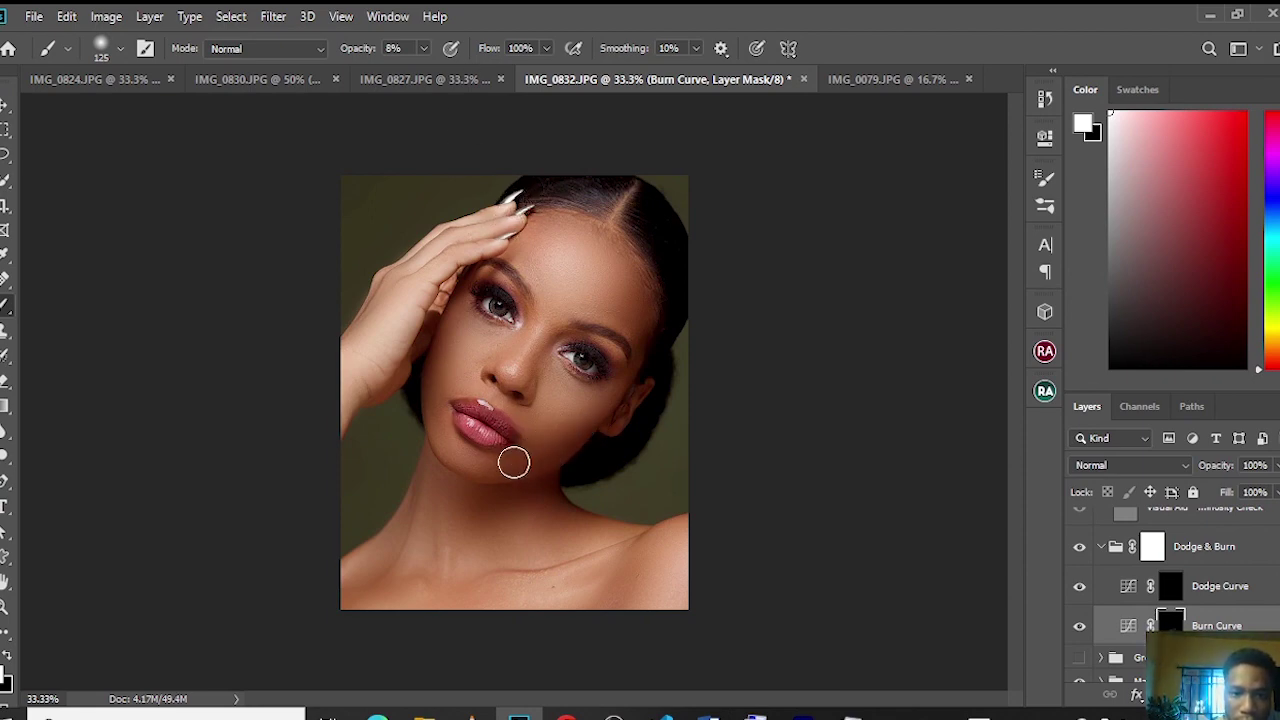
# - Raise burn brush opacity to 18% and deepen shadows under the jaw and neck
pyautogui.click(425, 48)
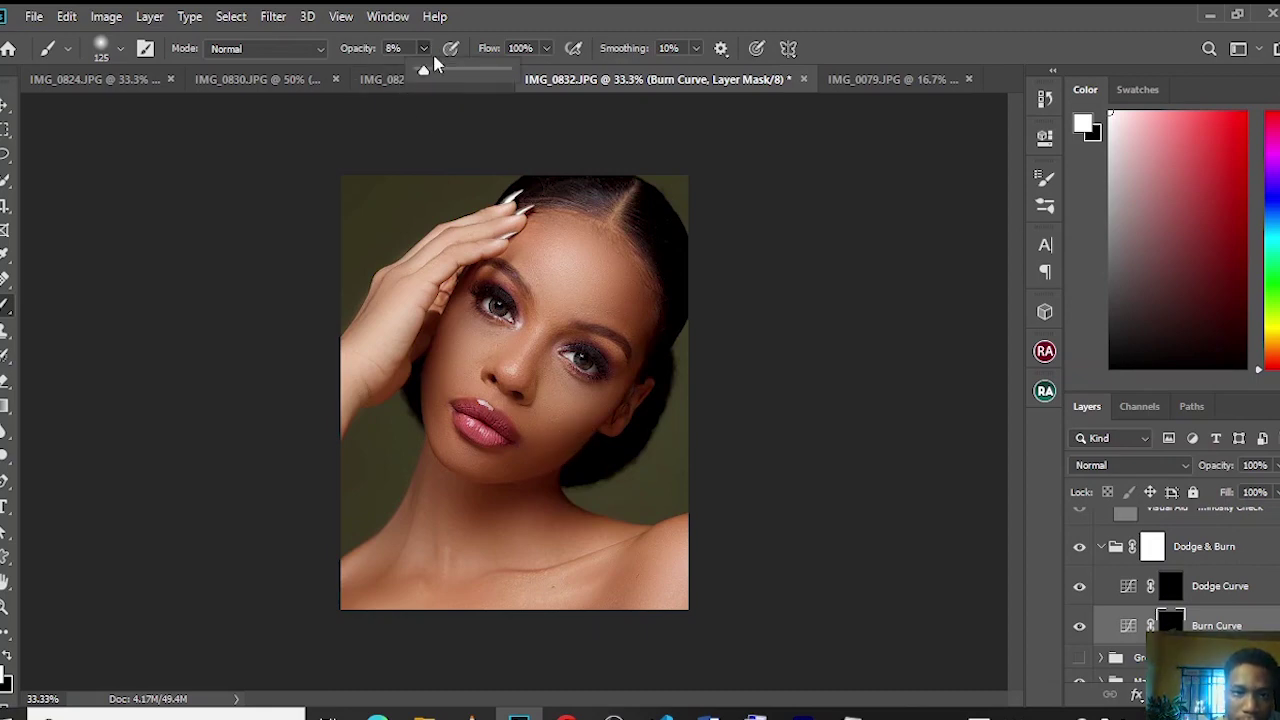
pyautogui.click(433, 73)
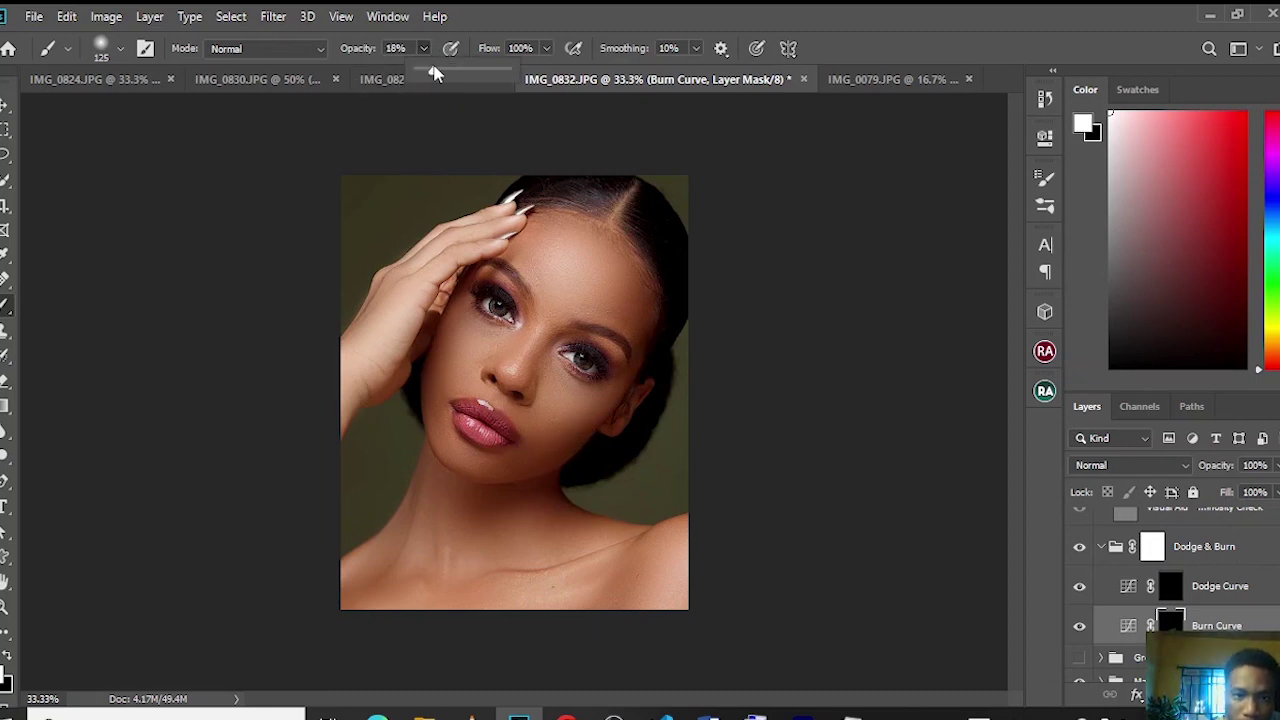
pyautogui.click(545, 454)
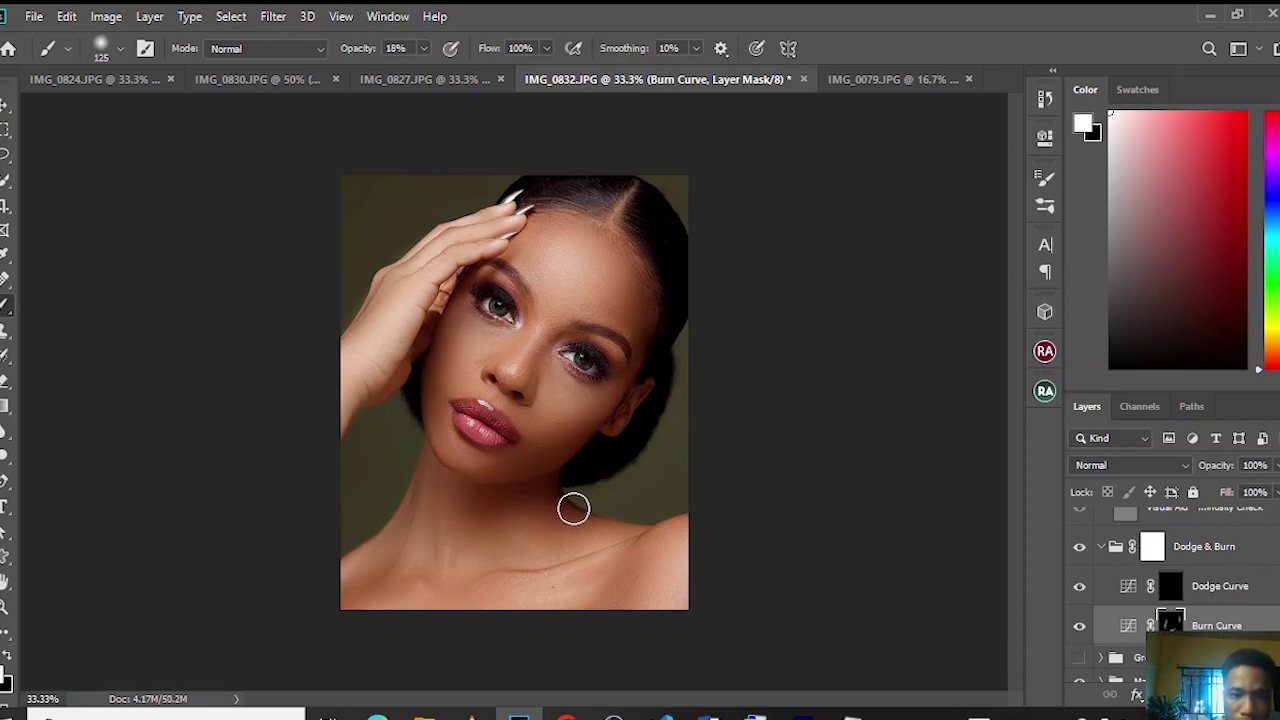
pyautogui.press('[')
pyautogui.press('[')
pyautogui.press('[')
pyautogui.press('[')
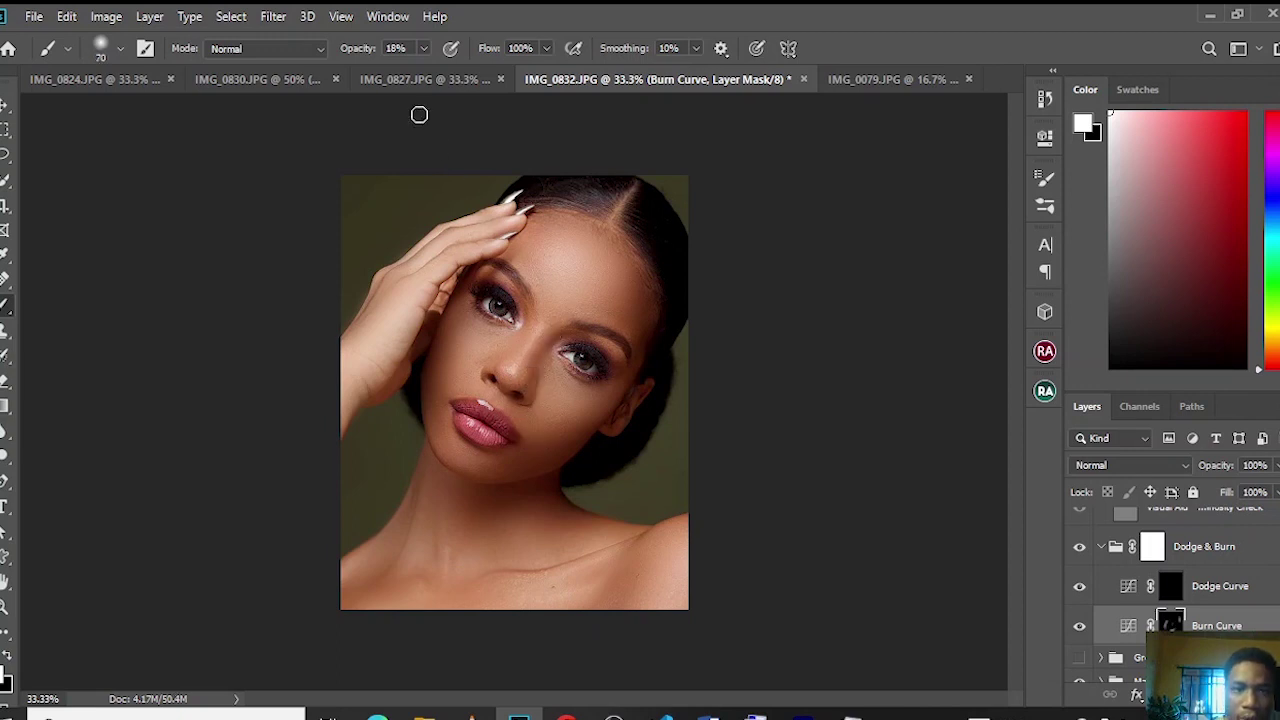
# - Raise burn brush opacity to 38% and darken the collarbone area
pyautogui.click(425, 47)
pyautogui.click(441, 71)
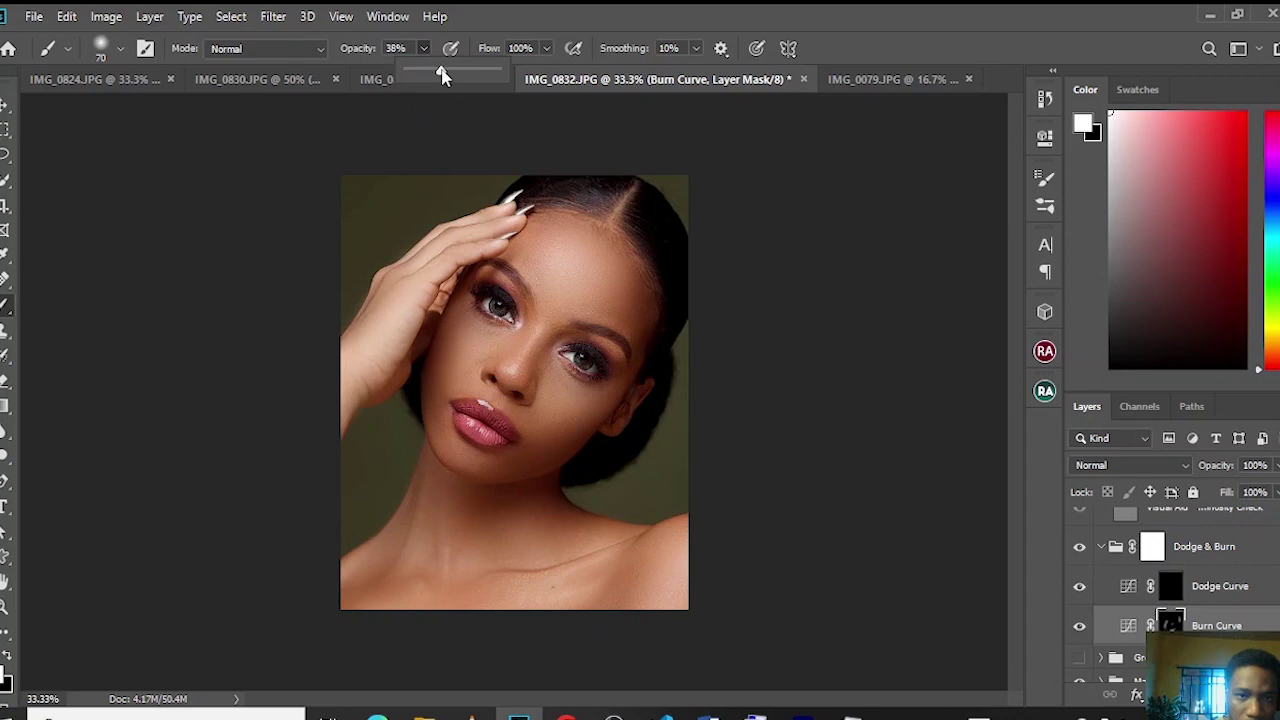
pyautogui.click(540, 360)
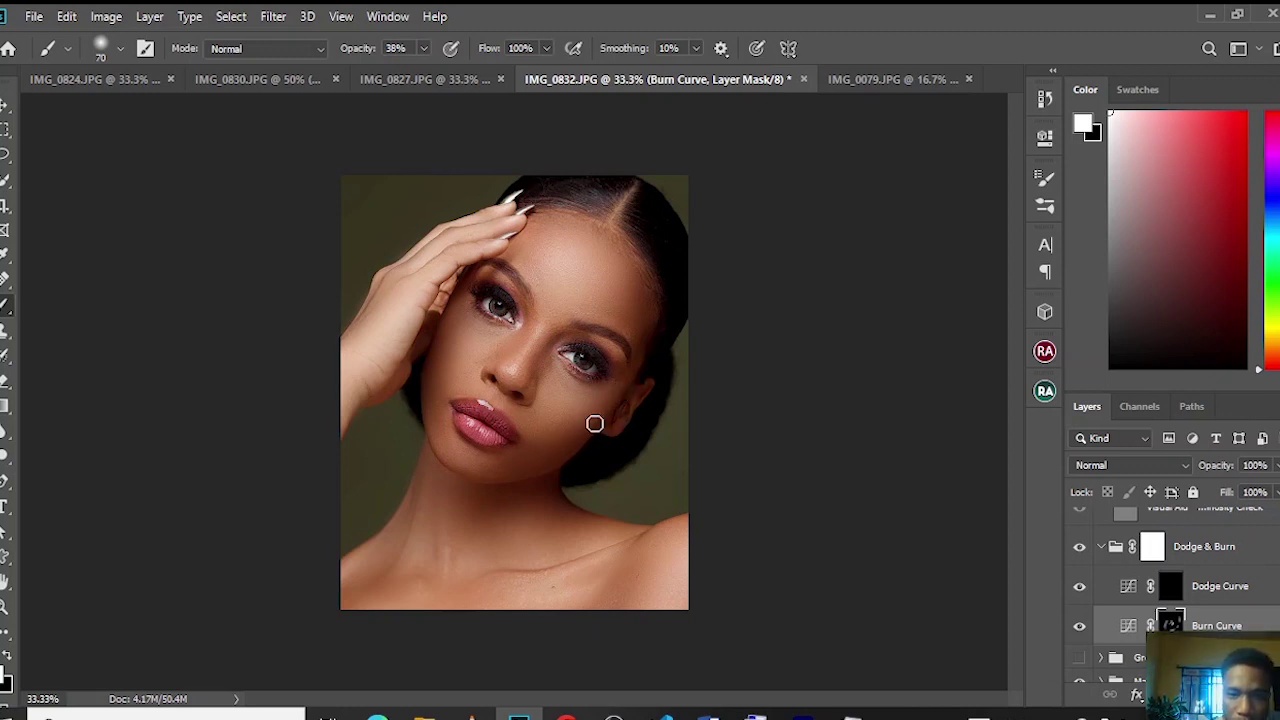
pyautogui.press(']')
pyautogui.press(']')
pyautogui.press(']')
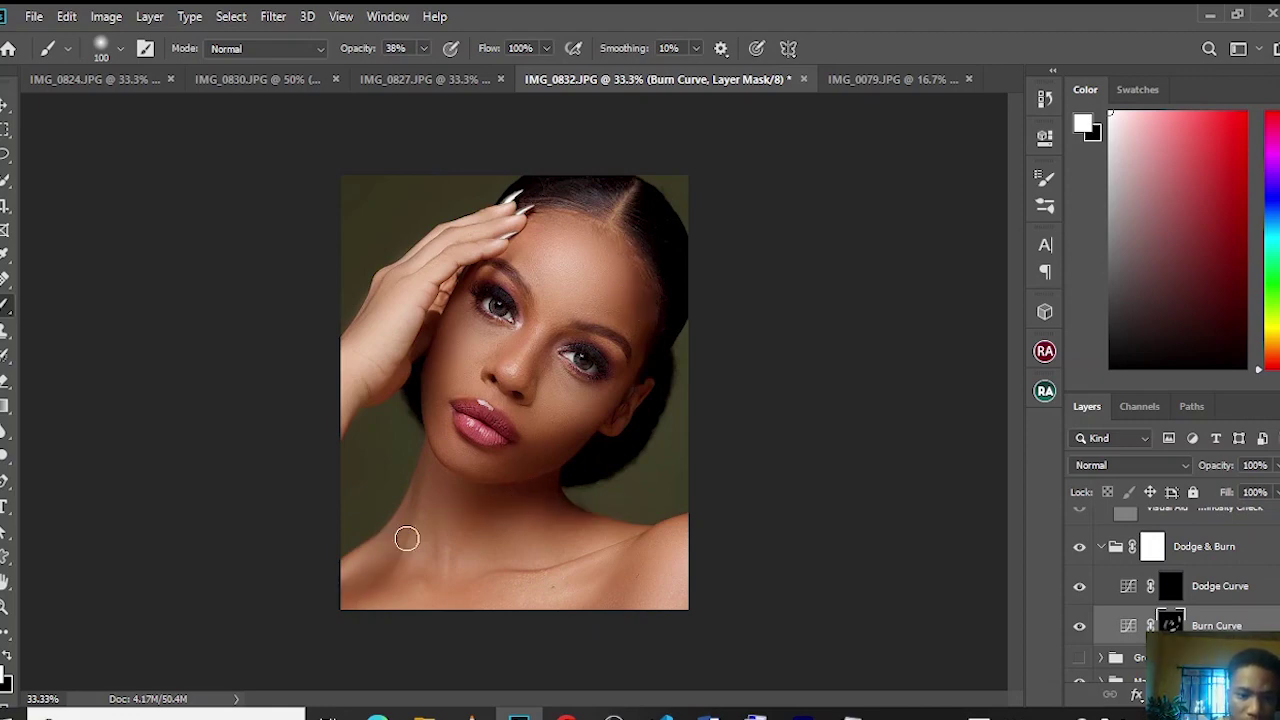
pyautogui.moveTo(407, 539); pyautogui.dragTo(489, 578)
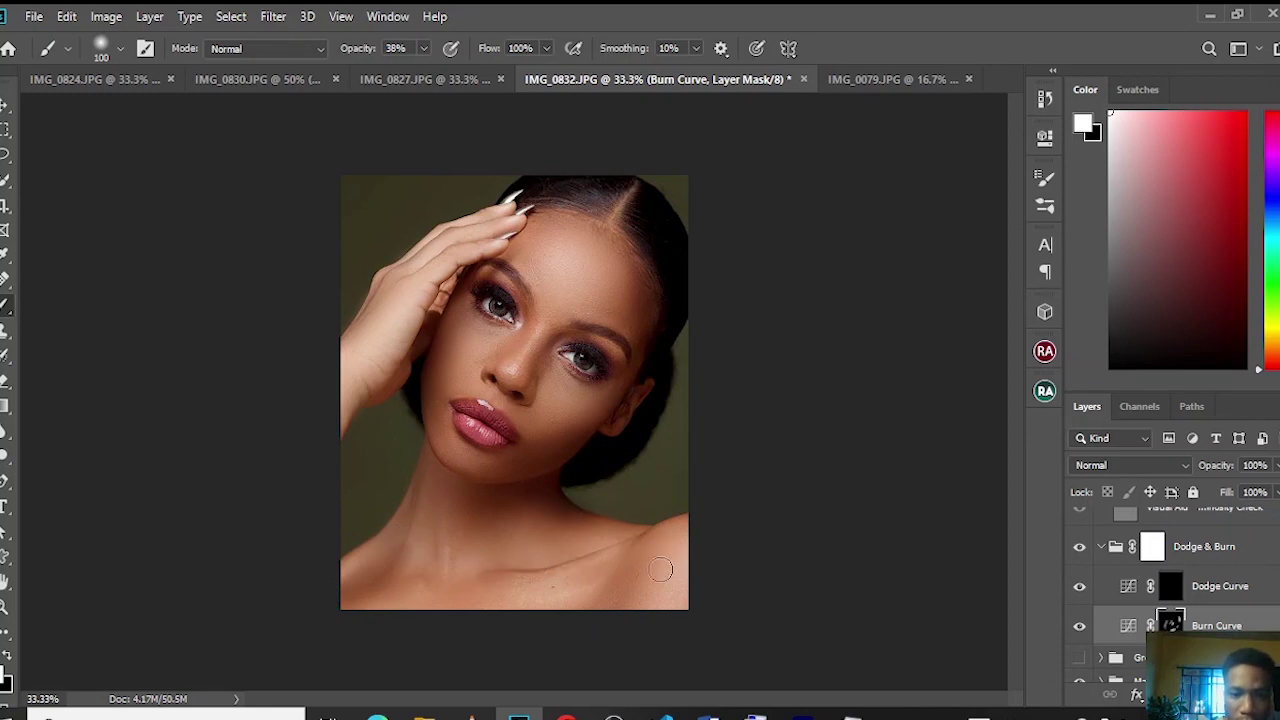
pyautogui.press(']')
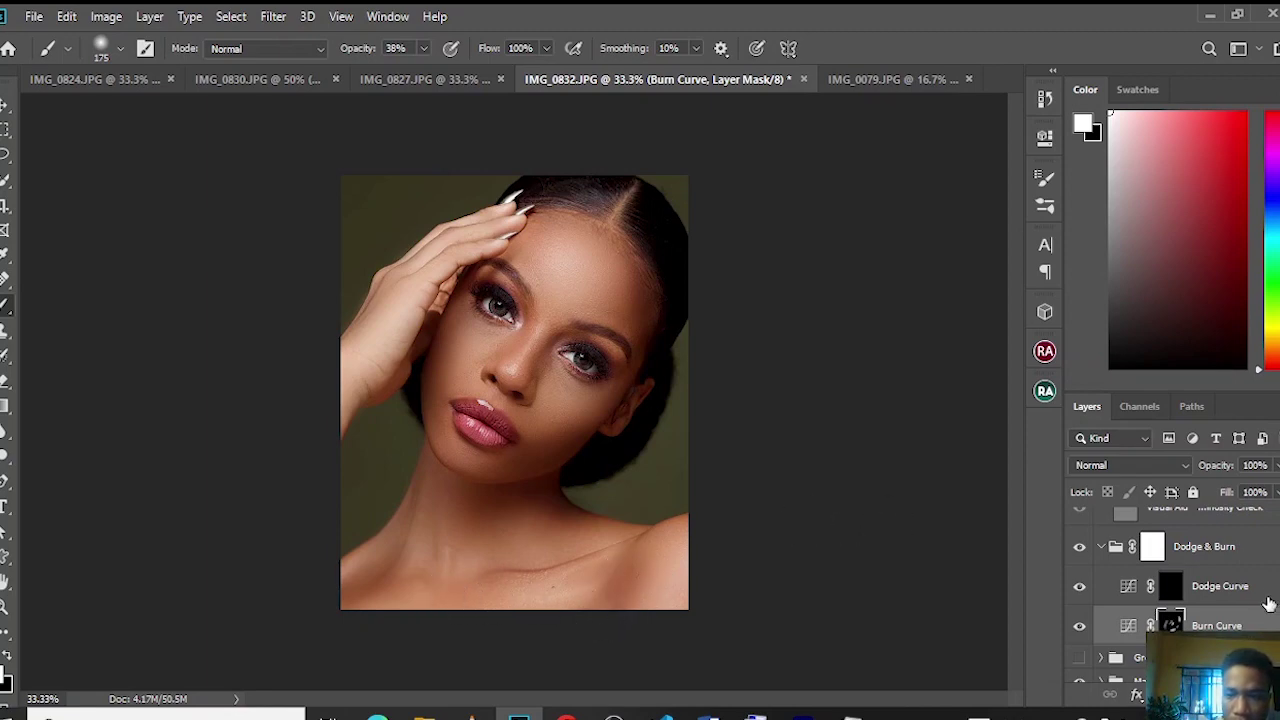
pyautogui.click(1224, 598)
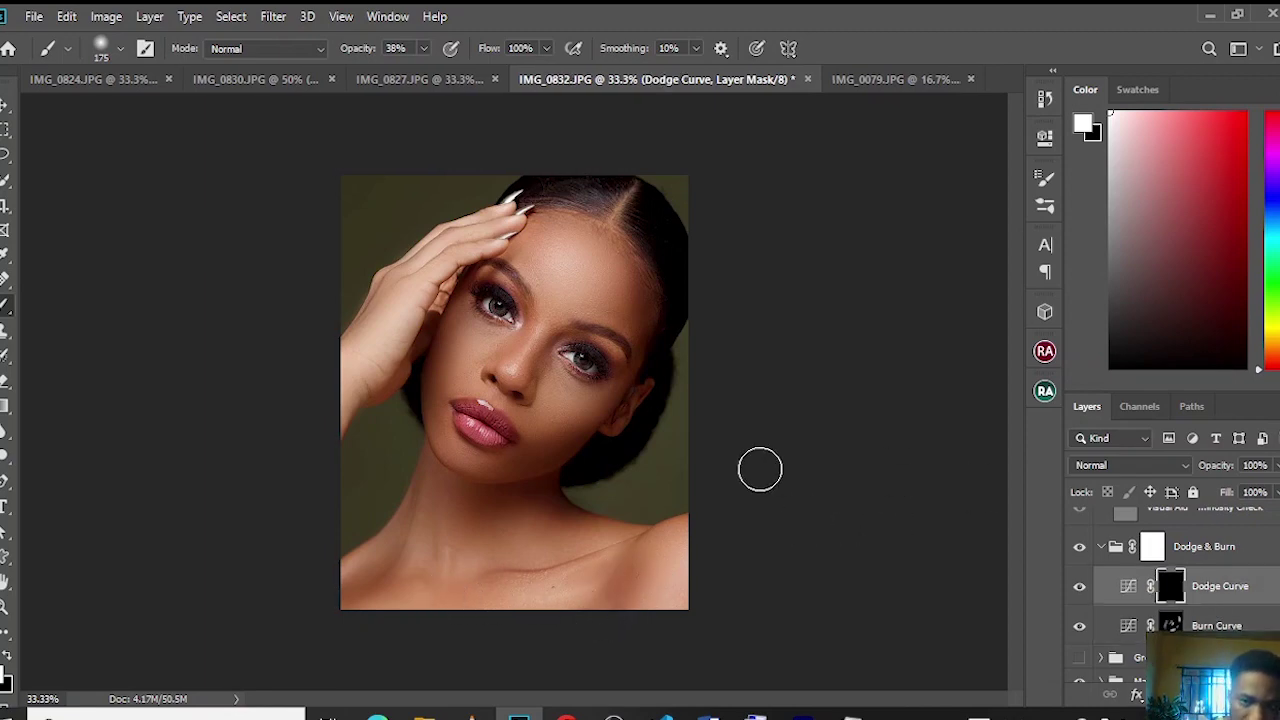
# - Dodge the cheek below the eye and the forehead on the Dodge Curve mask, resizing the brush
pyautogui.press('[')
pyautogui.press('[')
pyautogui.press('[')
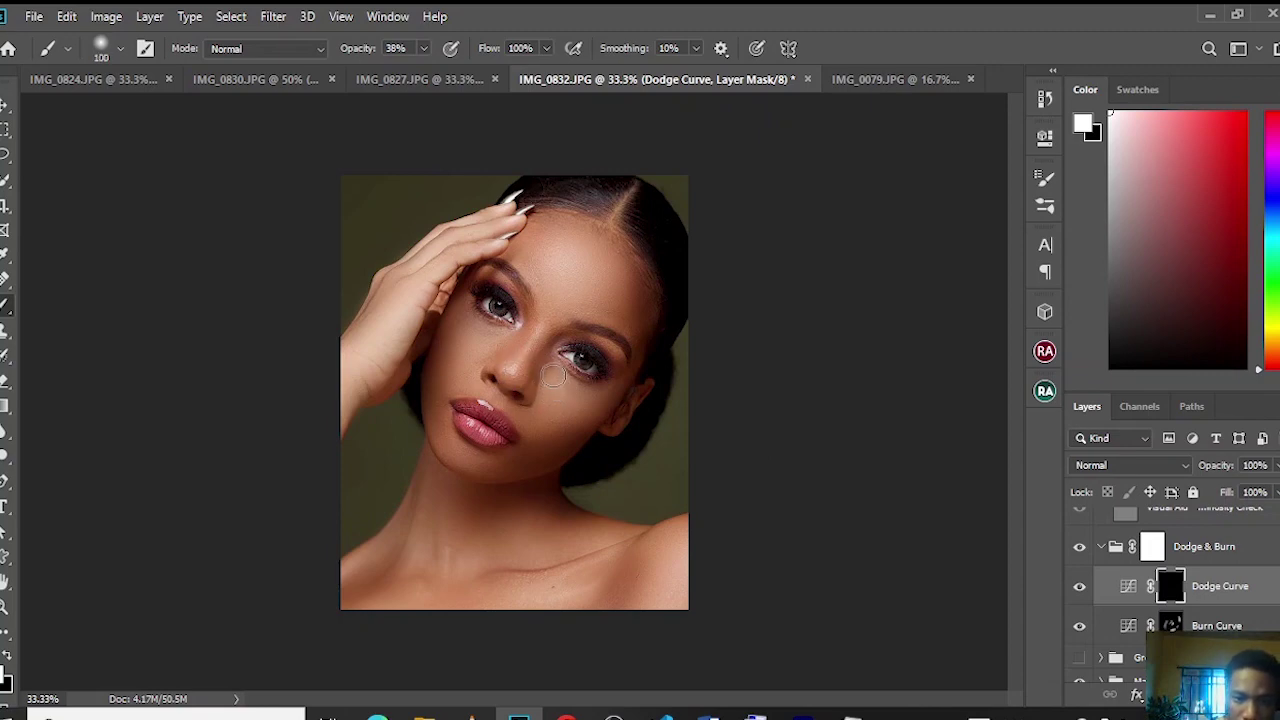
pyautogui.moveTo(550, 395); pyautogui.dragTo(551, 386)
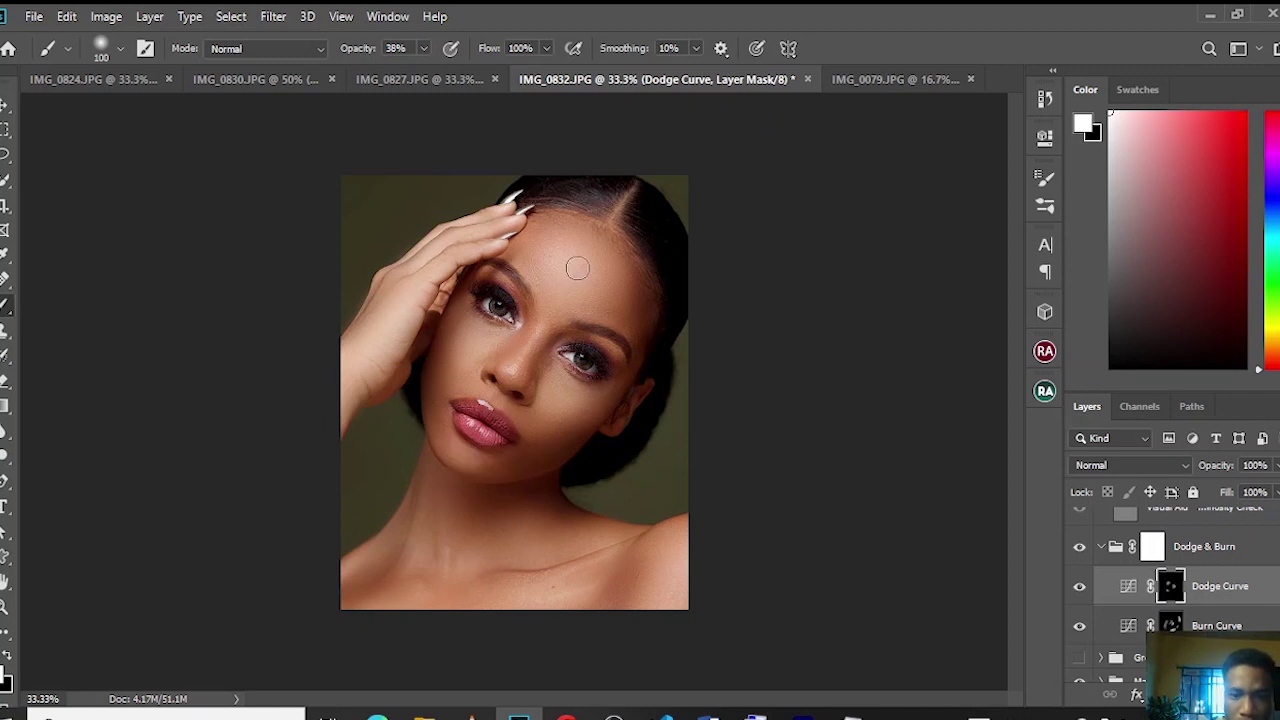
pyautogui.press(']')
pyautogui.press(']')
pyautogui.moveTo(578, 268)
pyautogui.mouseDown()
pyautogui.moveTo(572, 255)
pyautogui.moveTo(552, 264)
pyautogui.moveTo(553, 252)
pyautogui.moveTo(559, 265)
pyautogui.mouseUp()
pyautogui.press('[')
pyautogui.press('[')
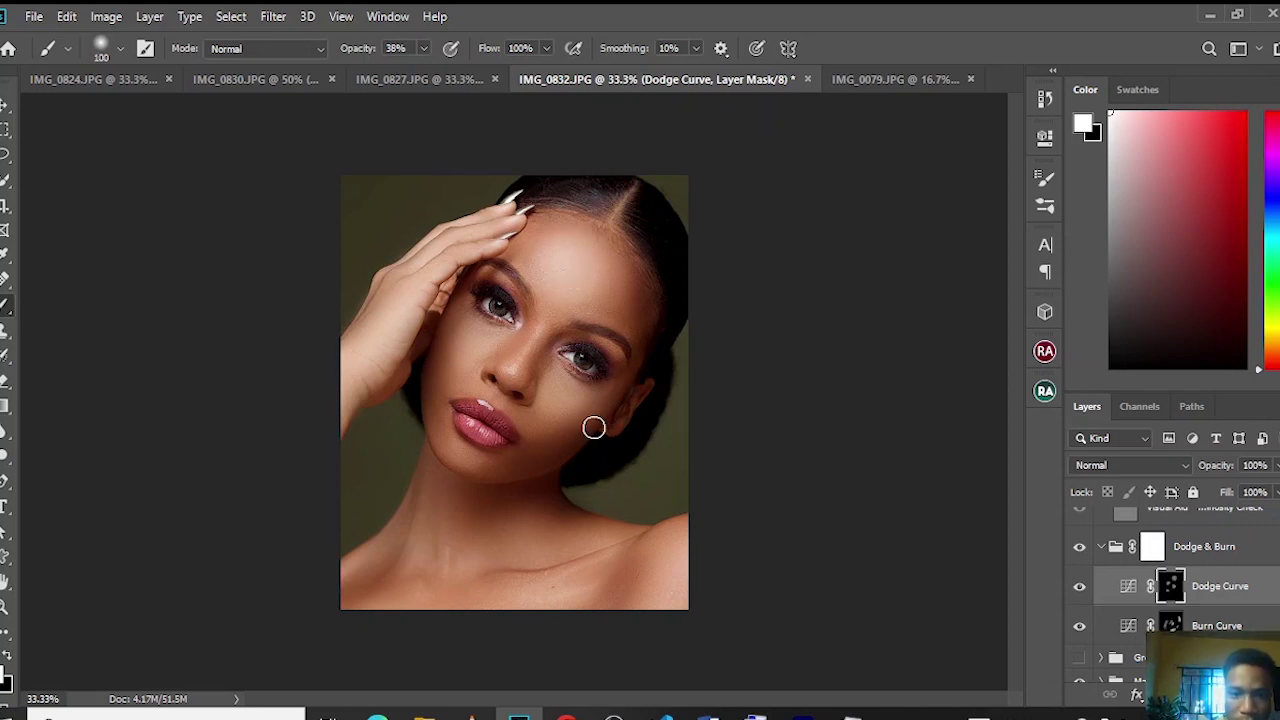
pyautogui.moveTo(560, 251)
pyautogui.mouseDown()
pyautogui.moveTo(557, 263)
pyautogui.moveTo(572, 262)
pyautogui.mouseUp()
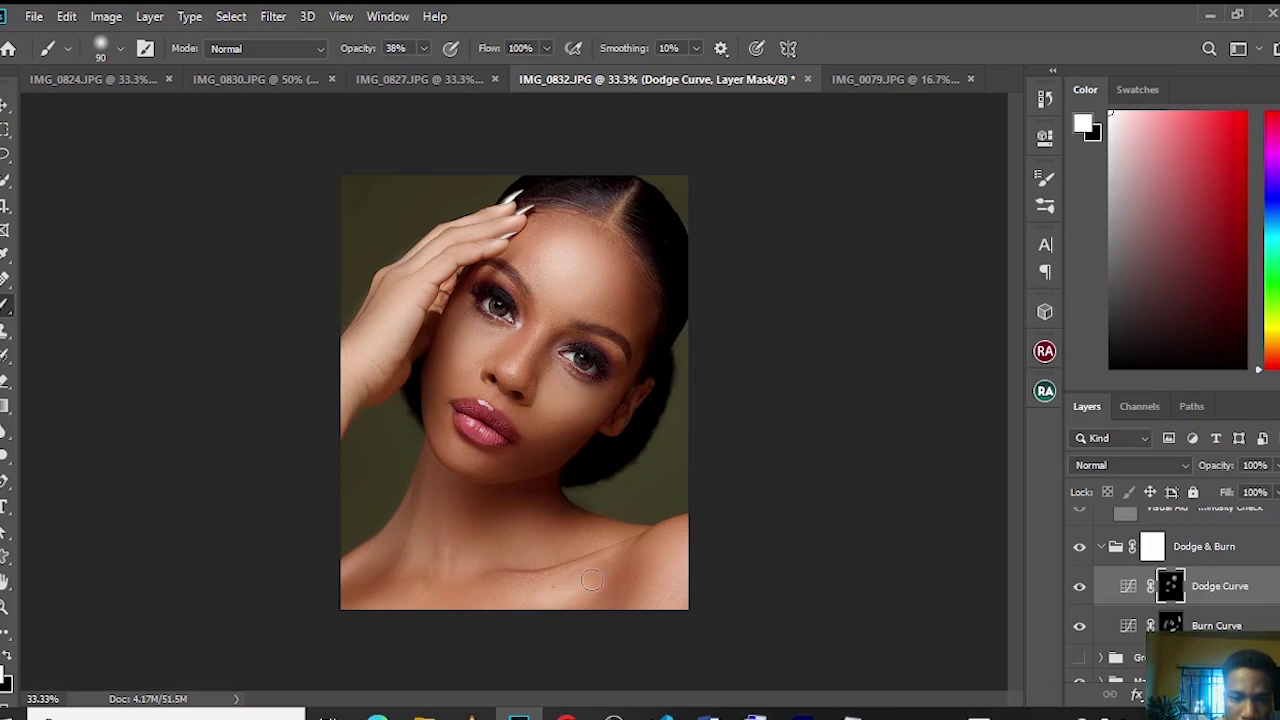
pyautogui.press(']')
pyautogui.press(']')
pyautogui.press(']')
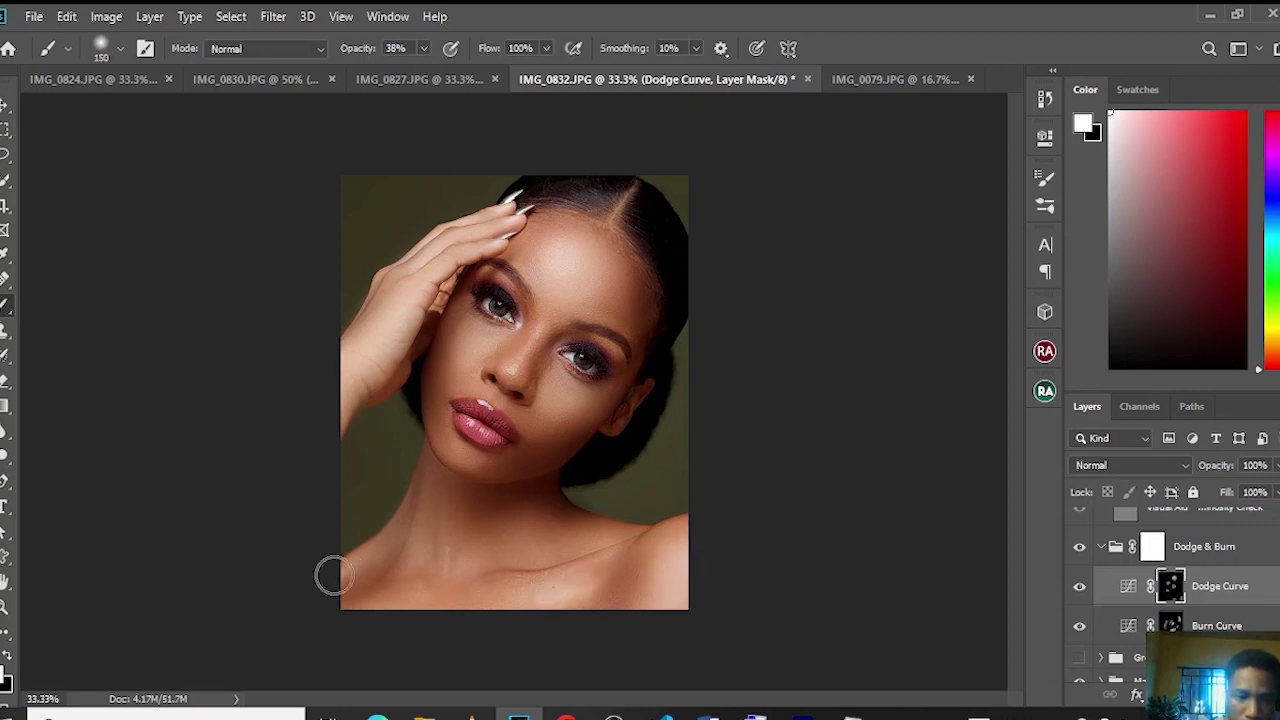
pyautogui.press('[')
pyautogui.press('[')
pyautogui.press('[')
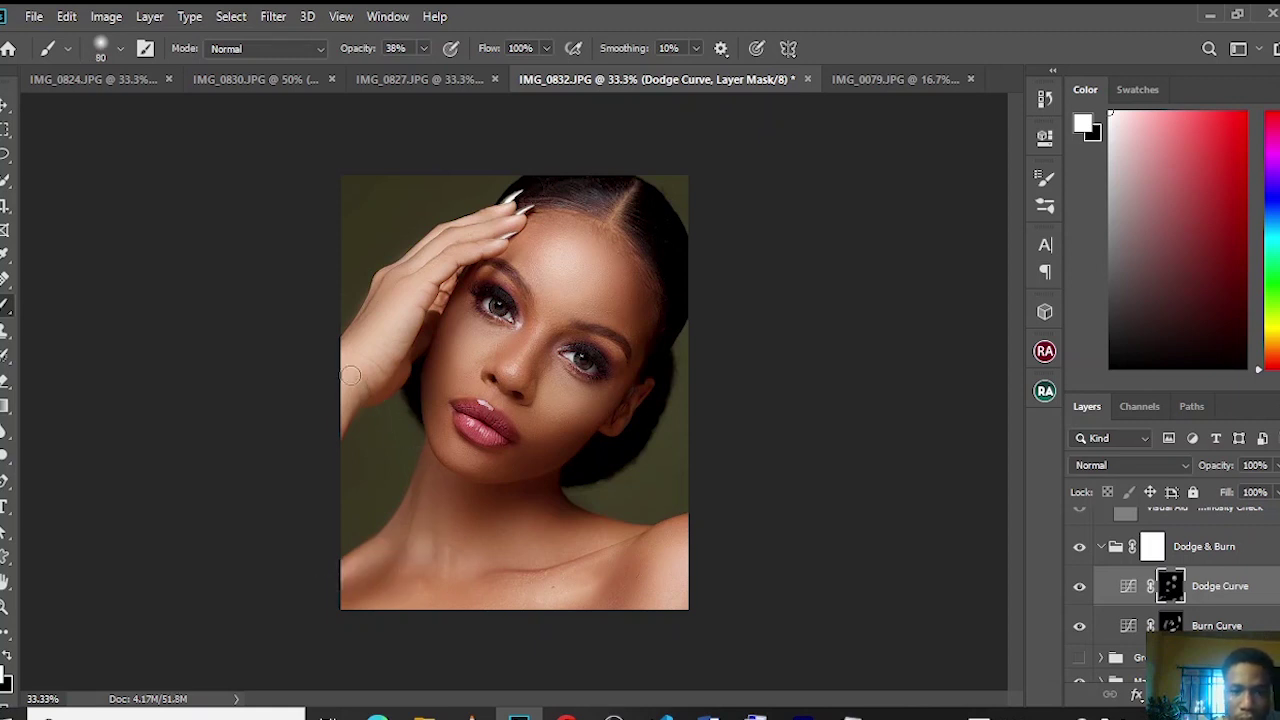
# - Burn along the edge of the hand beside the face on the Burn Curve mask
pyautogui.click(1205, 627)
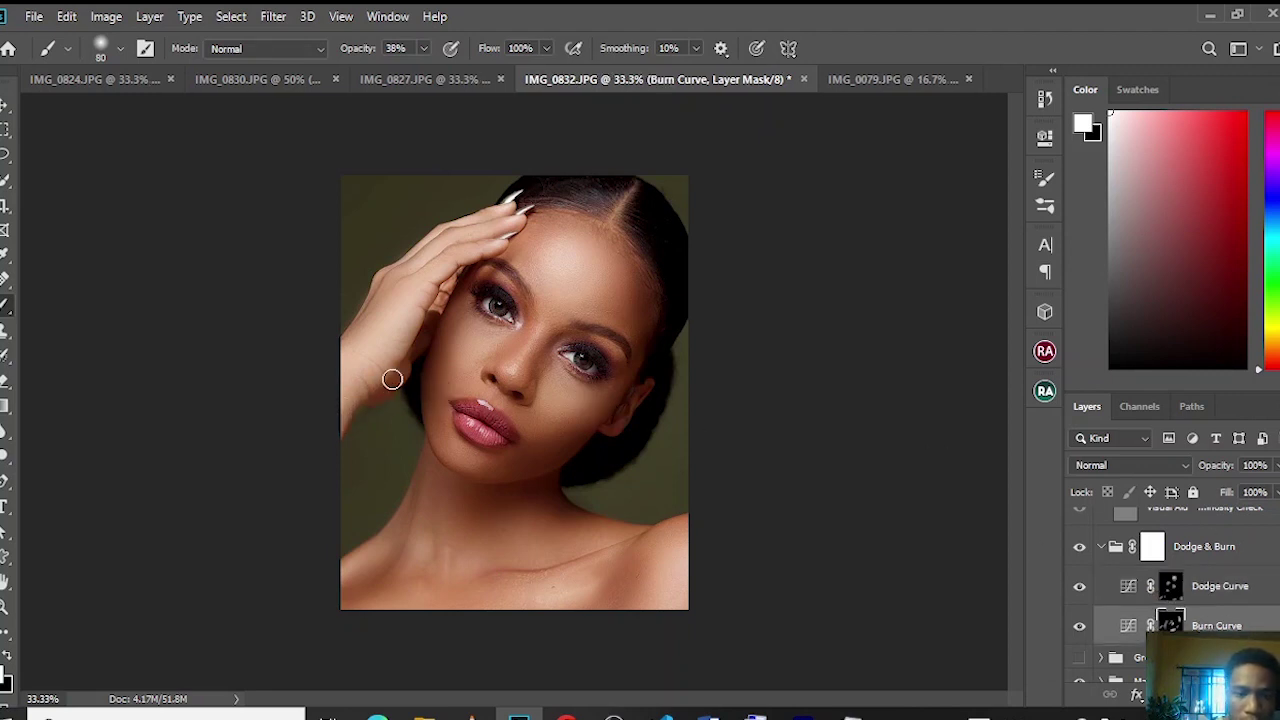
pyautogui.moveTo(387, 350)
pyautogui.mouseDown()
pyautogui.moveTo(359, 301)
pyautogui.moveTo(376, 309)
pyautogui.moveTo(399, 265)
pyautogui.moveTo(496, 226)
pyautogui.mouseUp()
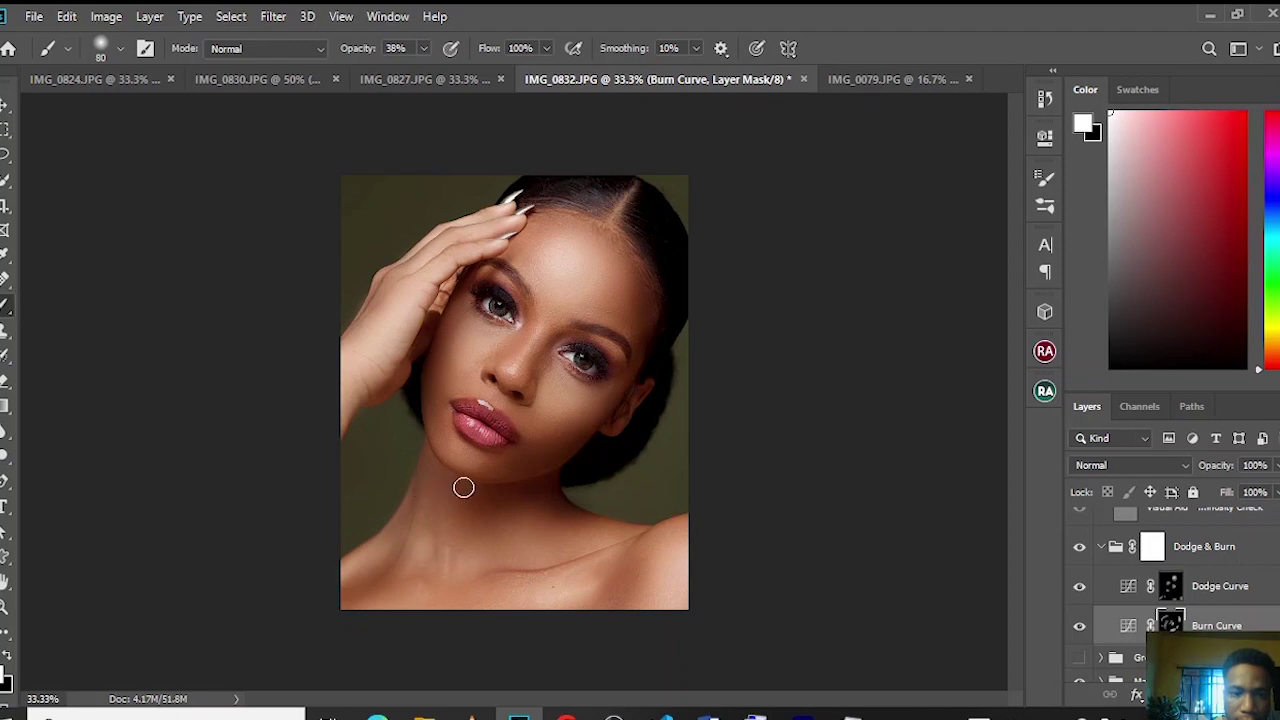
pyautogui.hotkey('ctrl', '-')
# - Compare the Burn Curve on and off, set its opacity to 61%, then compare the Dodge Curve
pyautogui.press('h')
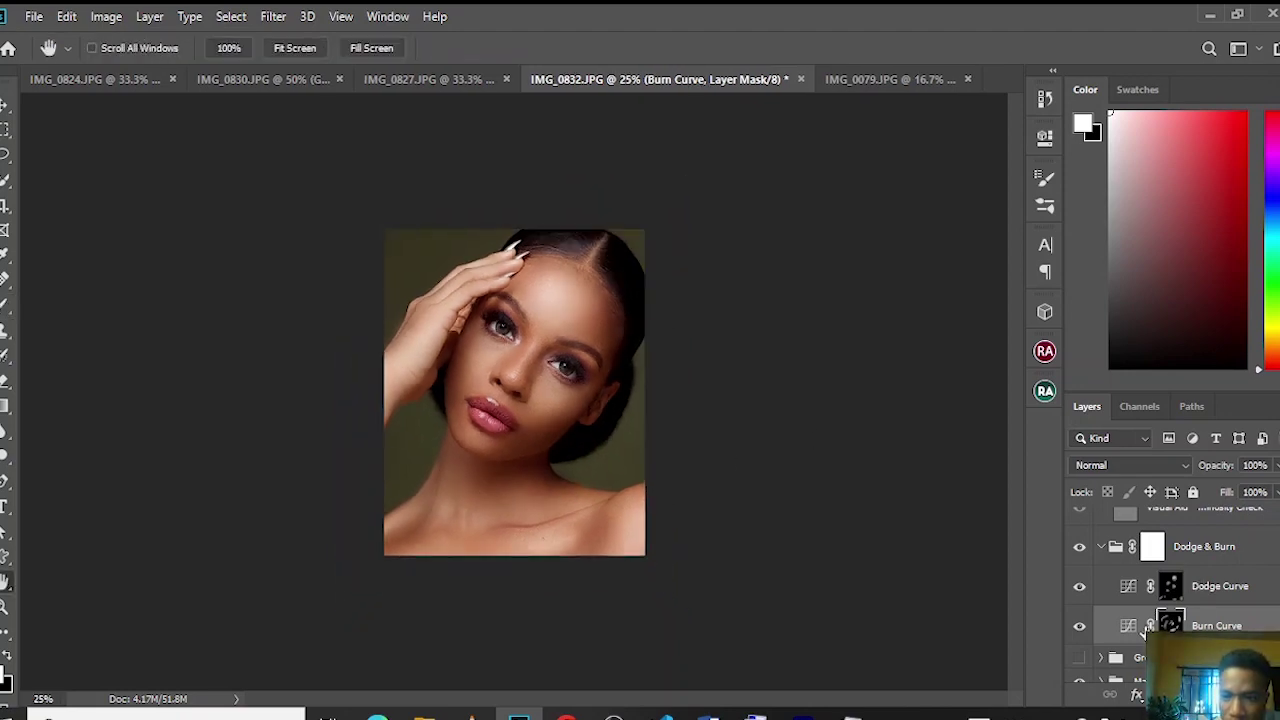
pyautogui.click(1083, 628)
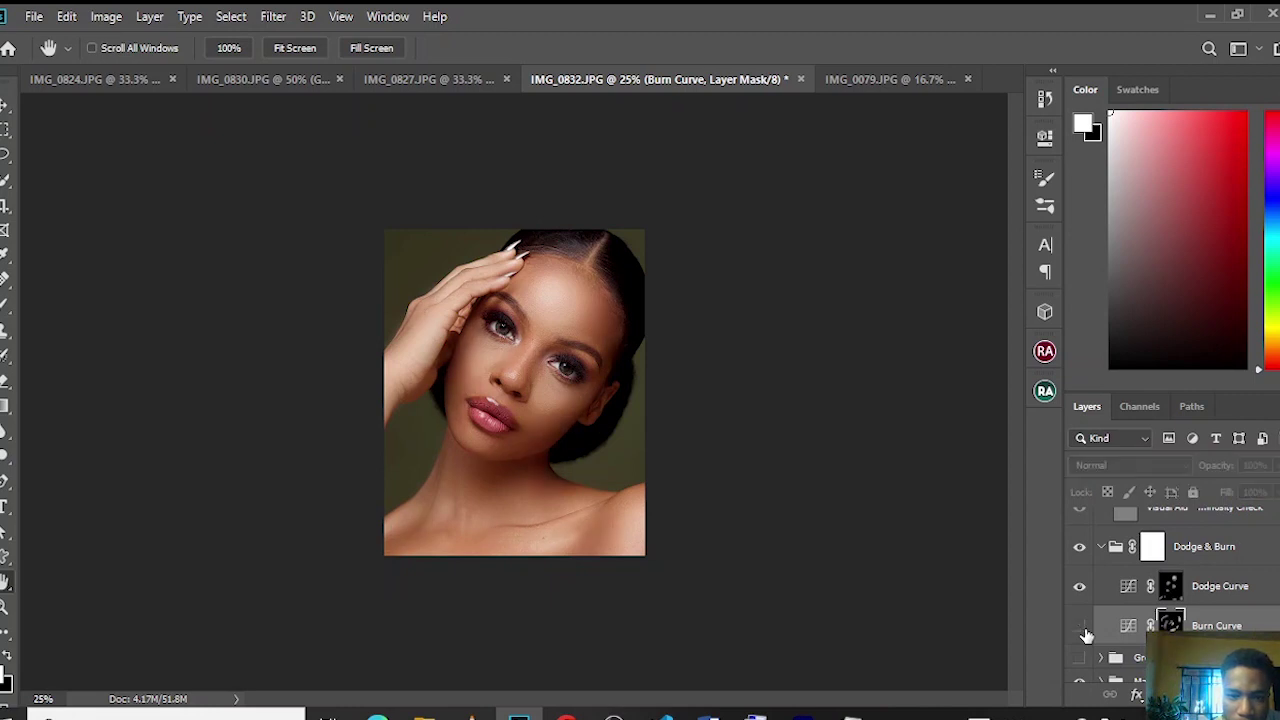
pyautogui.click(1082, 628)
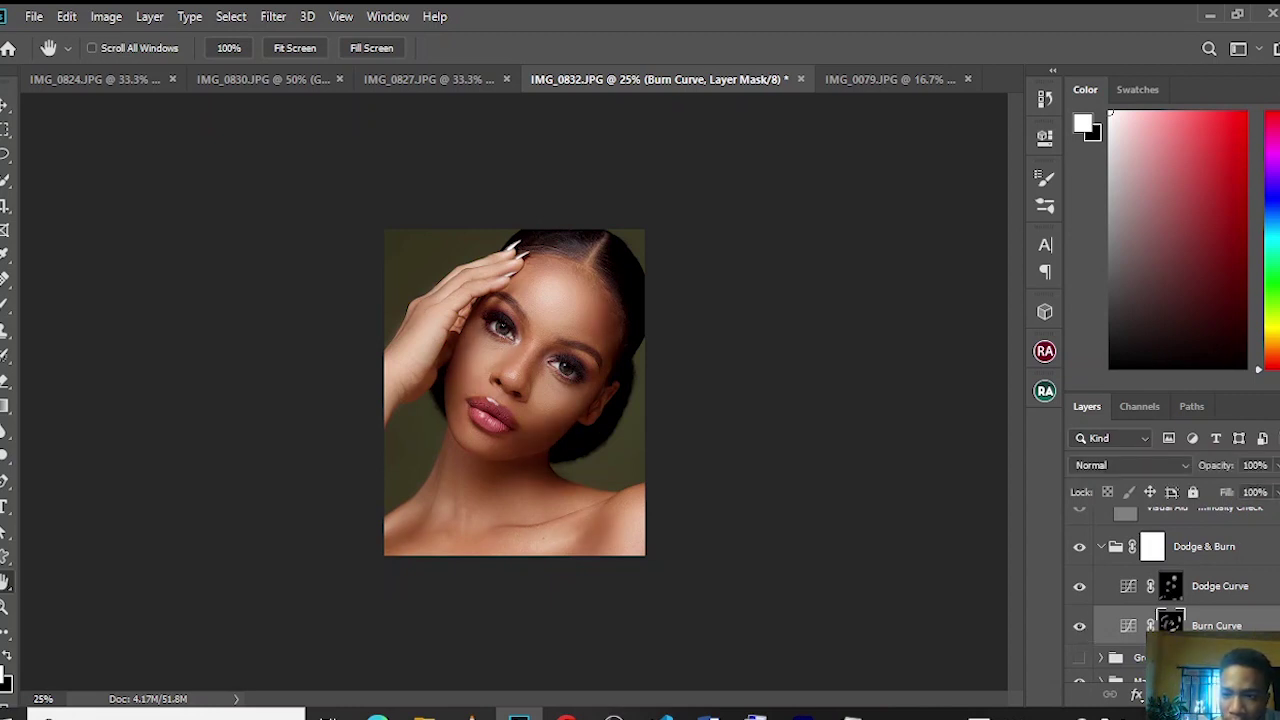
pyautogui.click(1276, 465)
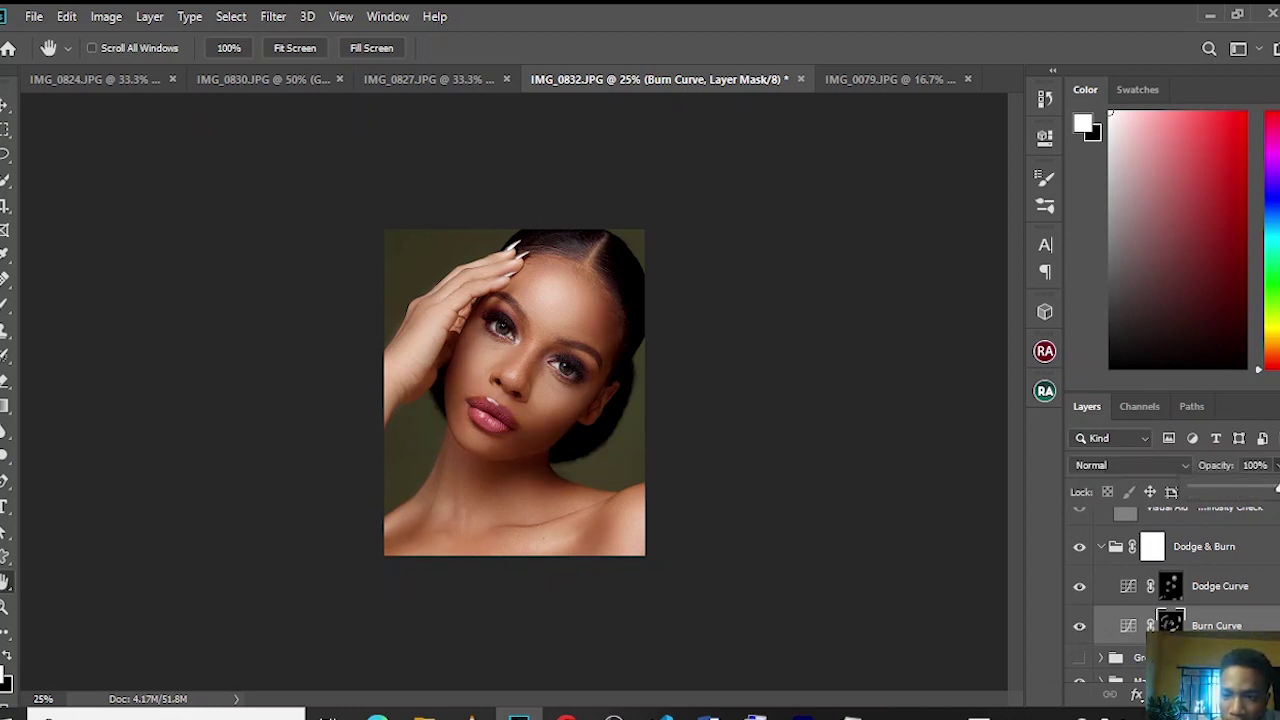
pyautogui.click(1248, 492)
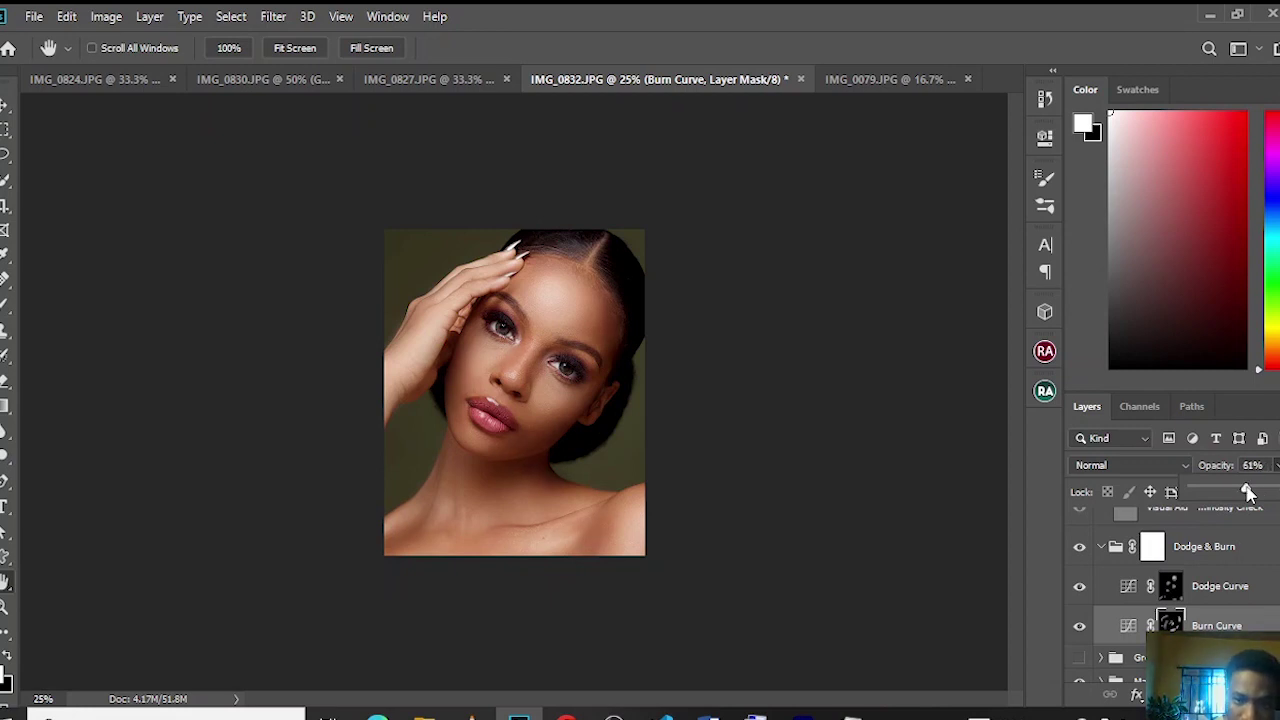
pyautogui.click(1080, 588)
pyautogui.click(1080, 588)
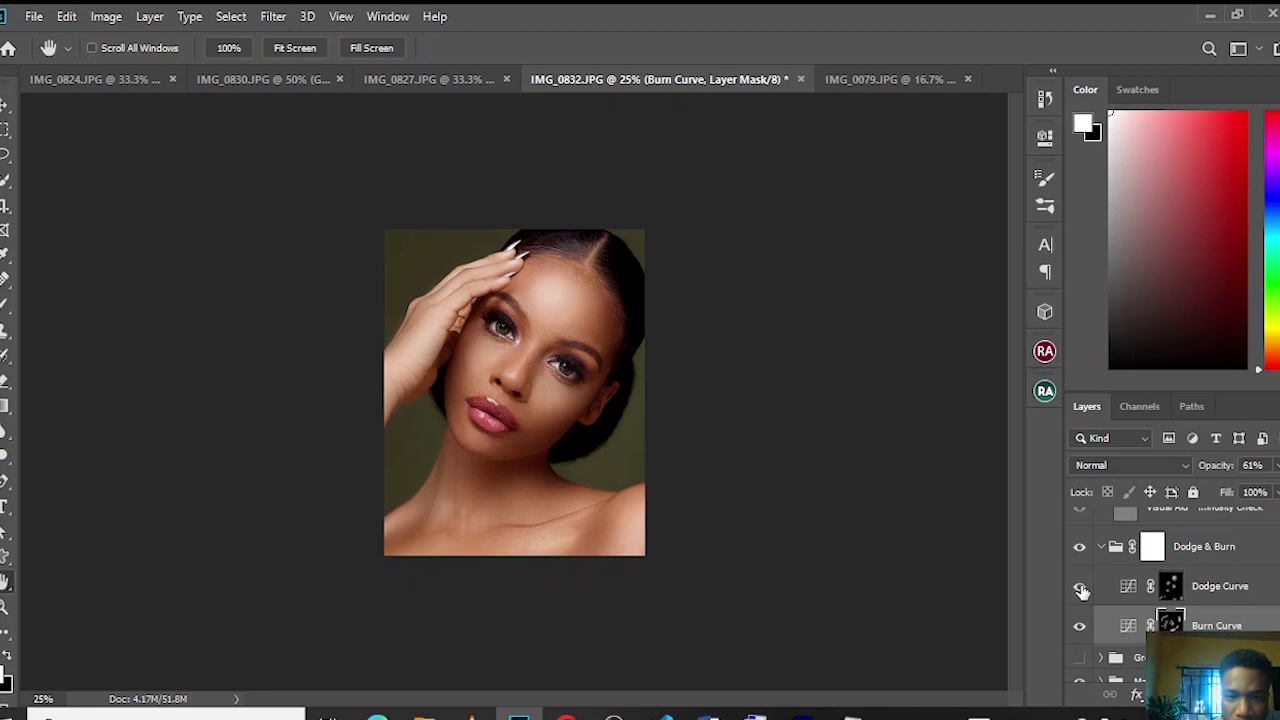
# - Collapse the Dodge & Burn group and hide and collapse the Visual Aid - DELETE group
pyautogui.click(1102, 548)
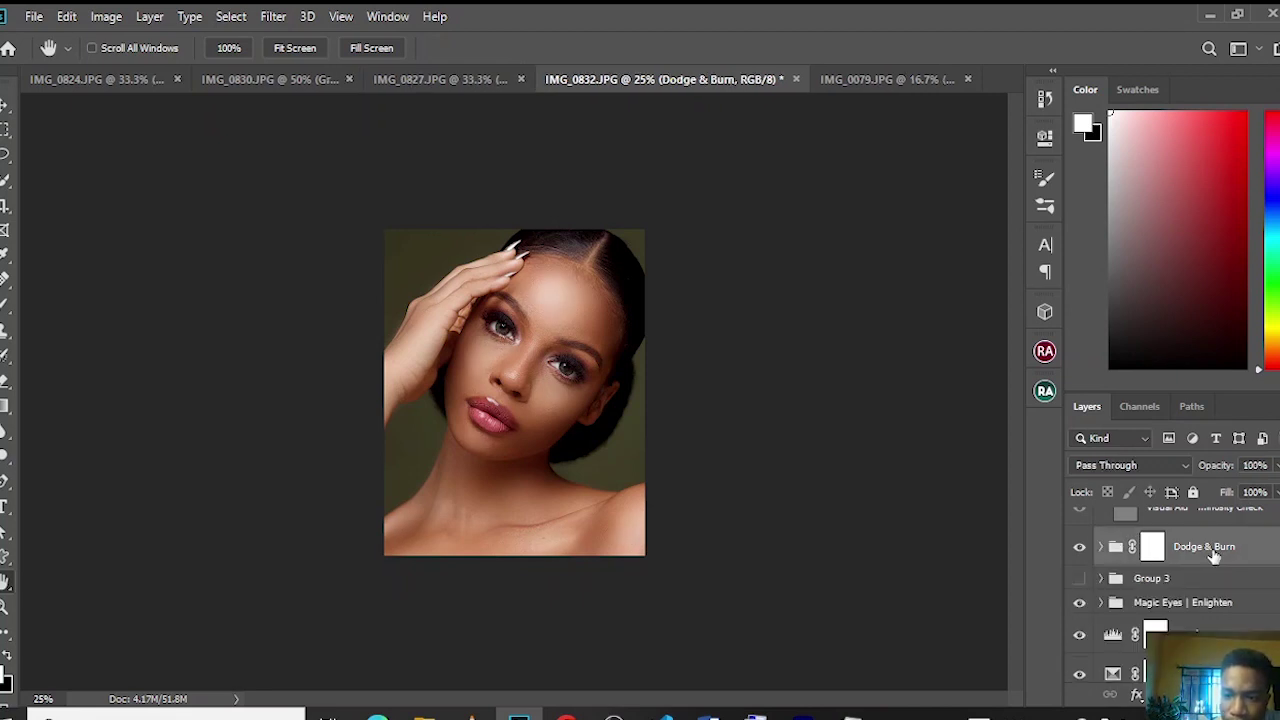
pyautogui.scroll(3, 1214, 563)
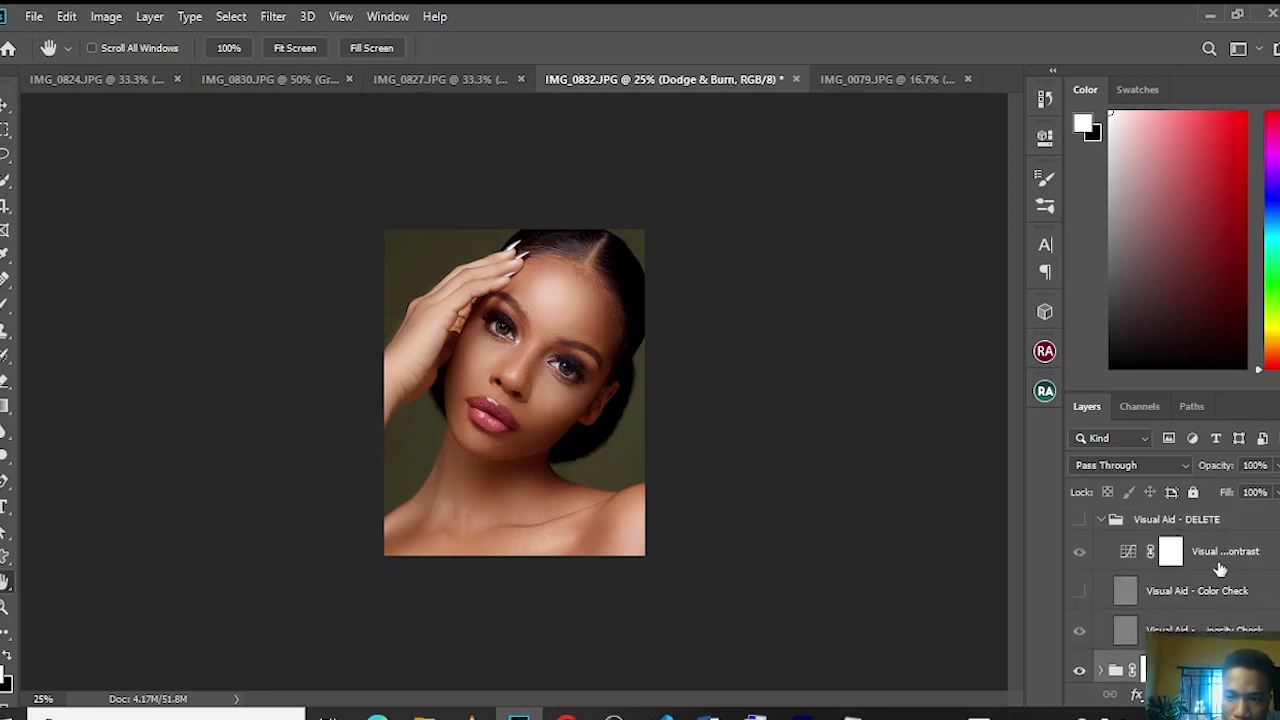
pyautogui.click(1079, 520)
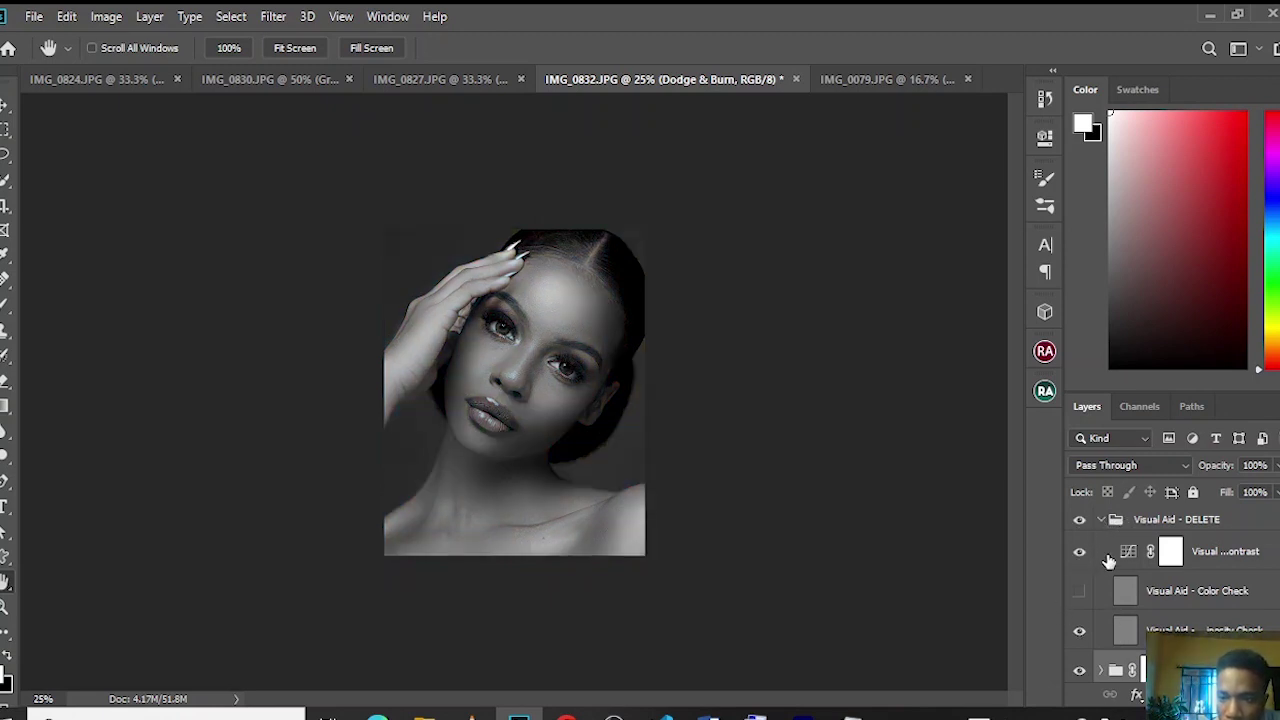
pyautogui.click(1085, 558)
pyautogui.click(1083, 528)
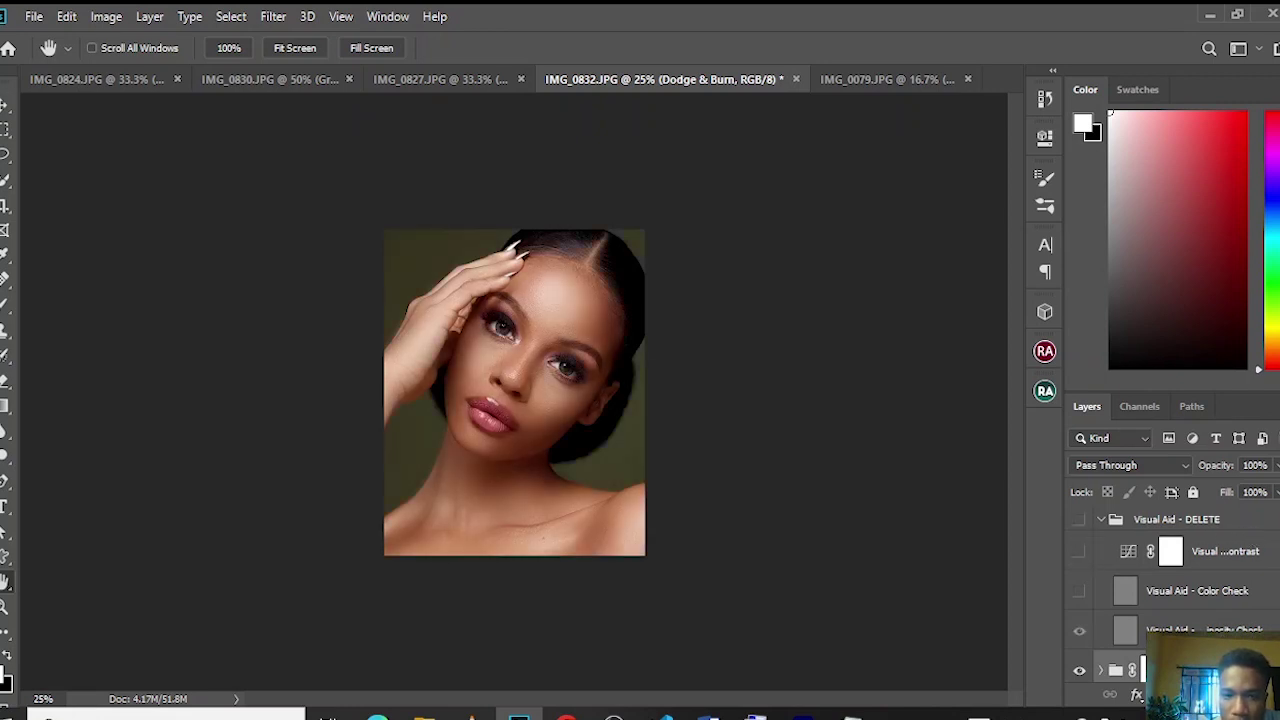
pyautogui.click(1101, 519)
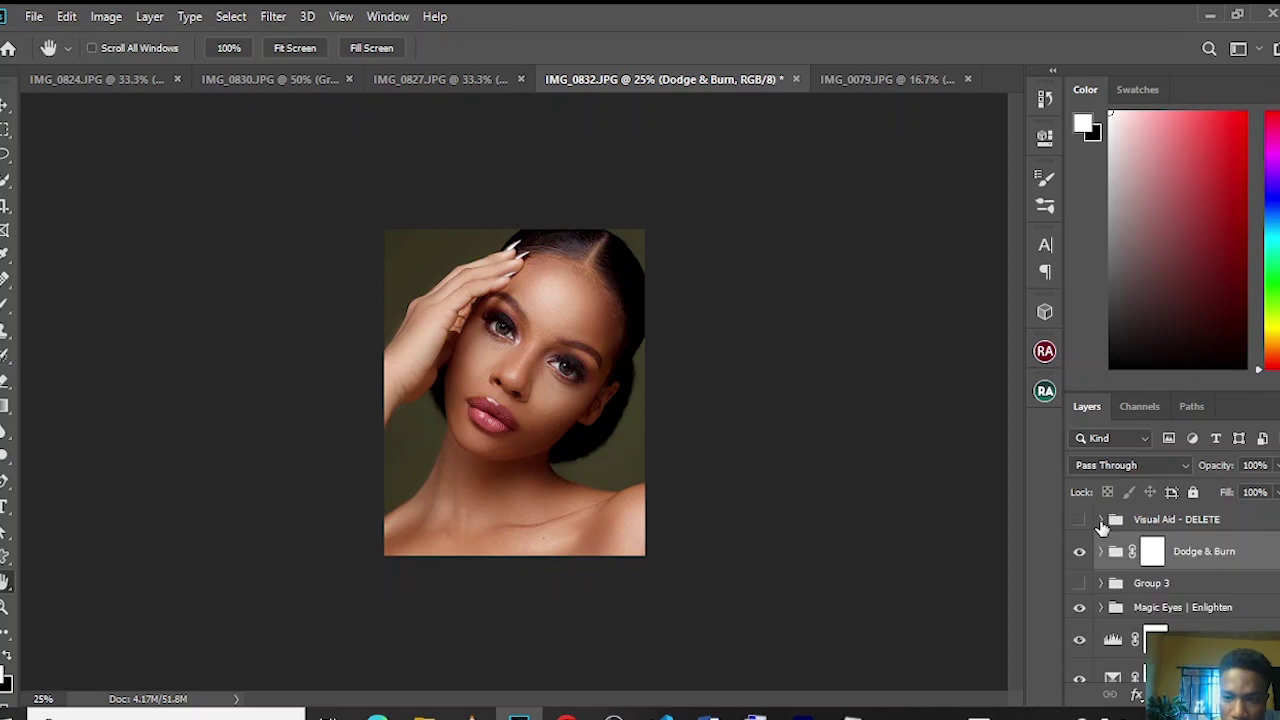
# - Select Visual Aid - DELETE and Dodge & Burn together and drag both below Group 3
pyautogui.click(1150, 522)
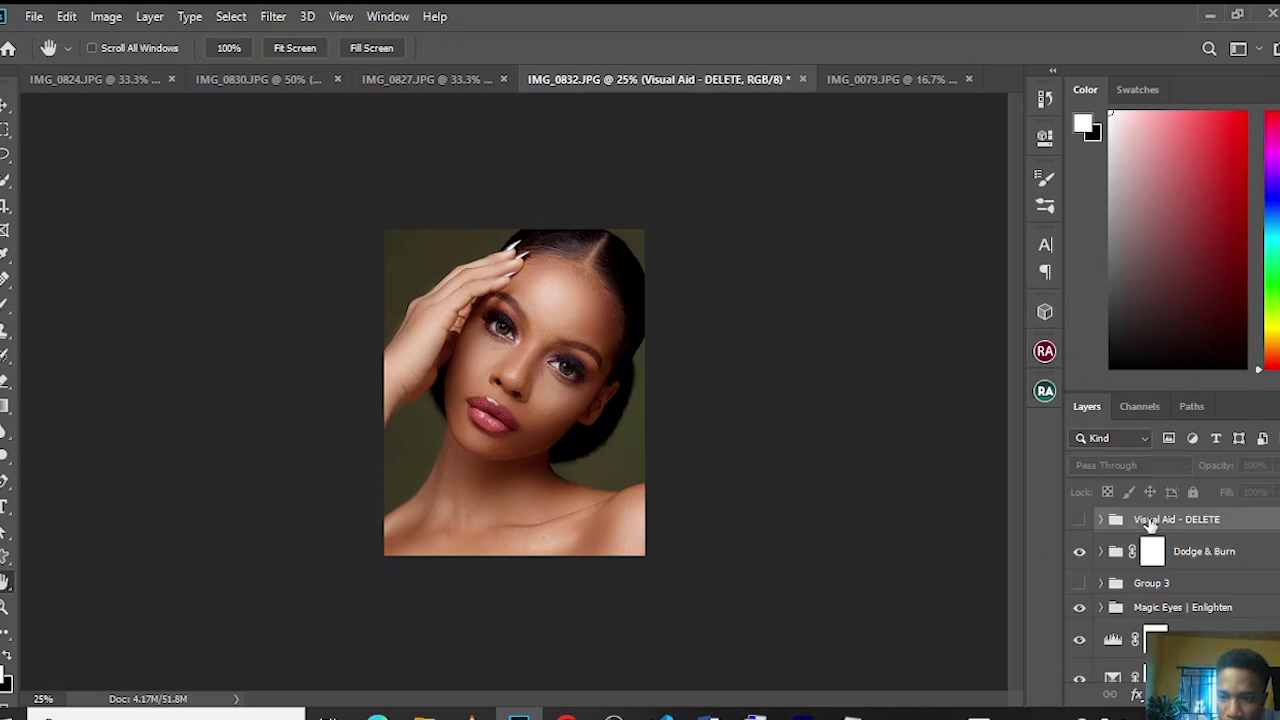
pyautogui.click(1210, 558)
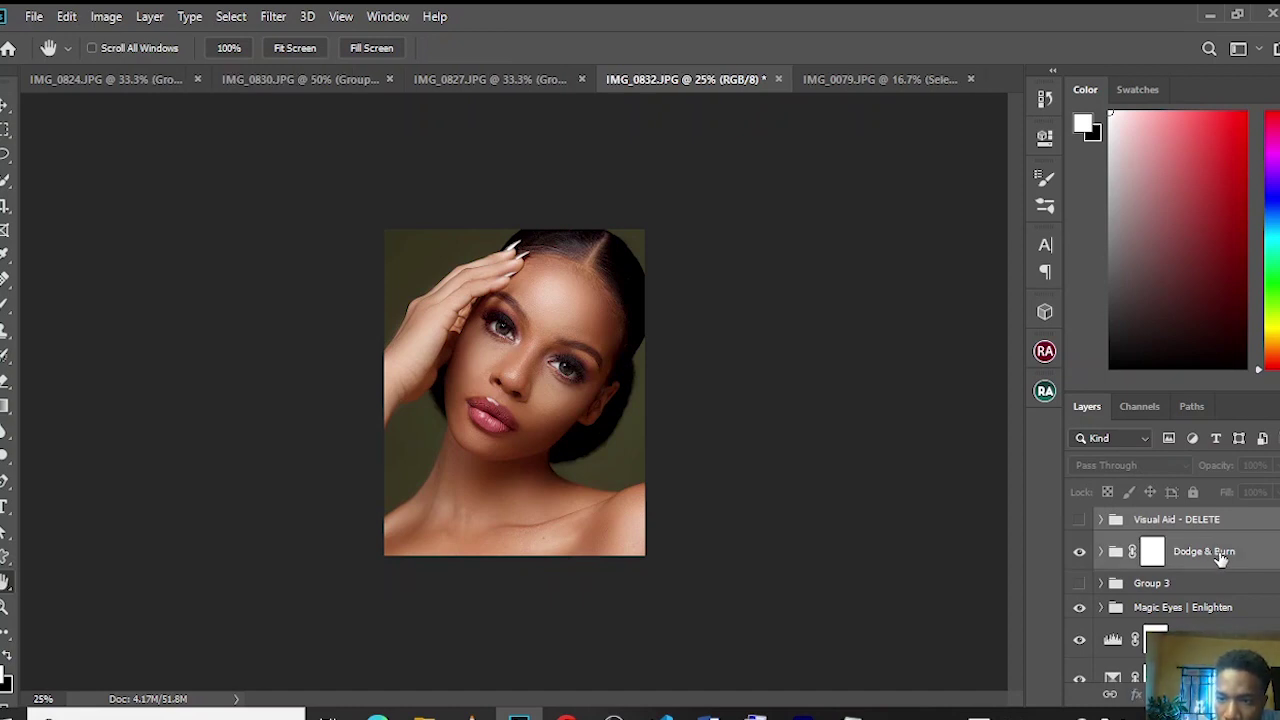
pyautogui.moveTo(1221, 560); pyautogui.dragTo(1217, 593)
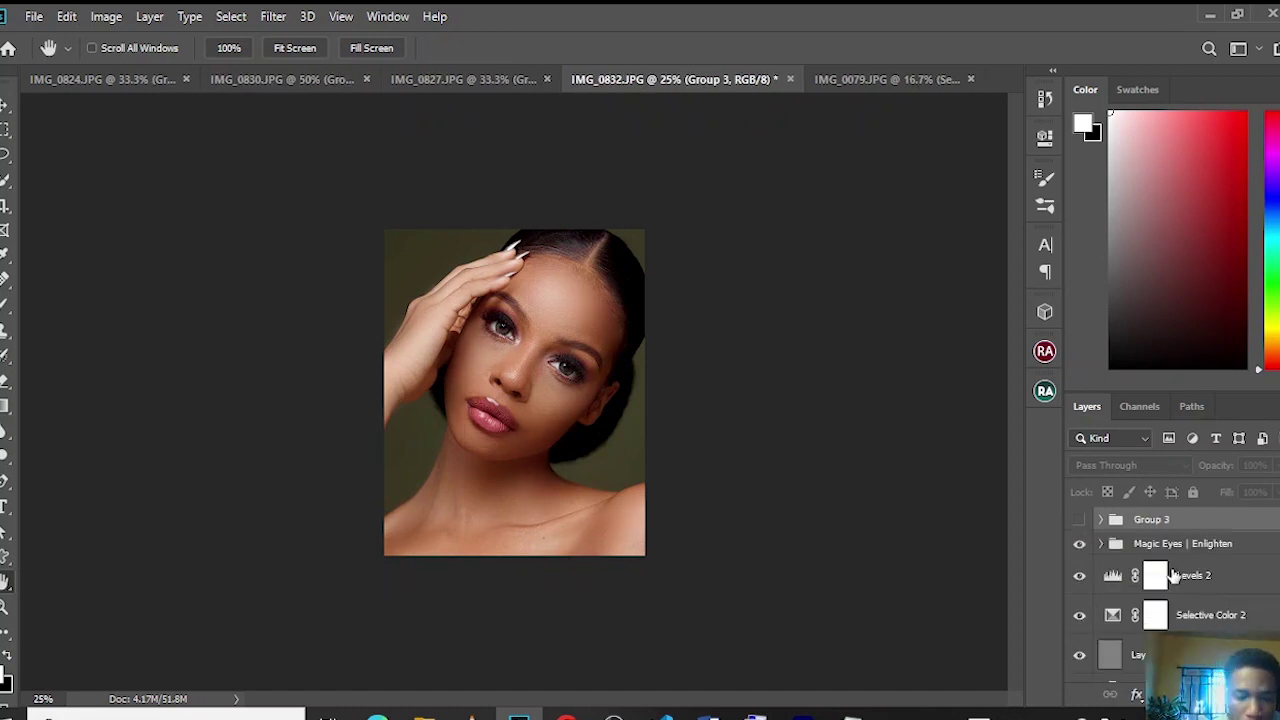
pyautogui.hotkey('ctrl', 'z')
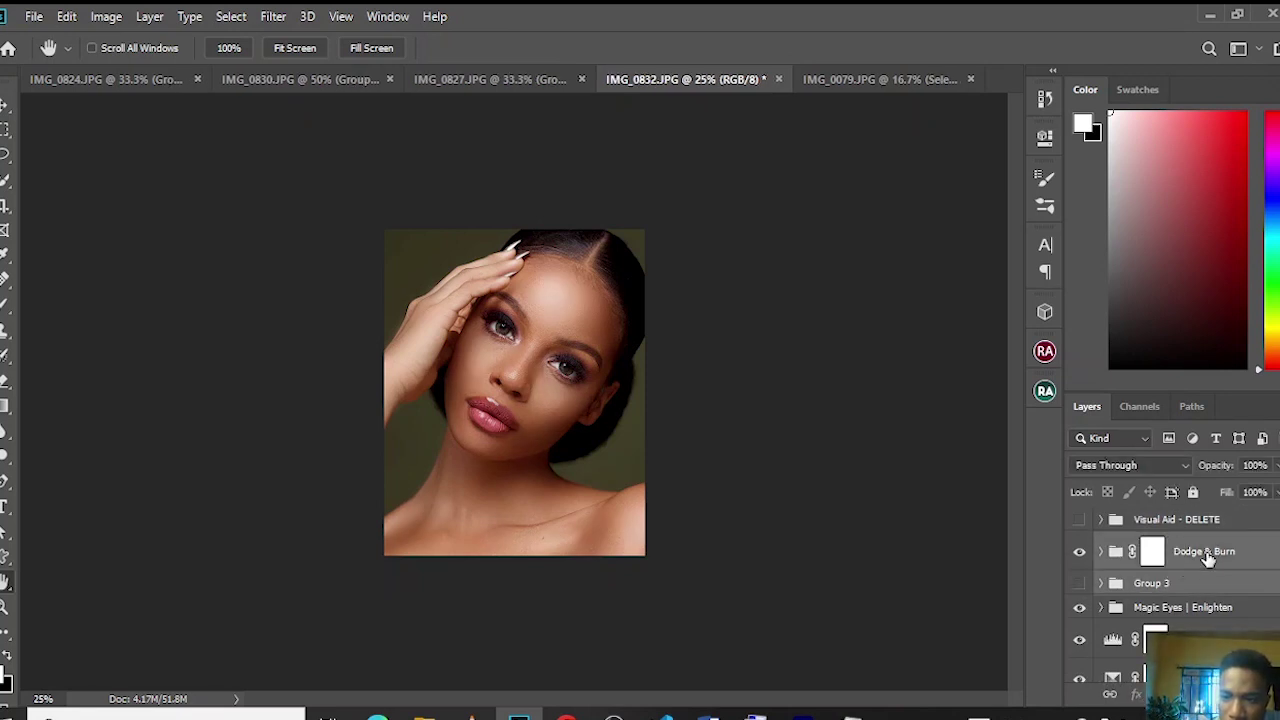
pyautogui.click(1207, 530)
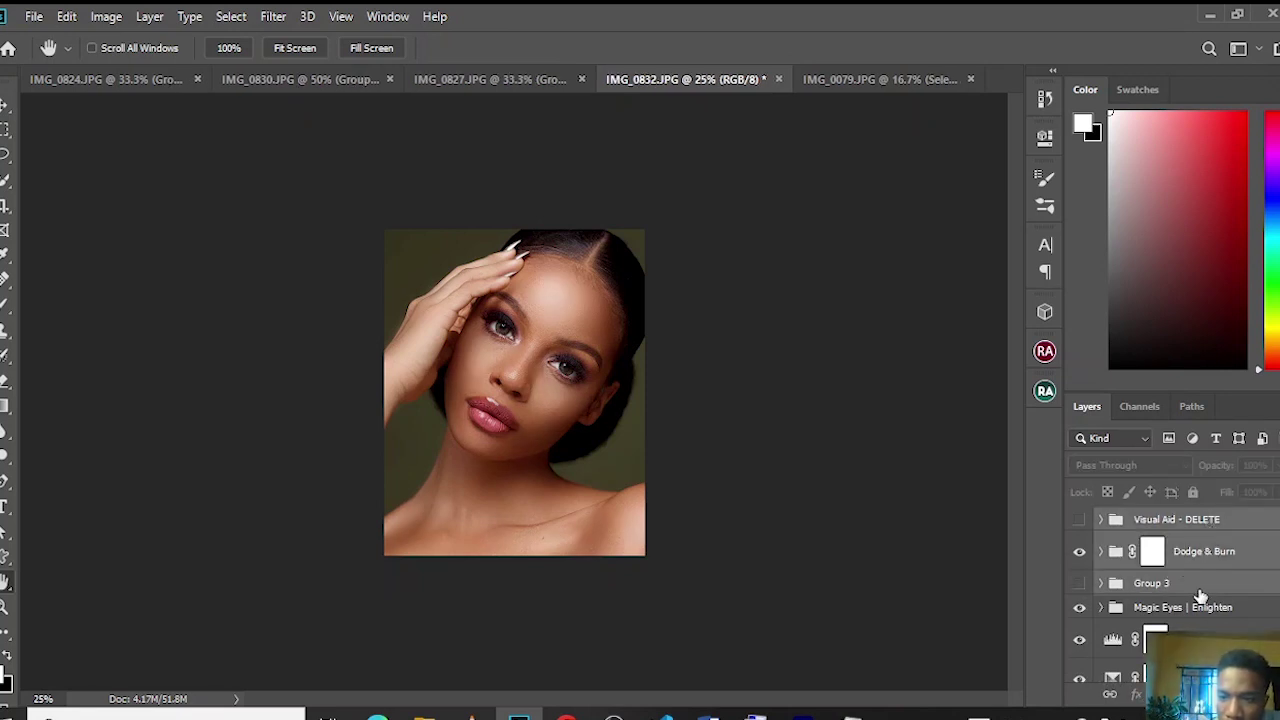
pyautogui.keyDown('ctrl'); pyautogui.click(1200, 553); pyautogui.keyUp('ctrl')
pyautogui.moveTo(1200, 553); pyautogui.dragTo(1212, 603)
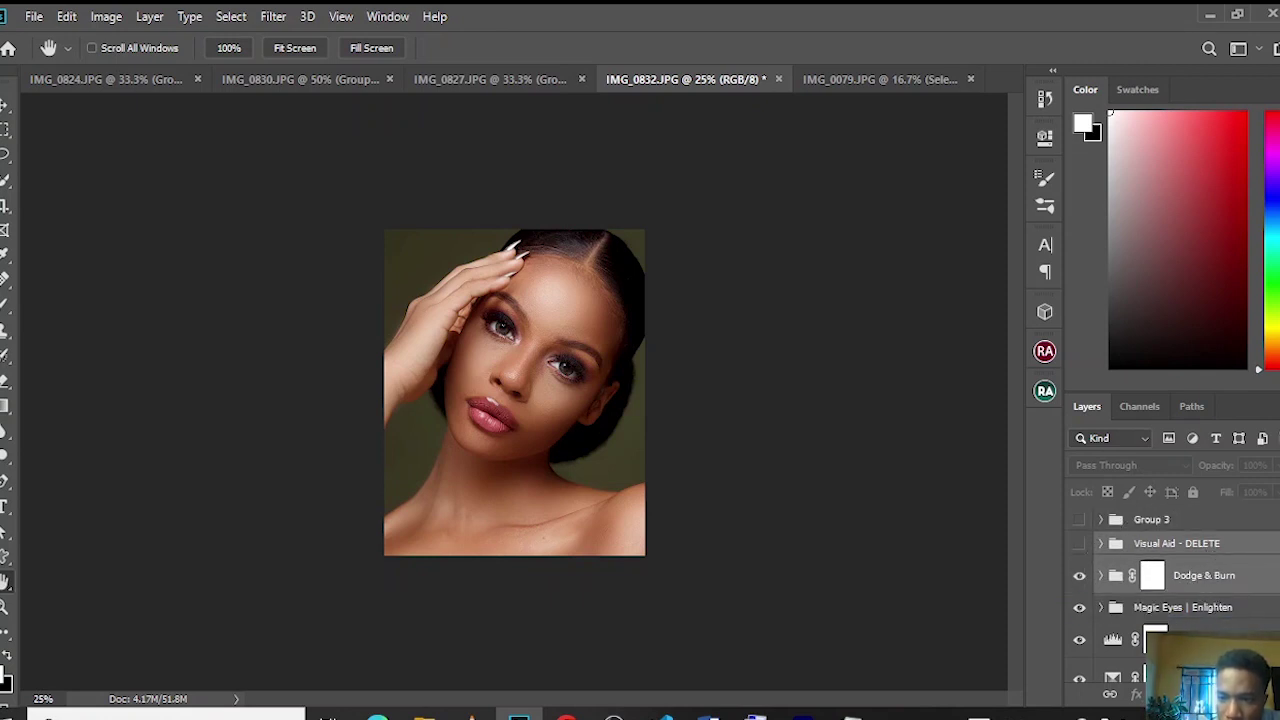
pyautogui.click(1228, 547)
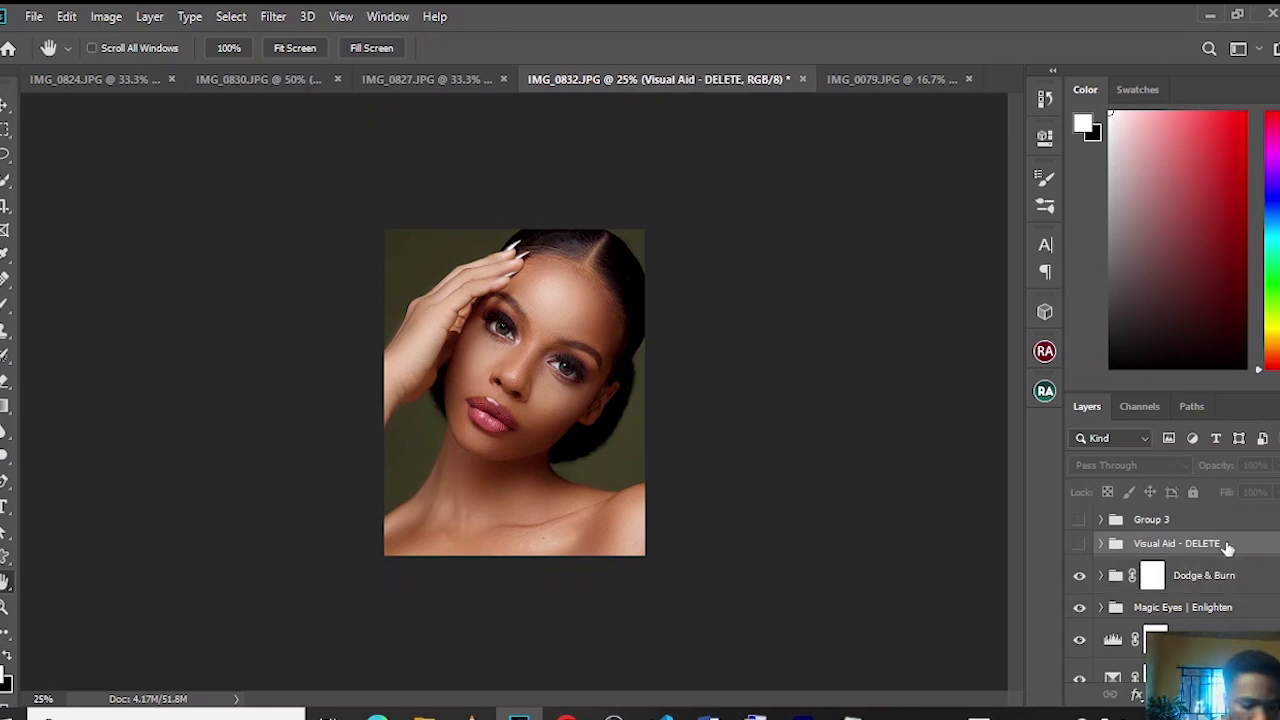
pyautogui.scroll(-3, 1180, 580)
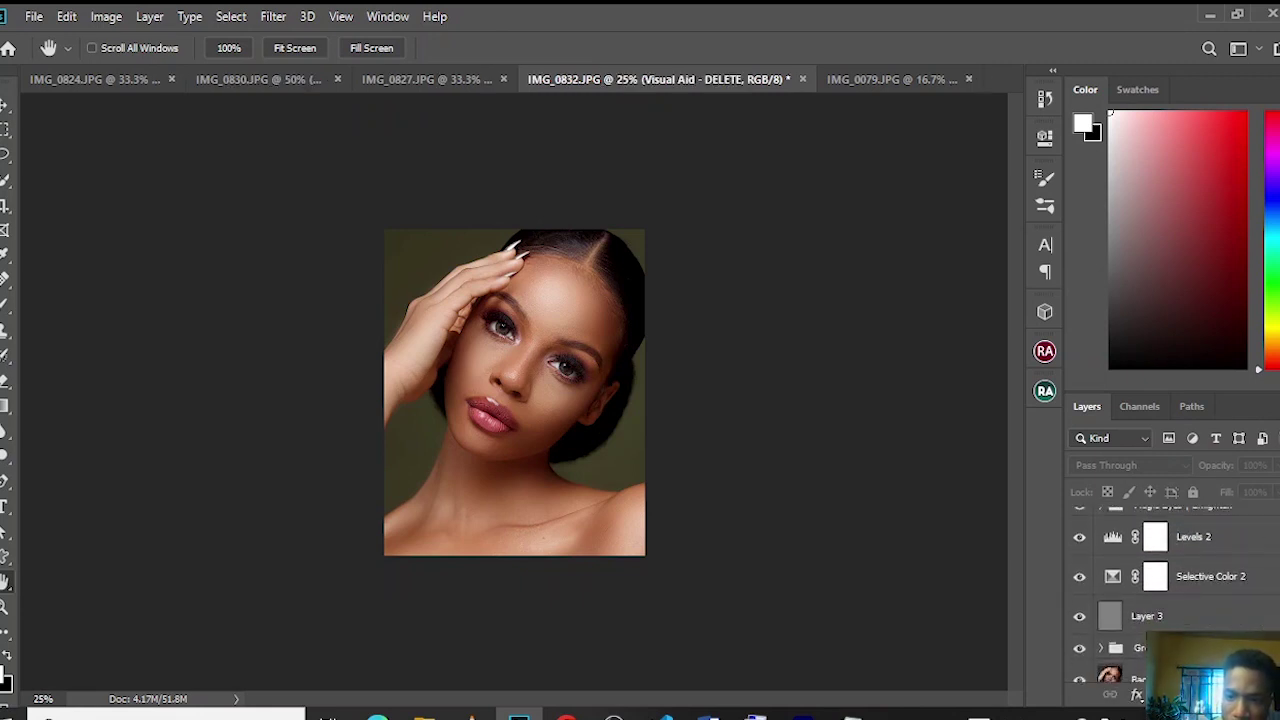
# - Group the retouching layers into Group 5 and toggle its visibility repeatedly for before/after
pyautogui.press('Delete')
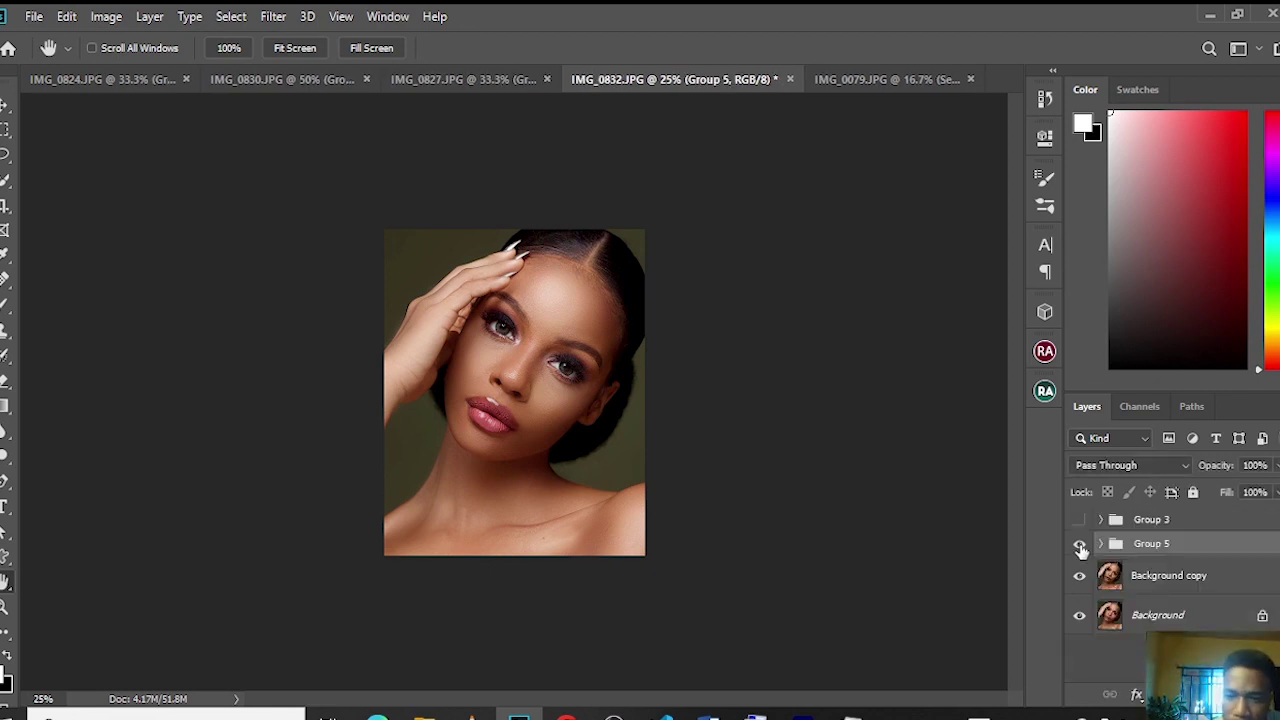
pyautogui.click(1081, 546)
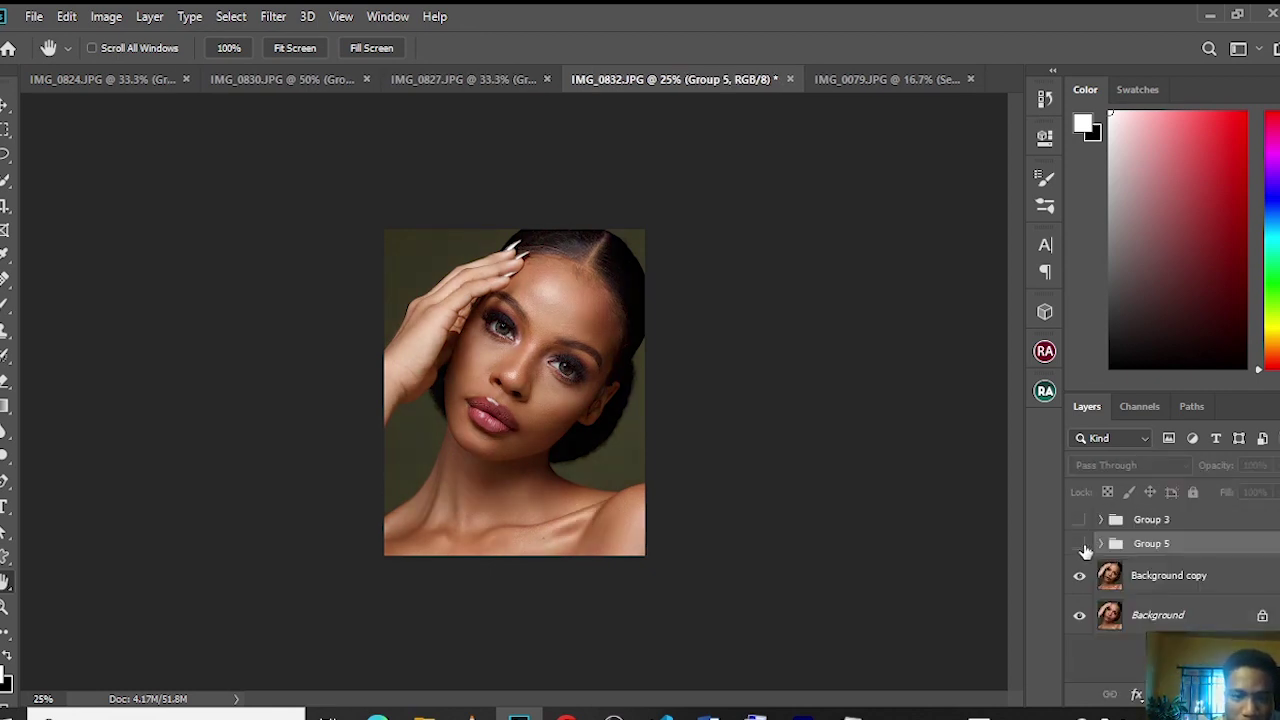
pyautogui.click(1081, 546)
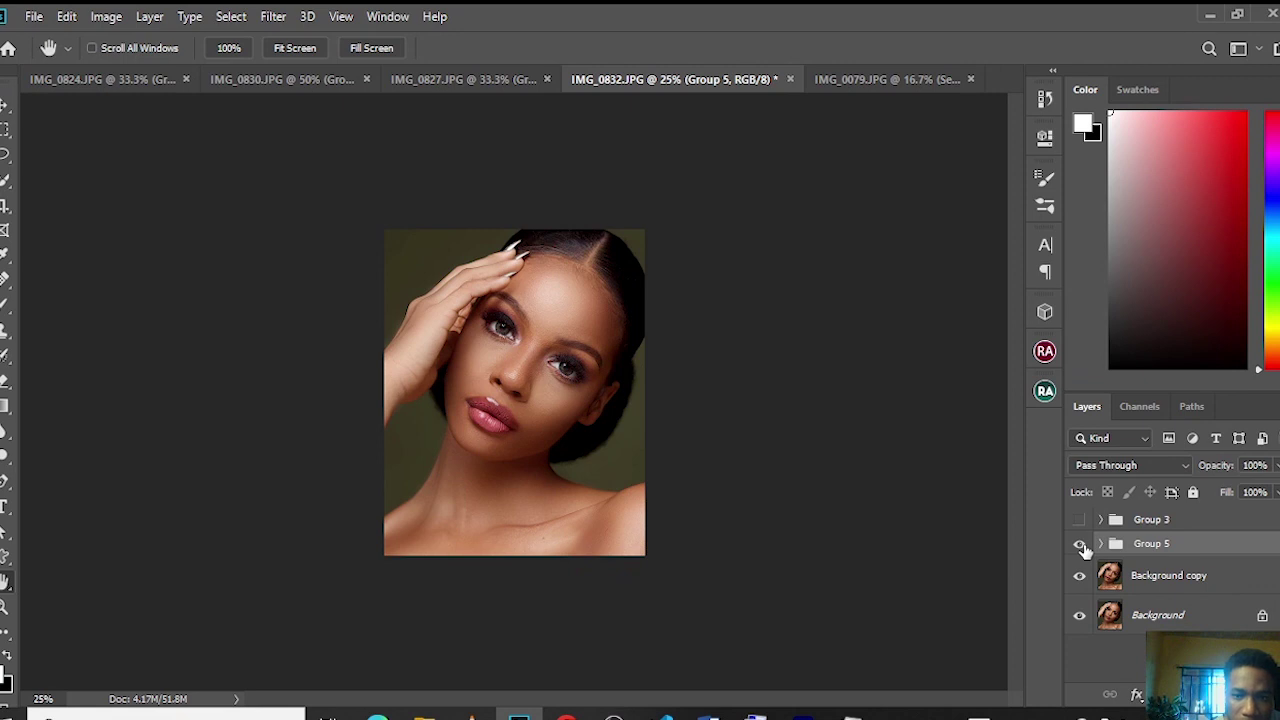
pyautogui.hotkey('ctrl', '+')
pyautogui.hotkey('ctrl', '+')
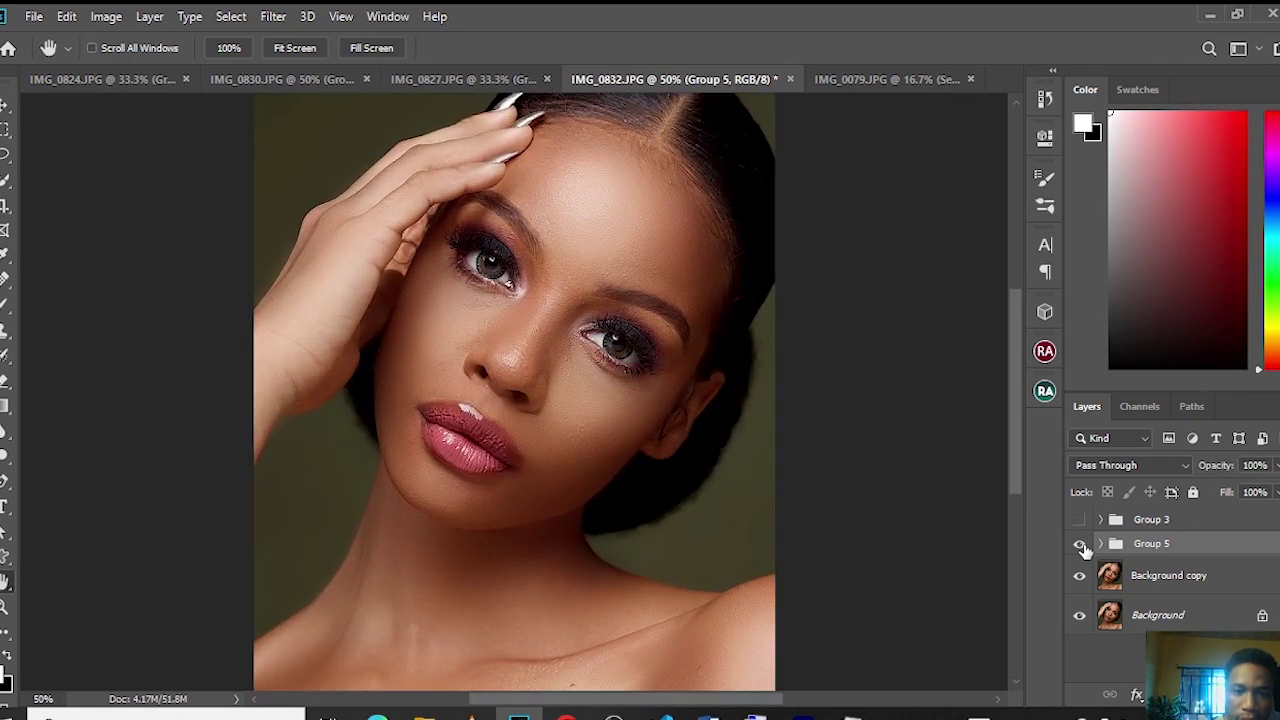
pyautogui.click(1081, 546)
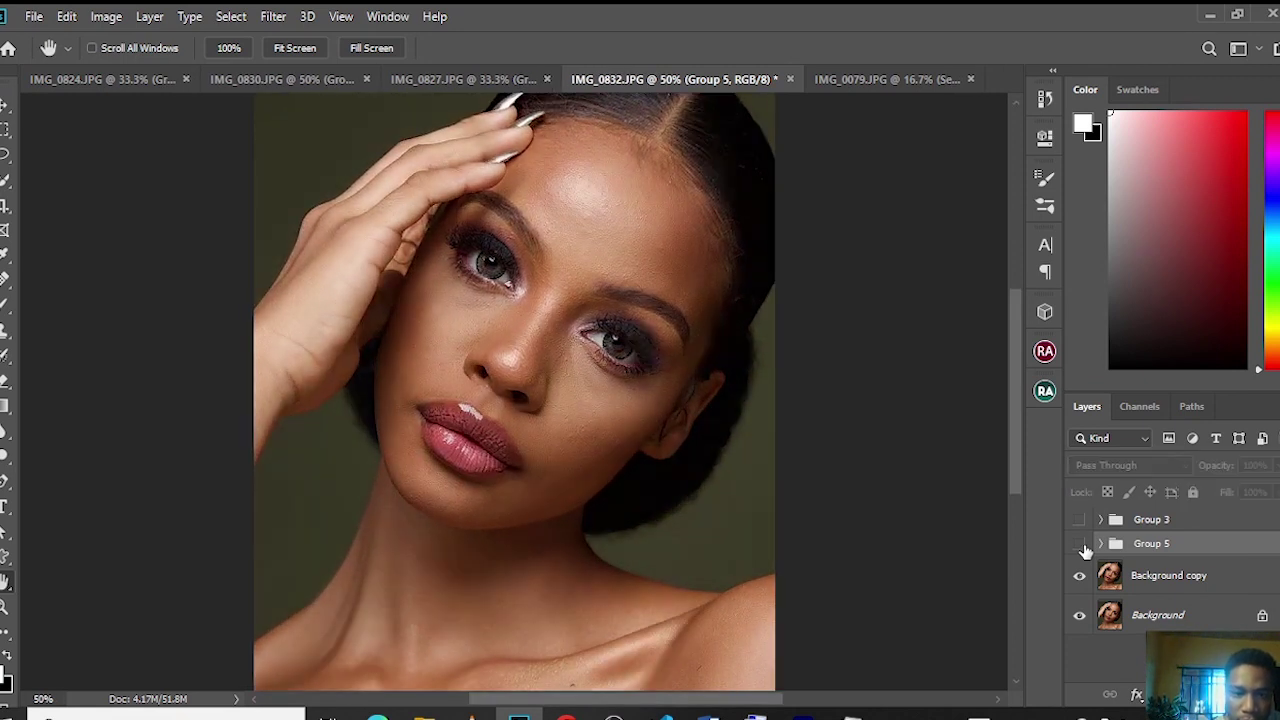
pyautogui.click(1081, 546)
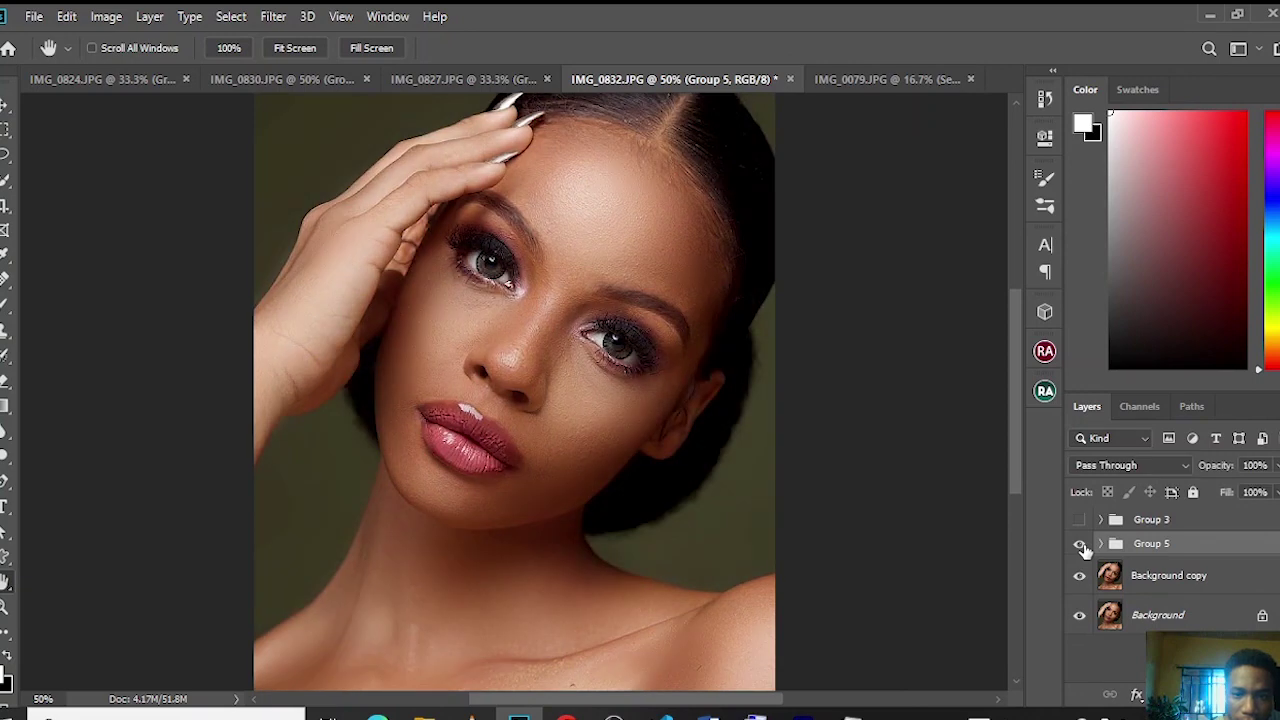
pyautogui.click(1081, 546)
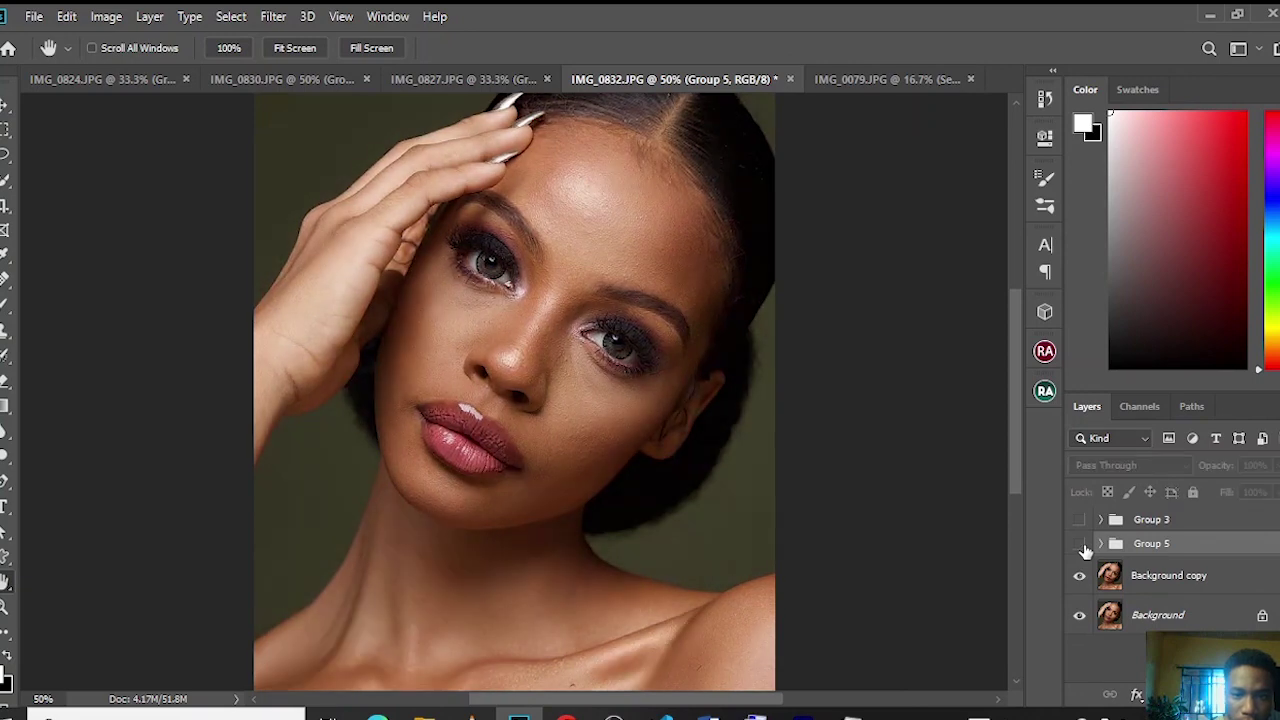
pyautogui.click(1081, 546)
pyautogui.hotkey('ctrl', '-')
pyautogui.hotkey('ctrl', '-')
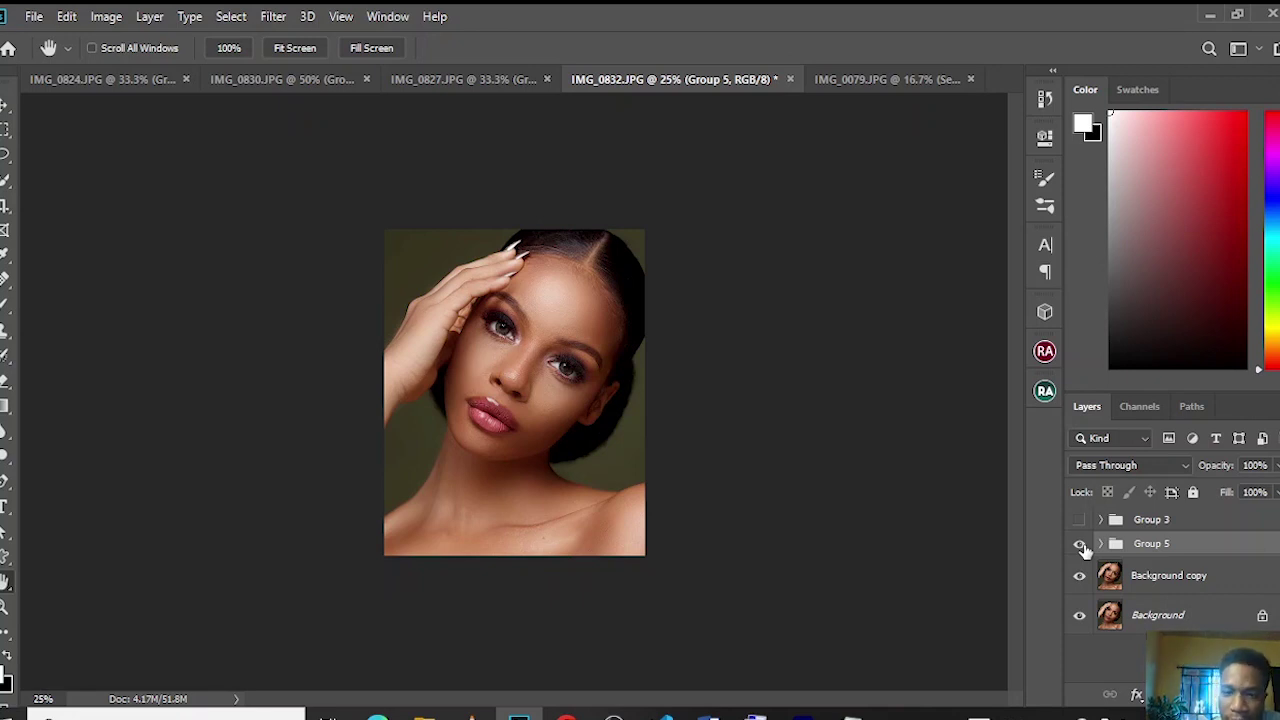
pyautogui.hotkey('ctrl', '+')
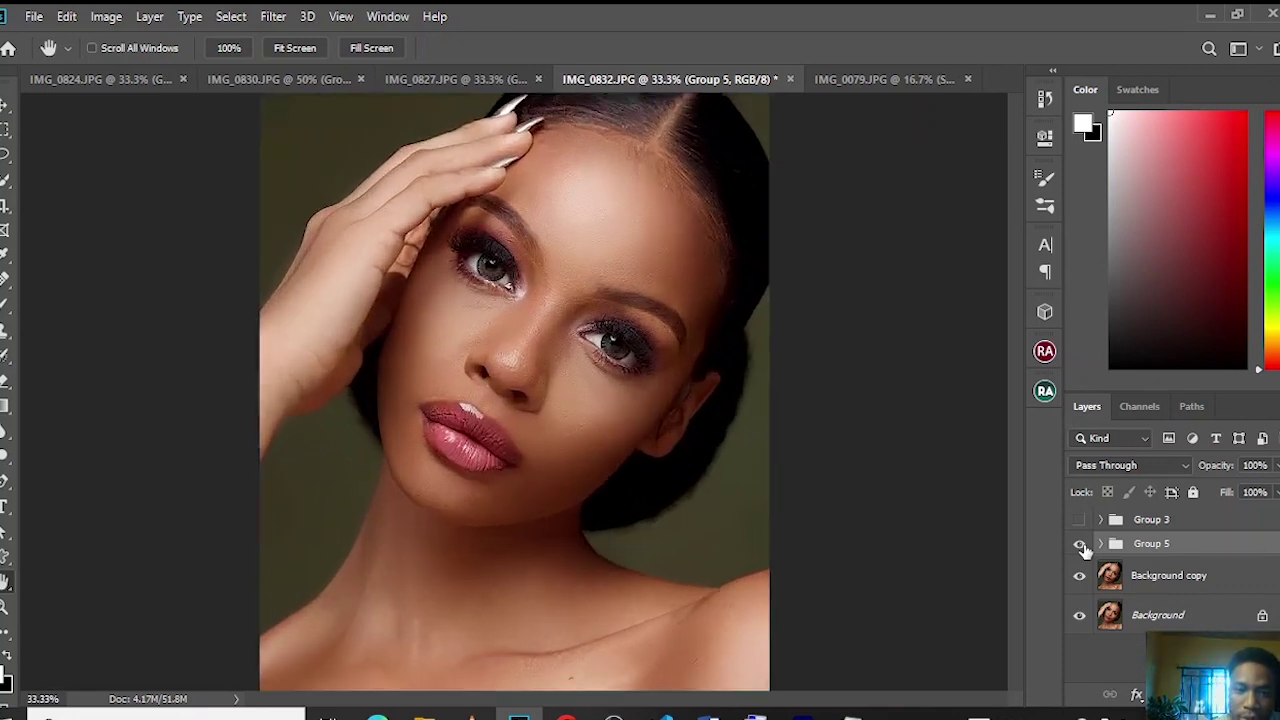
pyautogui.hotkey('ctrl', '+')
pyautogui.hotkey('ctrl', '+')
pyautogui.hotkey('ctrl', '+')
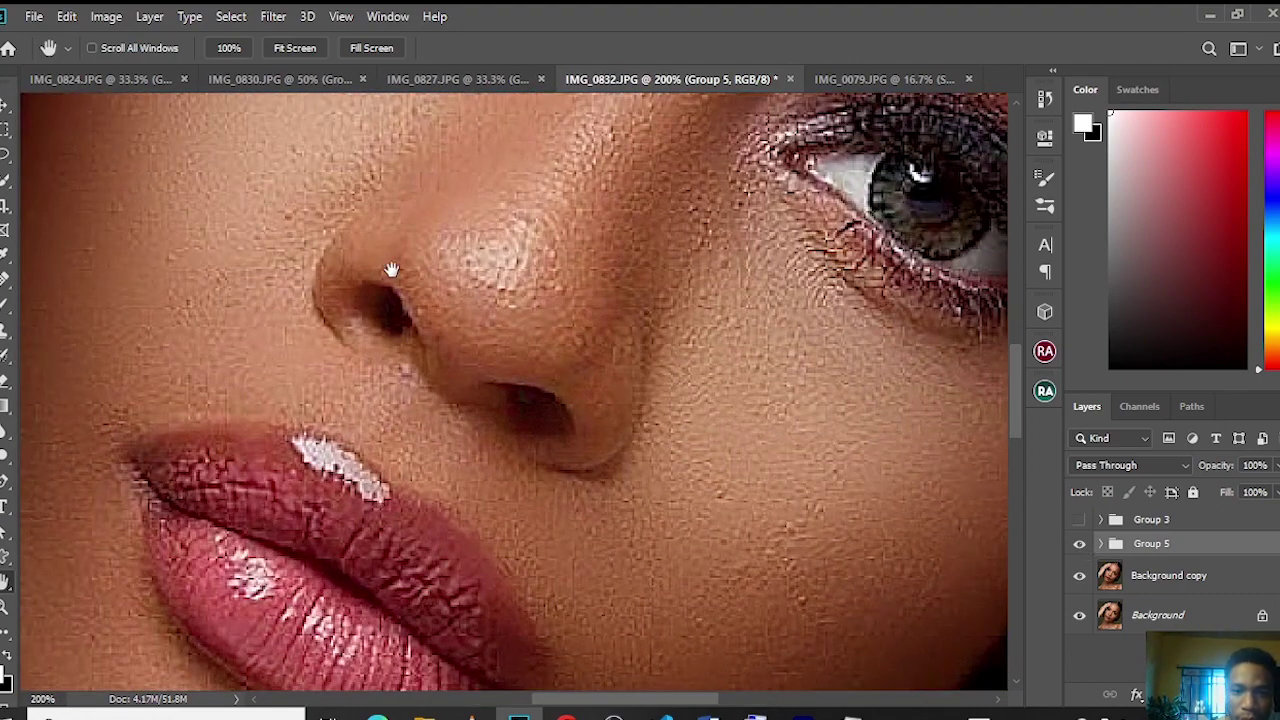
pyautogui.scroll(-5, 337, 451)
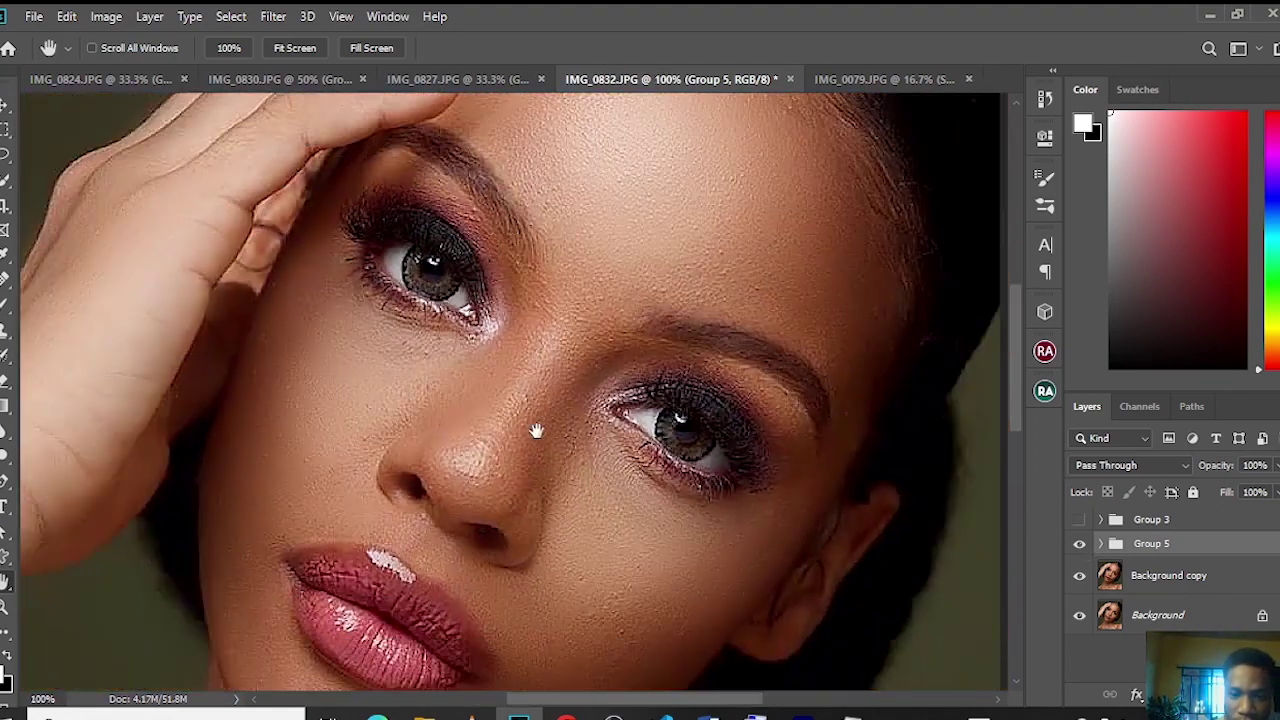
pyautogui.moveTo(543, 429); pyautogui.dragTo(517, 649)
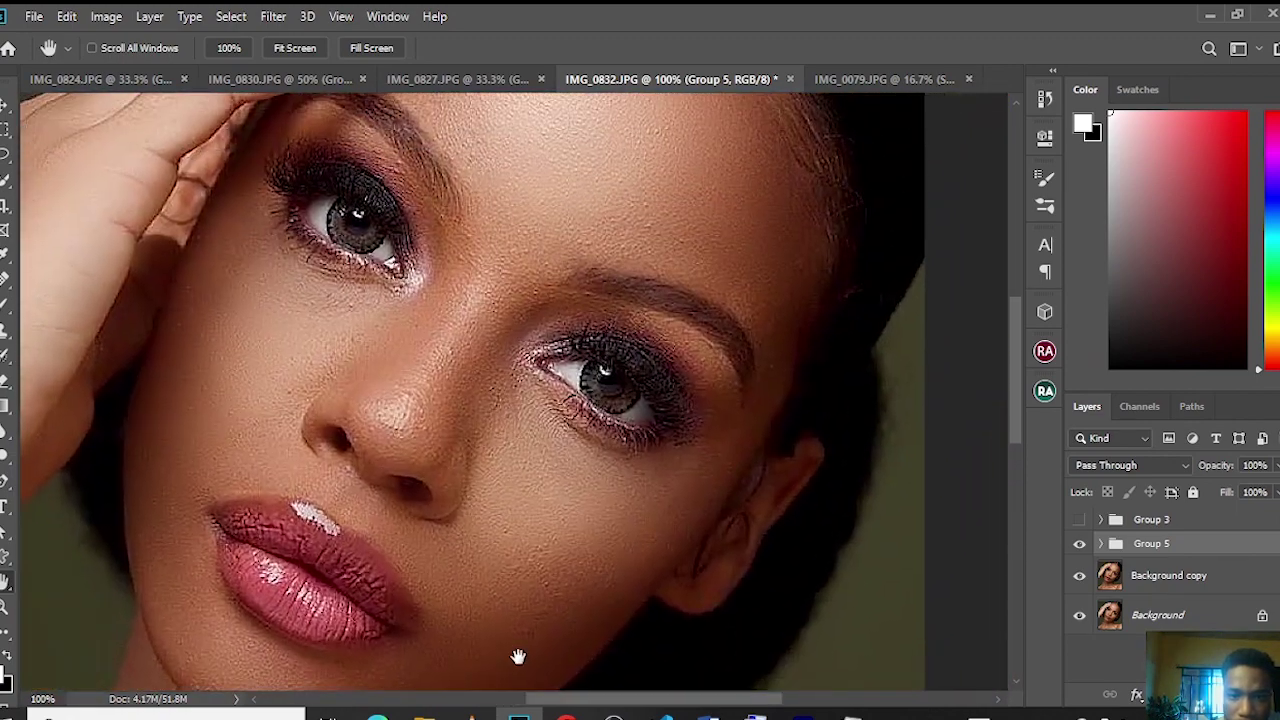
pyautogui.hotkey('ctrl', '-')
pyautogui.hotkey('ctrl', '-')
pyautogui.hotkey('ctrl', '-')
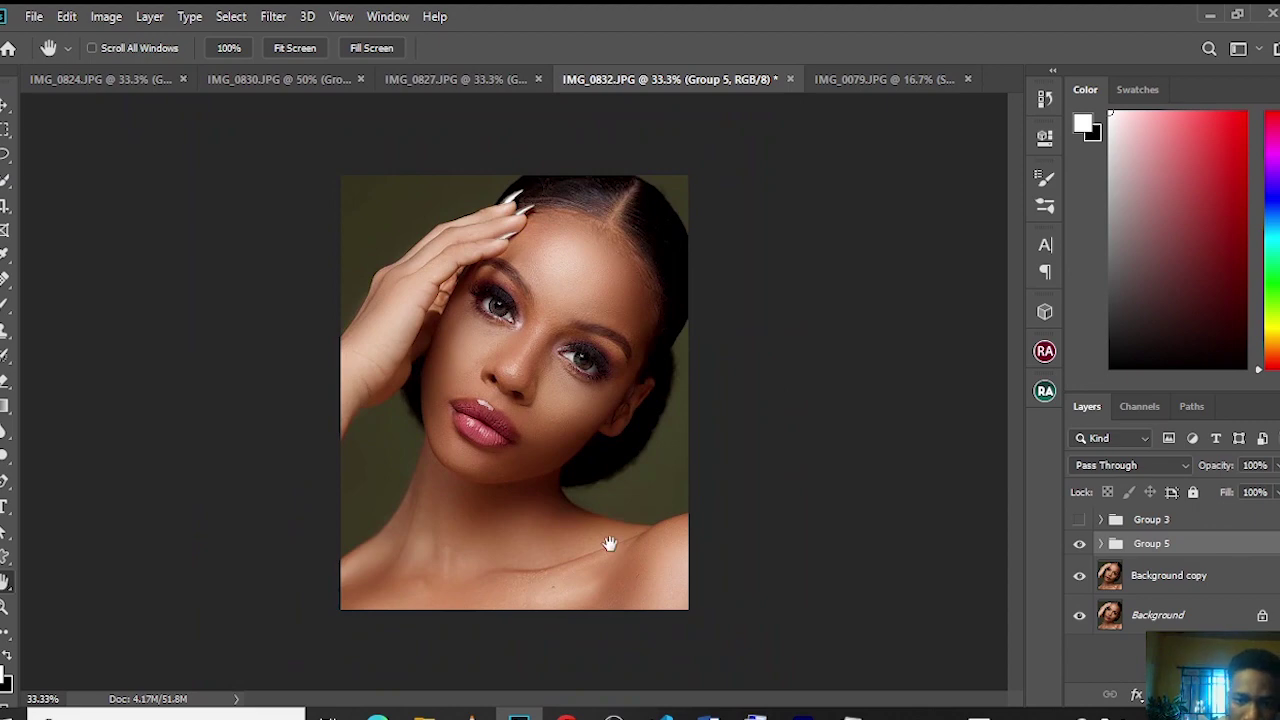
pyautogui.click(1079, 544)
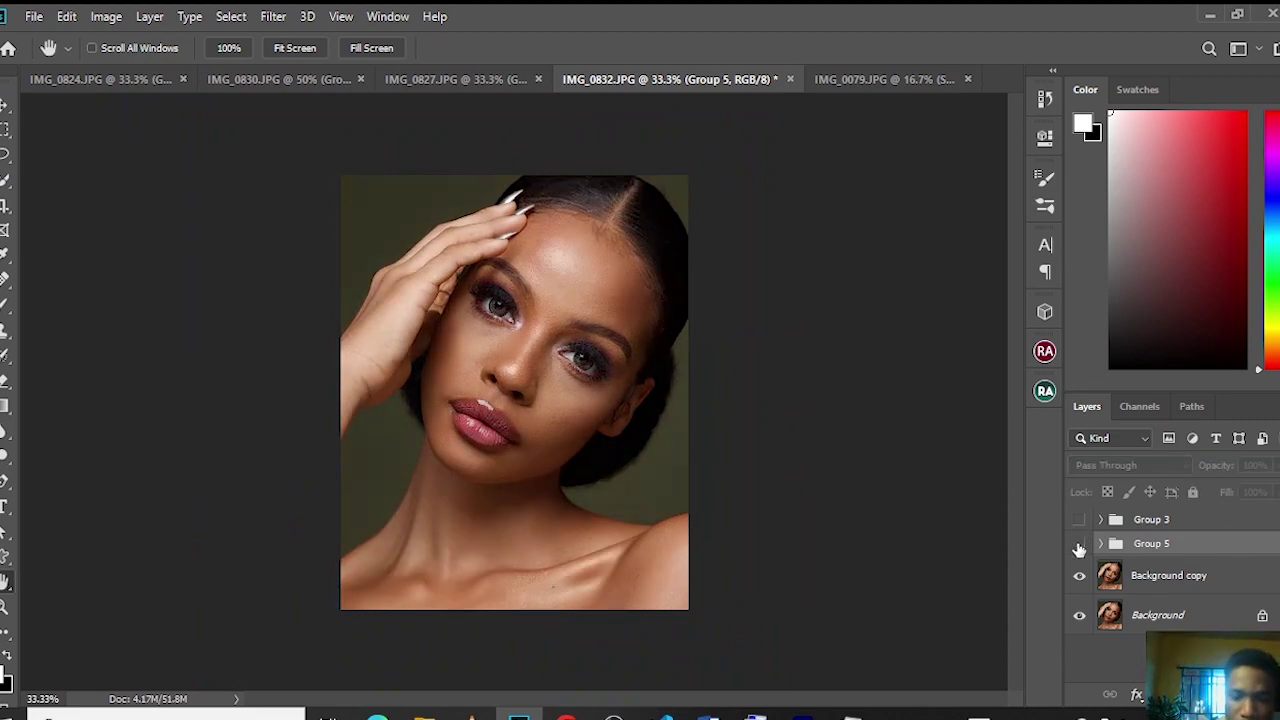
pyautogui.hotkey('ctrl', '+')
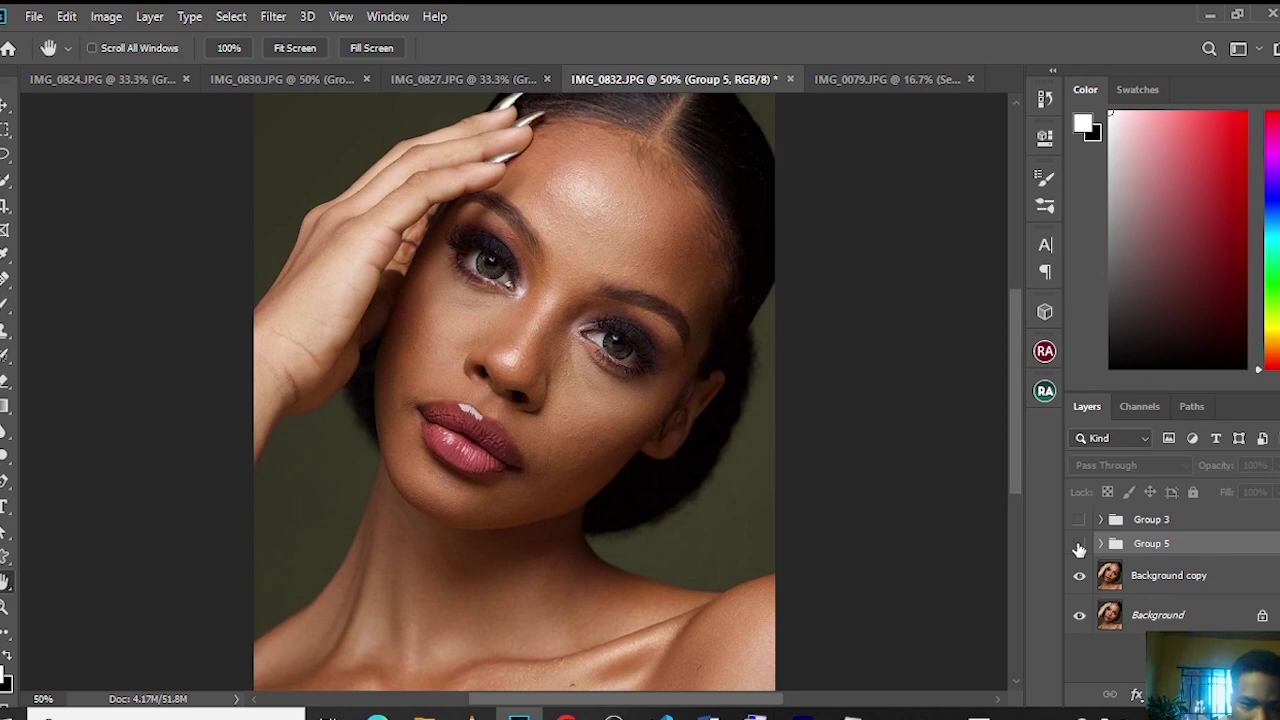
pyautogui.hotkey('ctrl', '-')
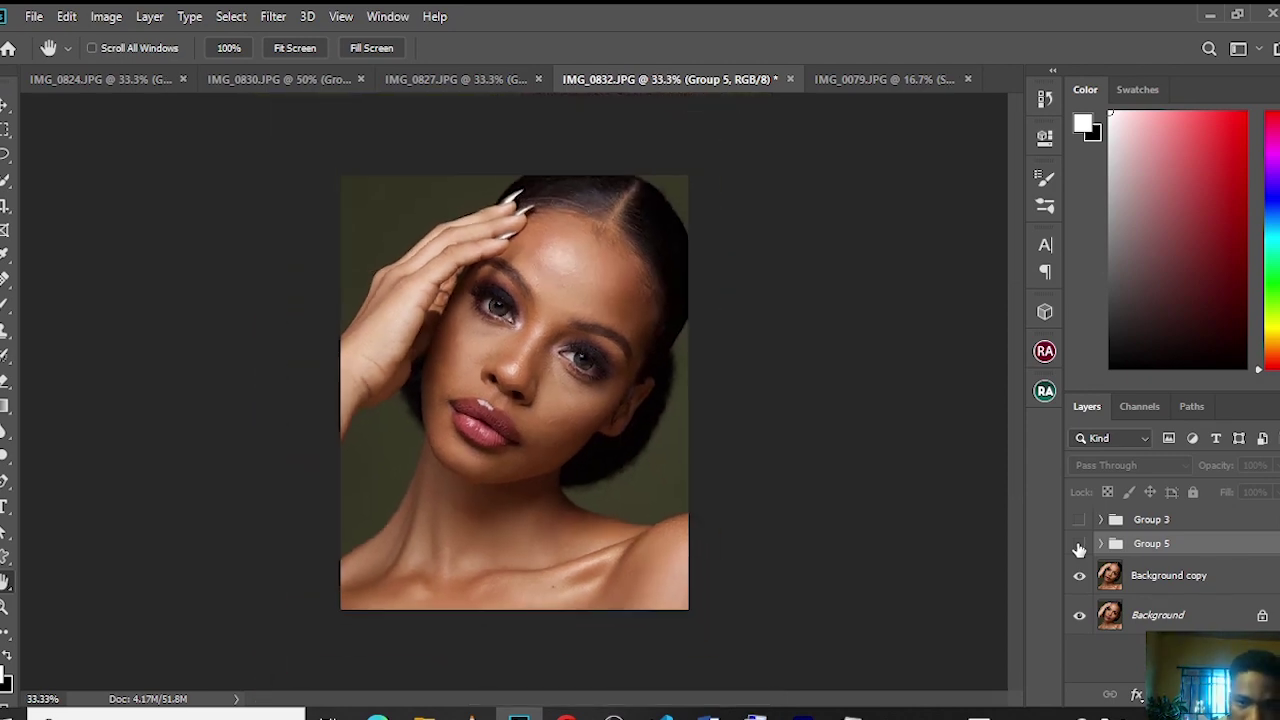
pyautogui.hotkey('ctrl', '+')
pyautogui.click(1079, 547)
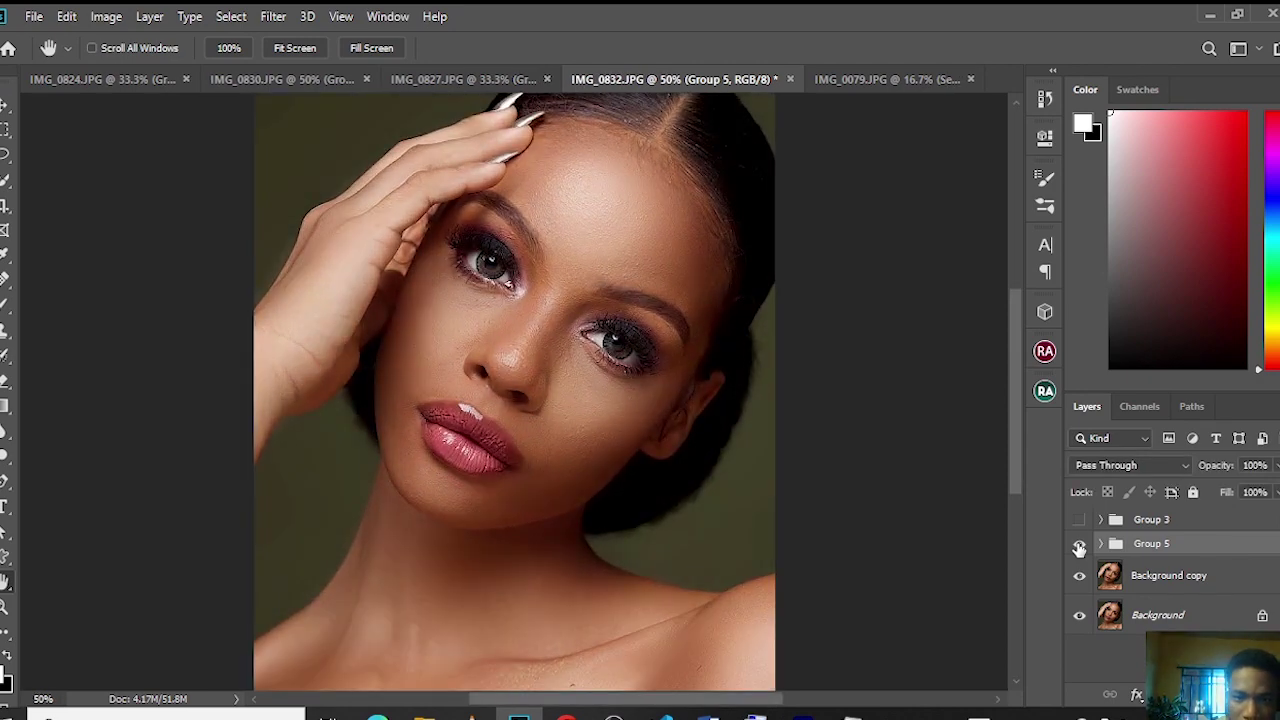
pyautogui.hotkey('ctrl', '-')
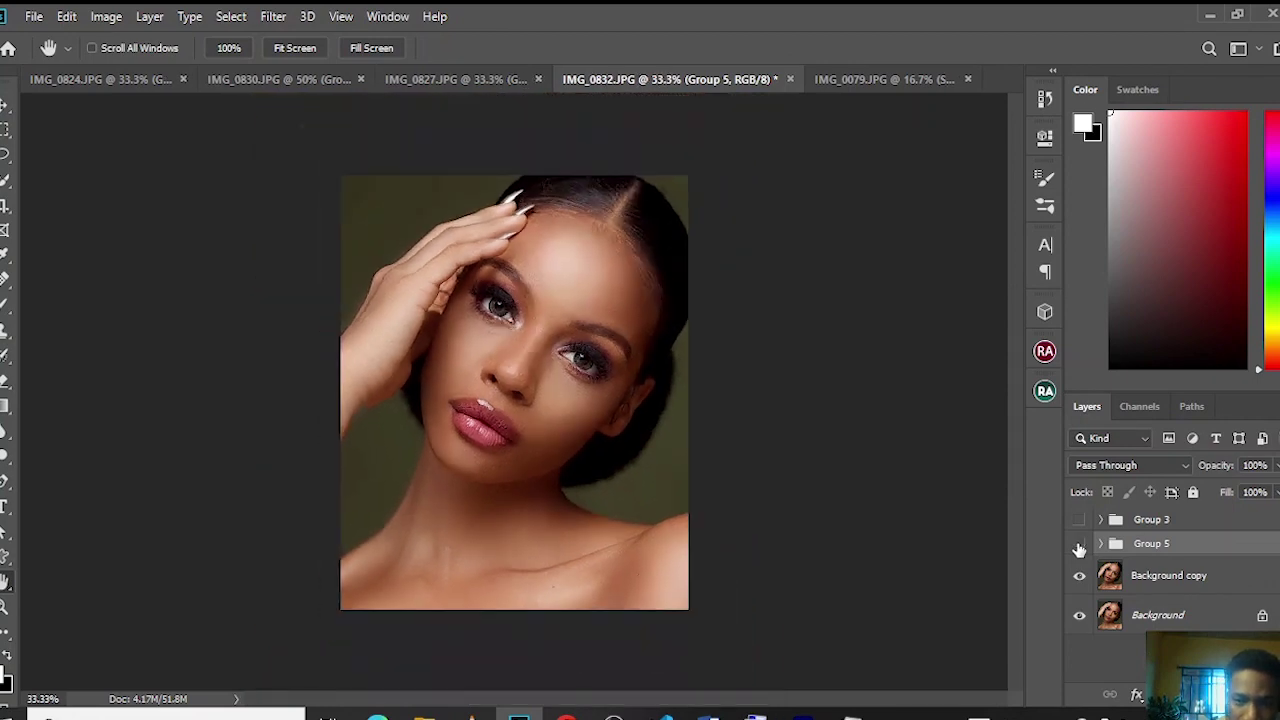
pyautogui.click(1079, 547)
pyautogui.click(1079, 547)
pyautogui.click(1079, 547)
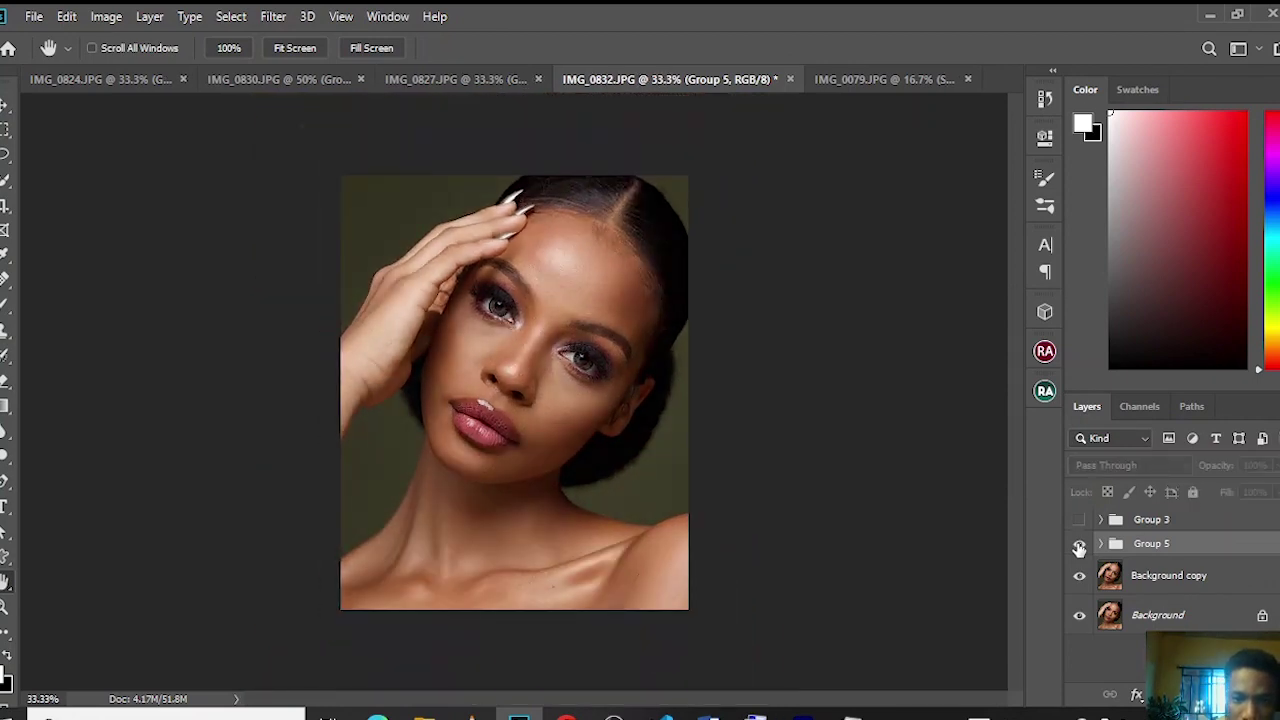
pyautogui.click(1079, 547)
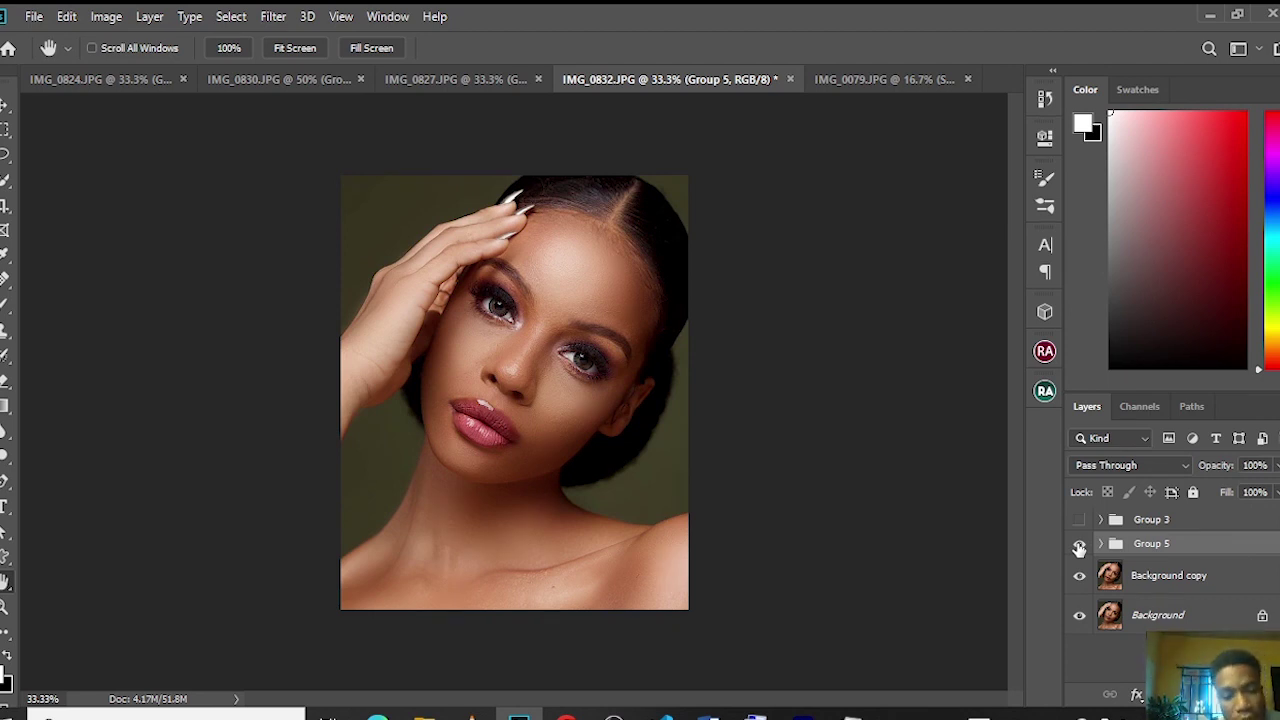